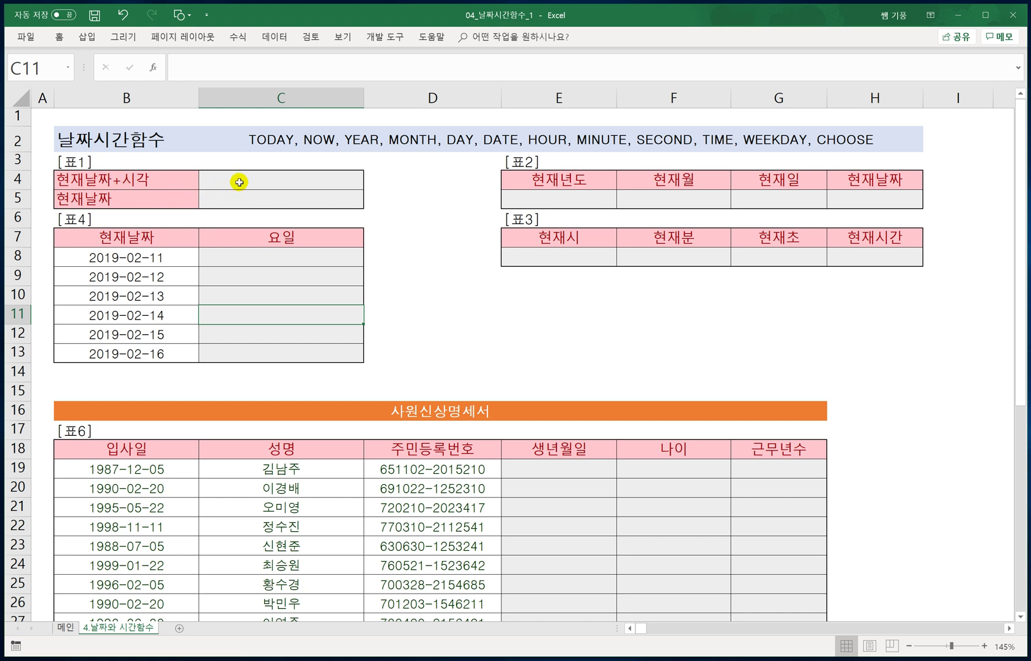
Enter =NOW() in C4 for the current date and time, and =TODAY() in C5 for the current date.
left_click(238, 180)
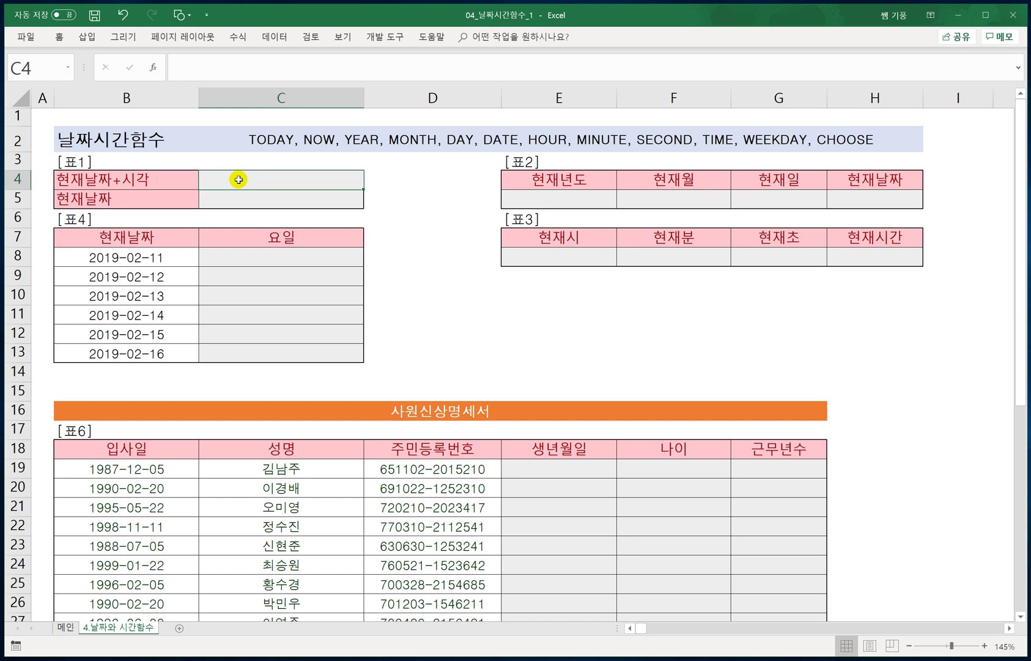
type("=")
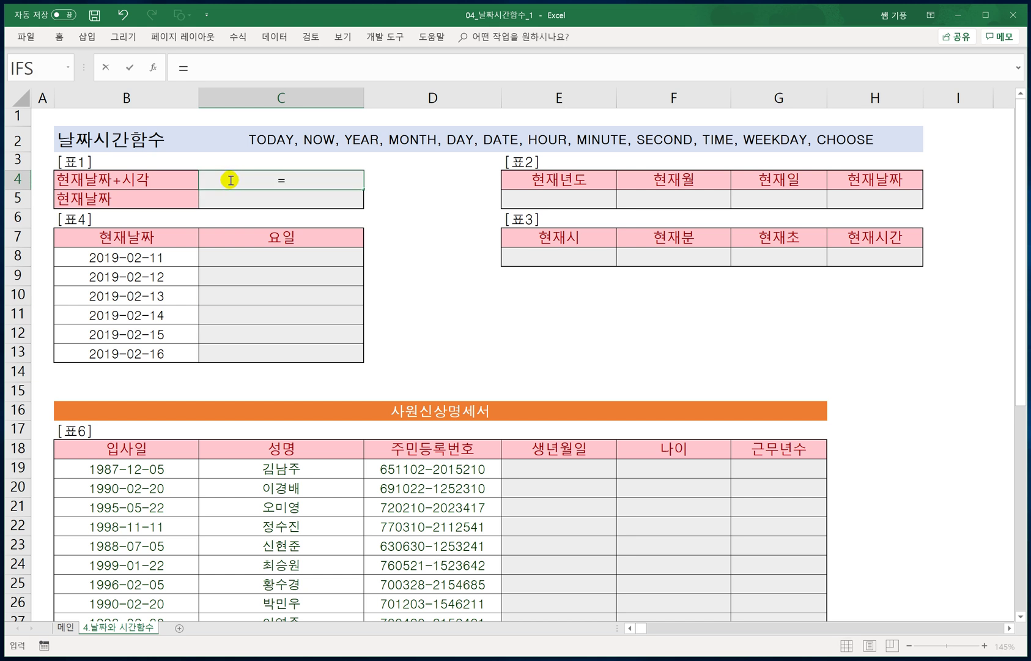
type("NOW()")
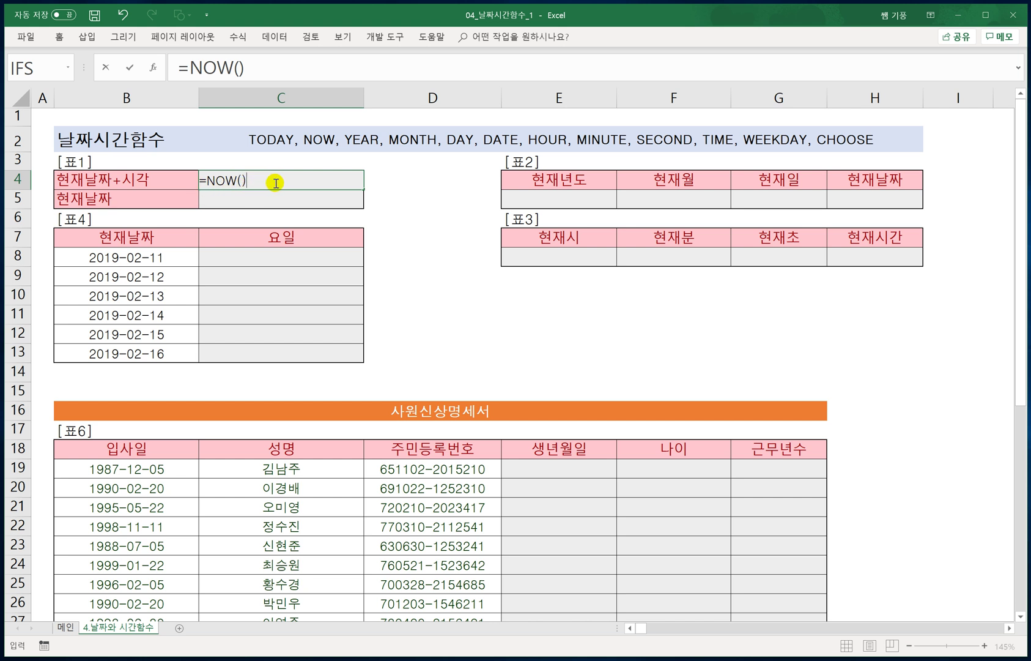
key("Return")
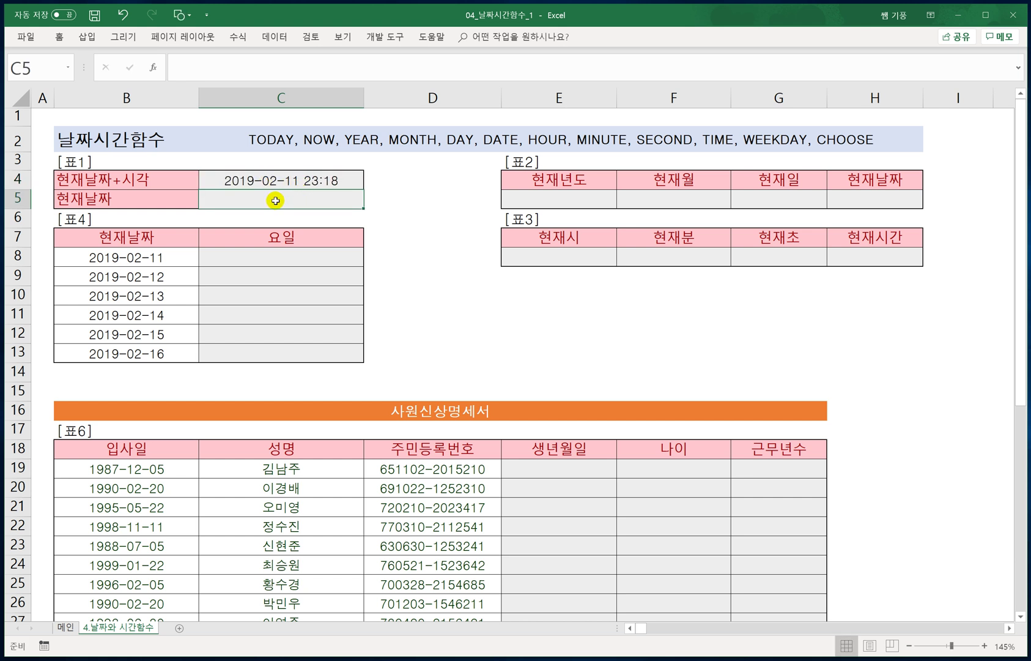
type("=T")
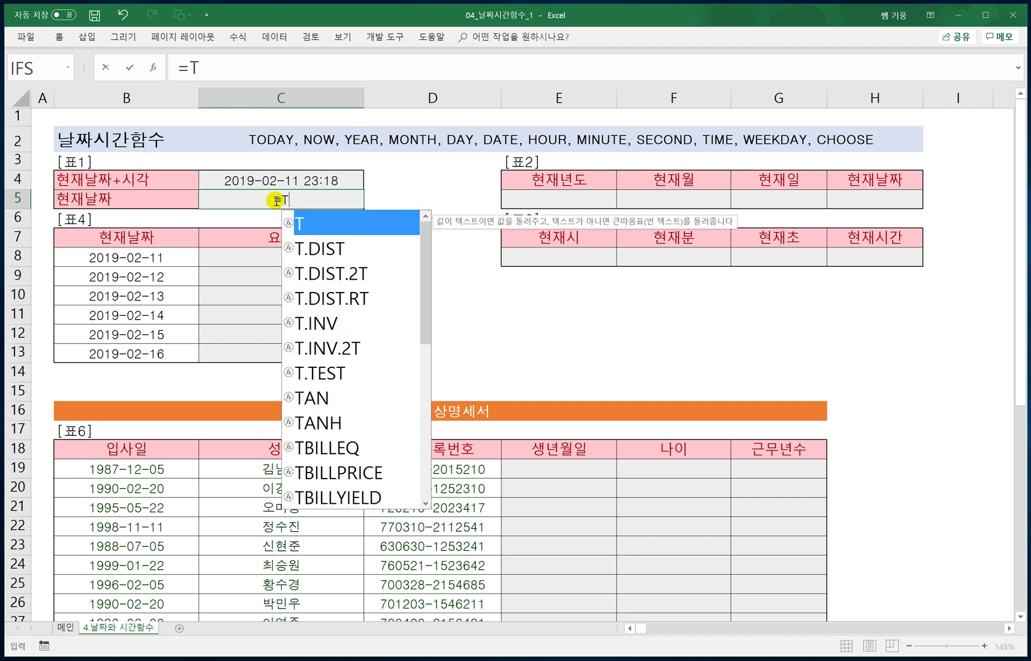
type("ODAY()")
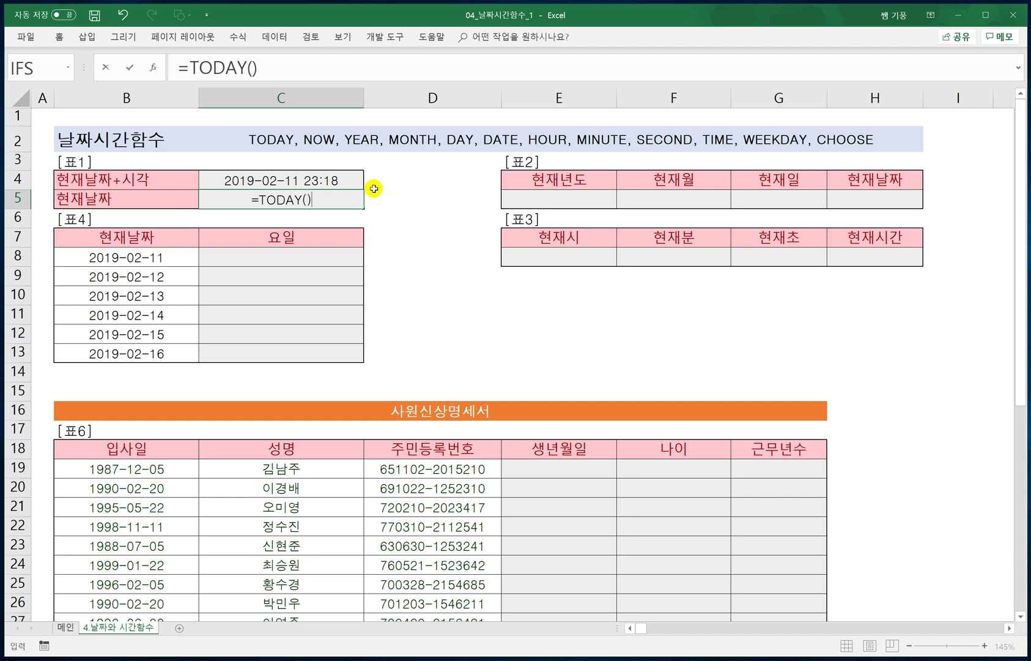
key("Return")
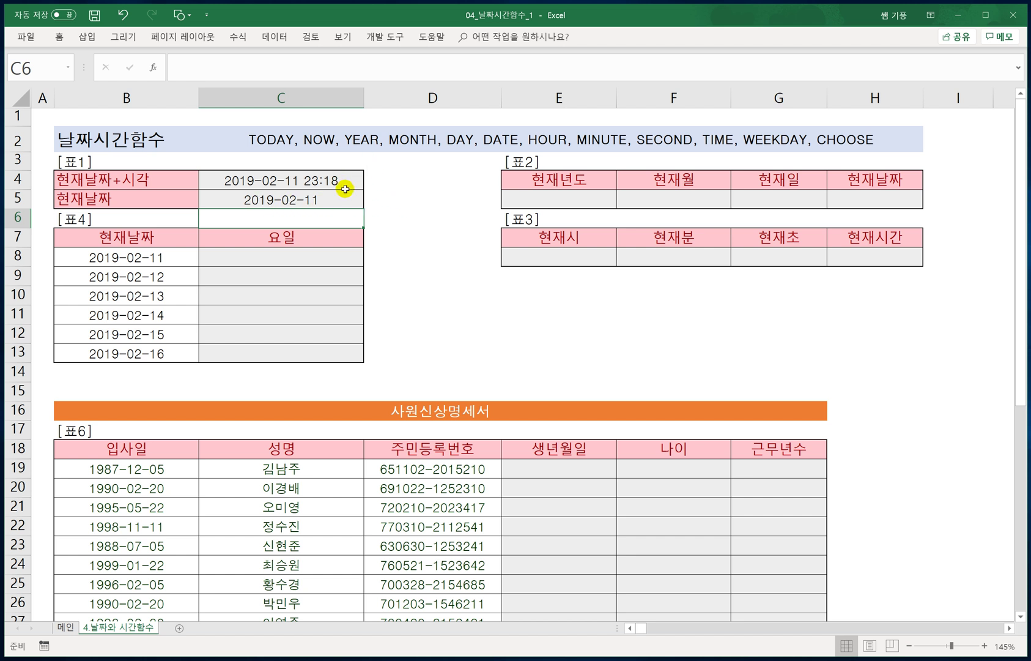
Enter the date 2019-02-11 as a plain value in cell D4.
left_click(386, 202)
left_click(389, 181)
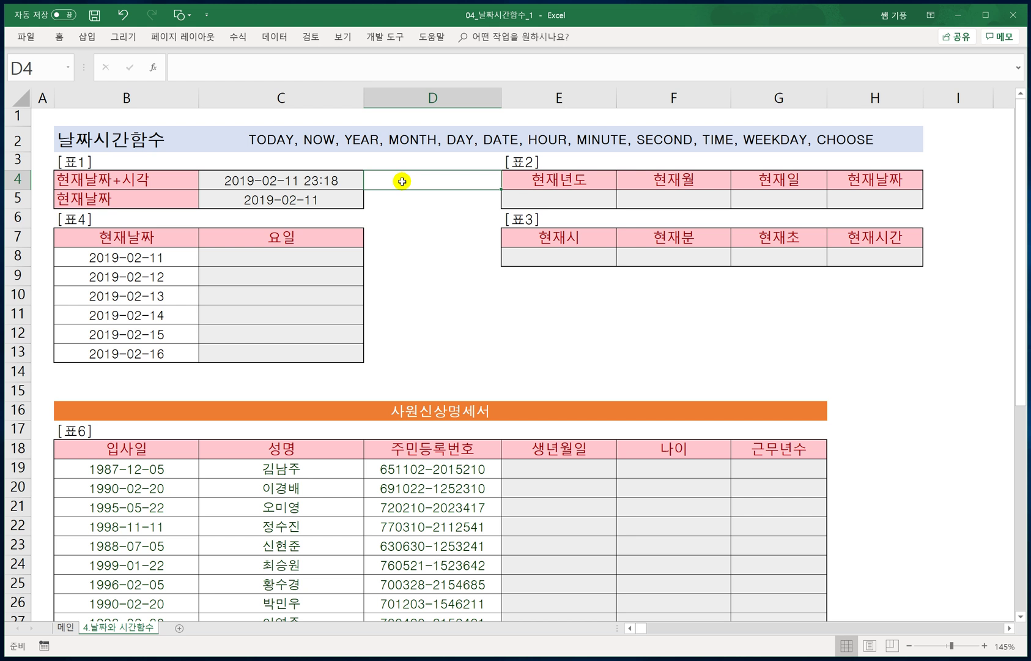
type("20")
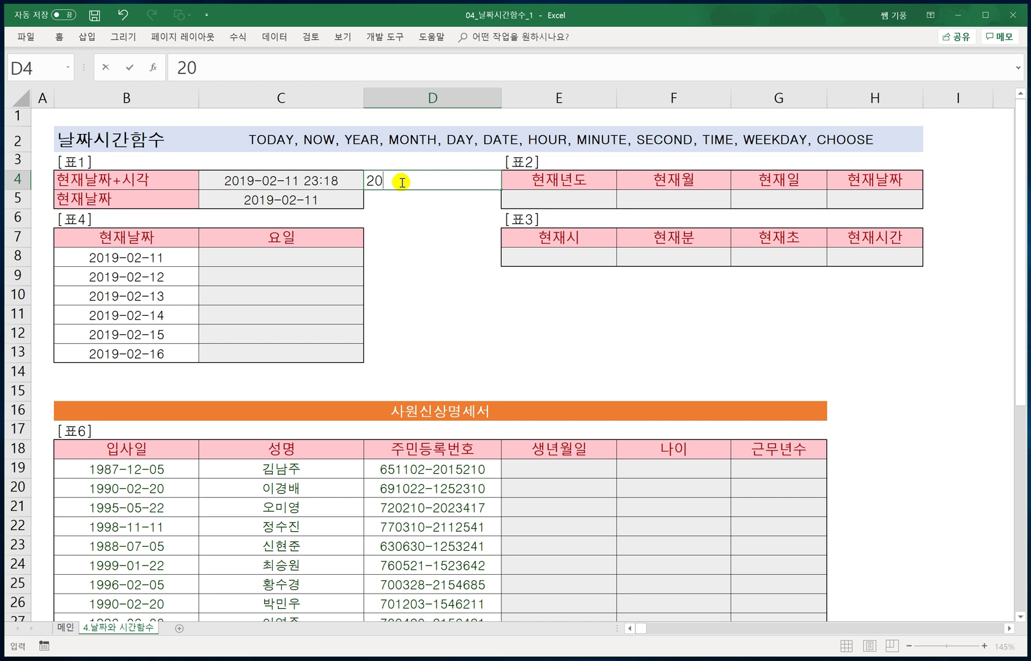
type("19-02-")
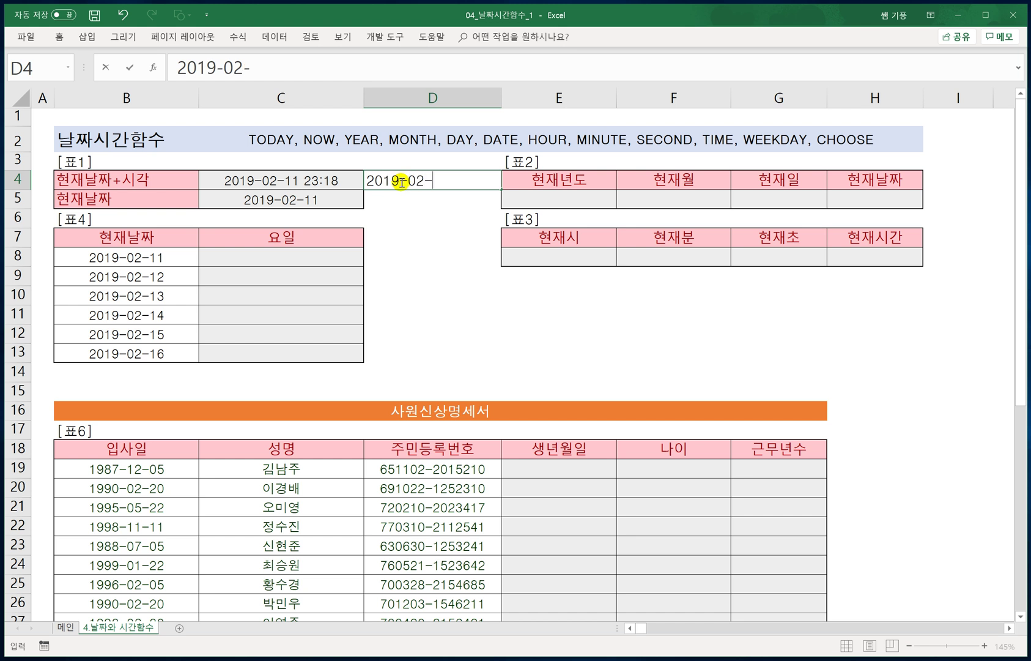
type("11")
key("Return")
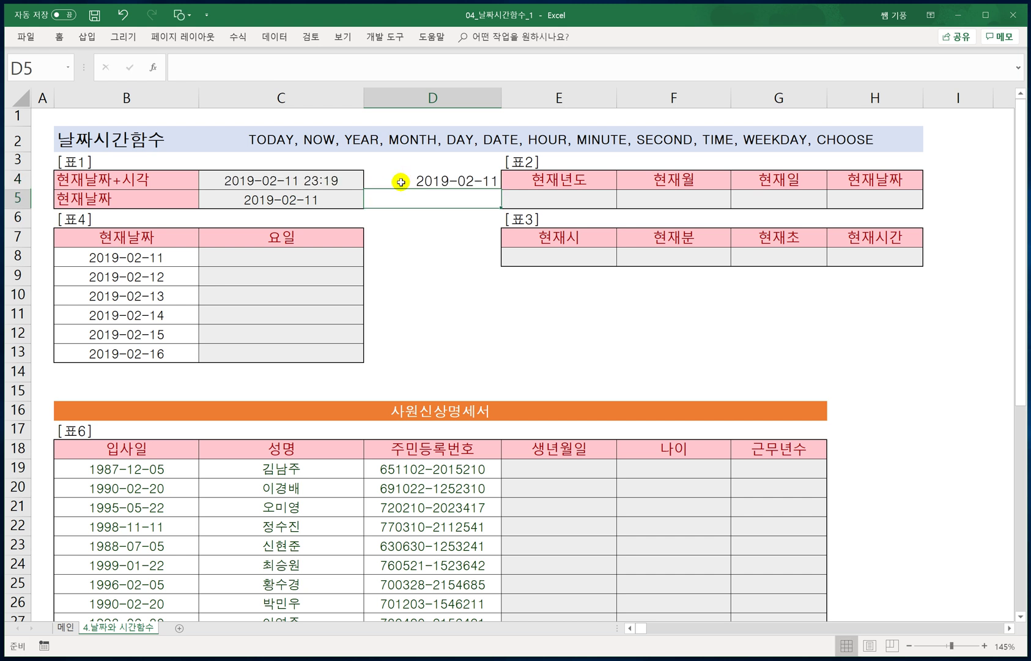
Replace the entry in D4 with a static stamp of today's date and insert a static current-time stamp in D5.
left_click(438, 184)
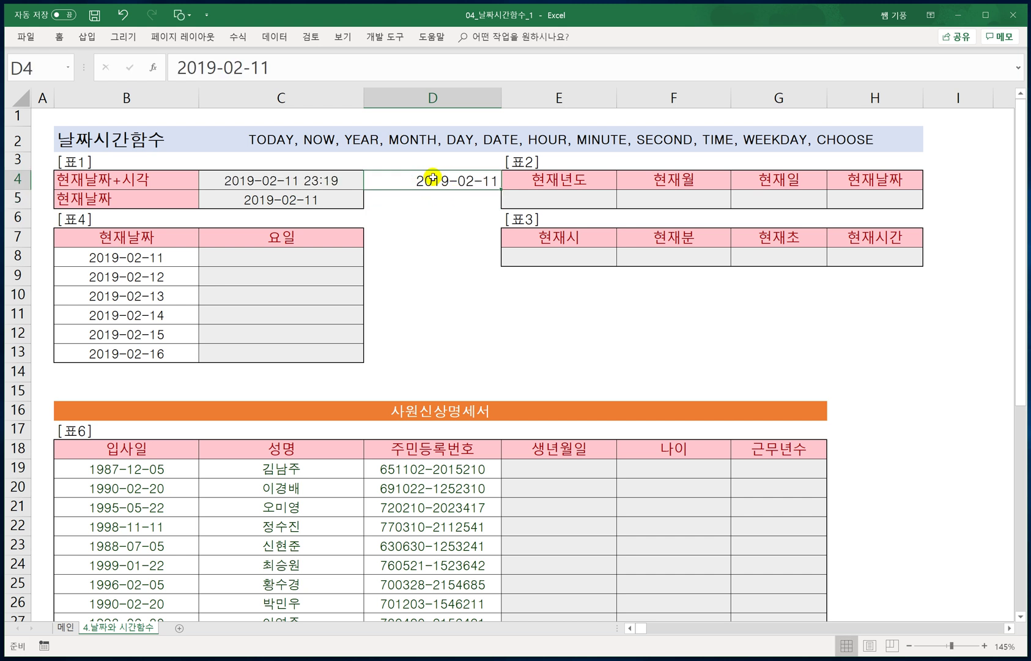
key("Delete")
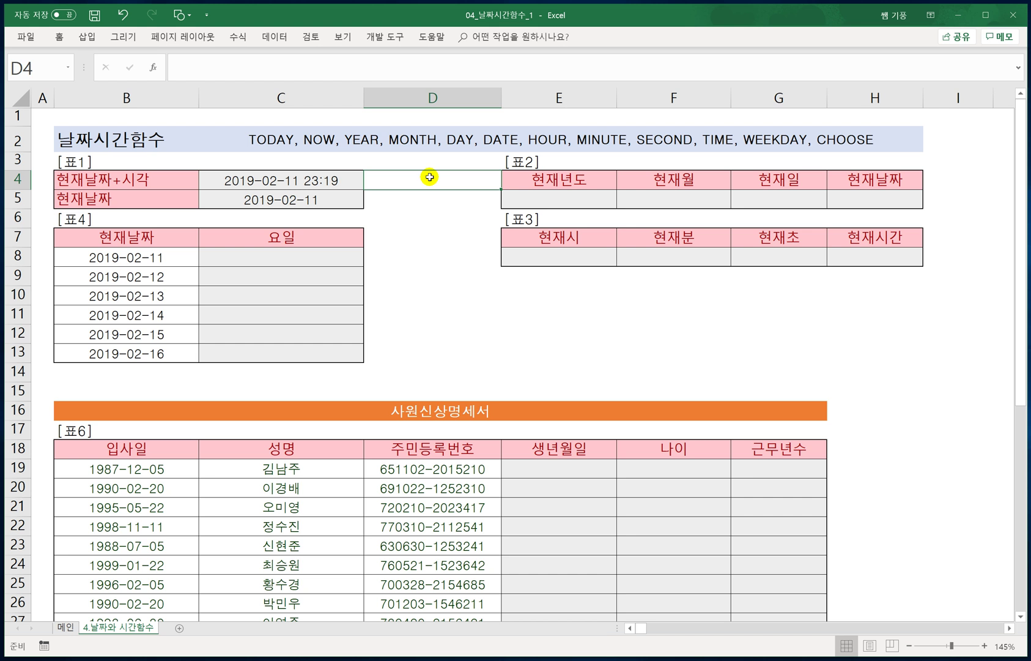
key("ctrl+semicolon")
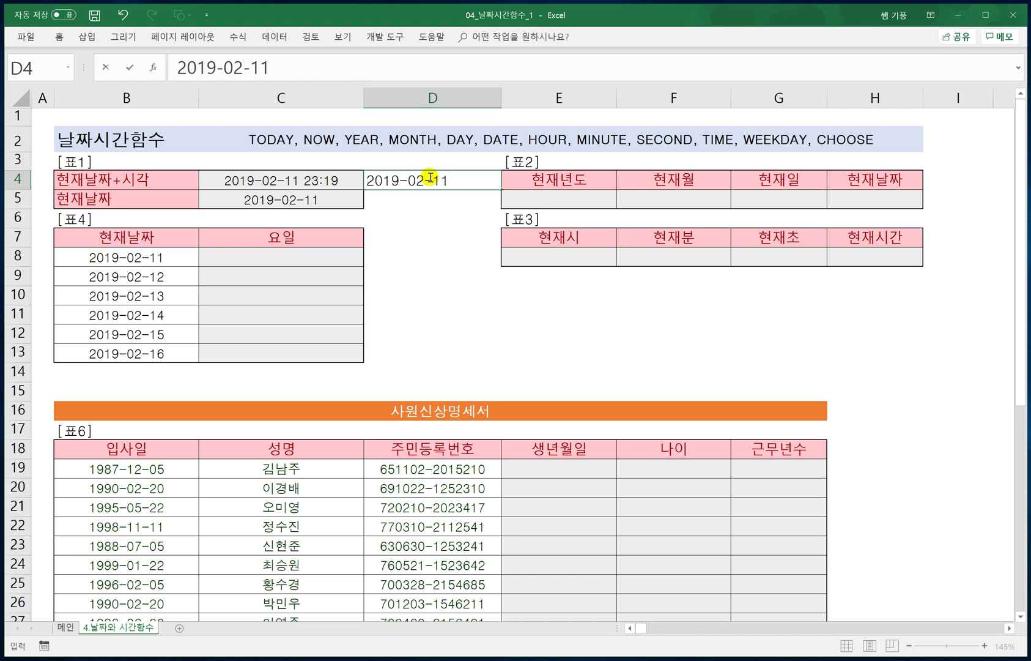
left_click(419, 206)
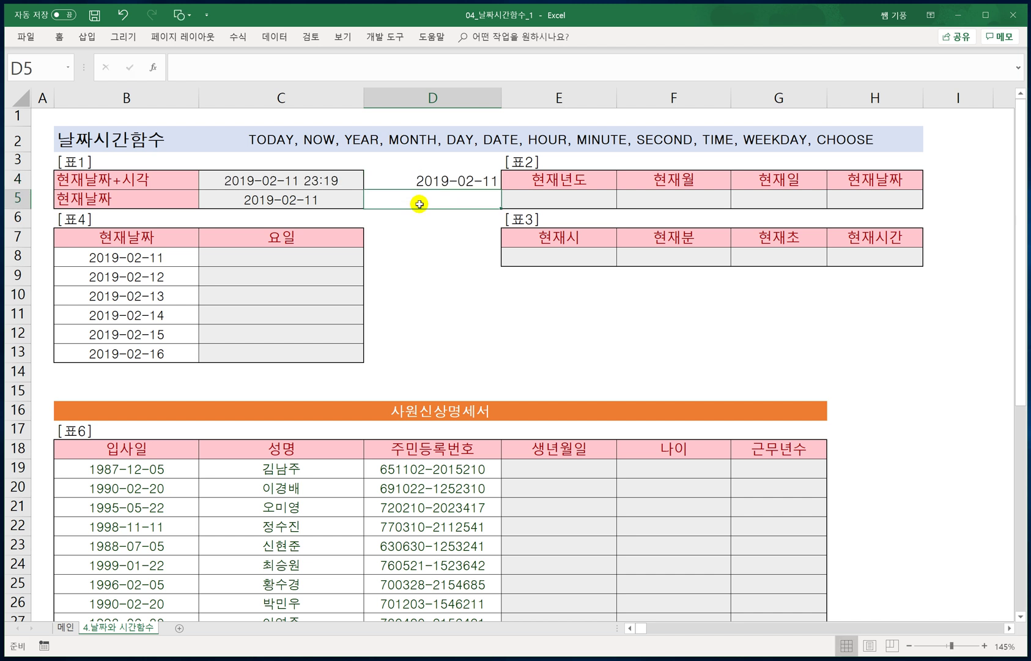
key("ctrl+shift+semicolon")
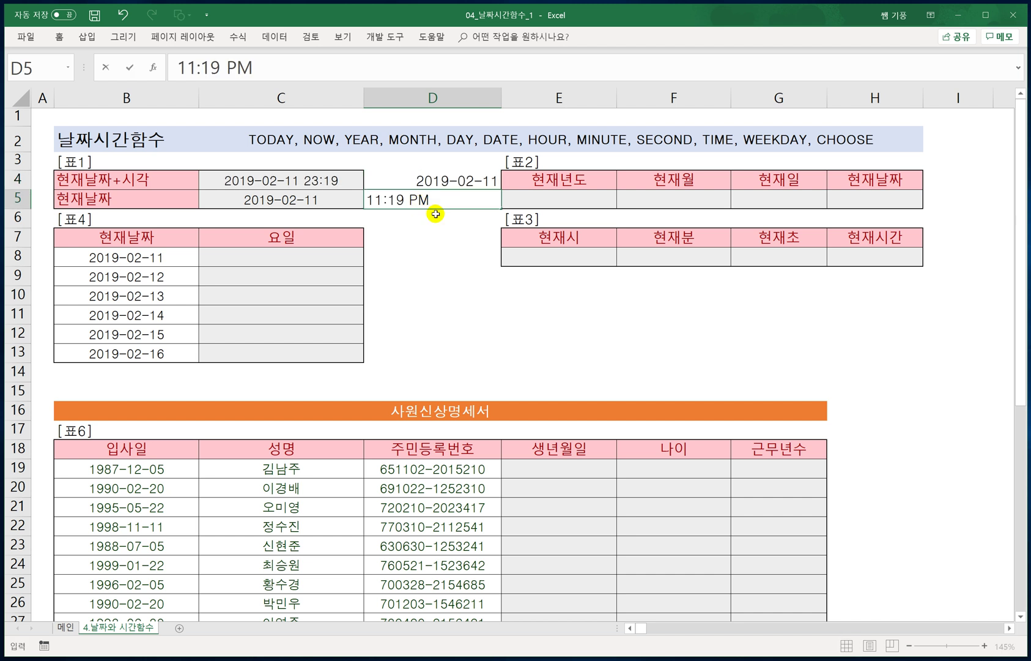
left_click(442, 234)
left_click(443, 222)
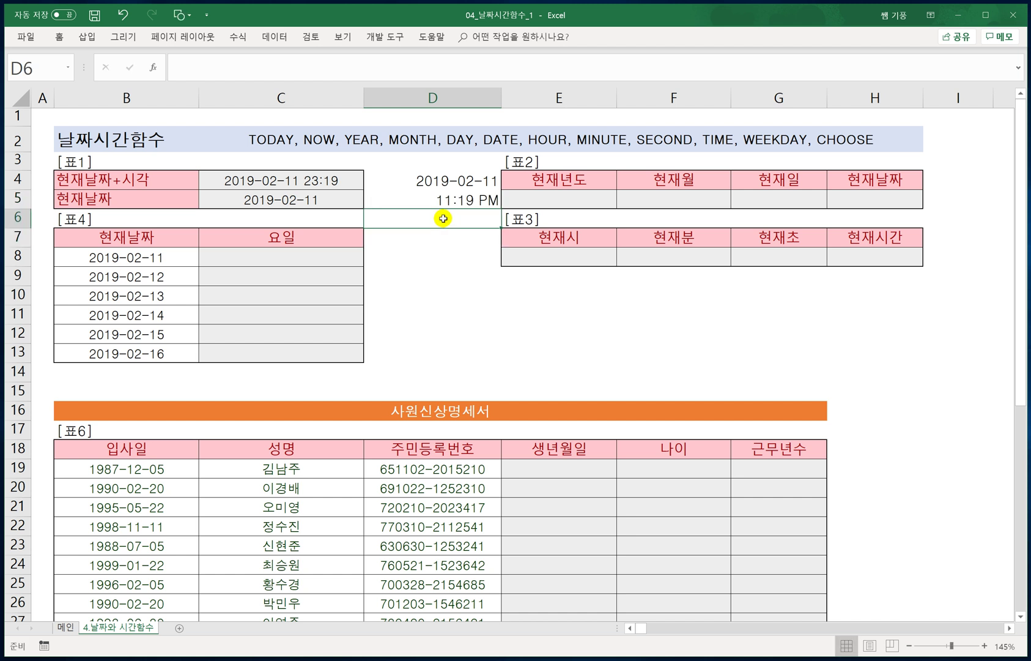
type(";")
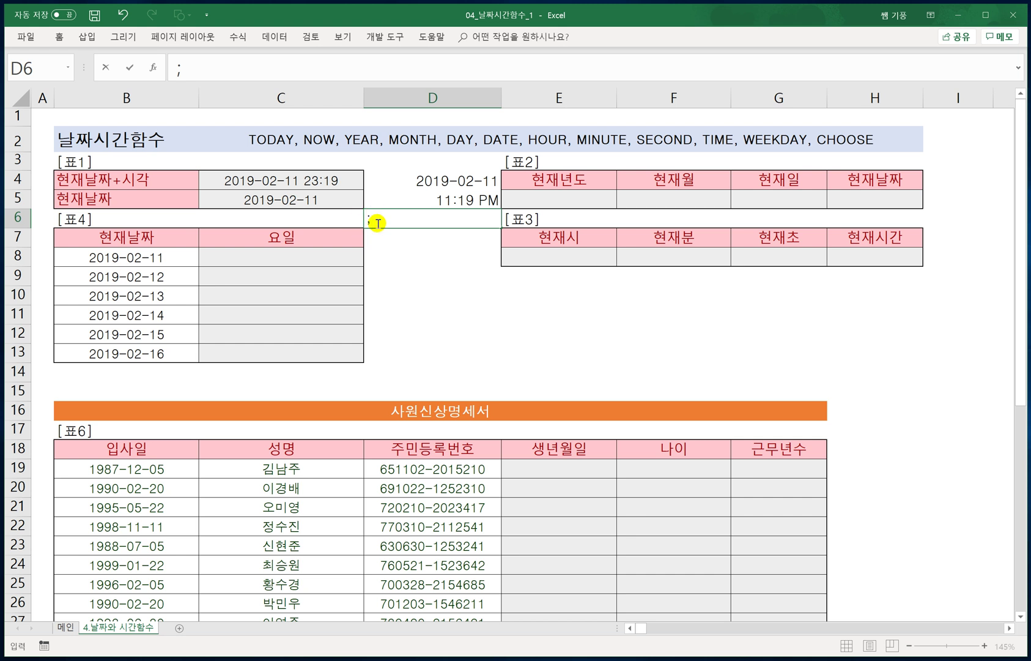
key("BackSpace")
type(":")
key("Escape")
left_click(431, 262)
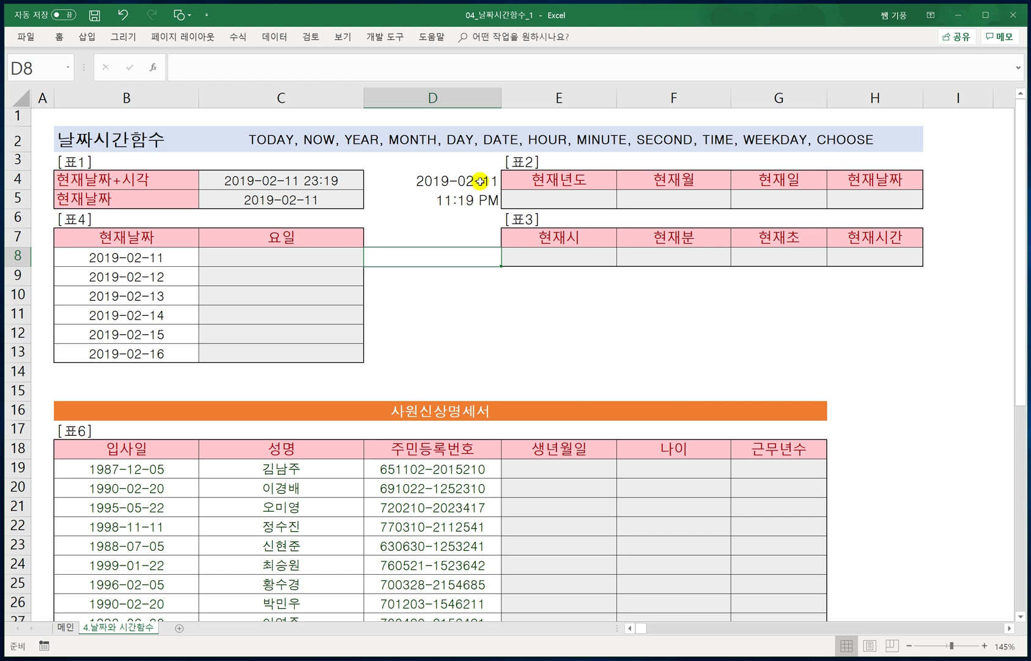
Extract the current year in E5 with the formula =YEAR(C5).
left_click(528, 196)
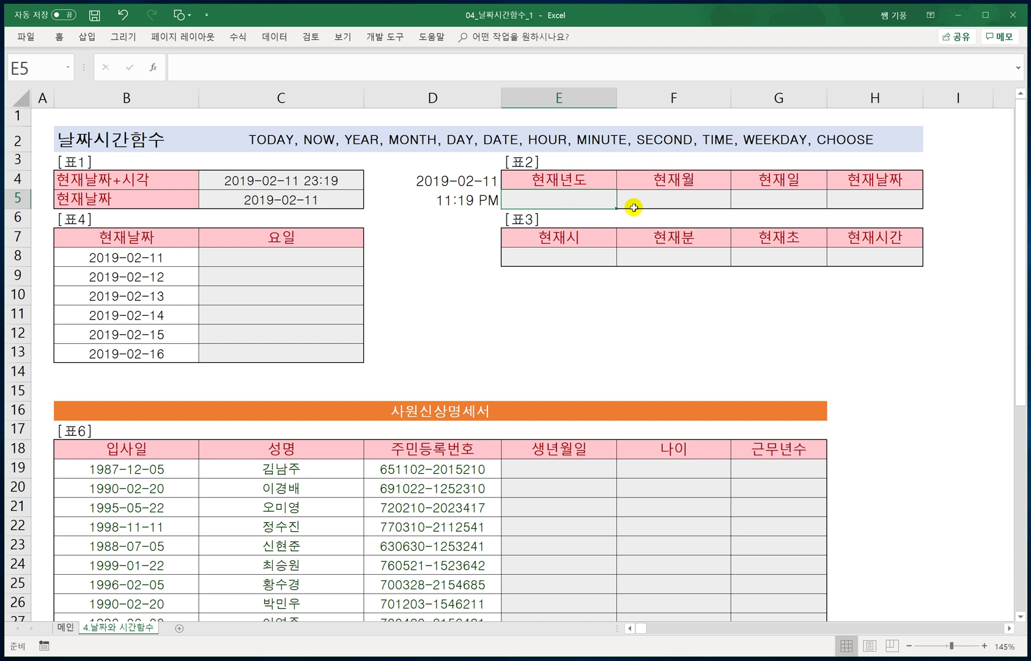
type("=YEAR(")
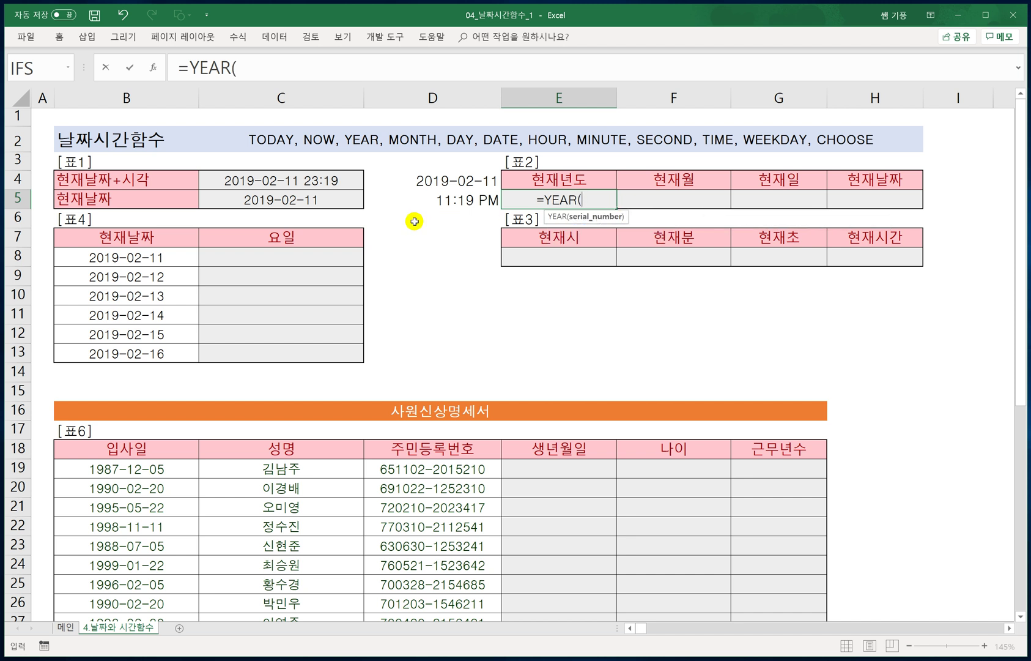
left_click(293, 198)
type(")")
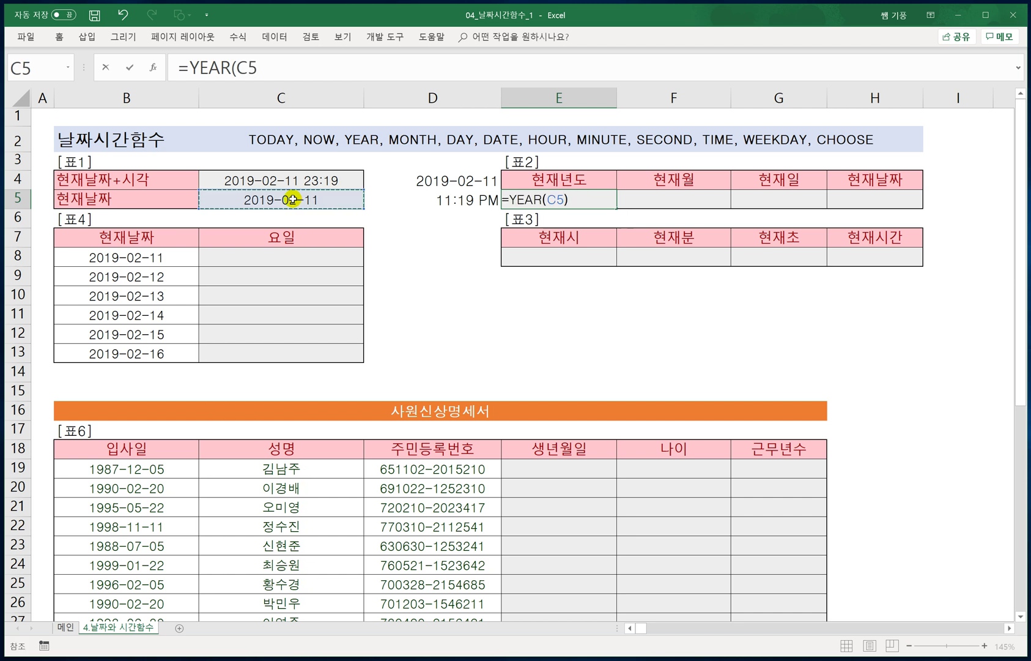
key("Return")
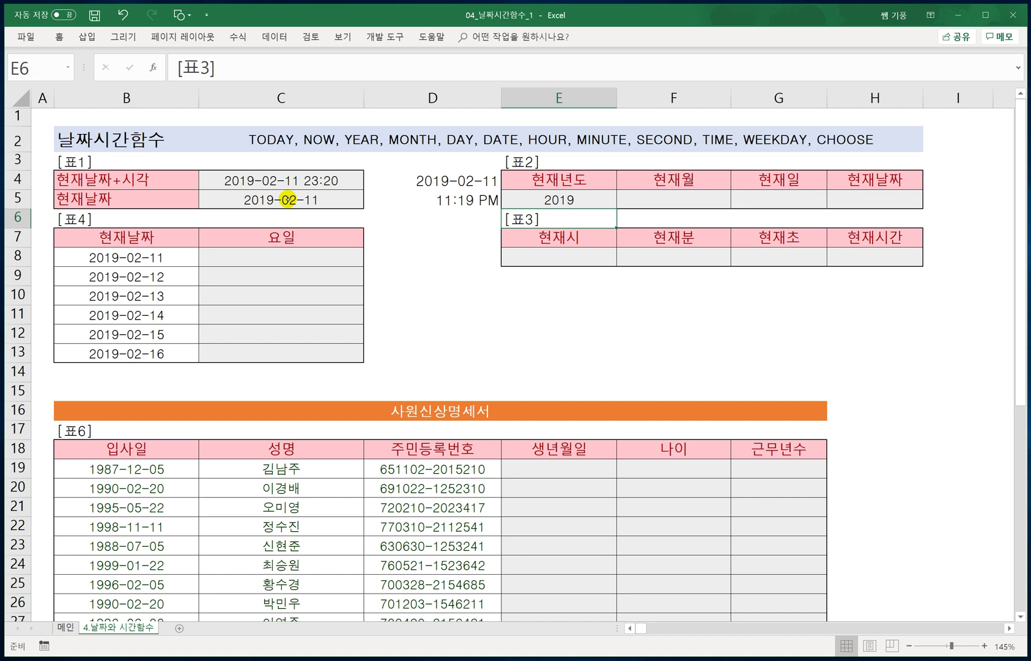
mouse_move(469, 289)
left_mouse_down()
mouse_move(493, 286)
mouse_move(492, 301)
mouse_move(520, 289)
left_mouse_up()
left_click_drag(527, 279, 494, 317)
mouse_move(526, 294)
left_mouse_down()
mouse_move(541, 286)
mouse_move(538, 303)
left_mouse_up()
mouse_move(560, 288)
left_mouse_down()
mouse_move(558, 301)
mouse_move(584, 286)
mouse_move(598, 304)
mouse_move(647, 295)
mouse_move(678, 306)
left_mouse_up()
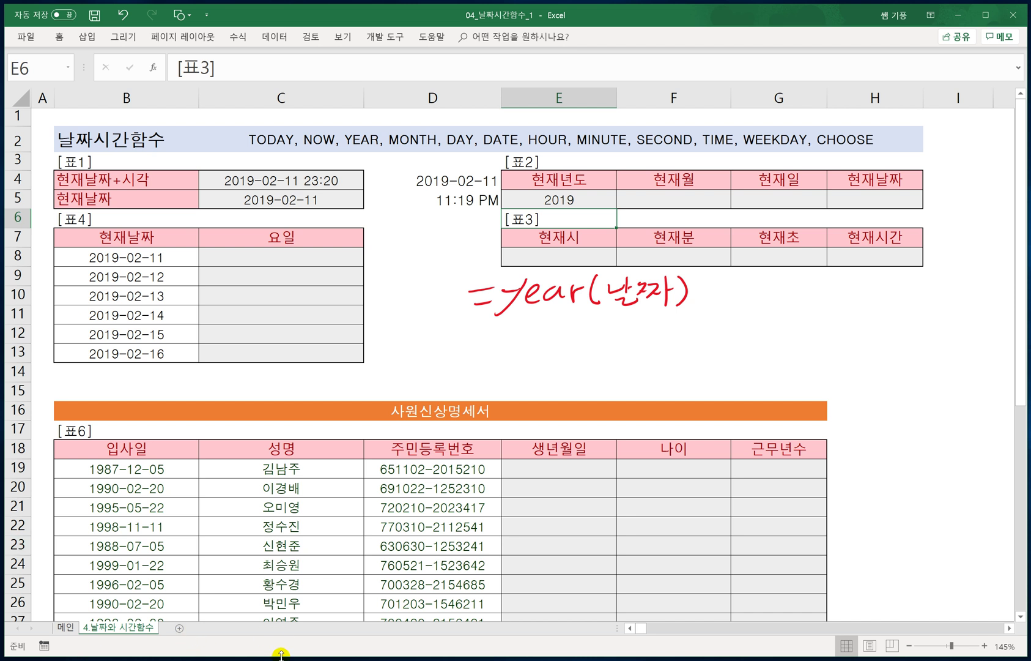
Shorten the Excel window to uncover 노트1.pdf and handwrite the syntax "=year(날짜) ⇒" in red ink on its first page.
left_click_drag(281, 653, 315, 472)
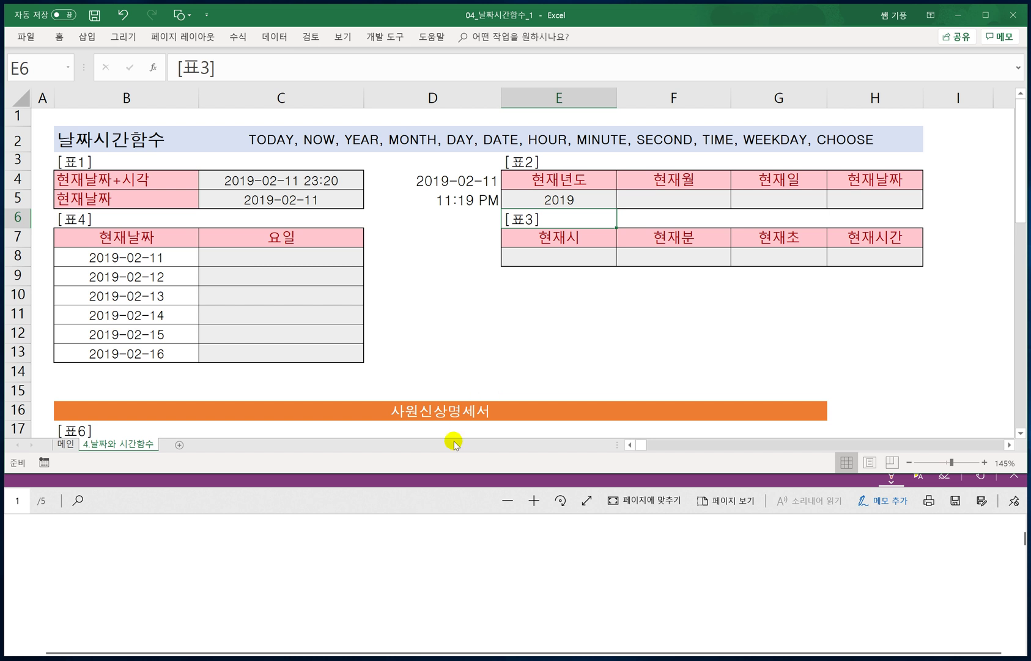
left_click_drag(215, 531, 226, 528)
left_click_drag(213, 543, 235, 539)
mouse_move(236, 530)
left_mouse_down()
mouse_move(261, 517)
mouse_move(223, 549)
left_mouse_up()
mouse_move(266, 537)
left_mouse_down()
mouse_move(272, 526)
mouse_move(276, 541)
left_mouse_up()
left_click_drag(286, 529, 304, 544)
mouse_move(299, 535)
left_mouse_down()
mouse_move(313, 533)
mouse_move(324, 552)
mouse_move(352, 540)
left_mouse_up()
mouse_move(354, 529)
left_mouse_down()
mouse_move(363, 550)
mouse_move(376, 523)
left_mouse_up()
mouse_move(373, 525)
left_mouse_down()
mouse_move(365, 542)
mouse_move(390, 524)
left_mouse_up()
left_click_drag(387, 525, 378, 542)
left_click_drag(408, 519, 405, 553)
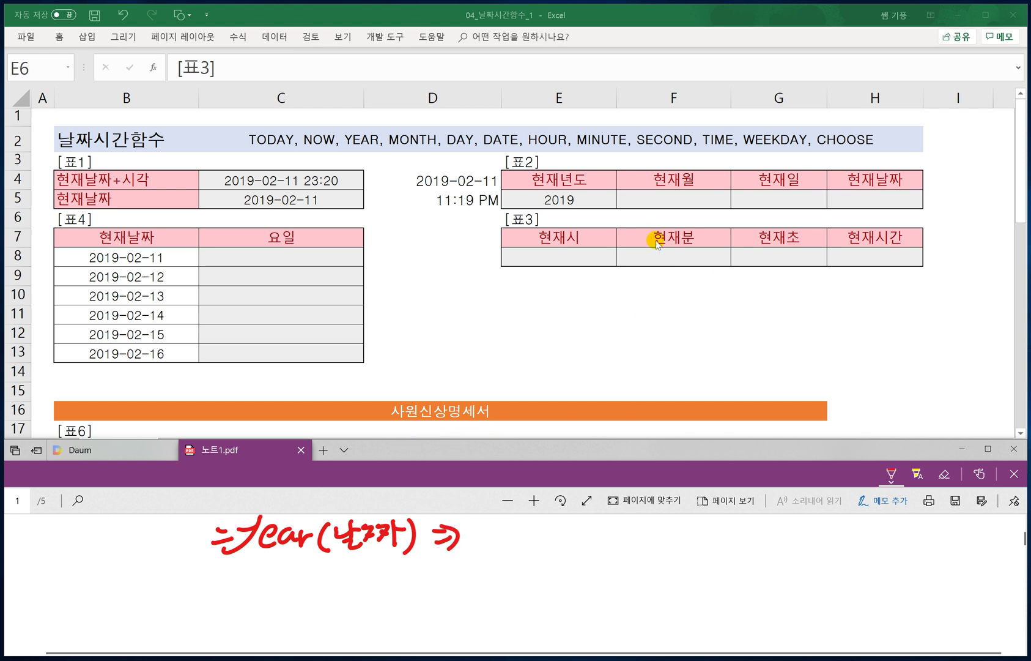
Back in Excel, extract the current month in F5 with the formula =MONTH(C5).
left_click(562, 200)
left_click(562, 200)
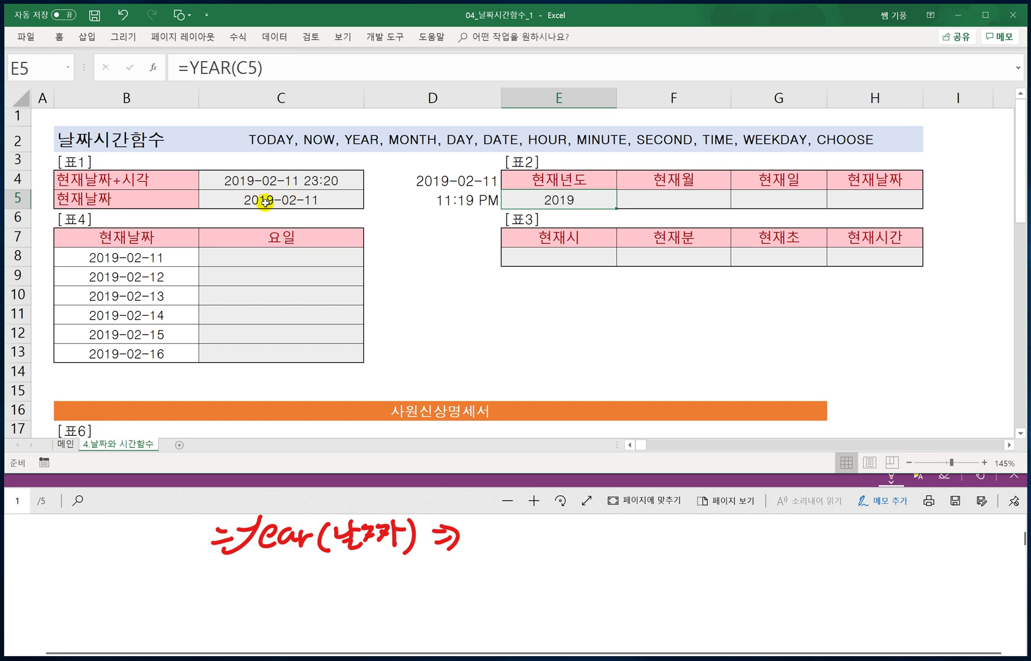
left_click(665, 200)
double_click(629, 209)
type("=MO")
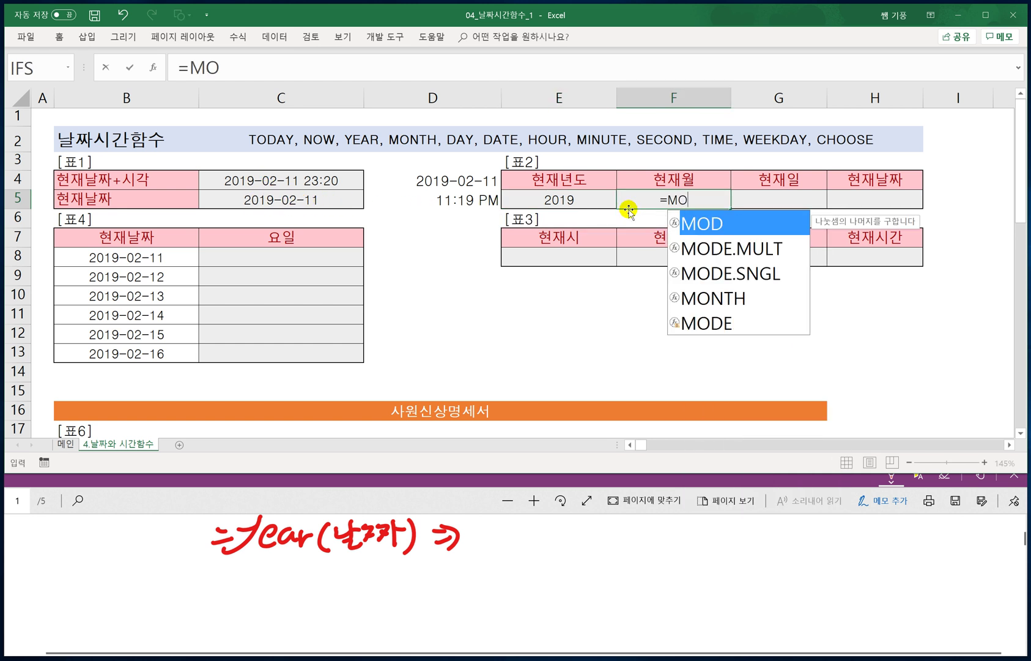
type("NTH(")
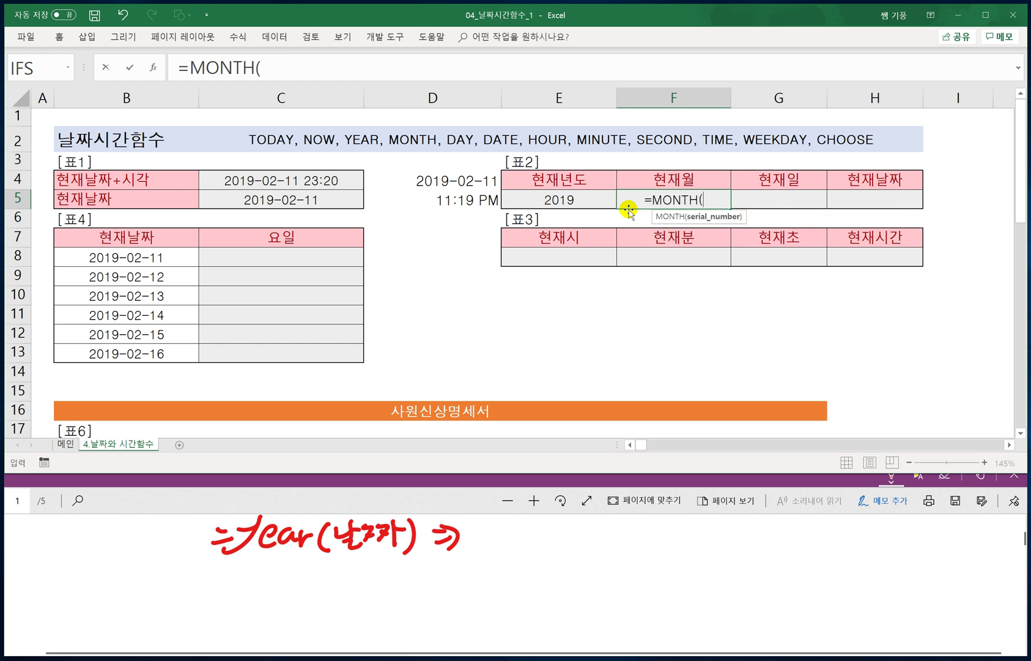
left_click(291, 201)
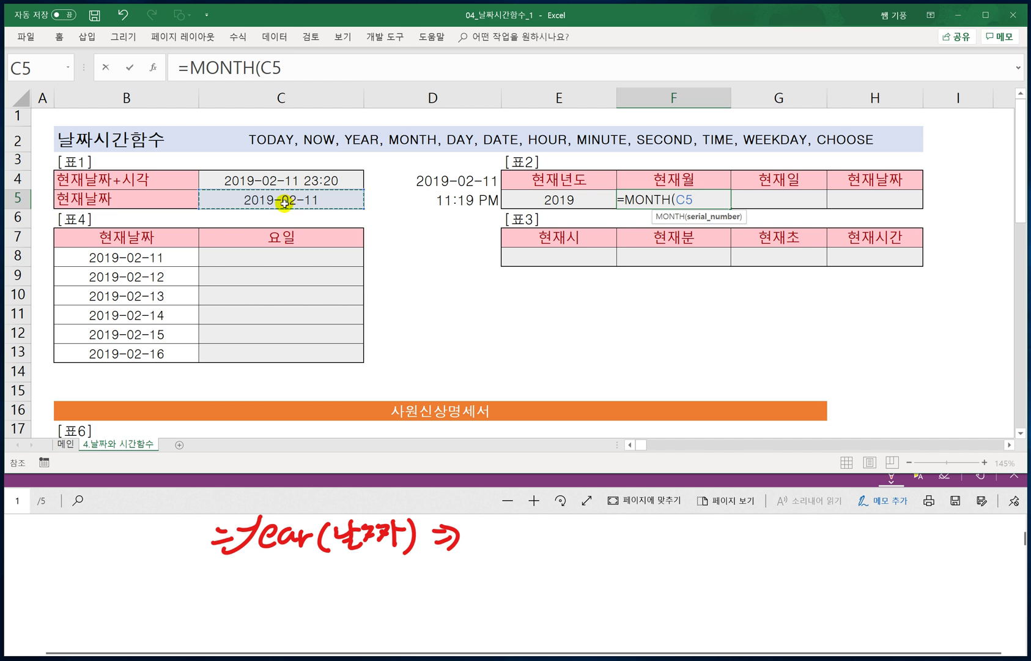
type(")")
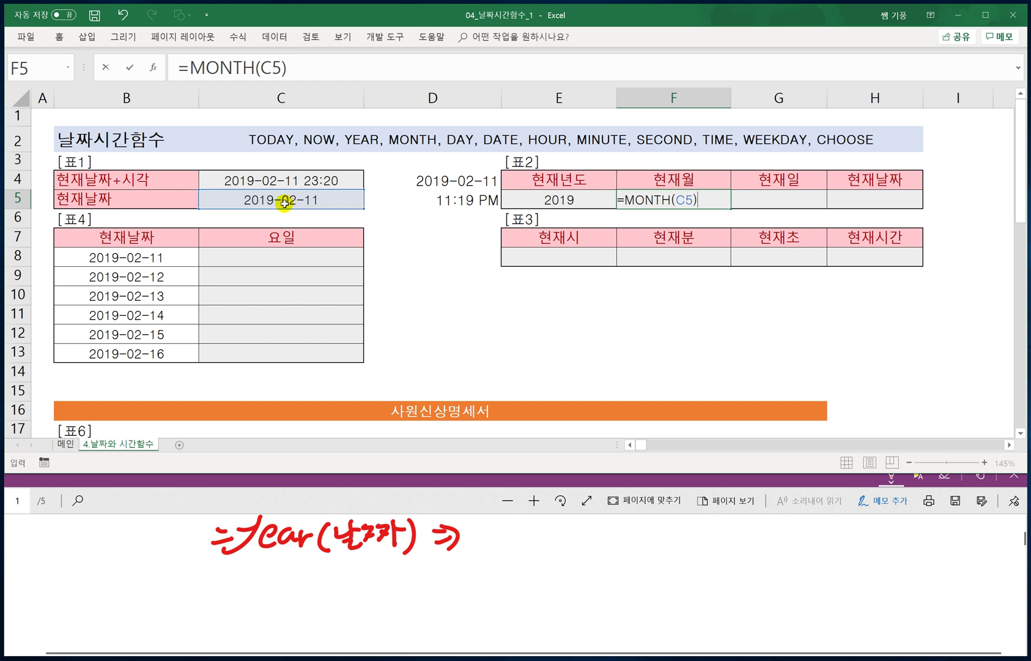
key("Return")
Extract the current day in G5 with the nested formula =DAY(TODAY()).
left_click(777, 202)
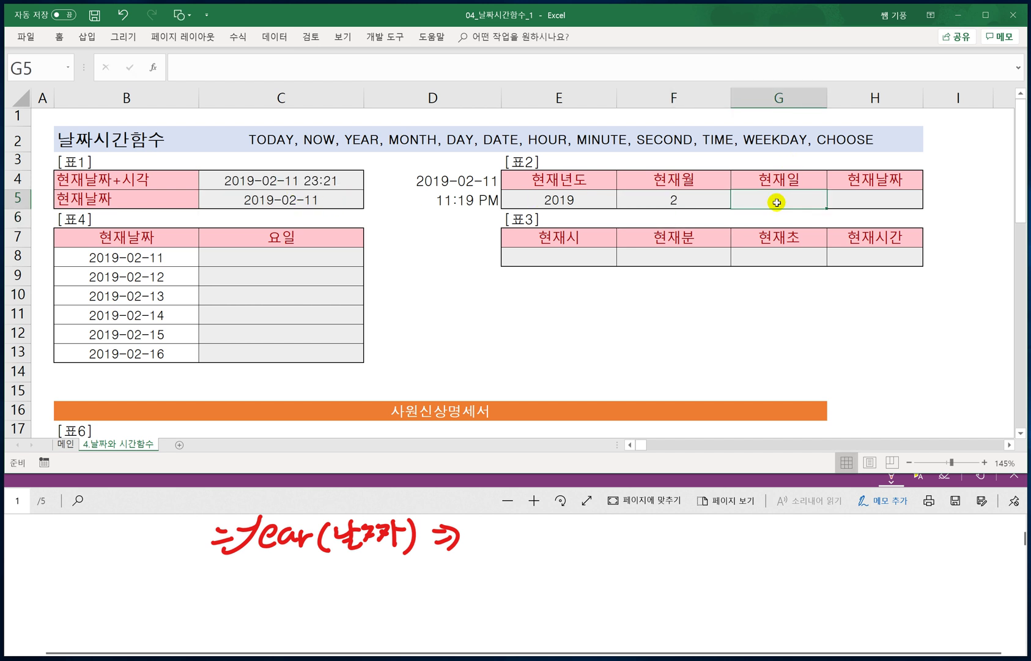
type("=")
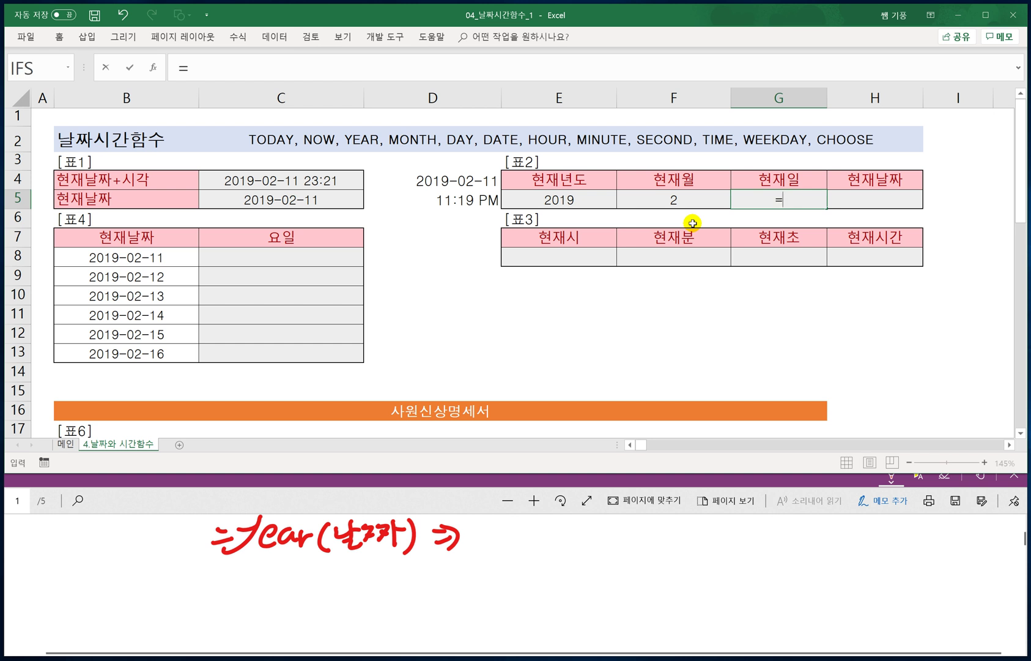
type("DAY(")
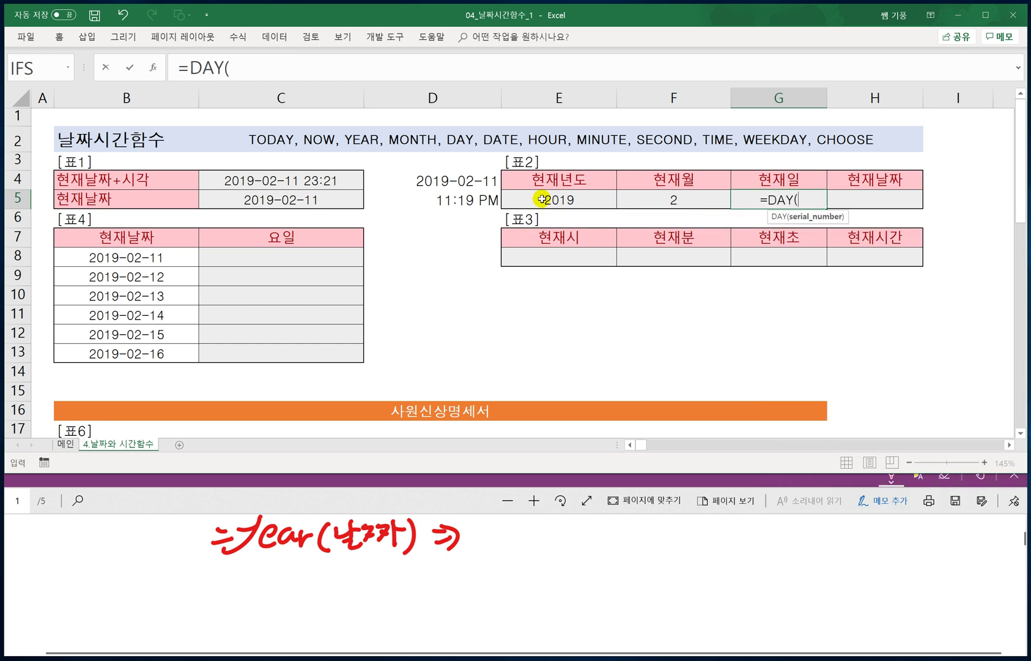
type("TODAY())")
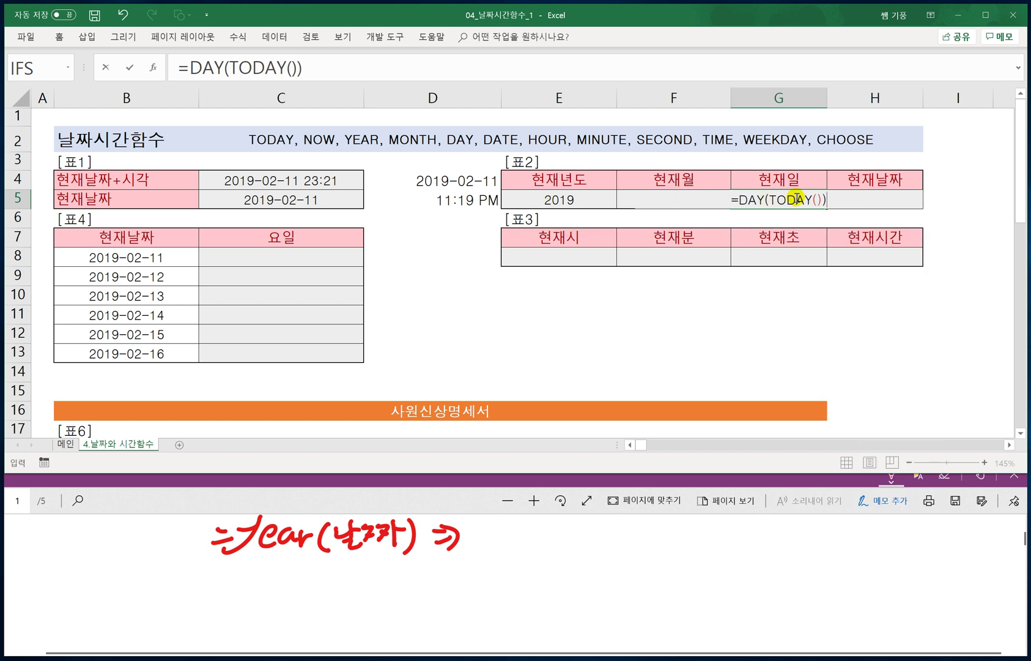
left_click_drag(823, 199, 774, 200)
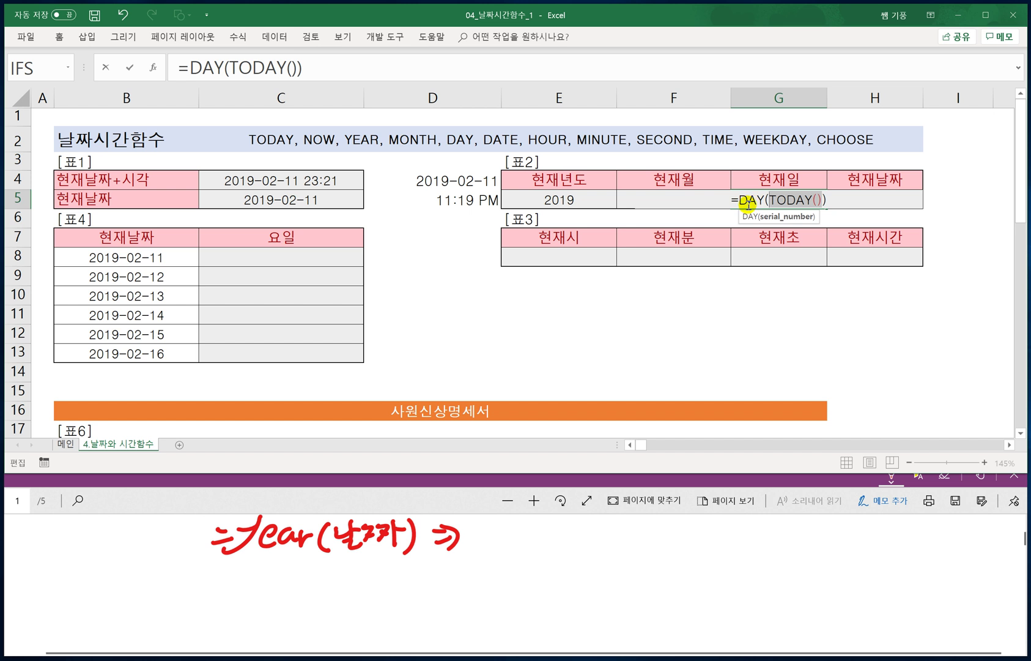
key("Return")
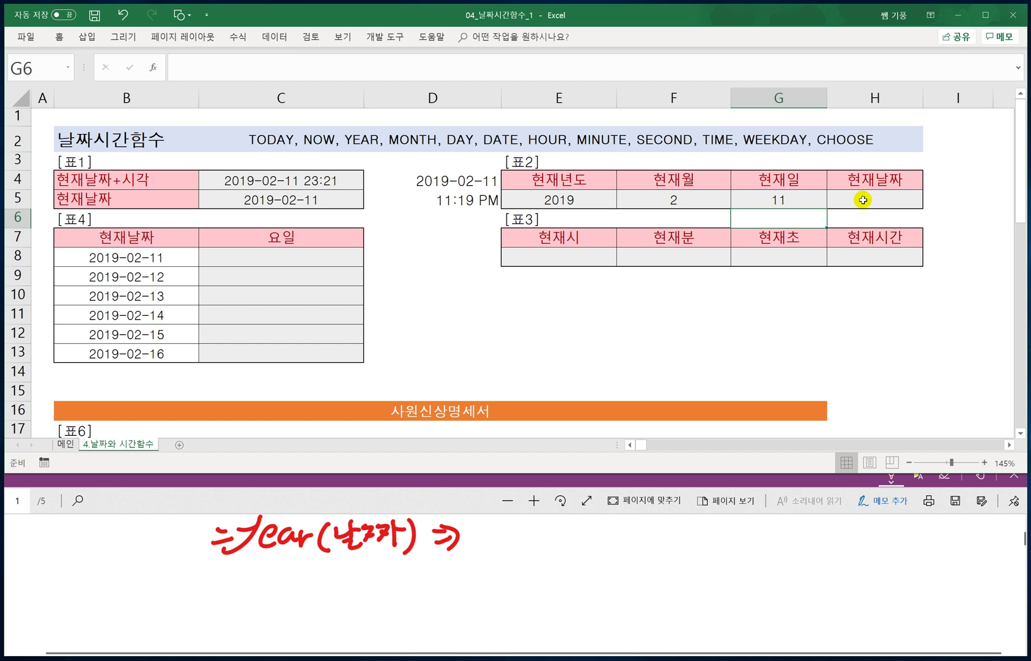
In 노트1.pdf, handwrite the syntax "=Date(년,월,일) ⇒ 날짜" in red ink below the year syntax.
mouse_move(208, 579)
left_mouse_down()
mouse_move(221, 575)
mouse_move(222, 590)
left_mouse_up()
mouse_move(237, 575)
left_mouse_down()
mouse_move(252, 572)
mouse_move(252, 592)
left_mouse_up()
left_click_drag(236, 585, 249, 583)
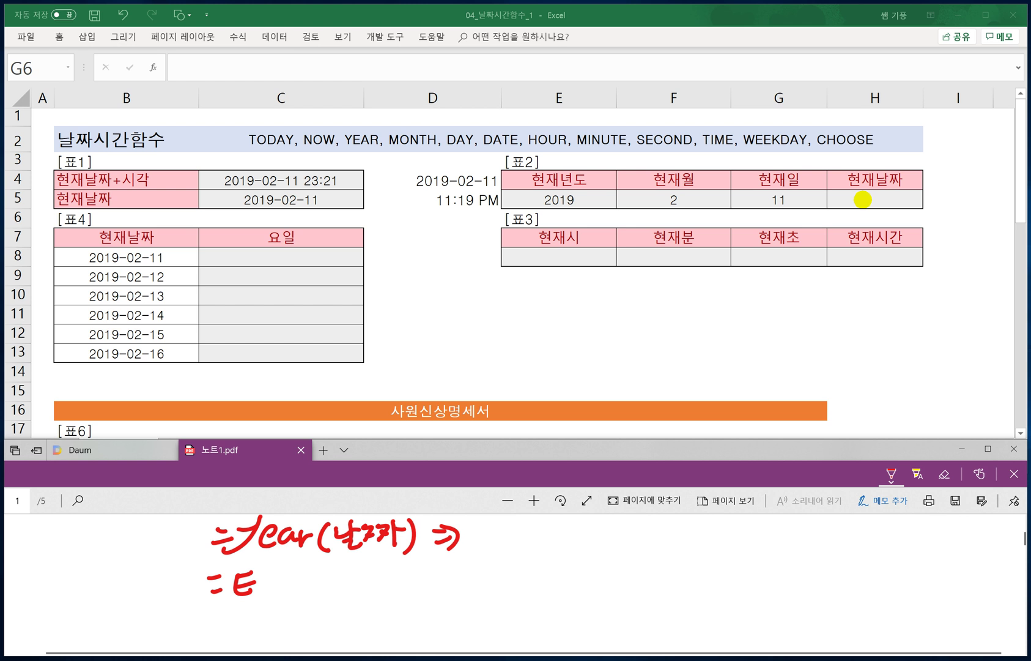
key("ctrl+z")
key("ctrl+z")
mouse_move(238, 564)
left_mouse_down()
mouse_move(232, 601)
mouse_move(283, 601)
left_mouse_up()
left_click_drag(271, 589, 290, 586)
left_click_drag(297, 593, 304, 598)
mouse_move(326, 567)
left_mouse_down()
mouse_move(318, 598)
mouse_move(346, 587)
left_mouse_up()
left_click_drag(345, 573, 353, 572)
mouse_move(345, 582)
left_mouse_down()
mouse_move(358, 595)
mouse_move(389, 564)
mouse_move(431, 567)
mouse_move(441, 586)
left_mouse_up()
mouse_move(424, 586)
left_mouse_down()
mouse_move(442, 596)
mouse_move(486, 567)
left_mouse_up()
mouse_move(470, 579)
left_mouse_down()
mouse_move(526, 567)
mouse_move(529, 589)
left_mouse_up()
left_click_drag(529, 563, 546, 579)
left_click_drag(539, 562, 556, 574)
left_click_drag(558, 554, 560, 597)
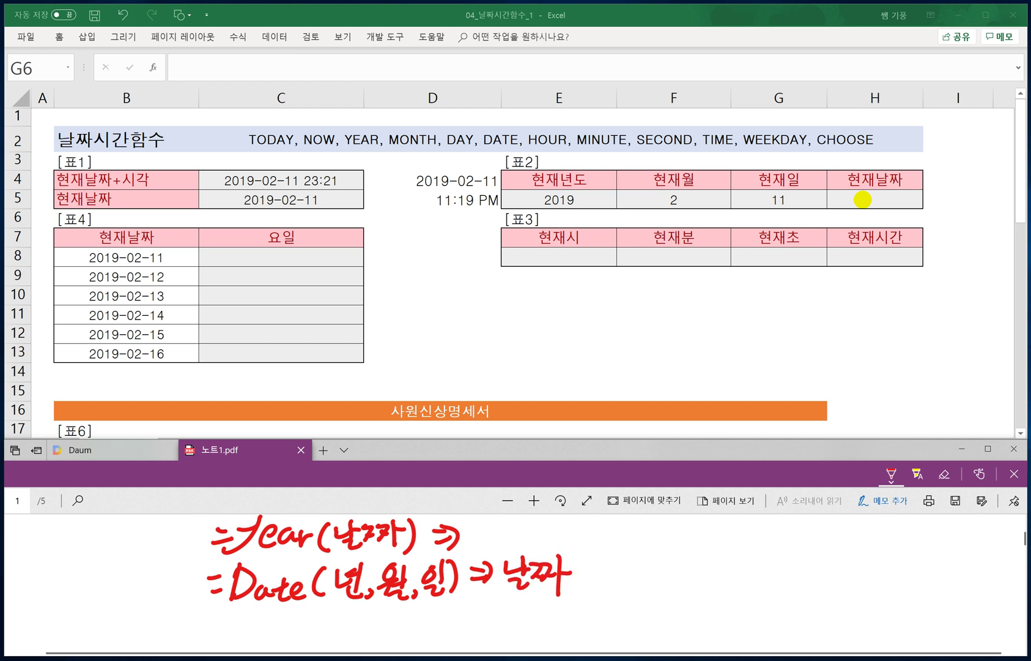
Back in Excel, build the current date in H5 with the formula =DATE(E5,F5,G5).
left_click(854, 199)
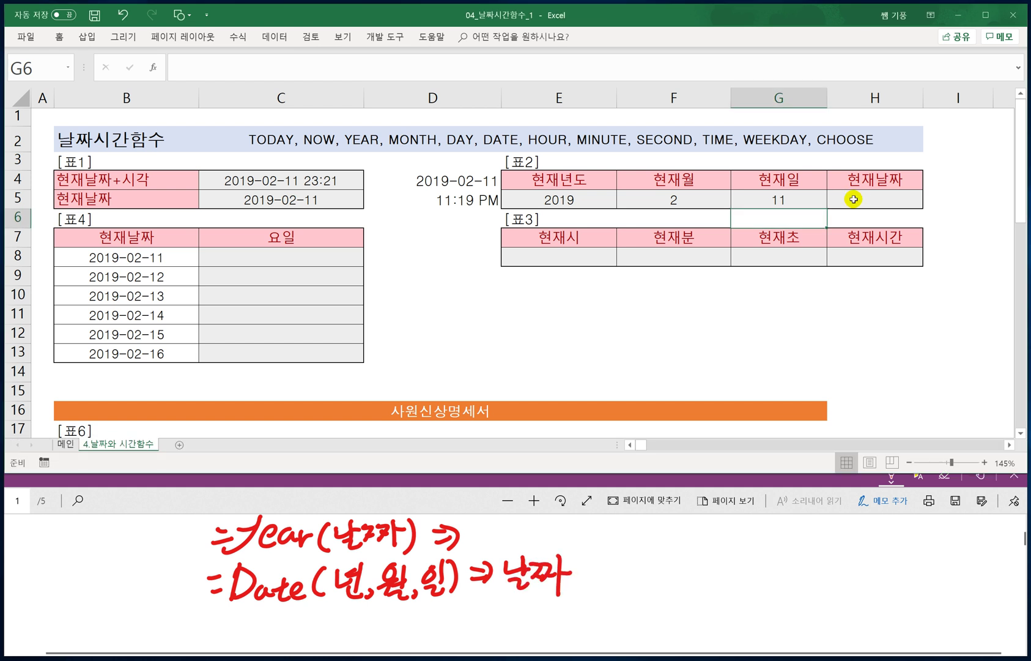
type("=")
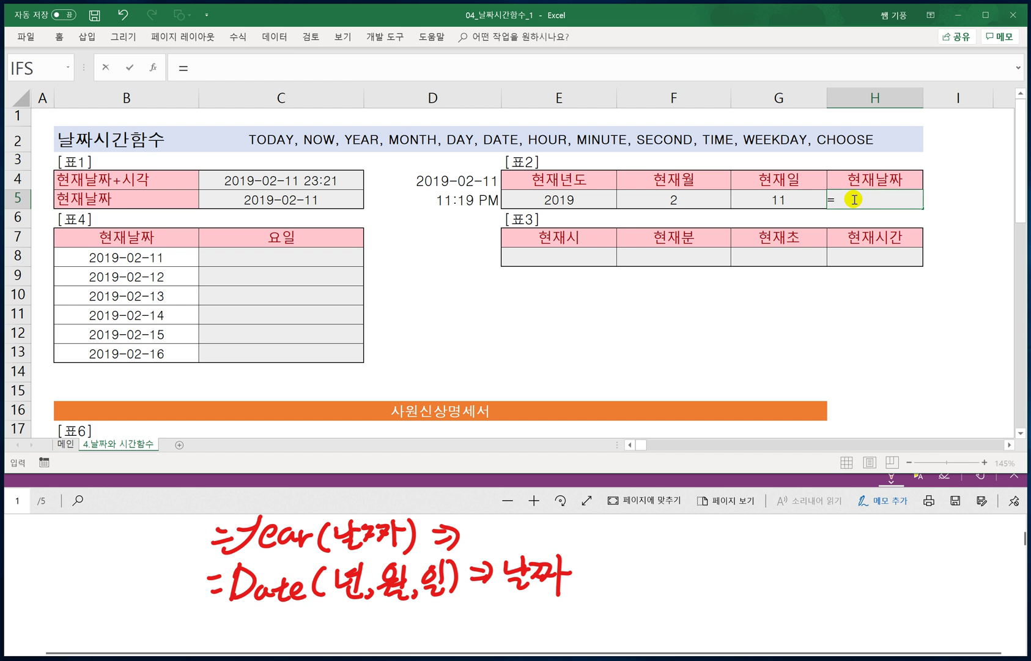
type("DATE(")
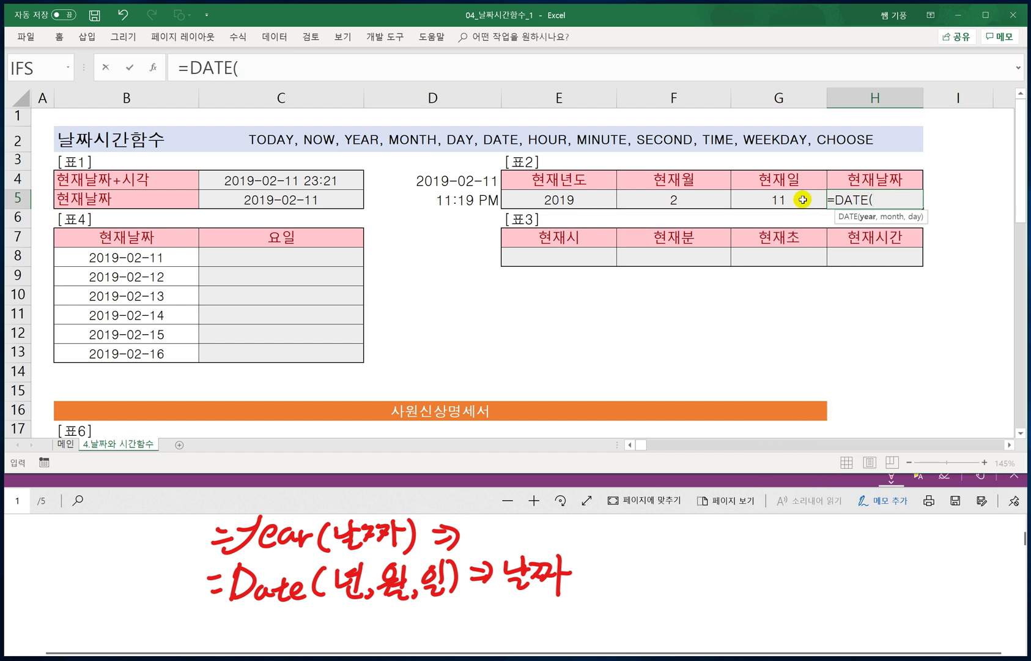
left_click(576, 200)
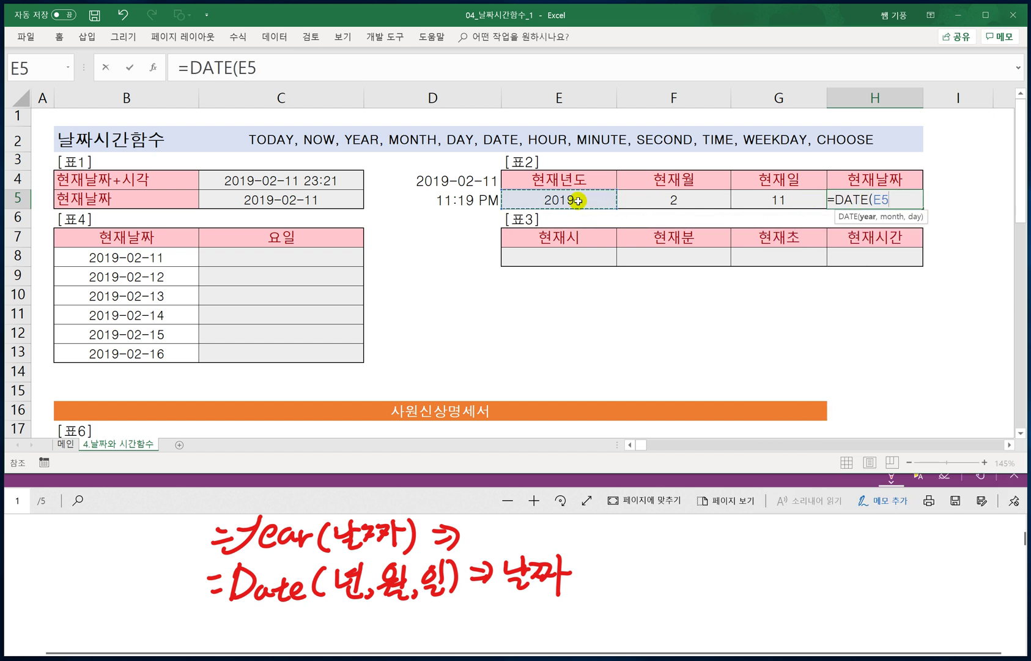
type(",")
left_click(667, 199)
type(",")
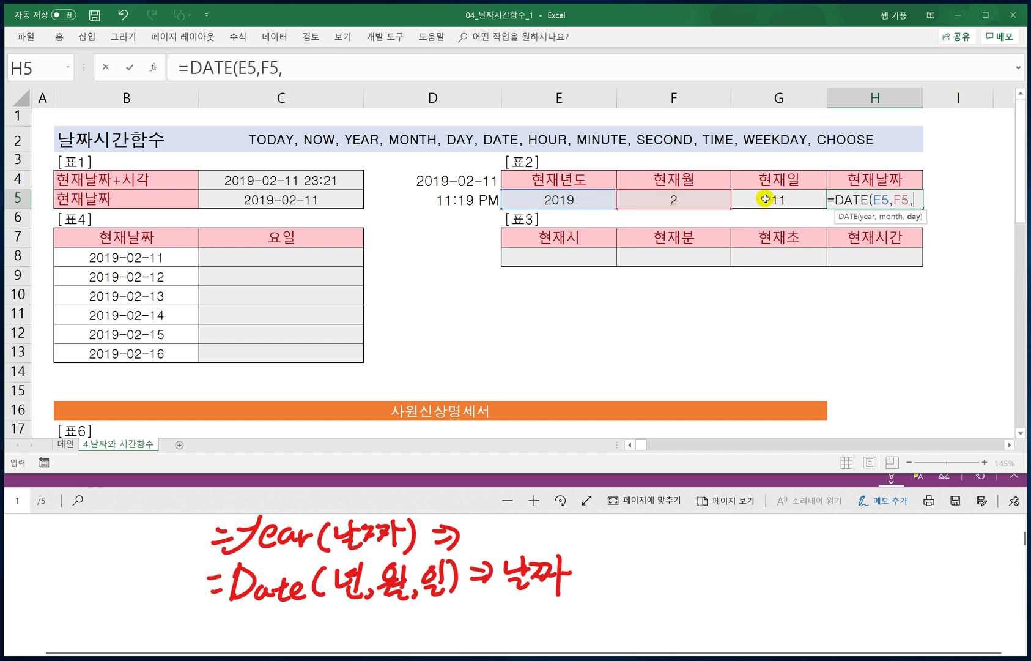
left_click(765, 199)
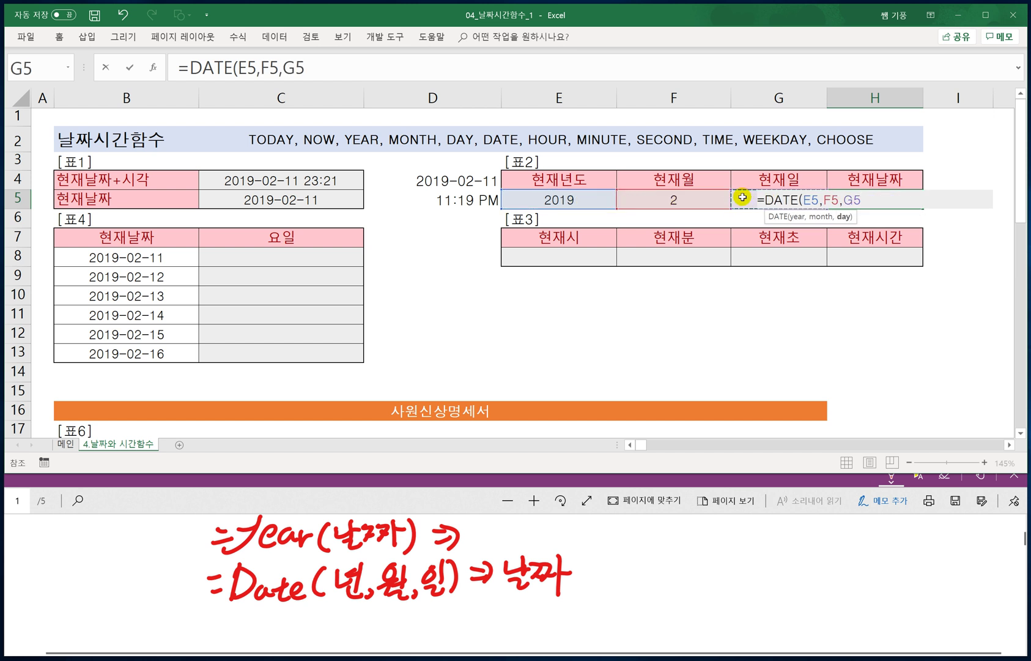
type(")")
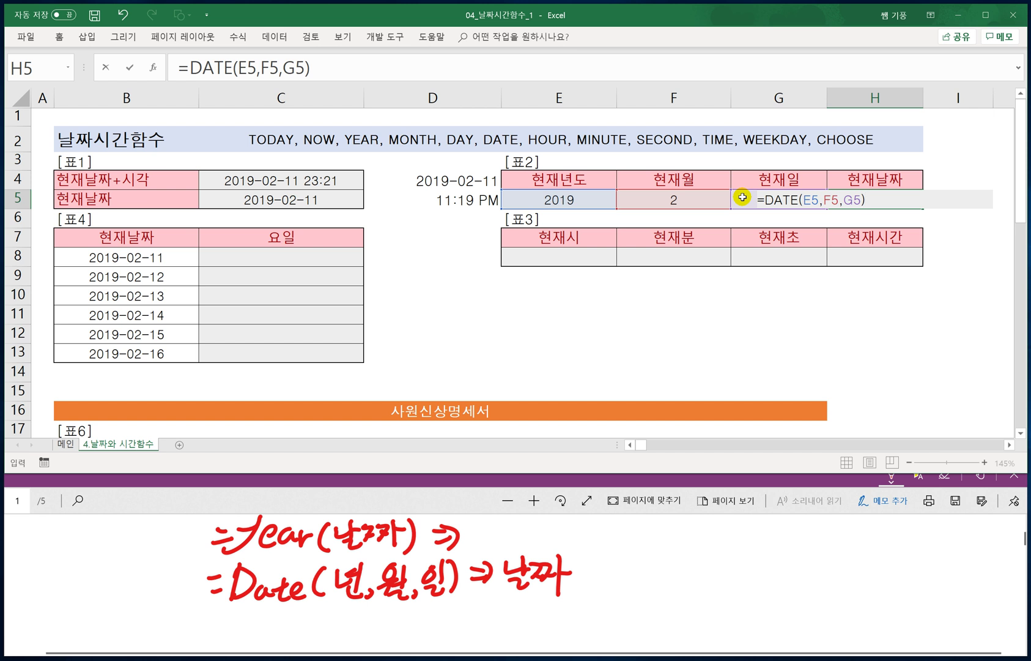
key("Return")
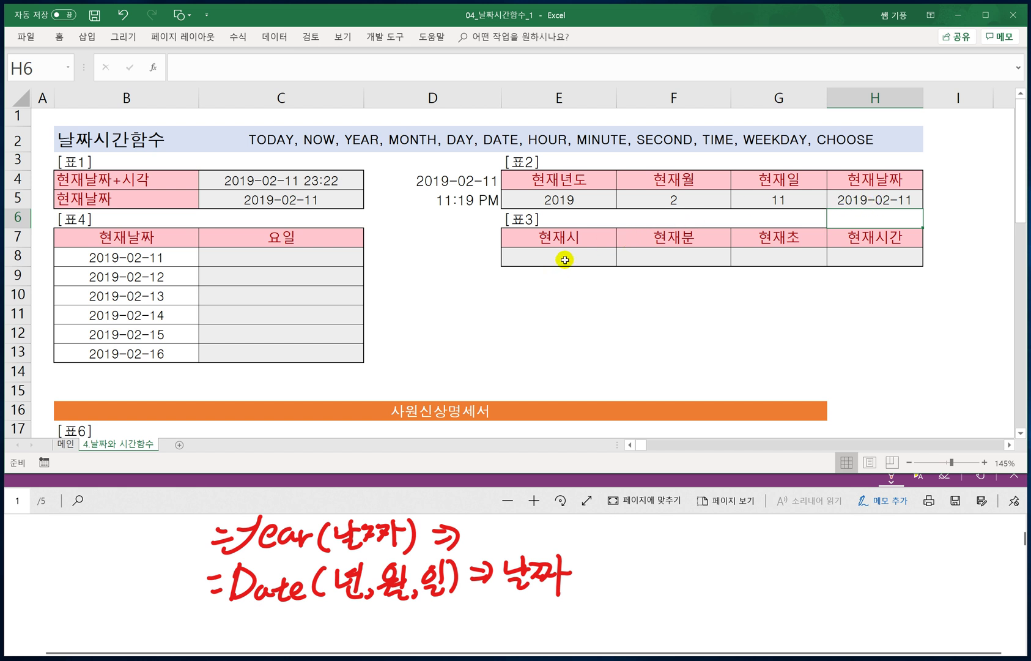
Select E8 in Excel, and in 노트1.pdf handwrite "=hour(시간) ⇒ 시" in red beside the year syntax.
left_click(543, 254)
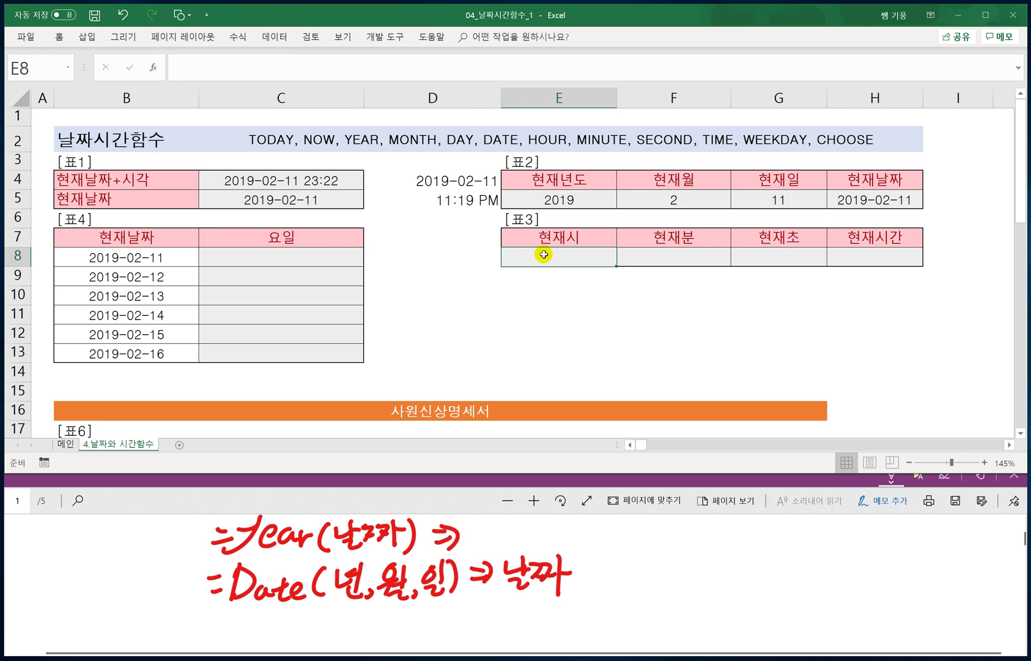
left_click_drag(625, 540, 648, 544)
mouse_move(662, 518)
left_mouse_down()
mouse_move(651, 555)
mouse_move(667, 552)
left_mouse_up()
mouse_move(675, 536)
left_mouse_down()
mouse_move(674, 550)
mouse_move(676, 535)
left_mouse_up()
mouse_move(686, 535)
left_mouse_down()
mouse_move(700, 547)
mouse_move(774, 543)
left_mouse_up()
mouse_move(783, 525)
left_mouse_down()
mouse_move(799, 538)
mouse_move(796, 550)
mouse_move(832, 554)
left_mouse_up()
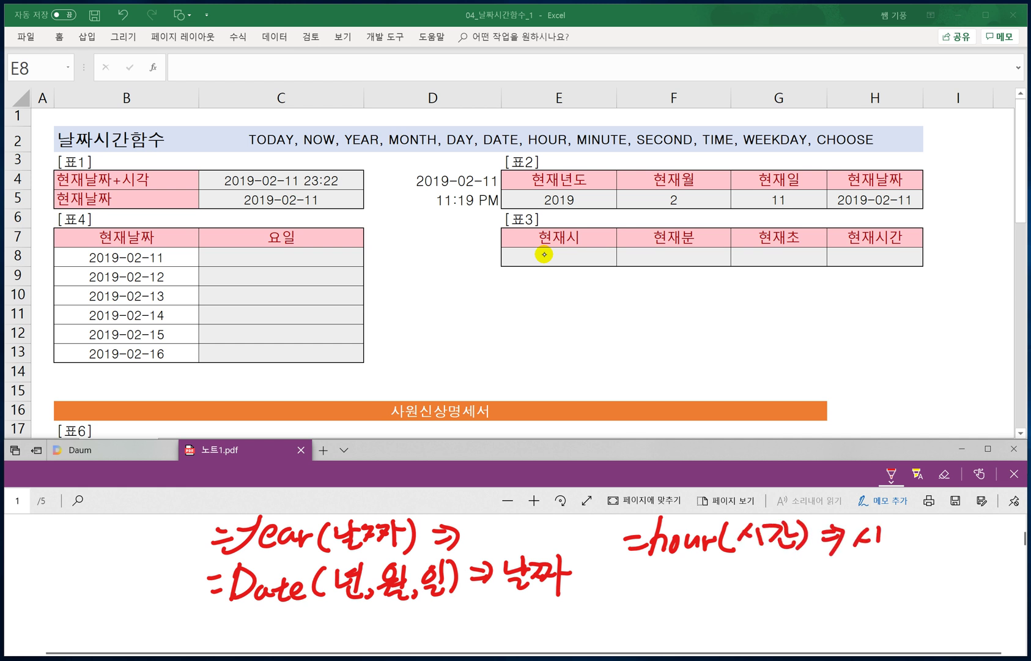
left_click_drag(880, 527, 877, 558)
Handwrite the syntax "=minute(시간) ⇒ 분" in red ink below the hour syntax.
left_click_drag(626, 589, 638, 586)
left_click_drag(644, 582, 758, 585)
mouse_move(772, 563)
left_mouse_down()
mouse_move(763, 583)
mouse_move(794, 585)
left_mouse_up()
mouse_move(801, 563)
left_mouse_down()
mouse_move(798, 591)
mouse_move(816, 586)
left_mouse_up()
left_click_drag(827, 559, 830, 589)
mouse_move(833, 560)
left_mouse_down()
mouse_move(837, 589)
mouse_move(873, 577)
left_mouse_up()
mouse_move(862, 561)
left_mouse_down()
mouse_move(864, 584)
mouse_move(888, 575)
left_mouse_up()
left_click_drag(897, 554, 904, 575)
left_click_drag(892, 580, 911, 588)
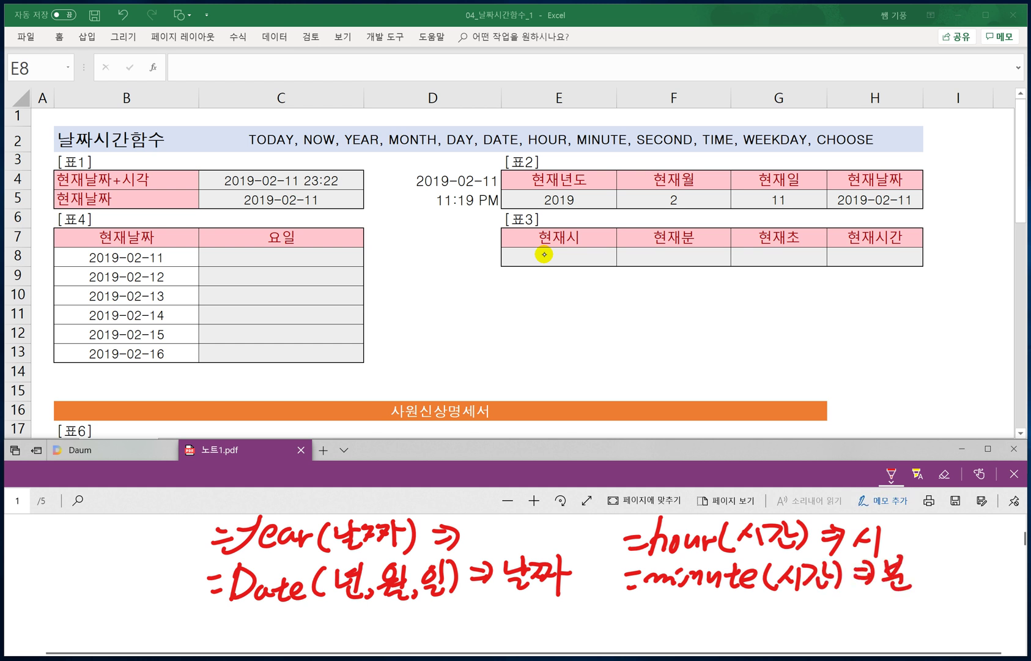
Handwrite the syntax "=second(시간) ⇒ 초" in red ink below the minute syntax.
mouse_move(672, 605)
left_mouse_down()
mouse_move(658, 624)
mouse_move(685, 620)
left_mouse_up()
mouse_move(703, 607)
left_mouse_down()
mouse_move(698, 623)
mouse_move(717, 612)
mouse_move(772, 624)
left_mouse_up()
mouse_move(793, 605)
left_mouse_down()
mouse_move(781, 623)
mouse_move(801, 619)
left_mouse_up()
mouse_move(809, 601)
left_mouse_down()
mouse_move(808, 624)
mouse_move(824, 619)
left_mouse_up()
left_click_drag(836, 597, 841, 629)
mouse_move(844, 600)
left_mouse_down()
mouse_move(851, 624)
mouse_move(871, 616)
left_mouse_up()
mouse_move(869, 597)
left_mouse_down()
mouse_move(865, 624)
mouse_move(887, 619)
left_mouse_up()
left_click_drag(894, 611, 904, 619)
left_click_drag(891, 626, 918, 627)
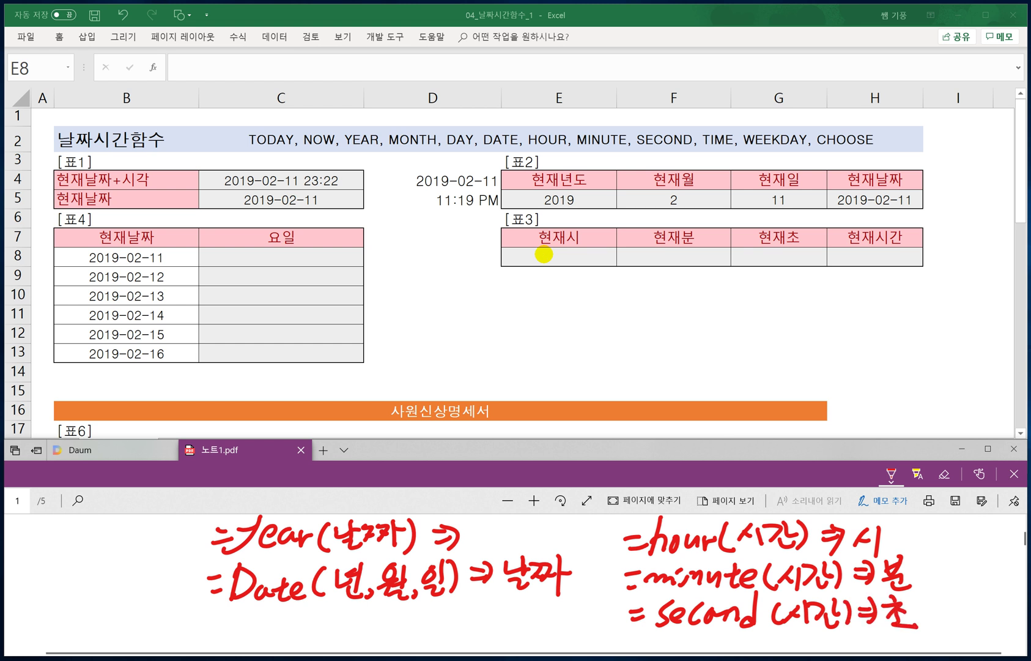
Back in Excel, extract the current hour in E8 with the formula =HOUR(C4).
left_click(544, 254)
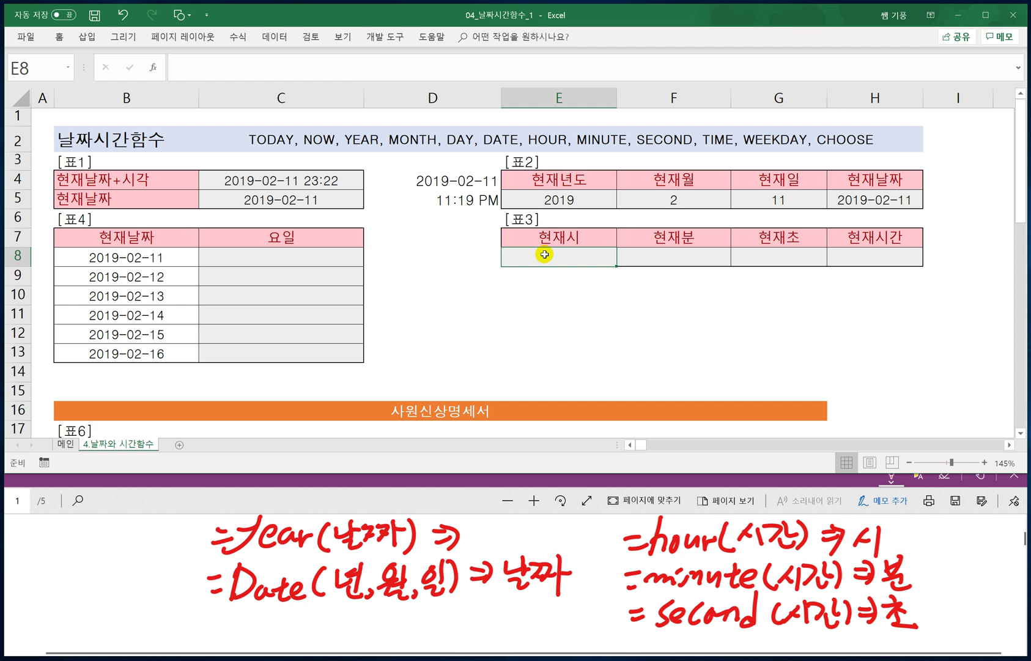
type("=HOUR")
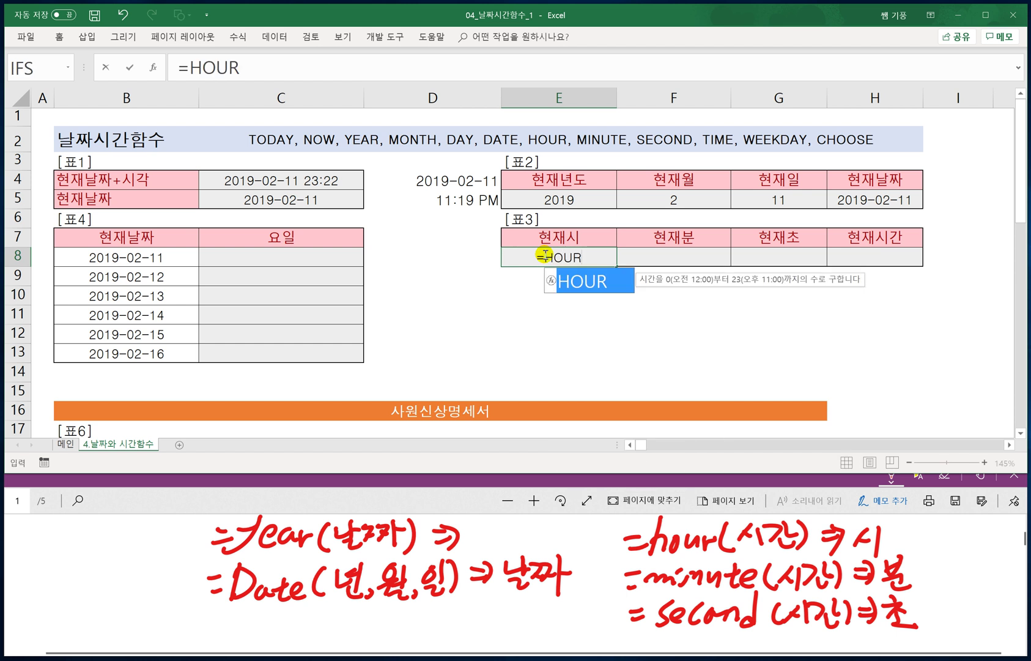
type("(")
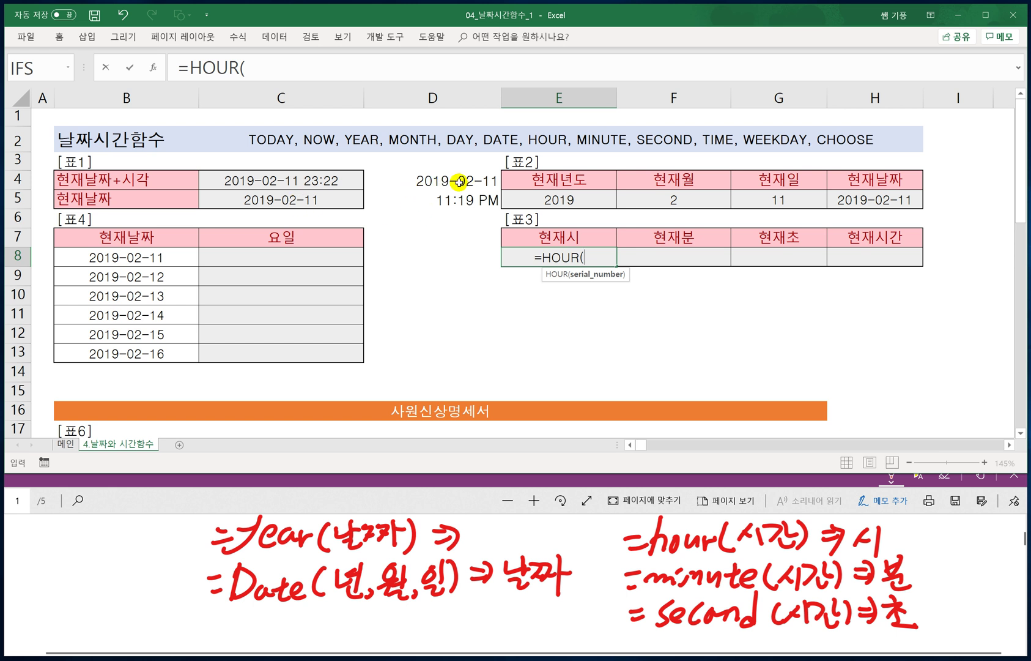
left_click(279, 181)
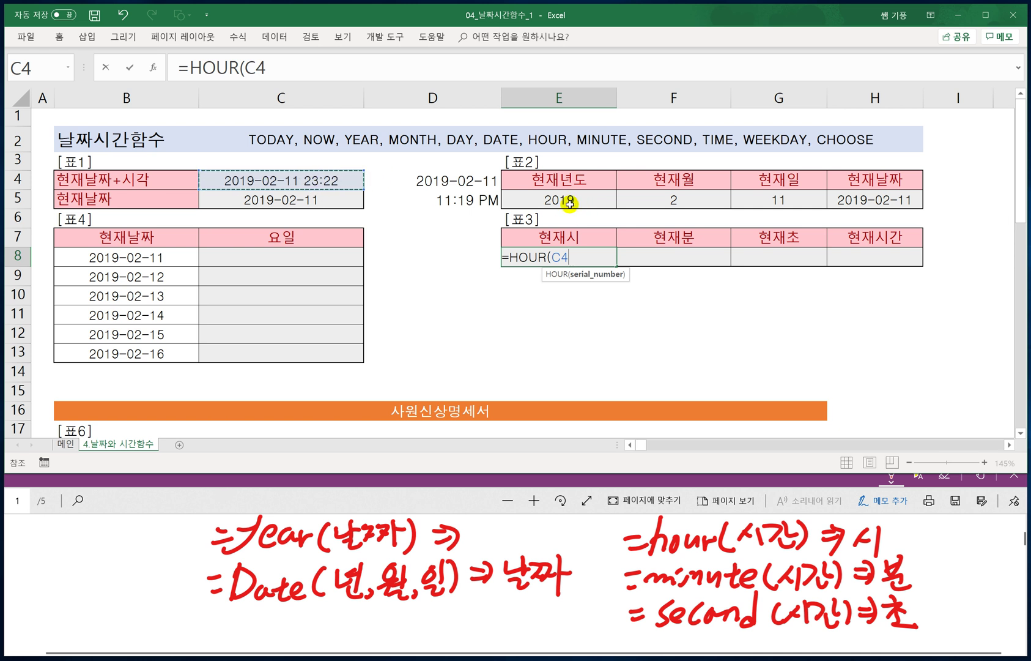
type(")")
key("Return")
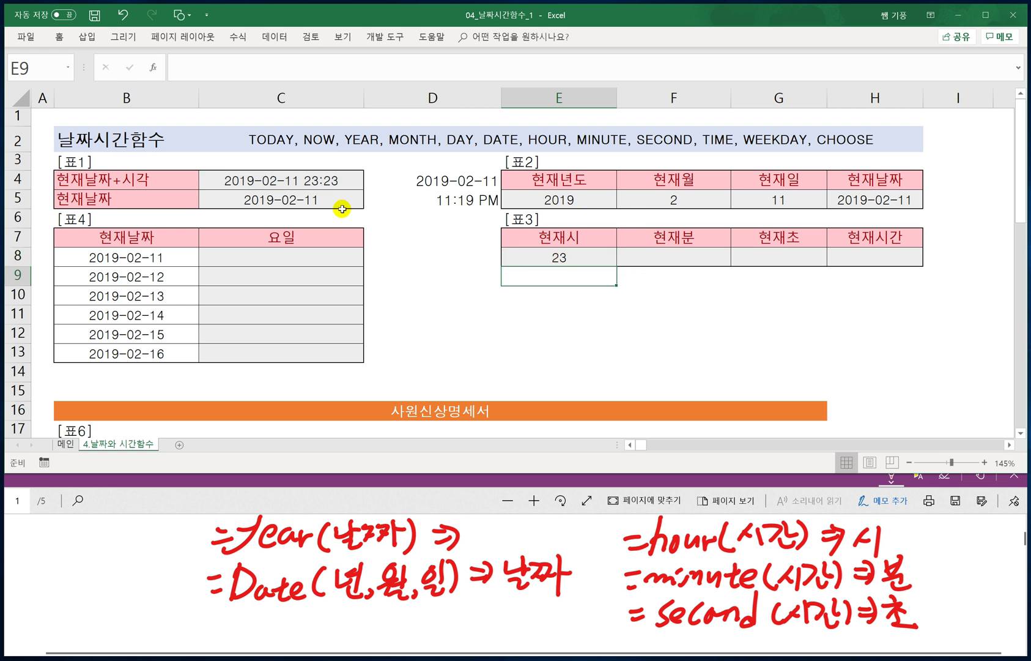
Extract the current minute in F8 with the nested formula =MINUTE(NOW()).
left_click(677, 259)
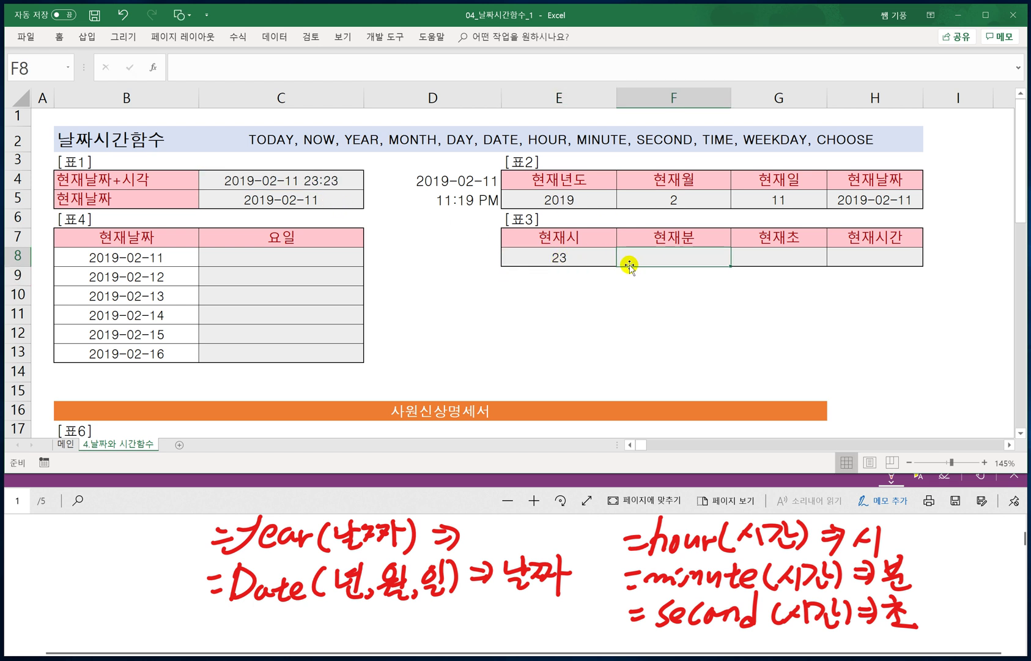
type("=")
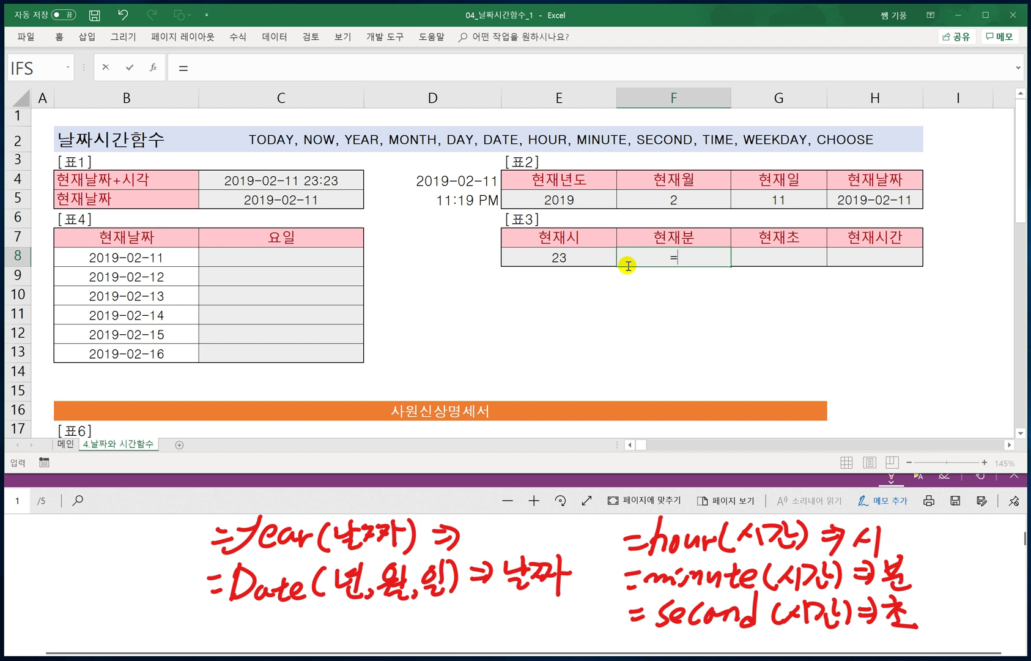
type("MINUTE(")
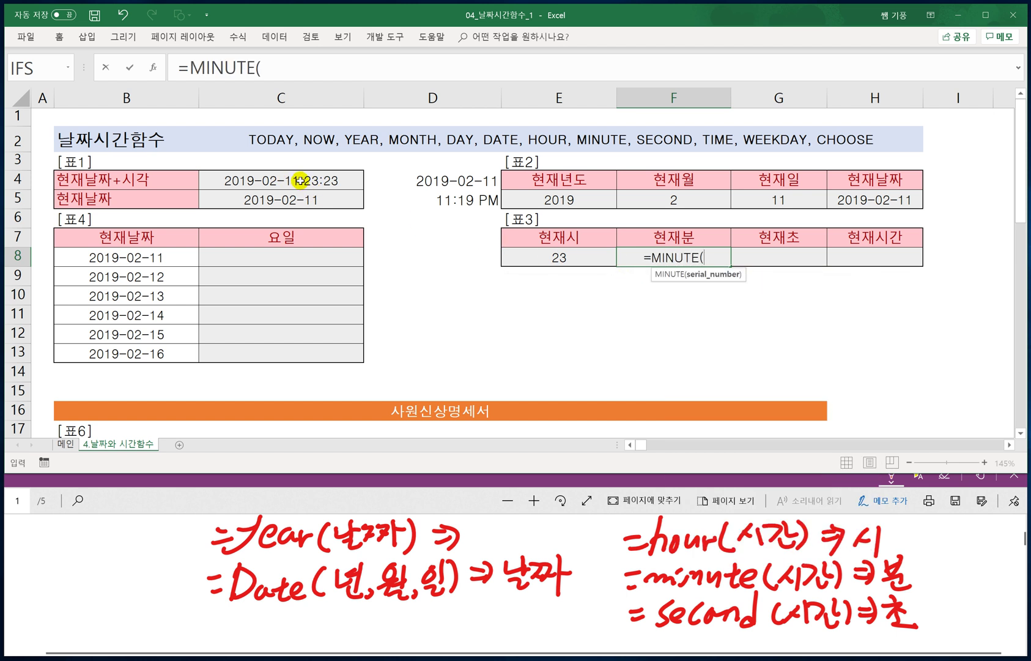
type("NOW")
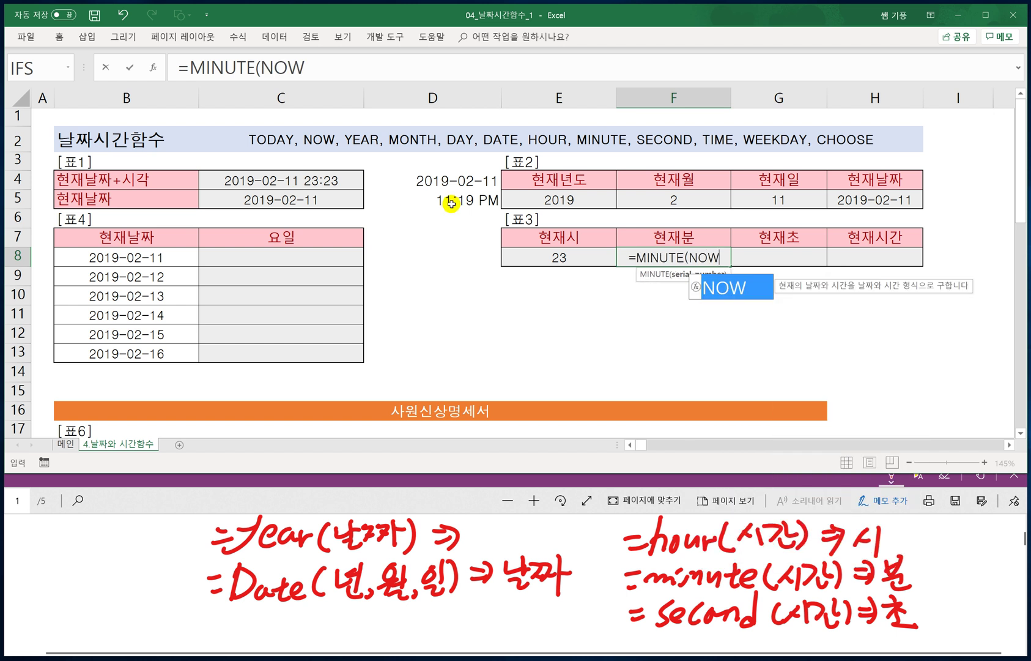
type("())")
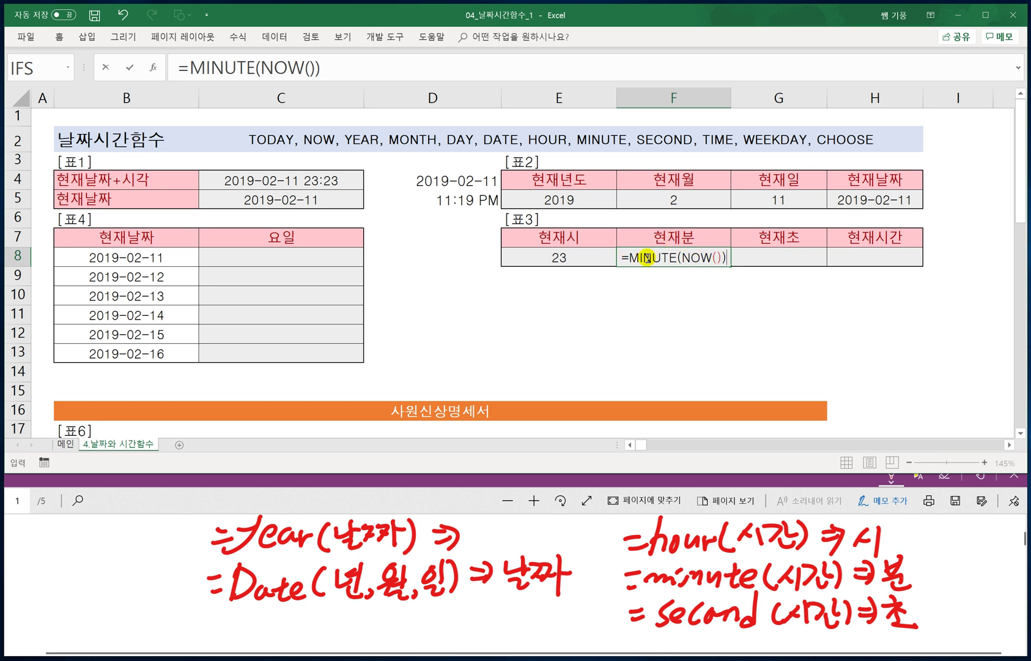
key("Return")
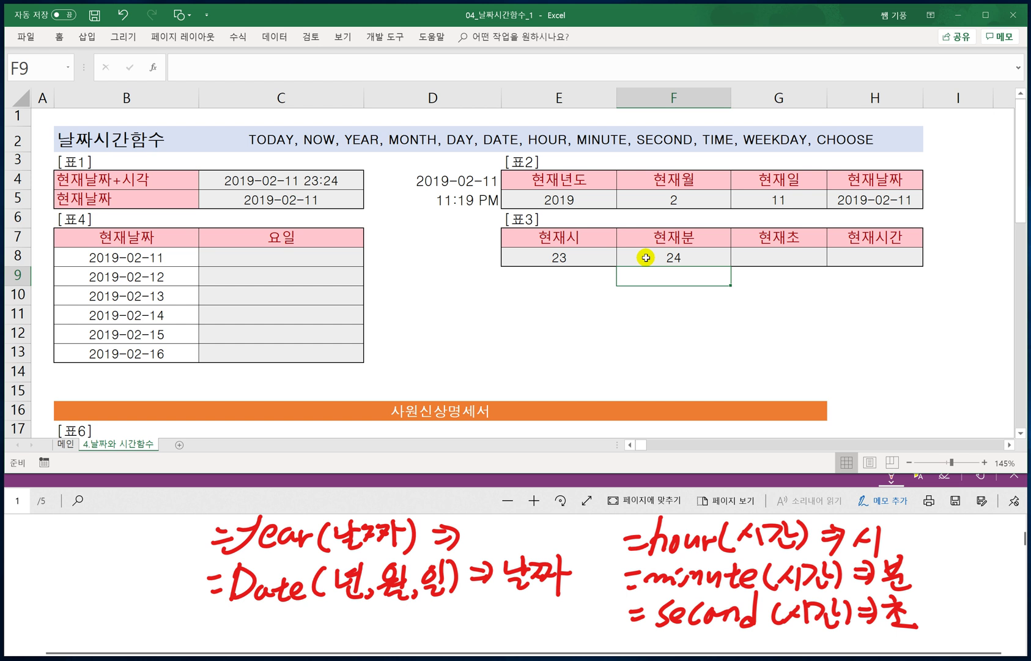
Extract the current second in G8 with the nested formula =SECOND(NOW()).
left_click(771, 256)
type("=S")
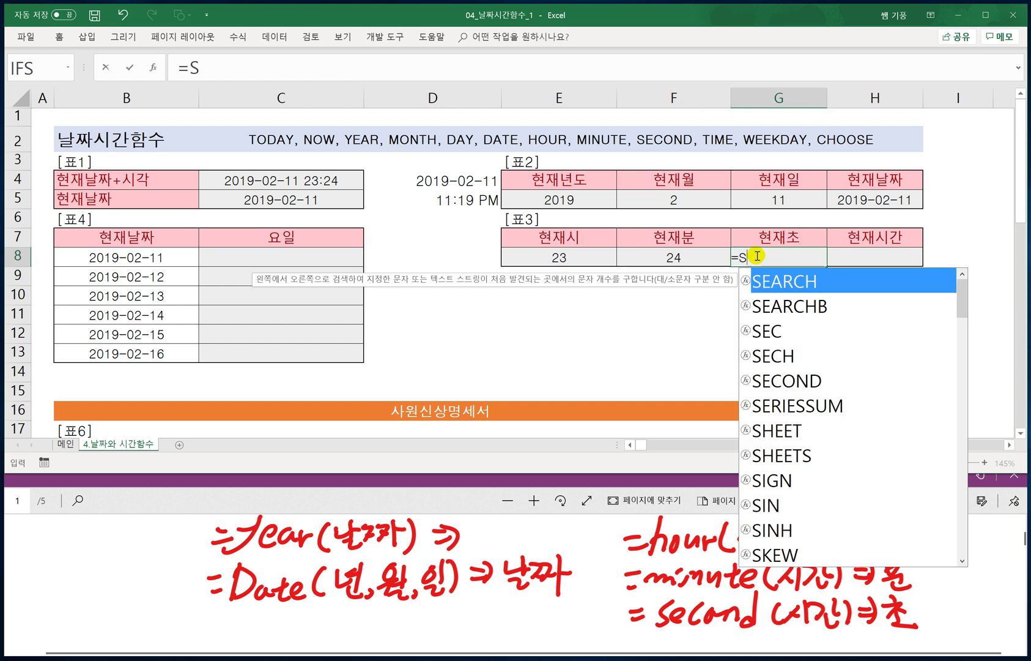
type("ECOND(")
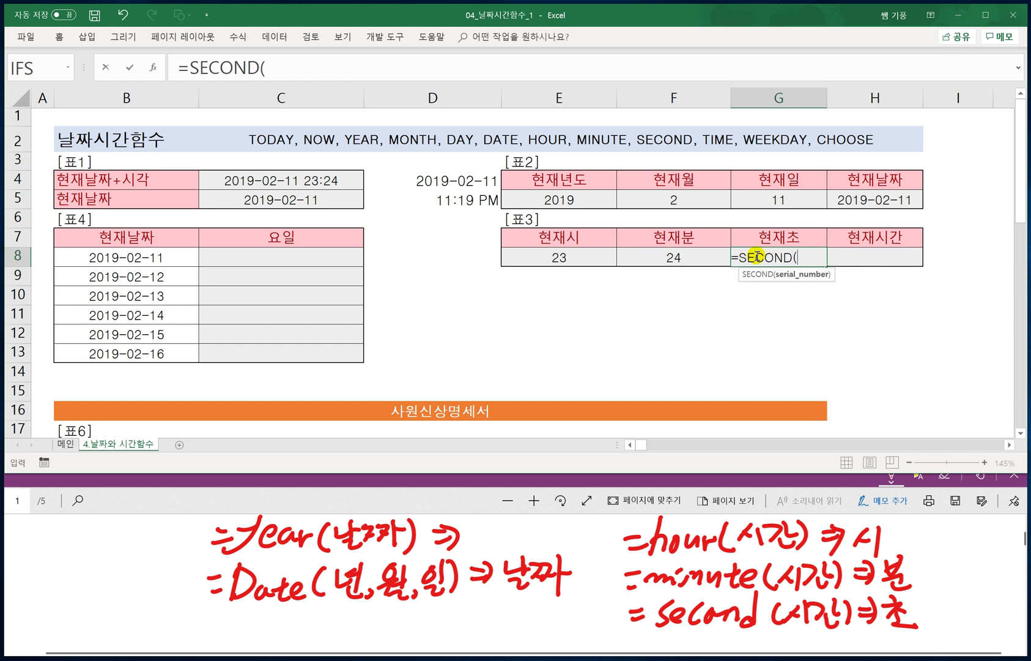
type("NOW())")
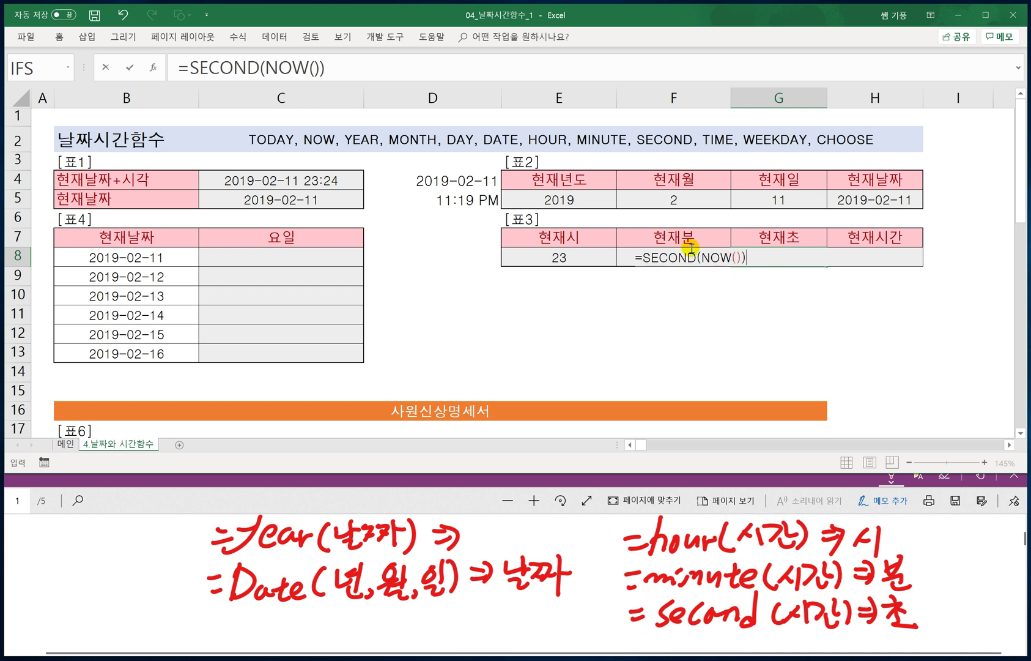
key("Return")
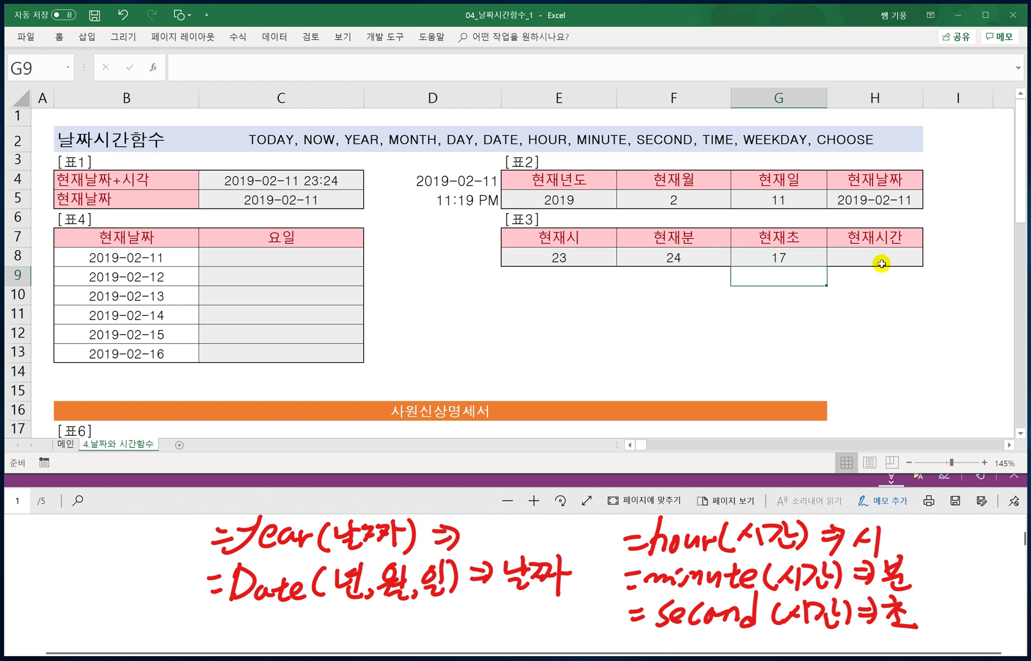
In the 노트1.pdf notes, handwrite the syntax "=Time(시,분,초) ⇒ 시간" in red ink below the Date syntax.
key("alt+Tab")
scroll(516, 581, "down", 1)
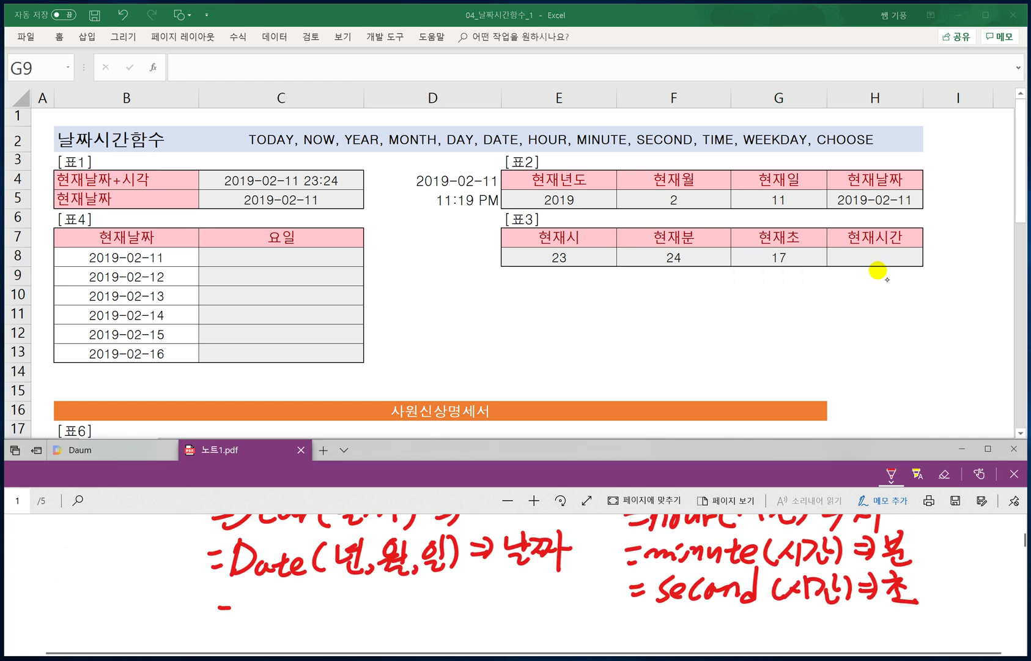
left_click_drag(220, 620, 232, 618)
mouse_move(238, 602)
left_mouse_down()
mouse_move(267, 592)
mouse_move(248, 622)
left_mouse_up()
left_click_drag(269, 610, 264, 623)
mouse_move(291, 610)
left_mouse_down()
mouse_move(301, 626)
mouse_move(311, 620)
left_mouse_up()
mouse_move(322, 598)
left_mouse_down()
mouse_move(321, 622)
mouse_move(347, 609)
left_mouse_up()
mouse_move(349, 589)
left_mouse_down()
mouse_move(348, 620)
mouse_move(376, 611)
left_mouse_up()
left_click_drag(387, 586, 387, 611)
mouse_move(378, 614)
left_mouse_down()
mouse_move(402, 621)
mouse_move(426, 597)
left_mouse_up()
left_click_drag(408, 598, 433, 610)
mouse_move(422, 619)
left_mouse_down()
mouse_move(438, 613)
mouse_move(436, 624)
mouse_move(470, 603)
left_mouse_up()
left_click_drag(455, 610, 502, 615)
mouse_move(505, 593)
left_mouse_down()
mouse_move(507, 618)
mouse_move(516, 614)
left_mouse_up()
left_click_drag(522, 596, 526, 613)
mouse_move(534, 588)
left_mouse_down()
mouse_move(538, 612)
mouse_move(547, 605)
left_mouse_up()
left_click_drag(520, 610, 547, 624)
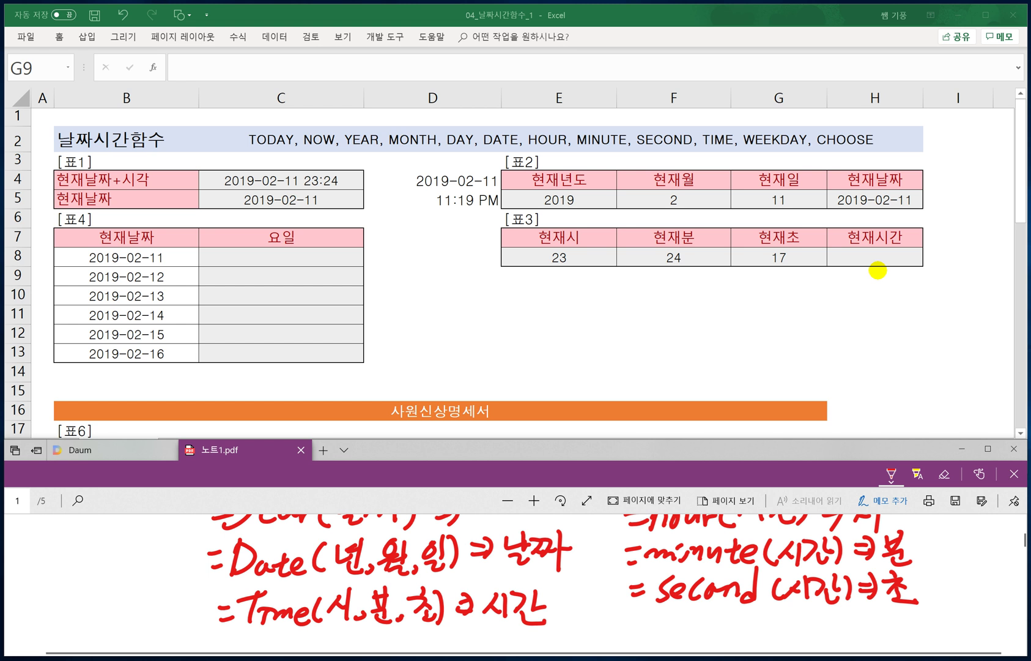
Back in Excel, build the current time in H8 with the formula =TIME(E8,F8,G8).
left_click(860, 253)
left_click(861, 253)
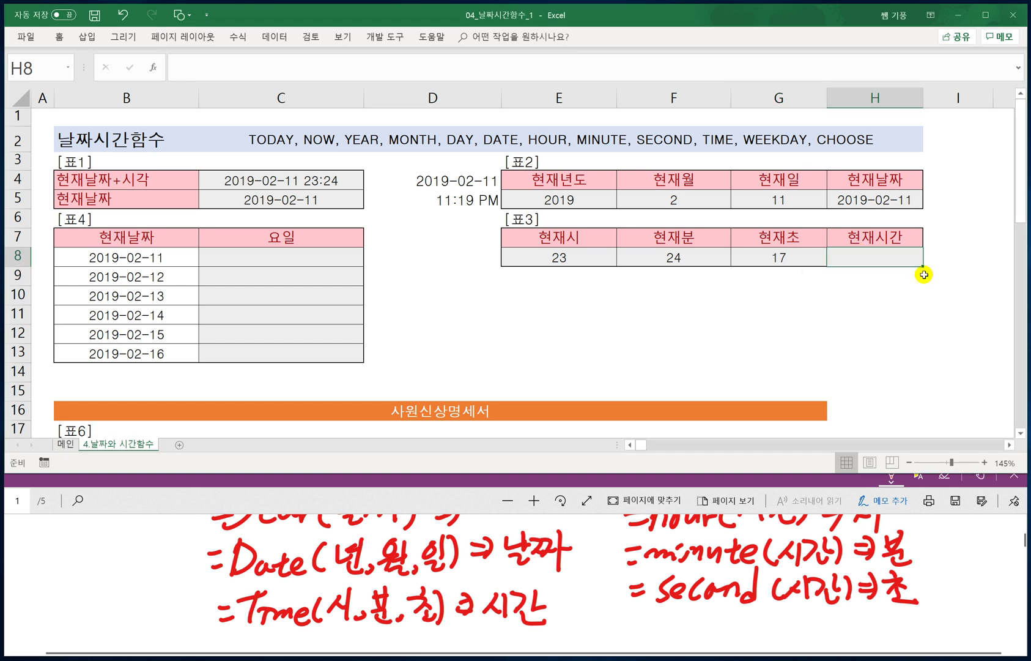
type("=")
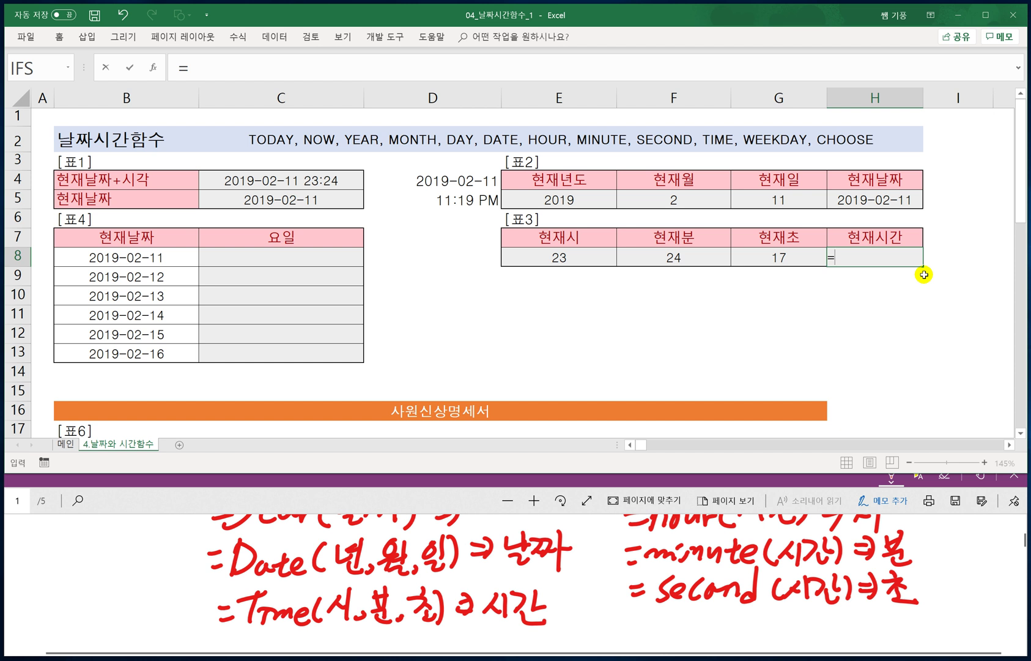
type("TIME(")
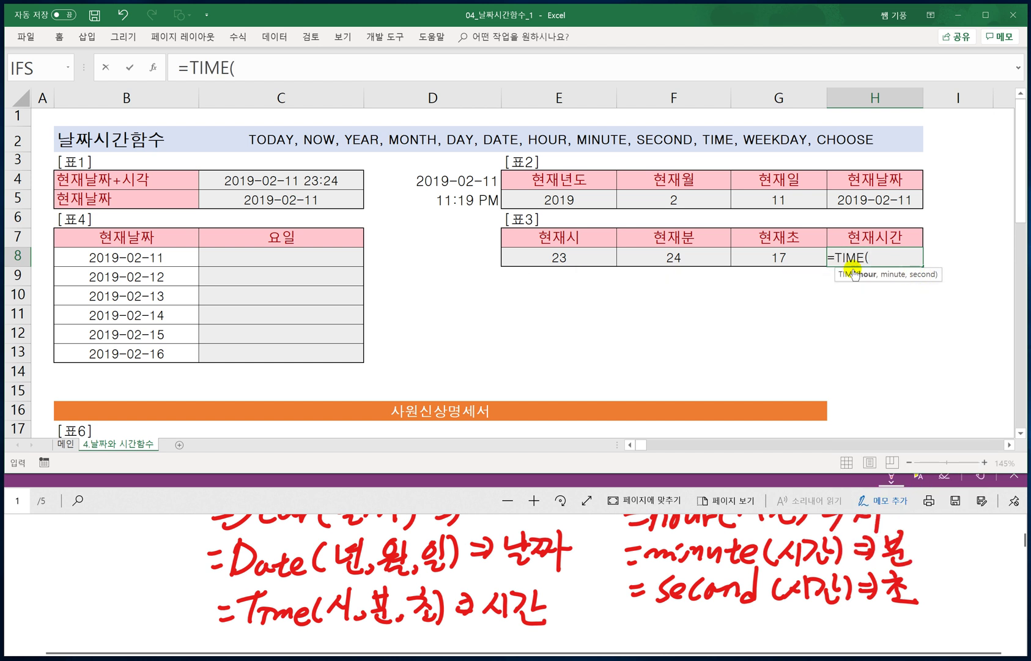
left_click(592, 257)
type(",")
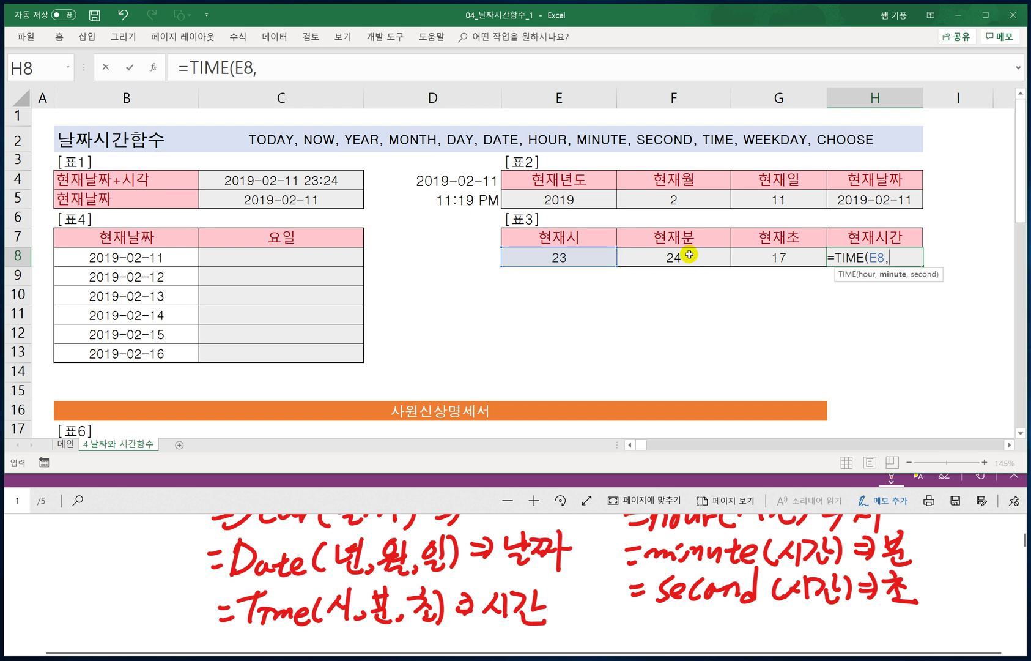
left_click(690, 254)
type(",")
left_click(777, 256)
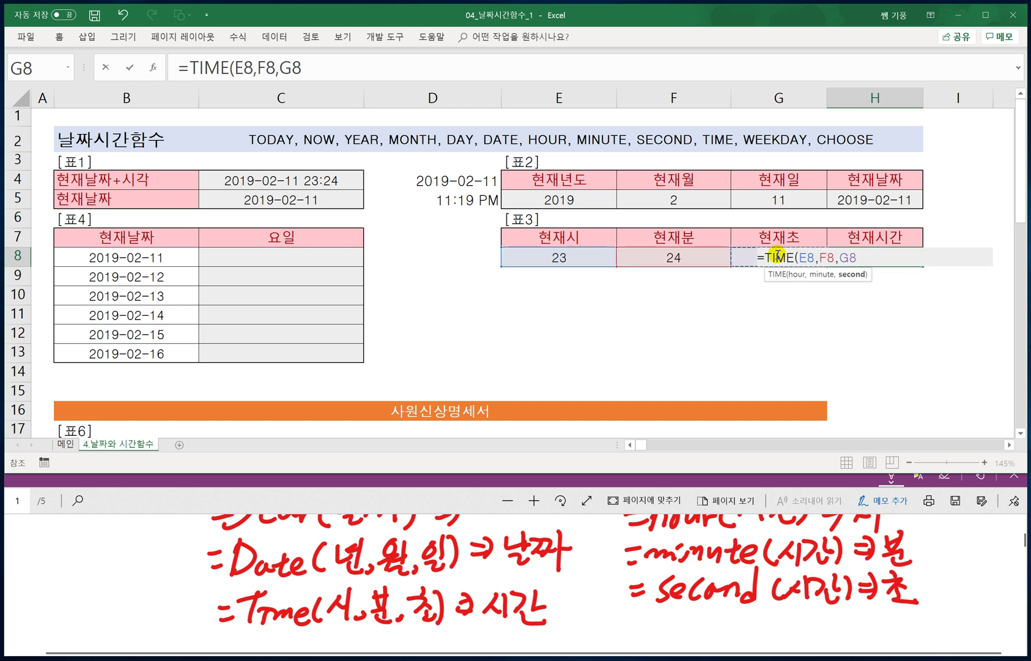
type(")")
key("Return")
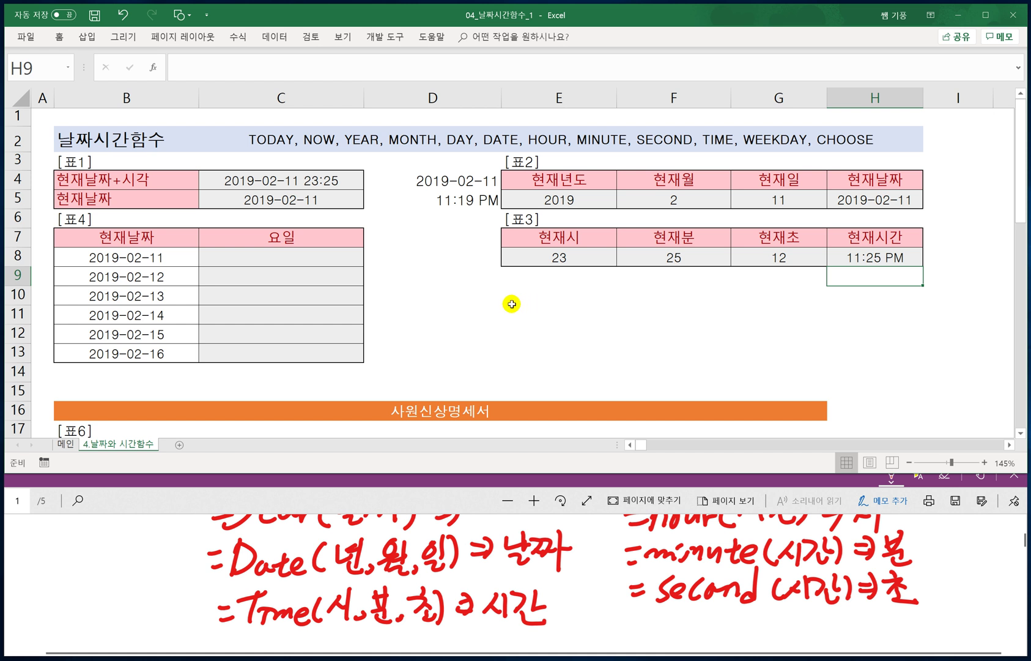
In blank space below the Time syntax in 노트1.pdf, handwrite "=weekday(날짜) =" in red ink.
left_click(234, 257)
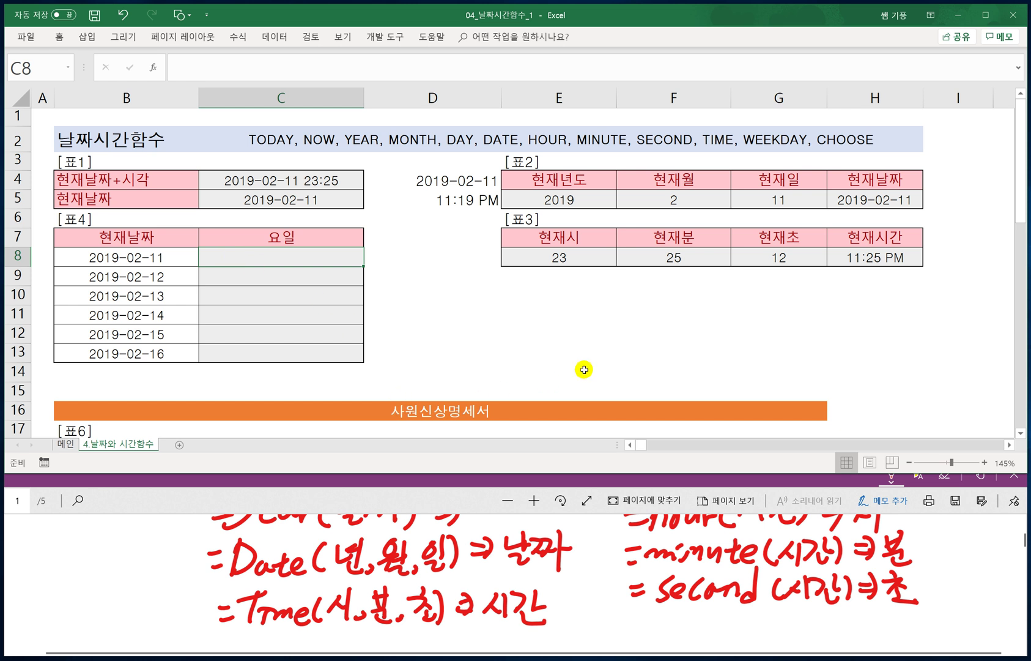
key("alt+Tab")
scroll(516, 581, "down", 2)
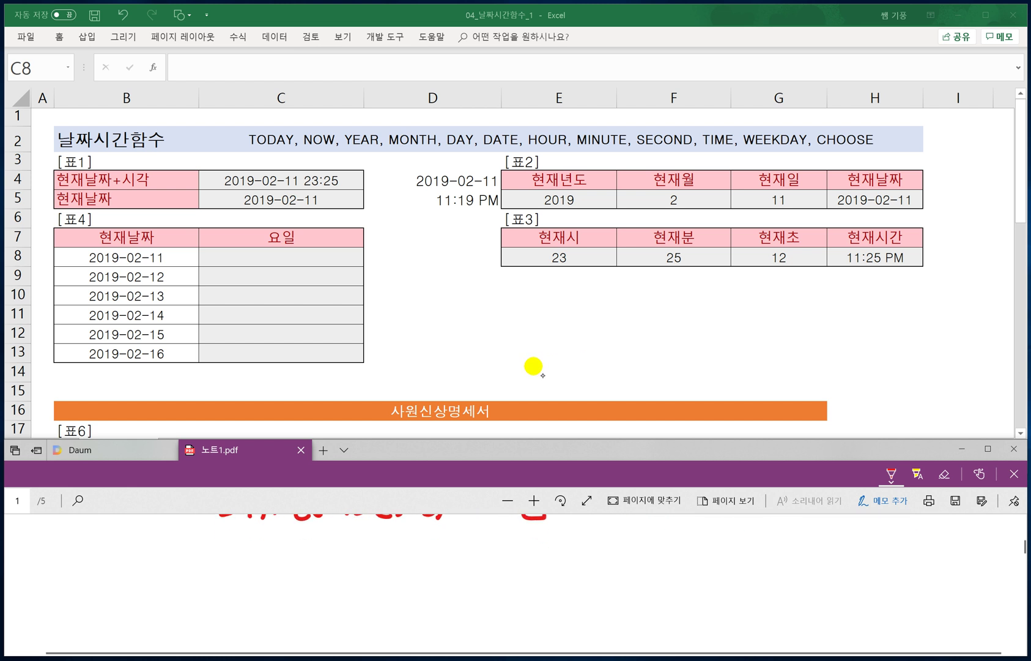
left_click_drag(211, 556, 235, 554)
mouse_move(217, 572)
left_mouse_down()
mouse_move(267, 548)
mouse_move(305, 573)
left_mouse_up()
mouse_move(320, 548)
left_mouse_down()
mouse_move(321, 572)
mouse_move(334, 570)
left_mouse_up()
mouse_move(333, 558)
left_mouse_down()
mouse_move(324, 564)
mouse_move(353, 570)
mouse_move(370, 560)
left_mouse_up()
left_click_drag(374, 544, 347, 578)
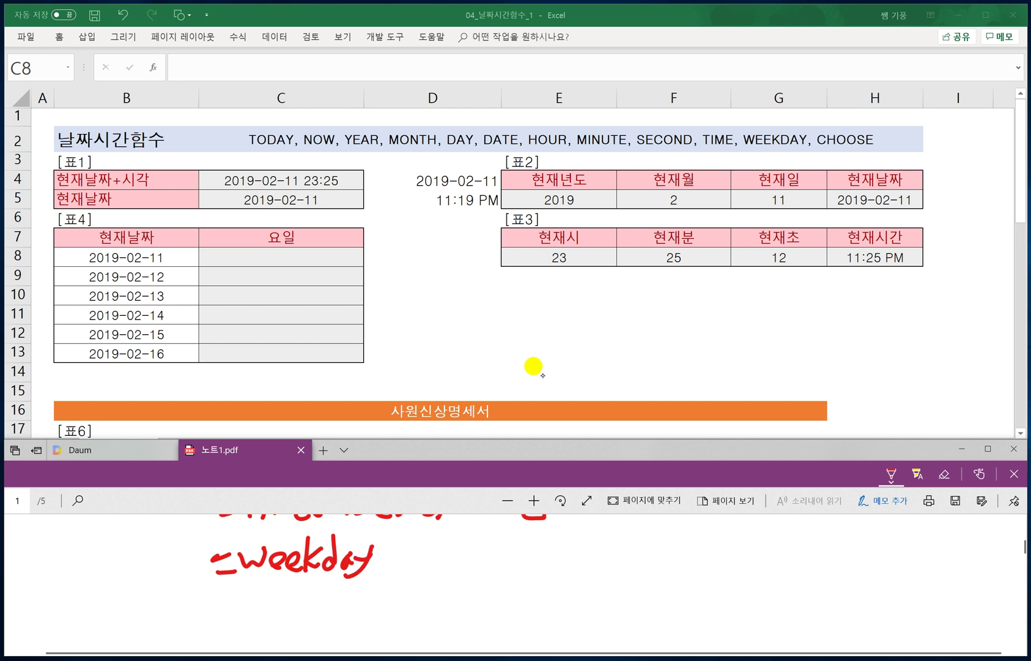
mouse_move(382, 536)
left_mouse_down()
mouse_move(399, 562)
mouse_move(427, 550)
left_mouse_up()
left_click_drag(428, 531, 424, 558)
left_click_drag(420, 554, 440, 562)
left_click_drag(444, 550, 459, 560)
mouse_move(460, 552)
left_mouse_down()
mouse_move(472, 534)
mouse_move(471, 569)
left_mouse_up()
left_click_drag(472, 552, 481, 552)
mouse_move(481, 529)
left_mouse_down()
mouse_move(490, 535)
mouse_move(484, 566)
mouse_move(519, 545)
mouse_move(521, 556)
left_mouse_up()
Handwrite the equivalent form "weekday(날짜,1)" after the equals sign on the same line.
mouse_move(524, 541)
left_mouse_down()
mouse_move(543, 551)
mouse_move(573, 542)
mouse_move(568, 560)
left_mouse_up()
mouse_move(575, 553)
left_mouse_down()
mouse_move(587, 539)
mouse_move(588, 560)
left_mouse_up()
mouse_move(593, 527)
left_mouse_down()
mouse_move(590, 562)
mouse_move(609, 557)
left_mouse_up()
left_click_drag(620, 525, 621, 559)
mouse_move(632, 544)
left_mouse_down()
mouse_move(625, 550)
mouse_move(635, 558)
left_mouse_up()
mouse_move(636, 550)
left_mouse_down()
mouse_move(654, 545)
mouse_move(632, 572)
left_mouse_up()
mouse_move(674, 533)
left_mouse_down()
mouse_move(673, 561)
mouse_move(702, 550)
left_mouse_up()
left_click_drag(705, 541, 711, 539)
left_click_drag(686, 548, 706, 560)
mouse_move(708, 530)
left_mouse_down()
mouse_move(716, 550)
mouse_move(739, 546)
mouse_move(742, 558)
left_mouse_up()
left_click_drag(742, 544, 749, 541)
left_click_drag(763, 548, 759, 562)
left_click_drag(779, 531, 776, 559)
left_click_drag(787, 525, 788, 561)
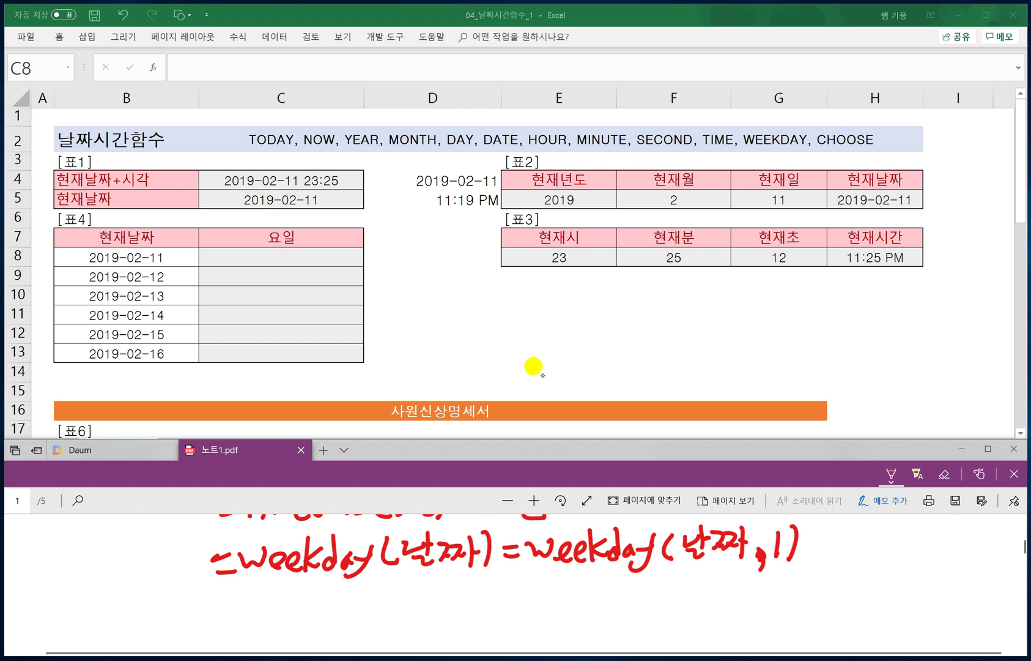
Handwrite the numbering "1:일~7:토" beside the weekday syntax with return type 1.
mouse_move(826, 532)
left_mouse_down()
mouse_move(813, 557)
mouse_move(847, 548)
mouse_move(867, 551)
mouse_move(872, 563)
mouse_move(922, 539)
mouse_move(915, 568)
left_mouse_up()
left_click(834, 540)
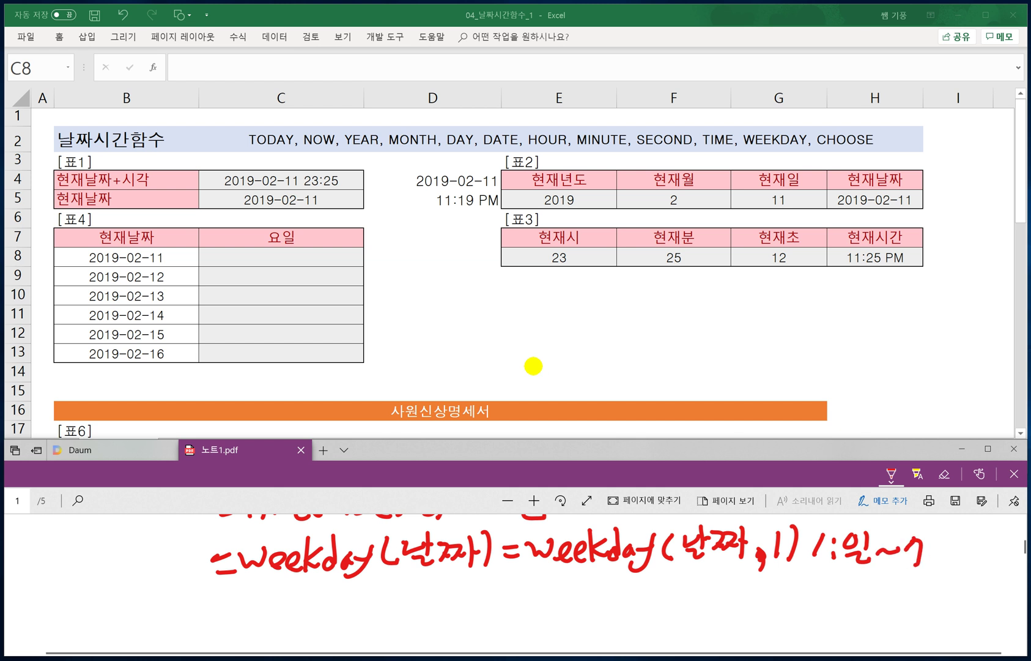
left_click(933, 544)
mouse_move(934, 553)
left_mouse_down()
mouse_move(932, 562)
mouse_move(953, 539)
left_mouse_up()
left_click_drag(942, 542, 958, 554)
mouse_move(950, 556)
left_mouse_down()
mouse_move(951, 567)
mouse_move(974, 571)
left_mouse_up()
Handwrite the syntax "=weekday(날짜,2)" on a new line below the return type 1 form.
mouse_move(519, 581)
left_mouse_down()
mouse_move(536, 581)
mouse_move(541, 594)
left_mouse_up()
mouse_move(541, 580)
left_mouse_down()
mouse_move(558, 603)
mouse_move(578, 581)
mouse_move(595, 606)
mouse_move(625, 586)
mouse_move(662, 582)
mouse_move(635, 617)
left_mouse_up()
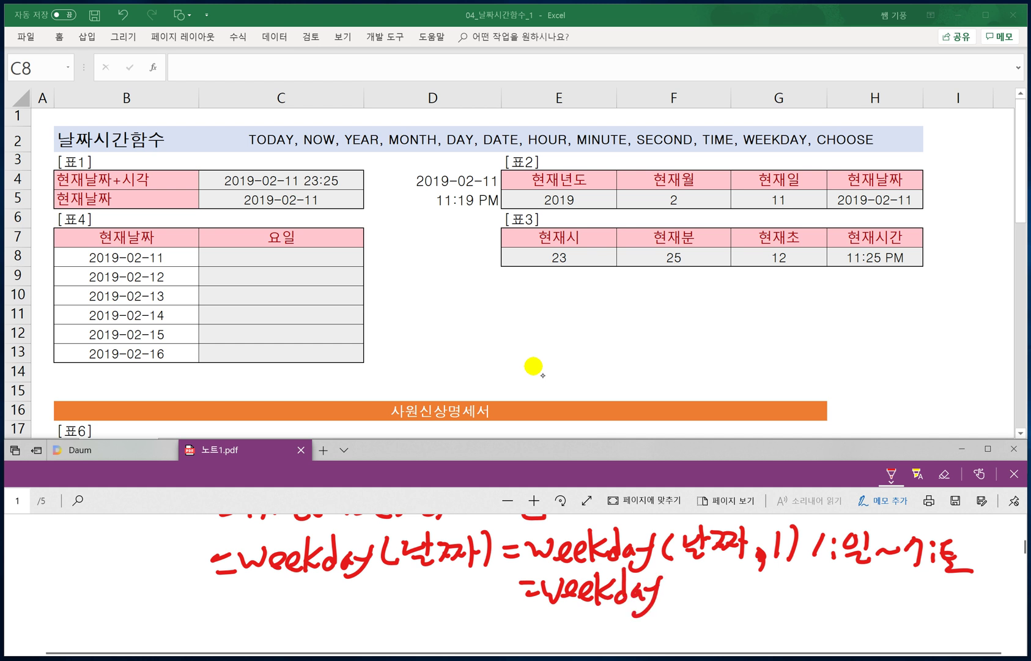
left_click_drag(684, 581, 678, 605)
left_click_drag(684, 583, 704, 592)
left_click_drag(706, 572, 708, 596)
mouse_move(693, 592)
left_mouse_down()
mouse_move(713, 606)
mouse_move(726, 581)
left_mouse_up()
mouse_move(726, 581)
left_mouse_down()
mouse_move(719, 599)
mouse_move(742, 581)
left_mouse_up()
mouse_move(740, 582)
left_mouse_down()
mouse_move(731, 599)
mouse_move(745, 612)
left_mouse_up()
mouse_move(745, 591)
left_mouse_down()
mouse_move(759, 609)
mouse_move(790, 603)
left_mouse_up()
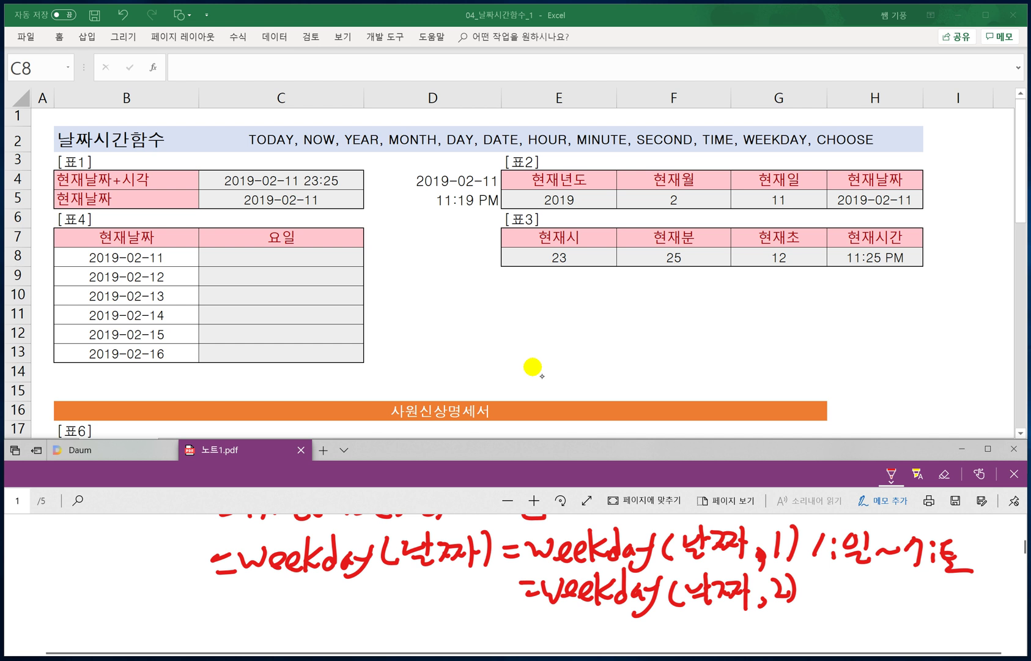
Handwrite the numbering "1:월~7:일" beside the weekday syntax with return type 2.
left_click_drag(824, 576, 821, 595)
left_click_drag(834, 580, 837, 601)
left_click_drag(850, 575, 866, 601)
left_click_drag(846, 604, 876, 609)
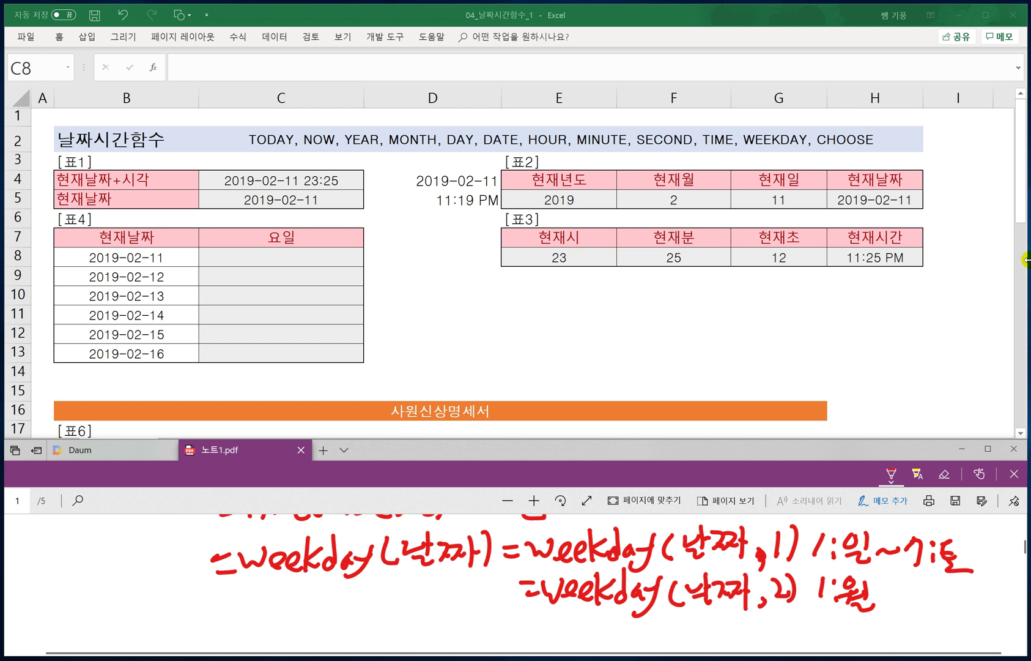
mouse_move(884, 595)
left_mouse_down()
mouse_move(912, 586)
mouse_move(942, 608)
mouse_move(971, 577)
mouse_move(974, 608)
left_mouse_up()
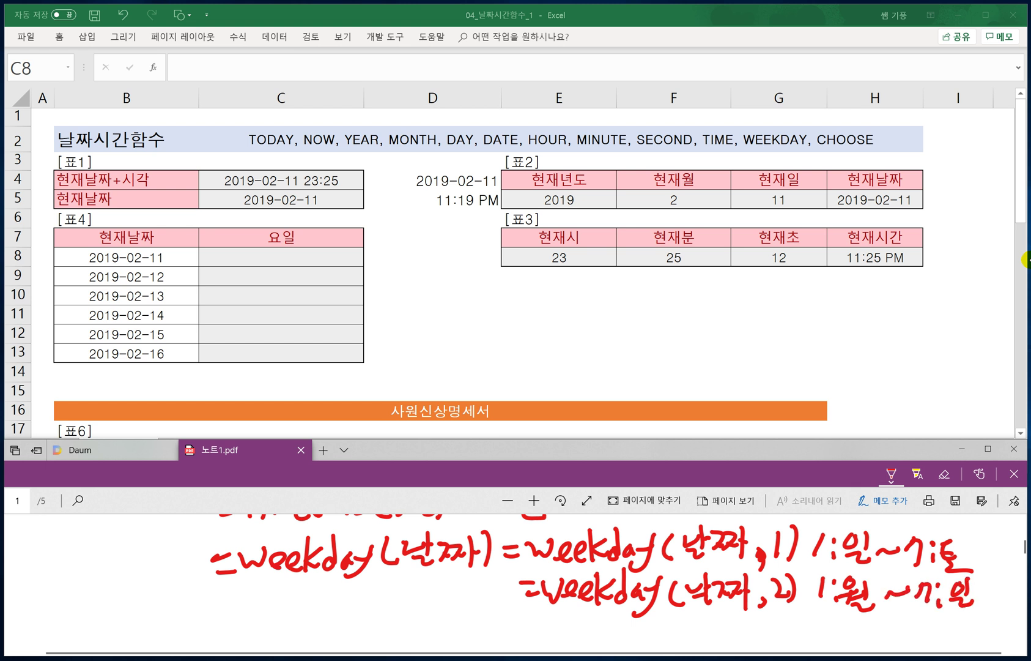
Handwrite "=weekday(날짜,3)" with its numbering "0:월~6:일" on a new line below the return type 2 form.
mouse_move(522, 618)
left_mouse_down()
mouse_move(546, 634)
mouse_move(579, 619)
mouse_move(625, 636)
mouse_move(672, 638)
mouse_move(701, 624)
mouse_move(703, 639)
mouse_move(734, 624)
mouse_move(755, 642)
mouse_move(777, 618)
mouse_move(772, 639)
mouse_move(785, 640)
left_mouse_up()
mouse_move(823, 617)
left_mouse_down()
mouse_move(813, 640)
mouse_move(832, 621)
mouse_move(864, 623)
mouse_move(869, 644)
mouse_move(908, 627)
mouse_move(953, 630)
left_mouse_up()
left_click(844, 642)
left_click(838, 622)
left_click(860, 618)
left_click(938, 621)
left_click(944, 638)
left_click_drag(965, 612, 970, 643)
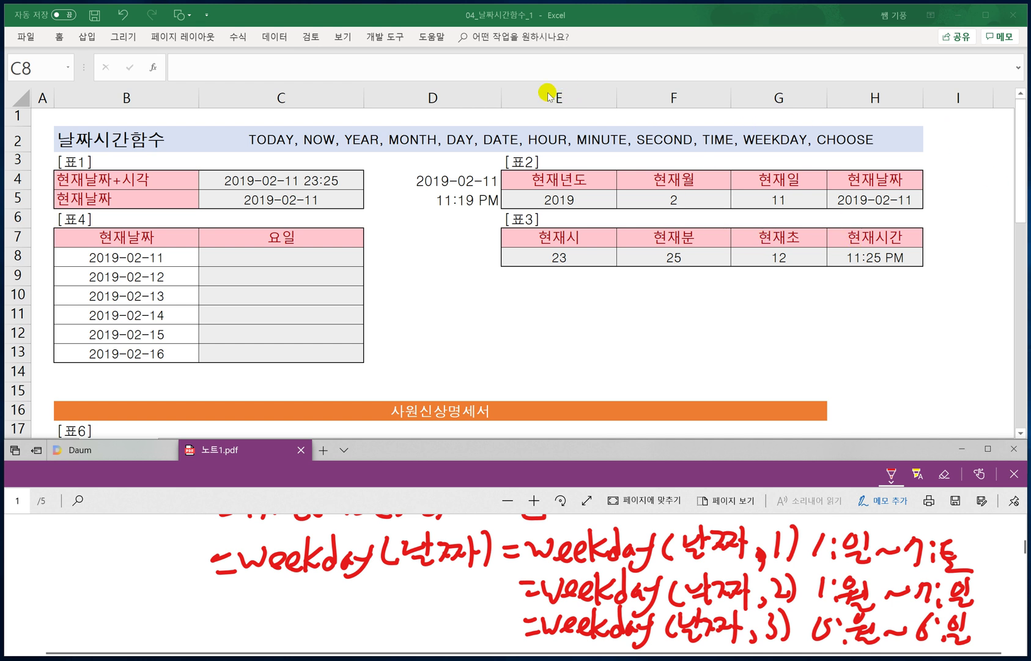
Back in Excel, get the weekday number in C8 with the formula =WEEKDAY(B8,1).
left_click(250, 260)
left_click(244, 253)
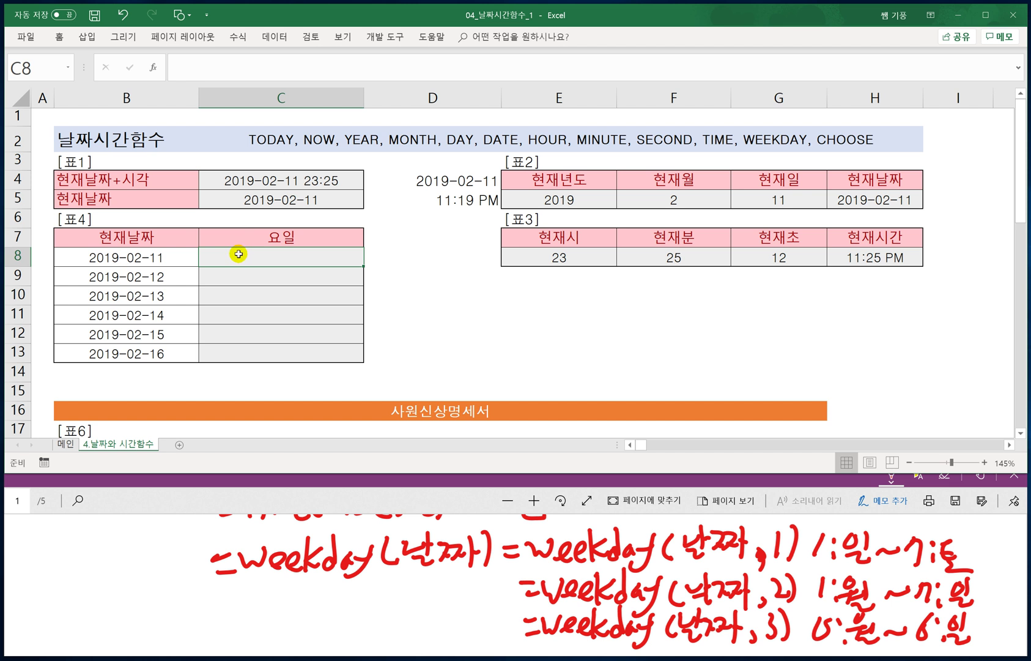
type("=")
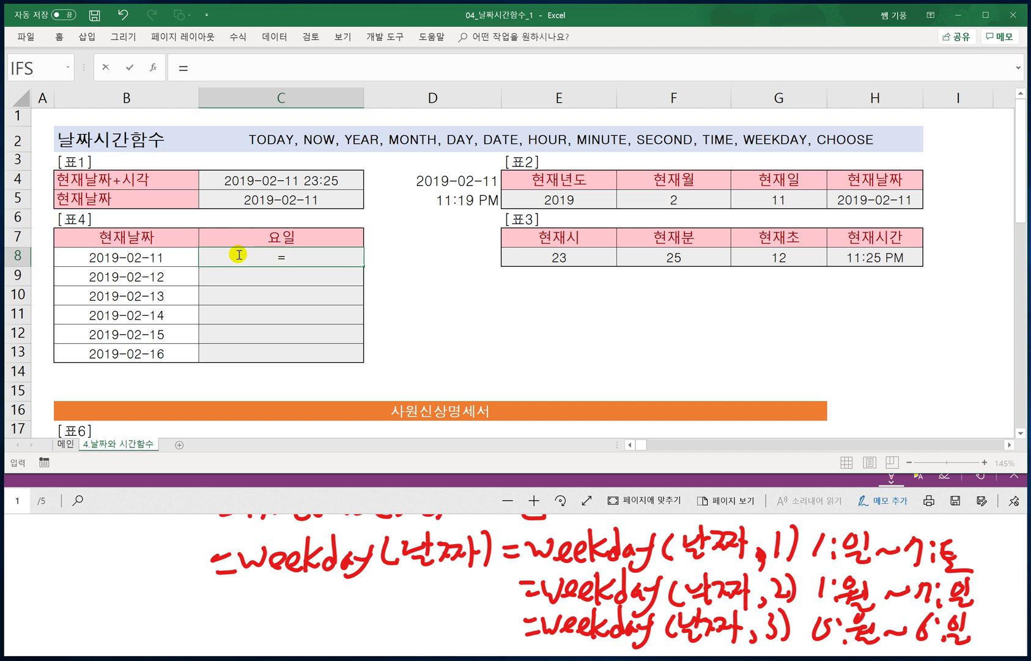
type("WEEKDAY(")
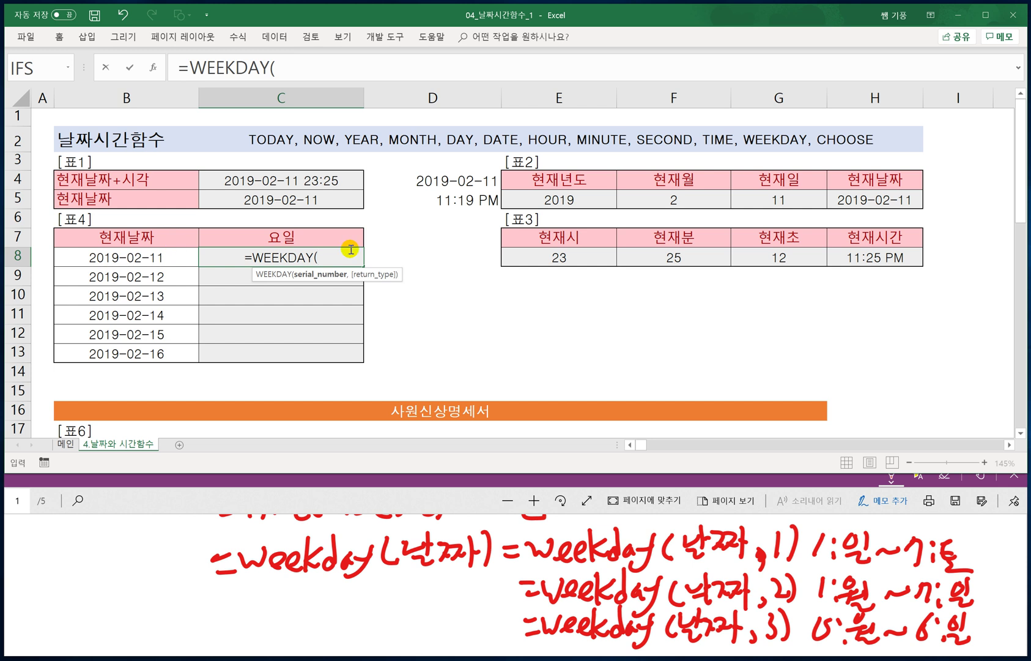
left_click(148, 257)
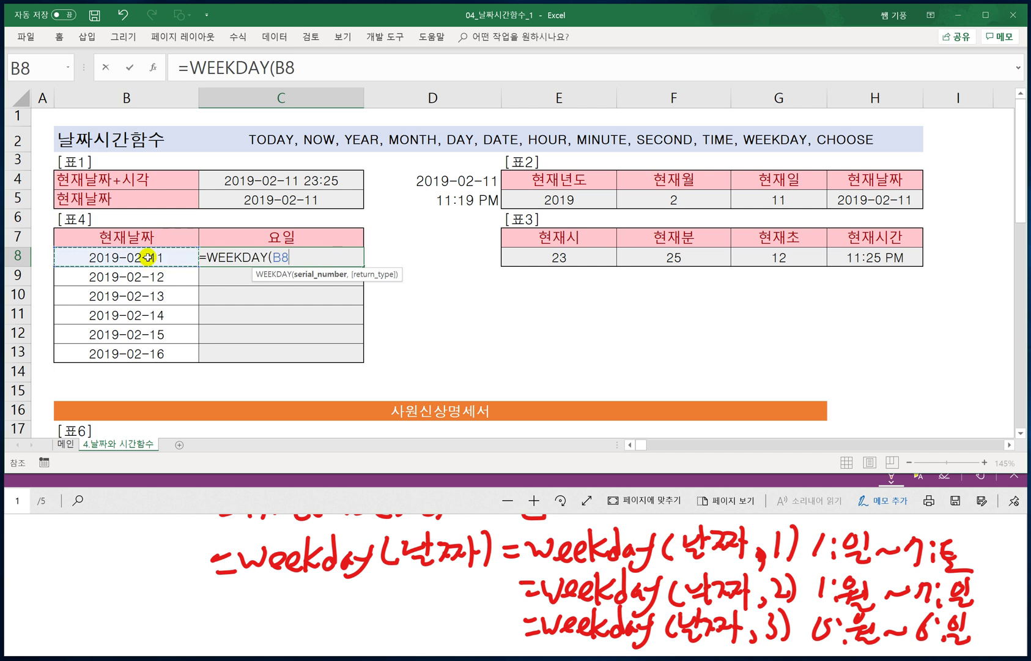
type(",1)")
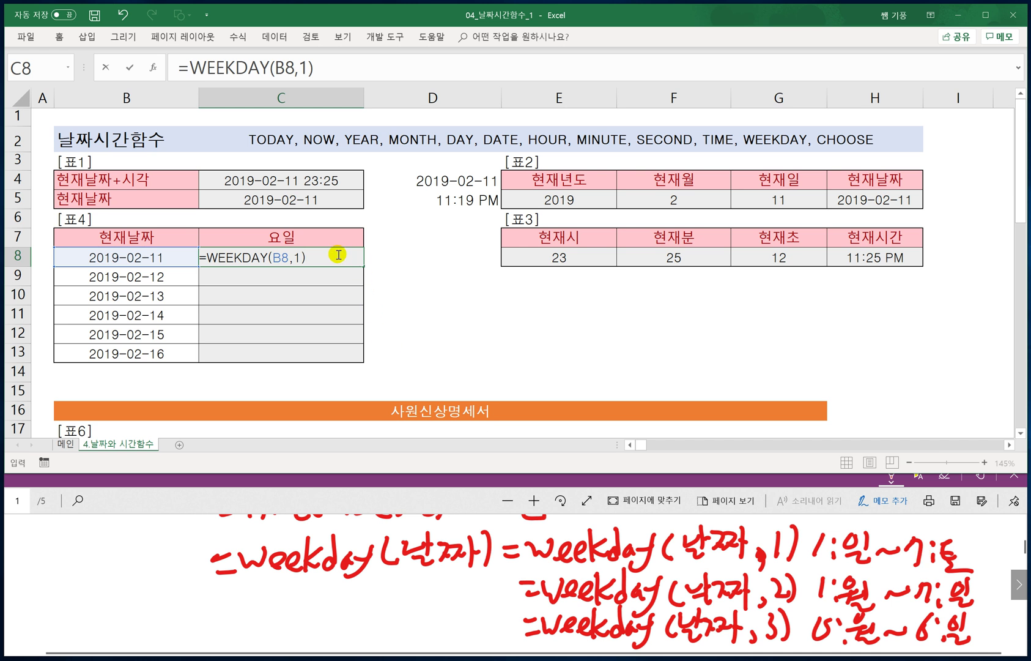
key("Return")
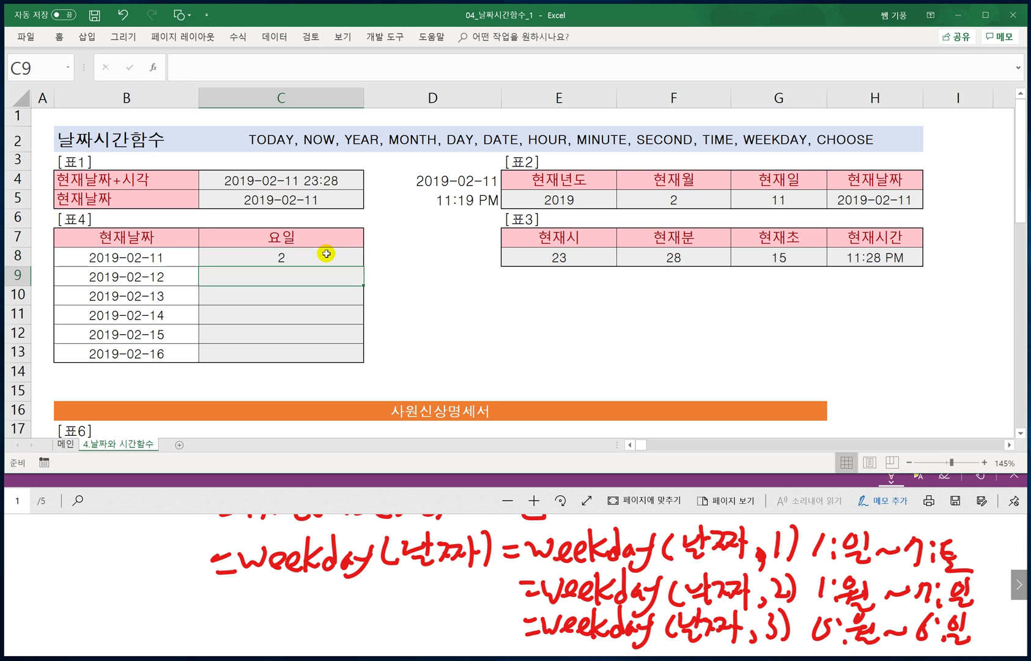
Change the return type in C8's WEEKDAY formula to 2.
double_click(304, 256)
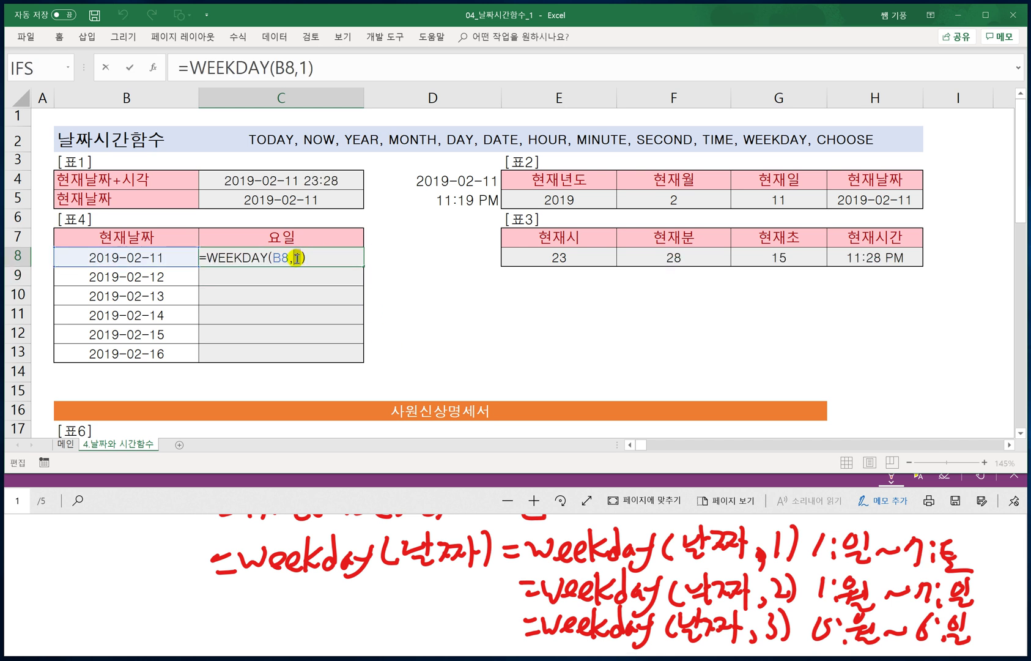
double_click(297, 257)
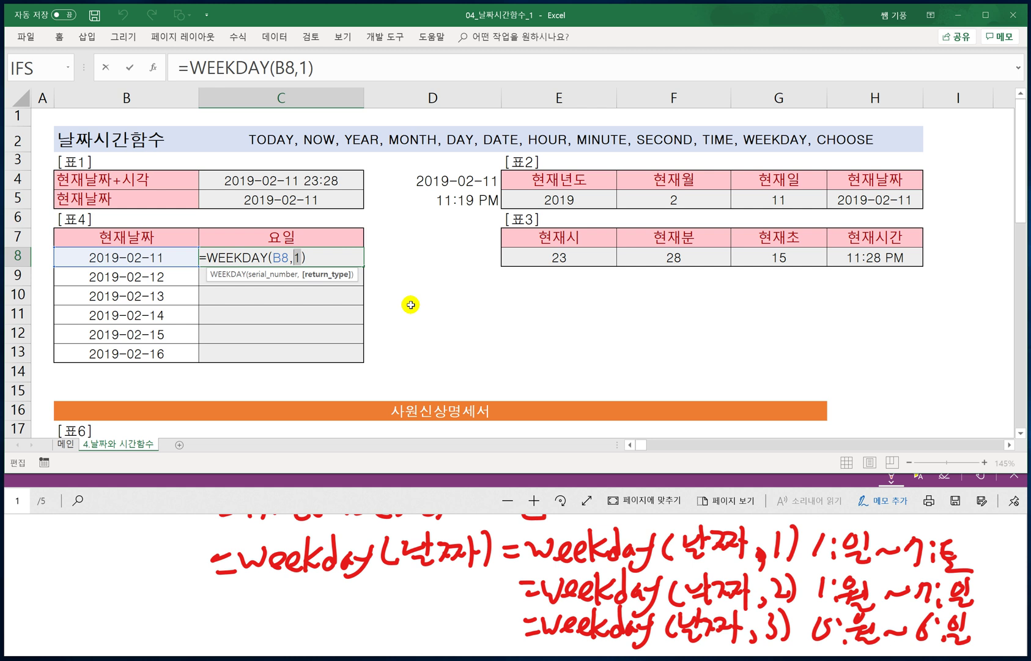
type("2")
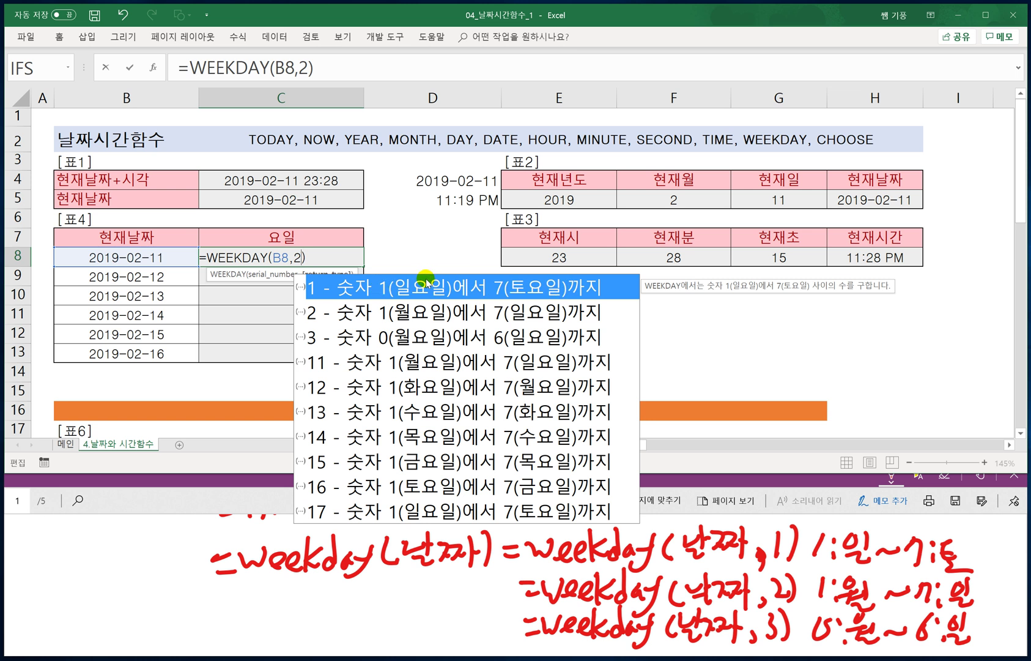
key("Return")
key("ctrl+z")
left_click(276, 243)
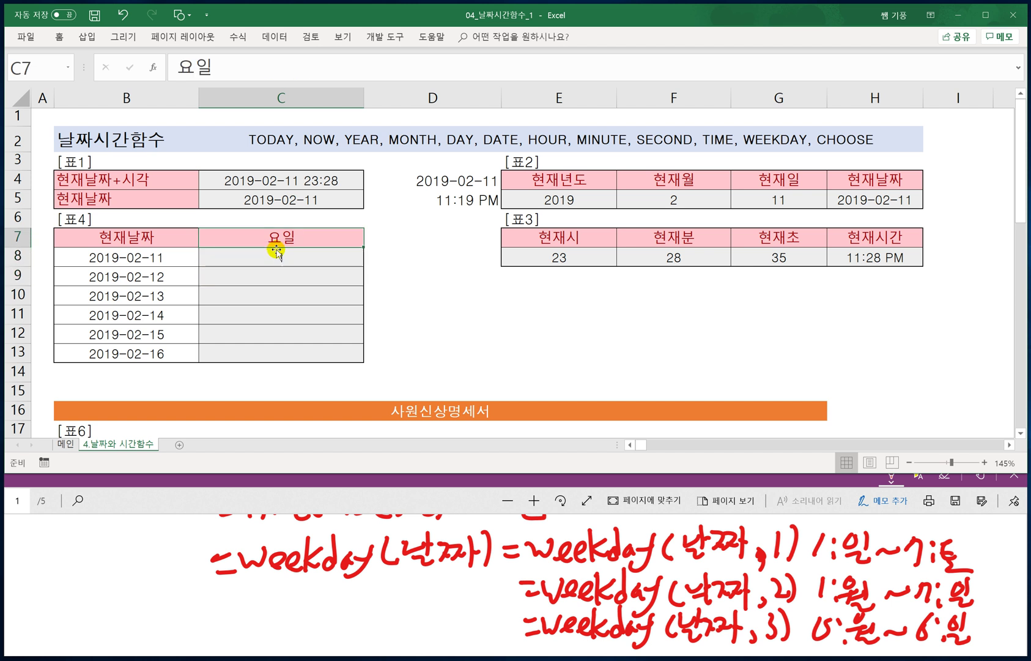
Change the return type in C8's WEEKDAY formula to 3.
double_click(282, 256)
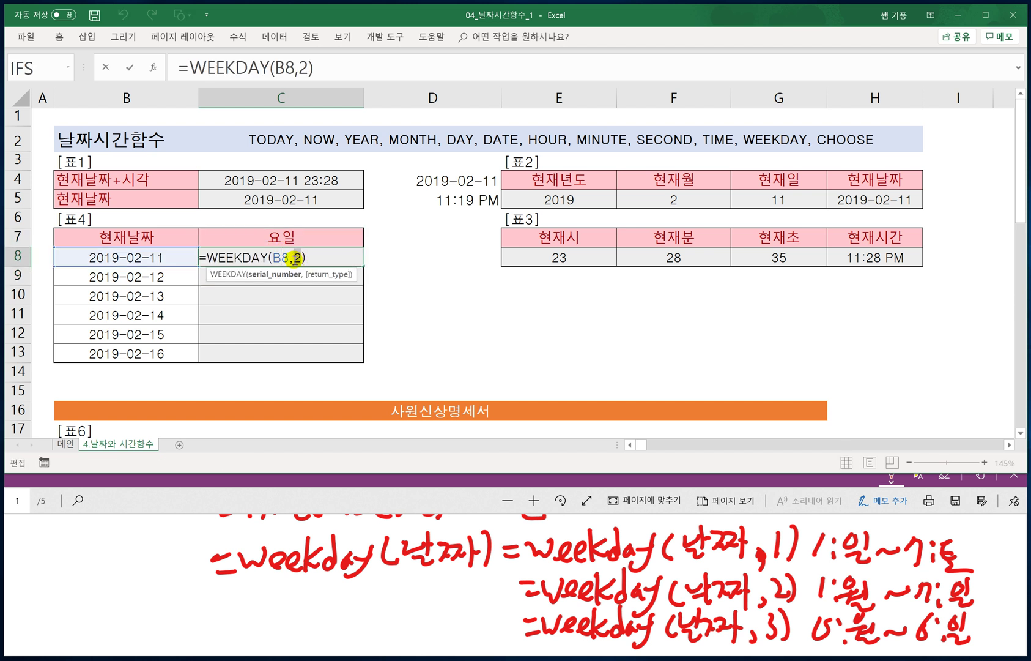
double_click(296, 258)
type("3")
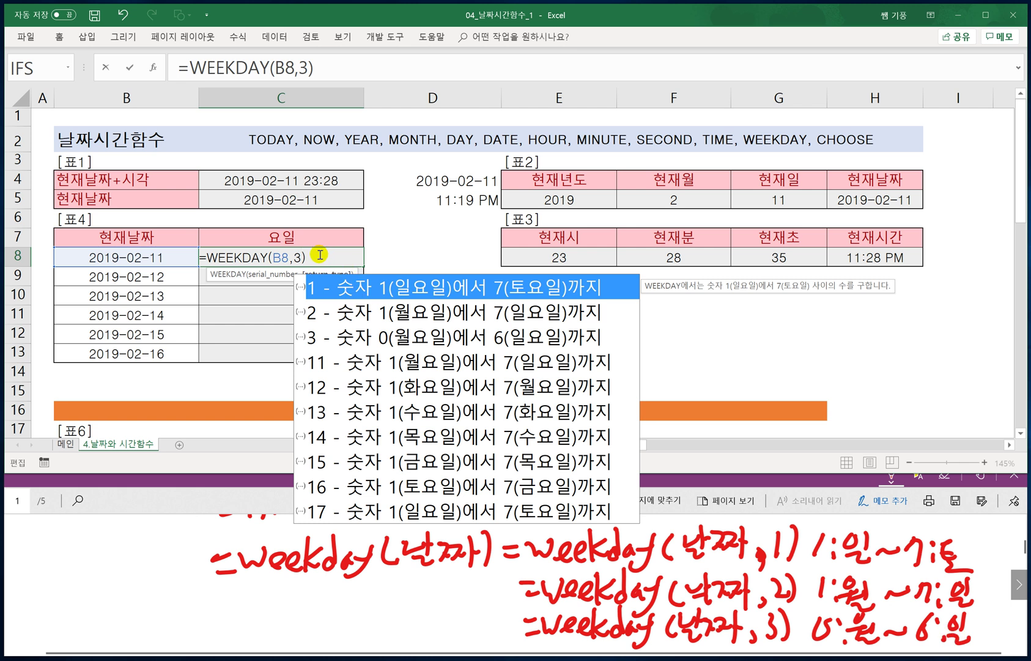
key("Return")
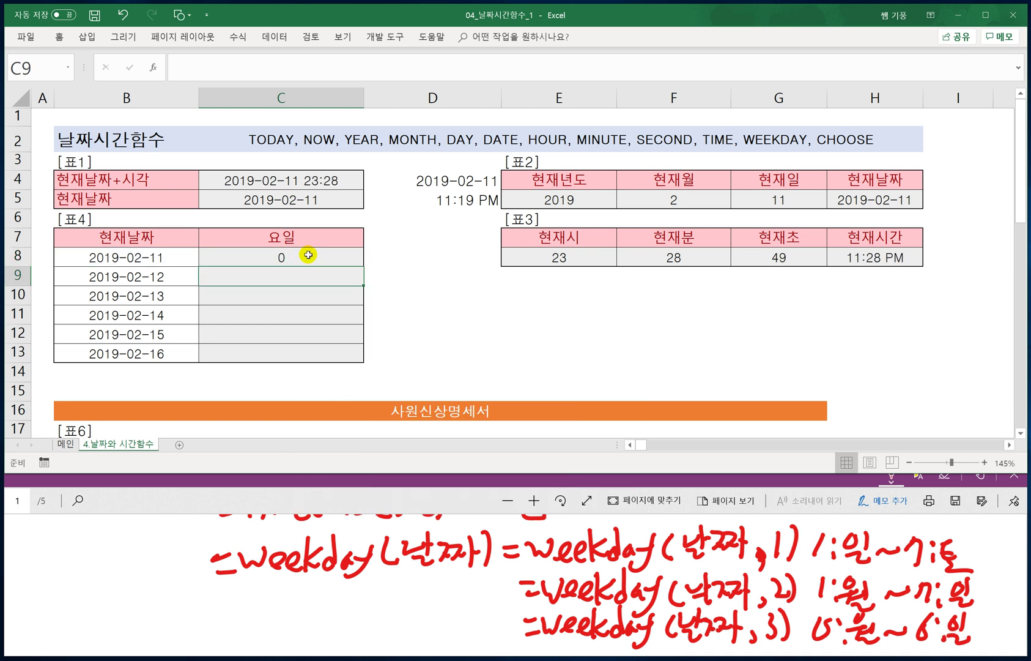
Set the return type in C8's WEEKDAY formula to 1 and fill the formula down through C13.
double_click(301, 257)
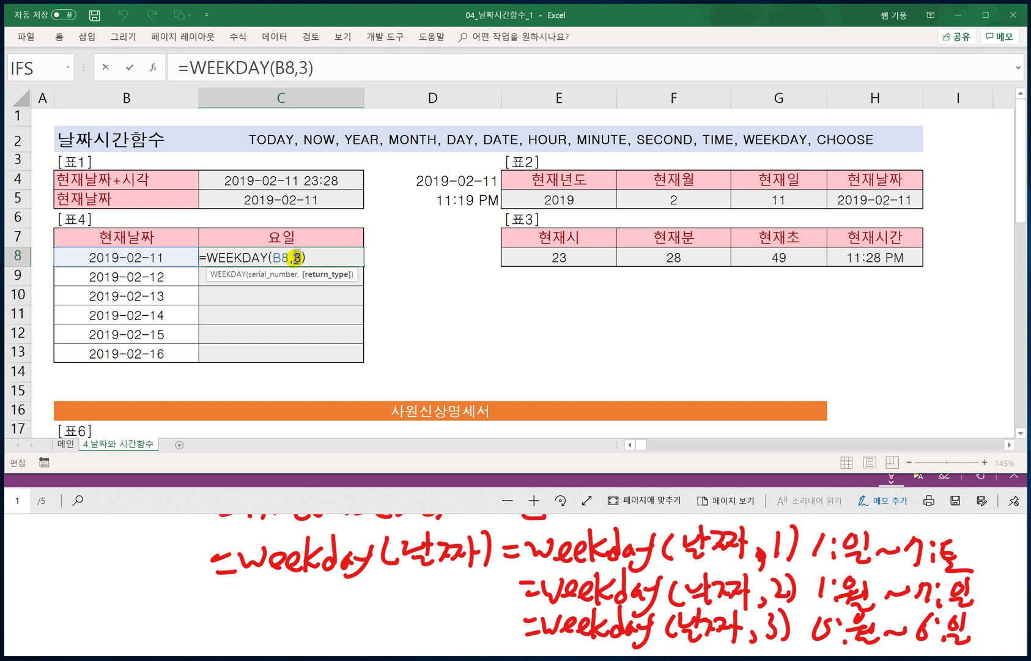
key("BackSpace")
type("1")
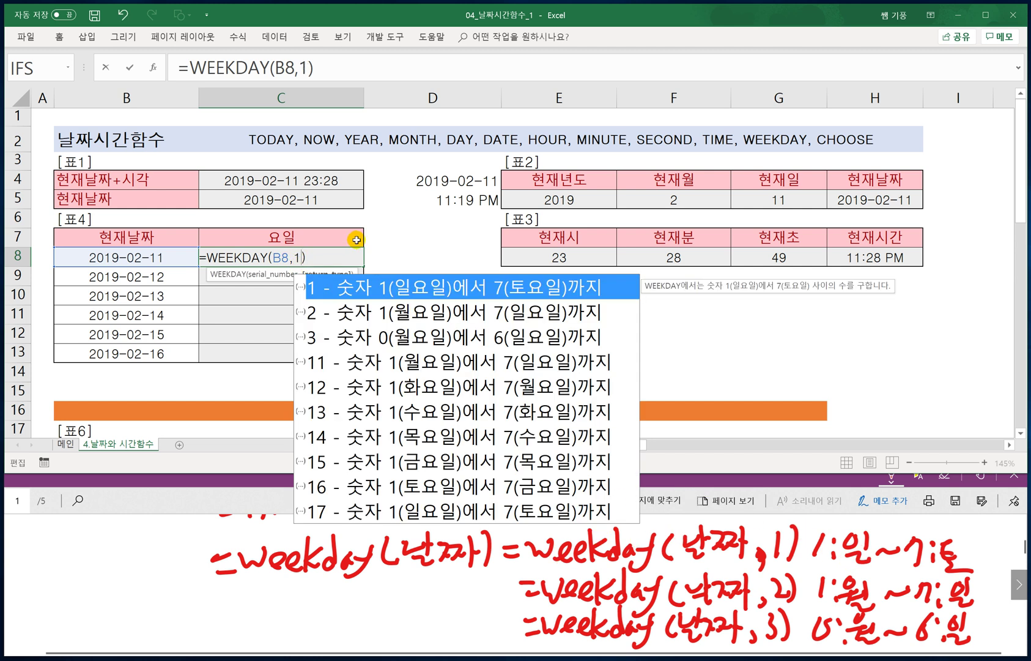
key("Return")
left_click(306, 254)
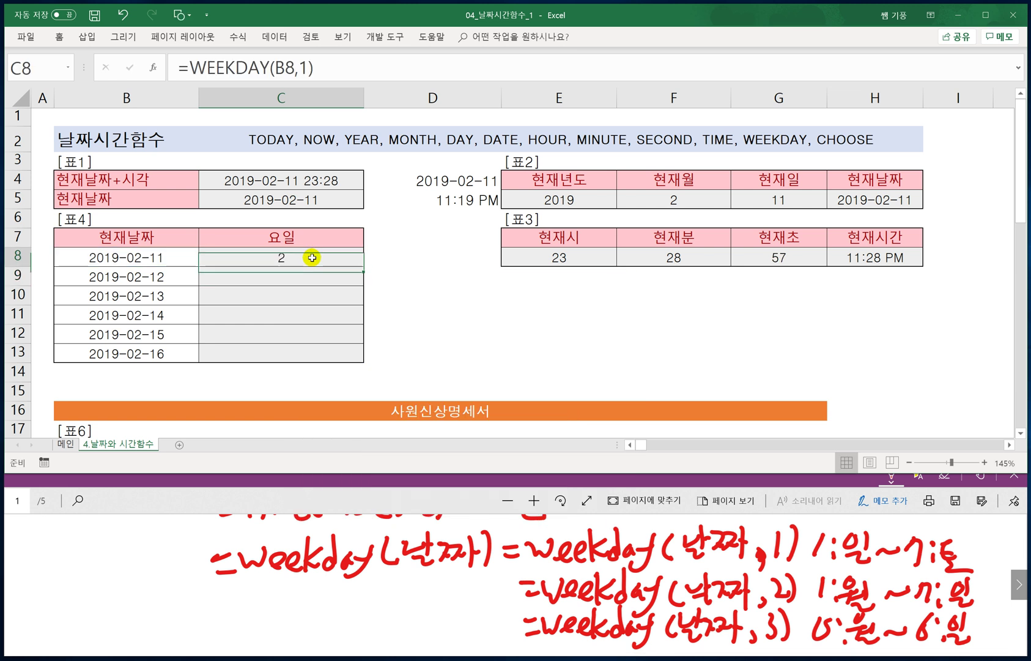
left_click_drag(361, 267, 352, 358)
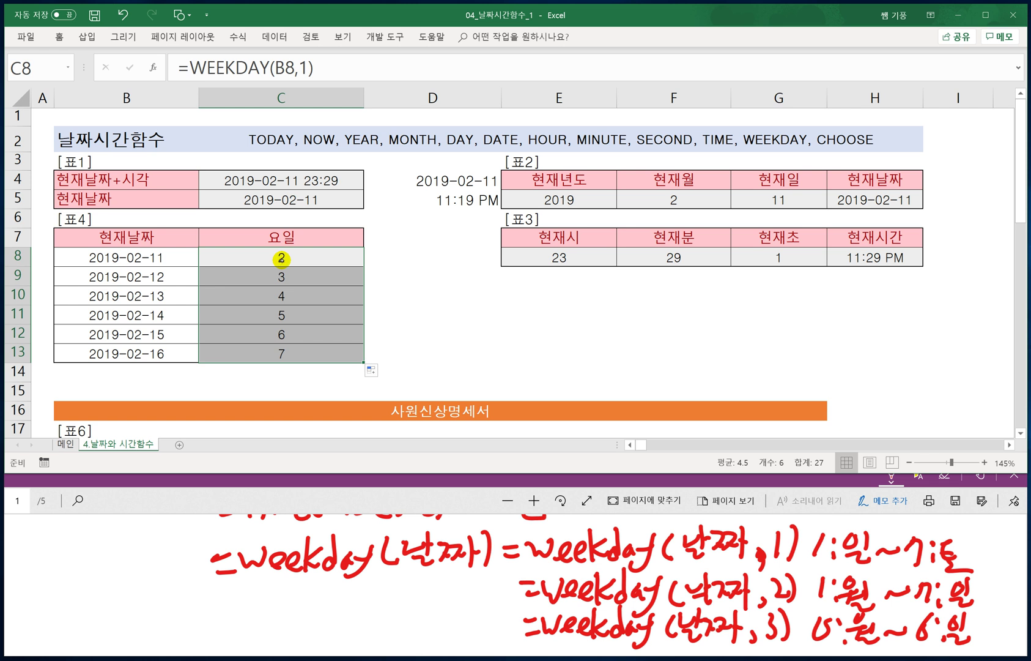
Switch to the 노트1.pdf notes and underline the arguments of the handwritten weekday(날짜,1) syntax.
key("alt+Tab")
left_click_drag(668, 570, 765, 569)
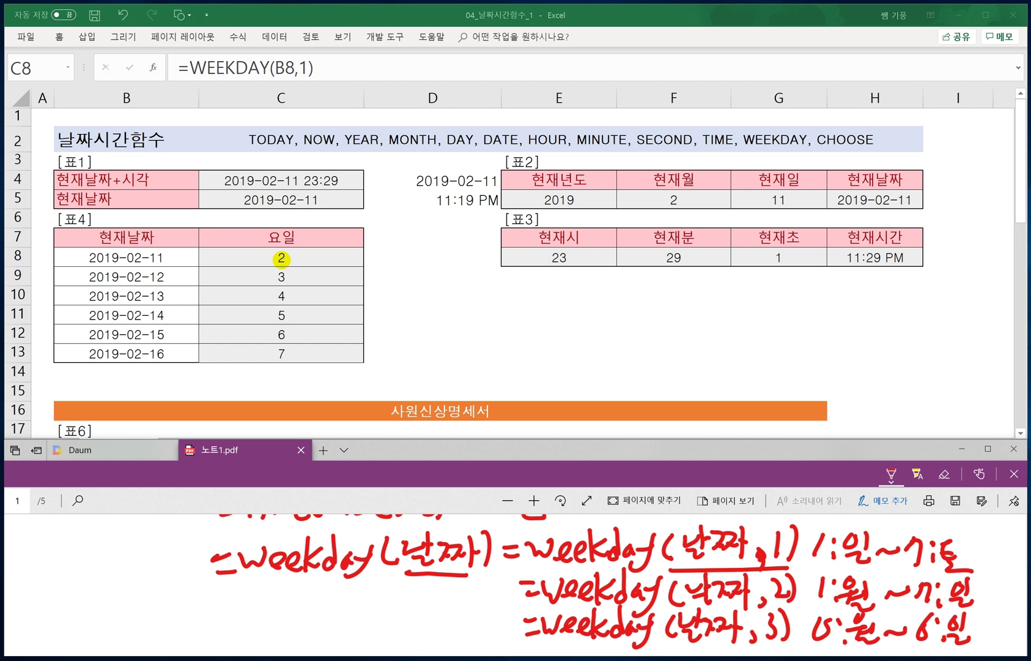
Back in Excel, review the arguments of the WEEKDAY formula in C8 without changing it.
left_click(269, 257)
double_click(267, 257)
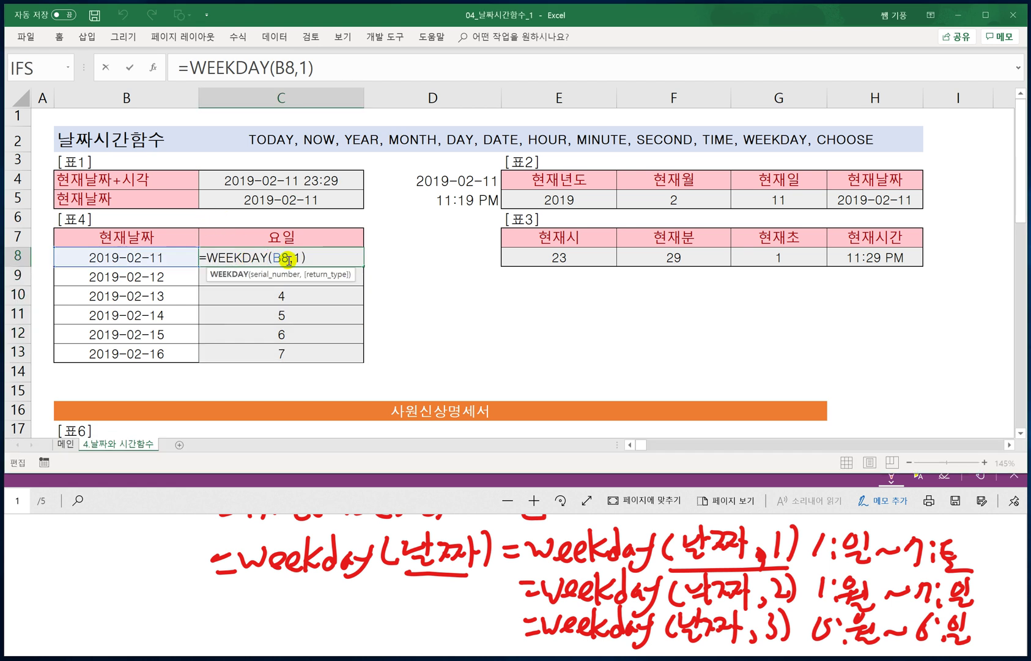
key("ctrl+Return")
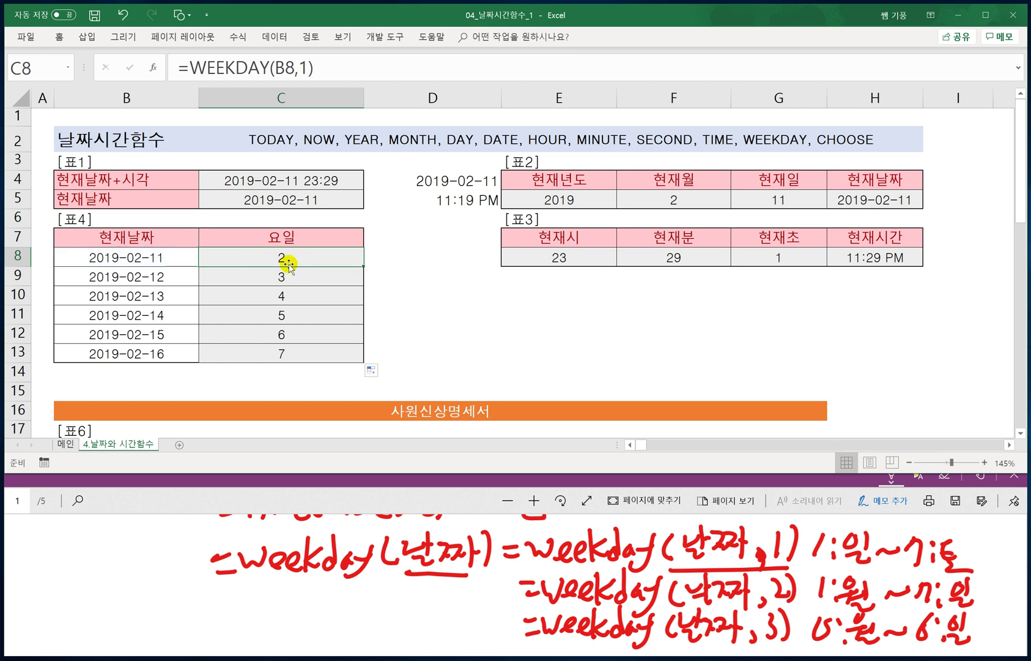
double_click(269, 257)
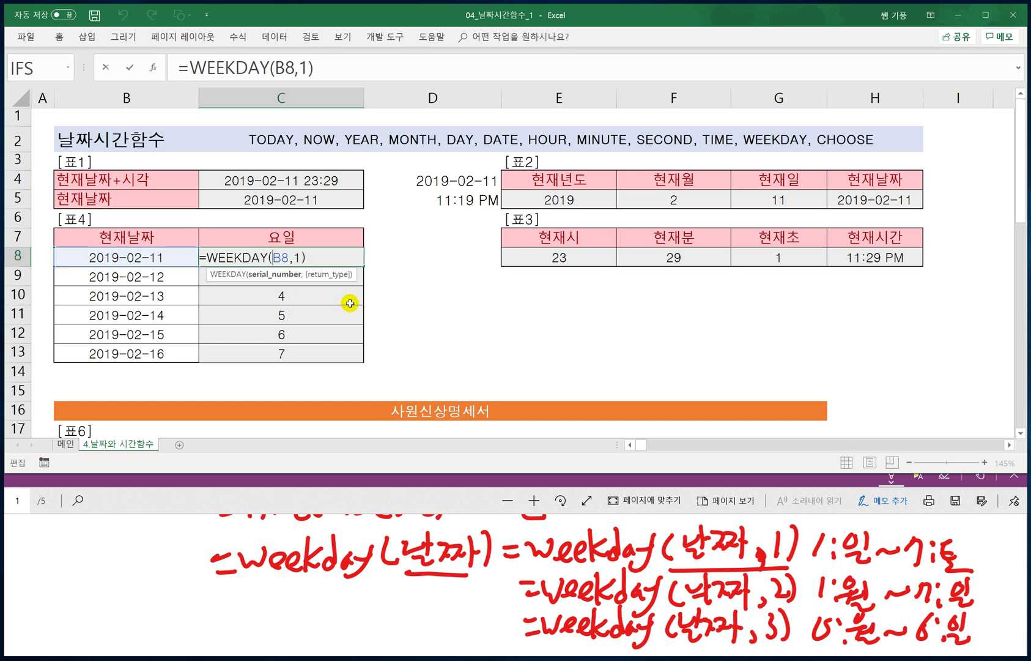
key("Escape")
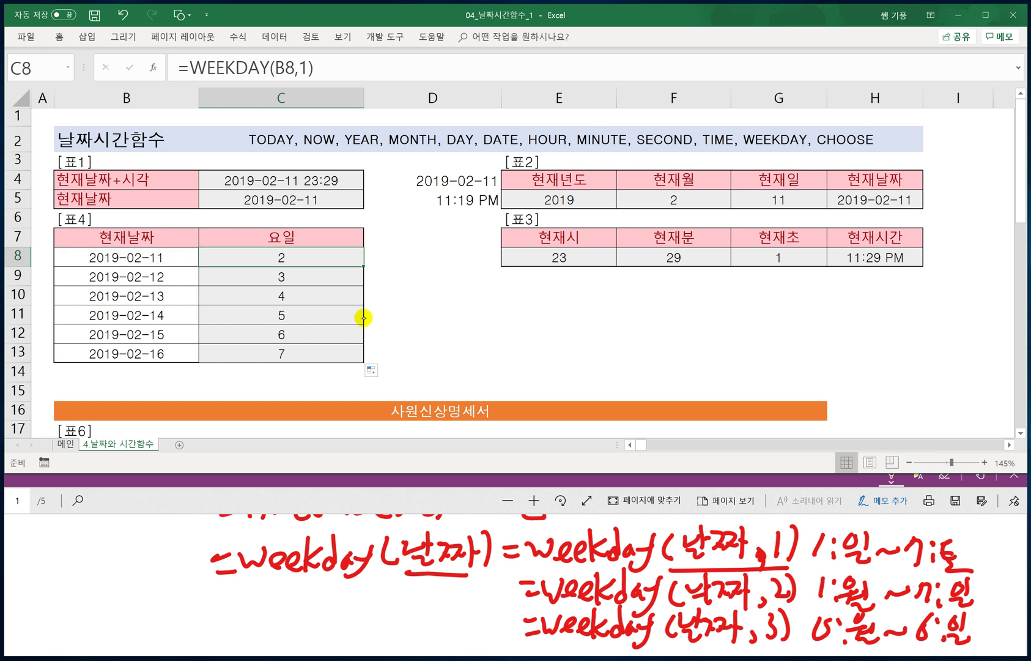
In the PDF notes, handwrite the format code note "aaa 월~일" under the weekday syntax.
mouse_move(208, 597)
left_mouse_down()
mouse_move(209, 615)
mouse_move(244, 601)
mouse_move(311, 610)
left_mouse_up()
mouse_move(296, 616)
left_mouse_down()
mouse_move(317, 622)
mouse_move(348, 599)
left_mouse_up()
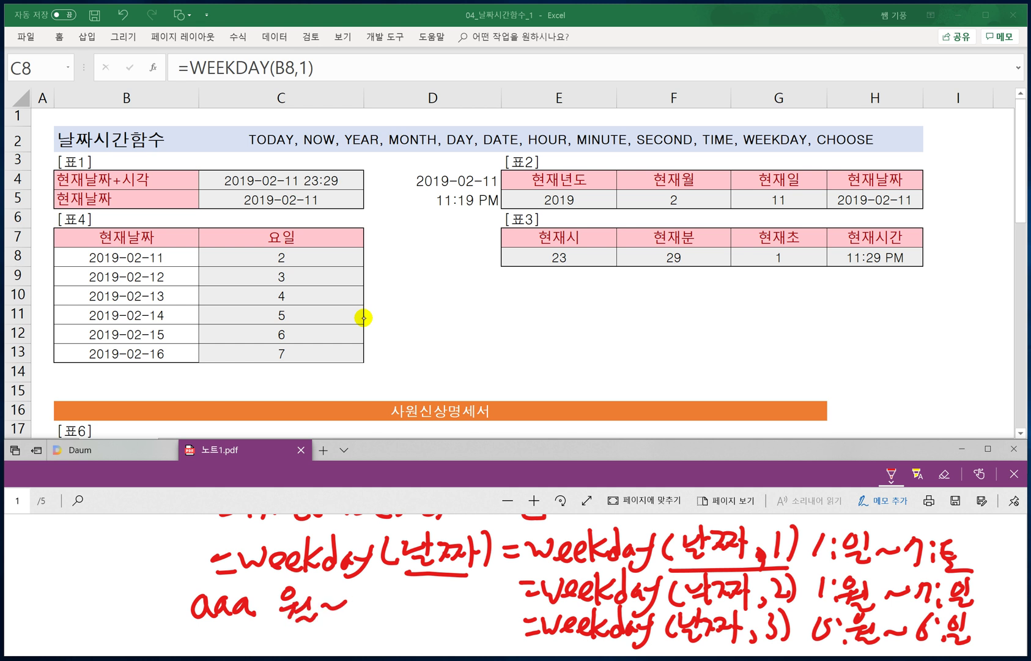
left_click_drag(367, 585, 382, 596)
left_click_drag(365, 607, 382, 615)
Handwrite the format code note "aaaa 월요일~일요일" below the aaa line in the PDF.
mouse_move(202, 630)
left_mouse_down()
mouse_move(204, 645)
mouse_move(269, 647)
mouse_move(306, 632)
left_mouse_up()
left_click_drag(292, 636, 319, 645)
mouse_move(306, 643)
left_mouse_down()
mouse_move(327, 652)
mouse_move(333, 643)
left_mouse_up()
left_click_drag(328, 637, 340, 650)
left_click_drag(346, 621, 353, 635)
mouse_move(340, 639)
left_mouse_down()
mouse_move(360, 649)
mouse_move(399, 633)
left_mouse_up()
mouse_move(411, 612)
left_mouse_down()
mouse_move(407, 633)
mouse_move(418, 644)
left_mouse_up()
left_click_drag(414, 619, 428, 645)
mouse_move(418, 643)
left_mouse_down()
mouse_move(442, 621)
mouse_move(444, 632)
left_mouse_up()
left_click_drag(449, 608, 461, 642)
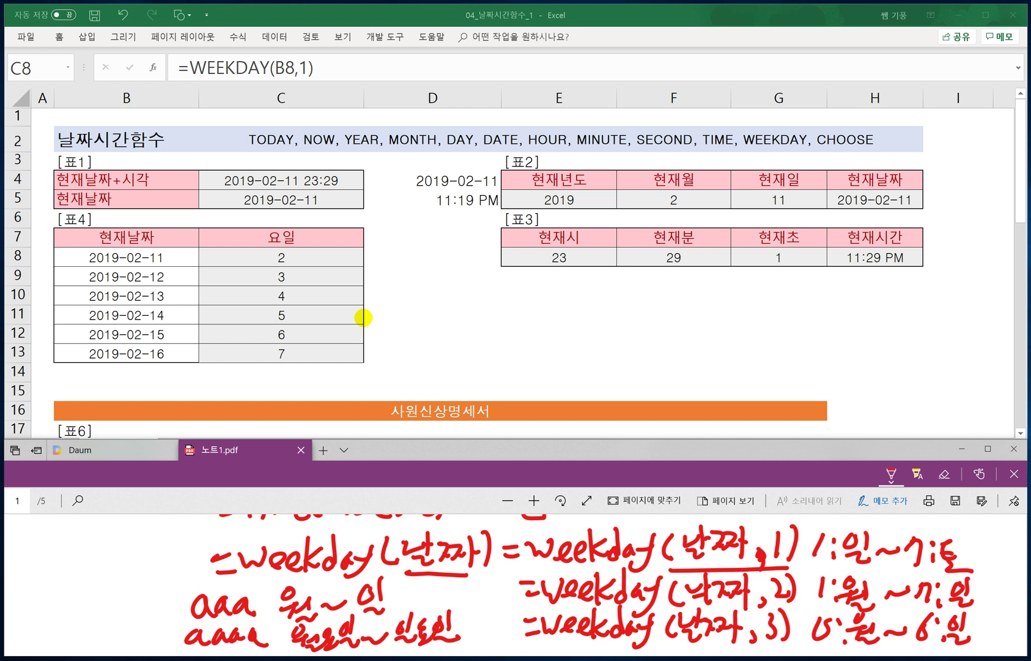
In Excel, select C8:C13 and look at where the Format Cells command is offered.
left_click(264, 255)
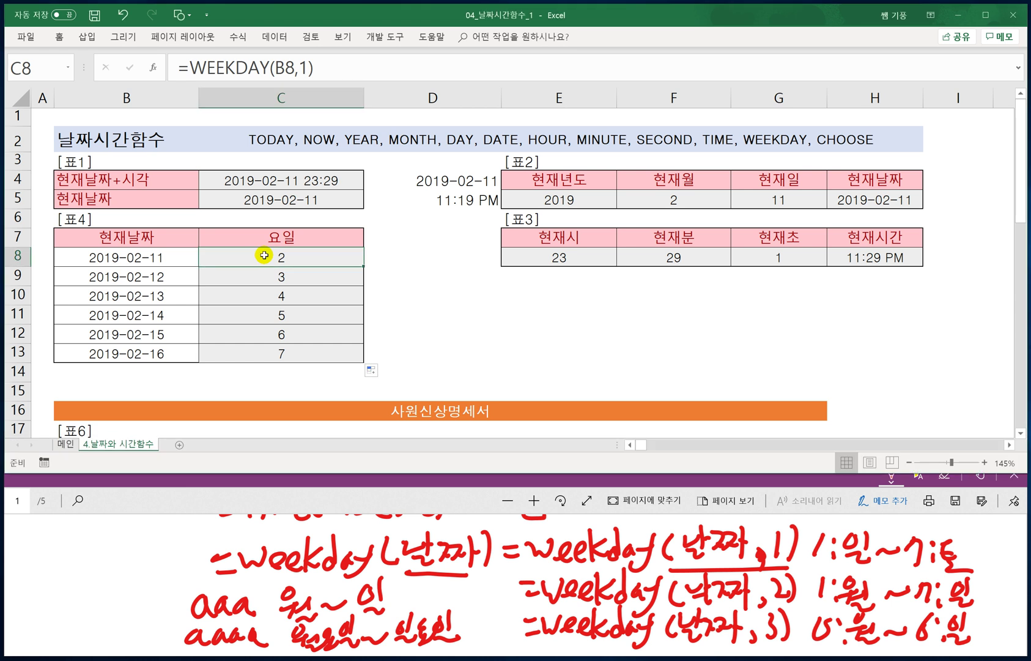
left_click_drag(264, 256, 262, 354)
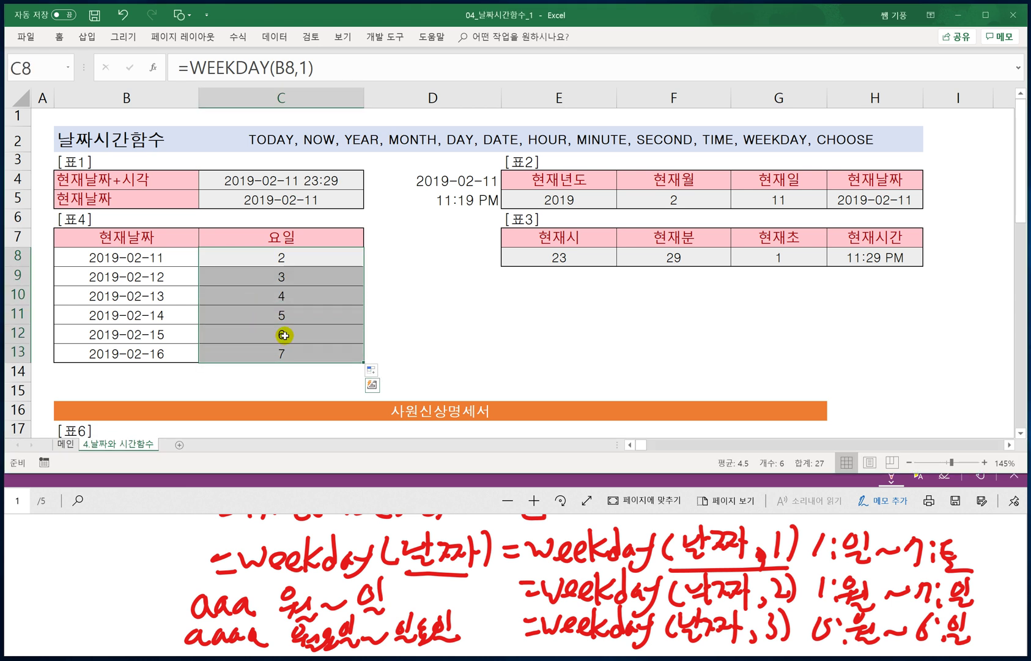
right_click(302, 305)
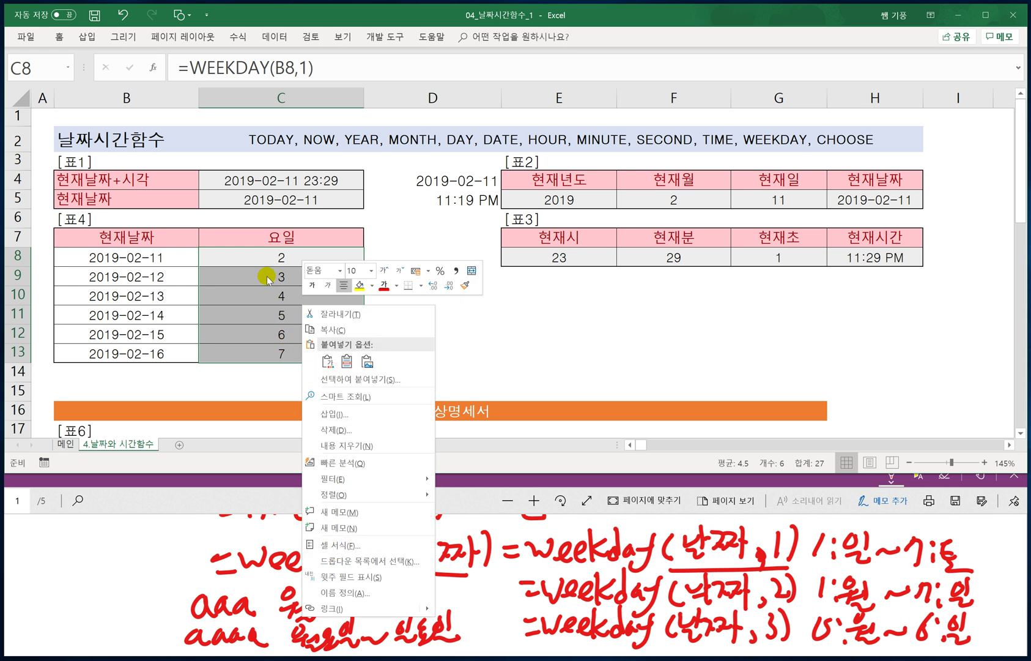
key("Escape")
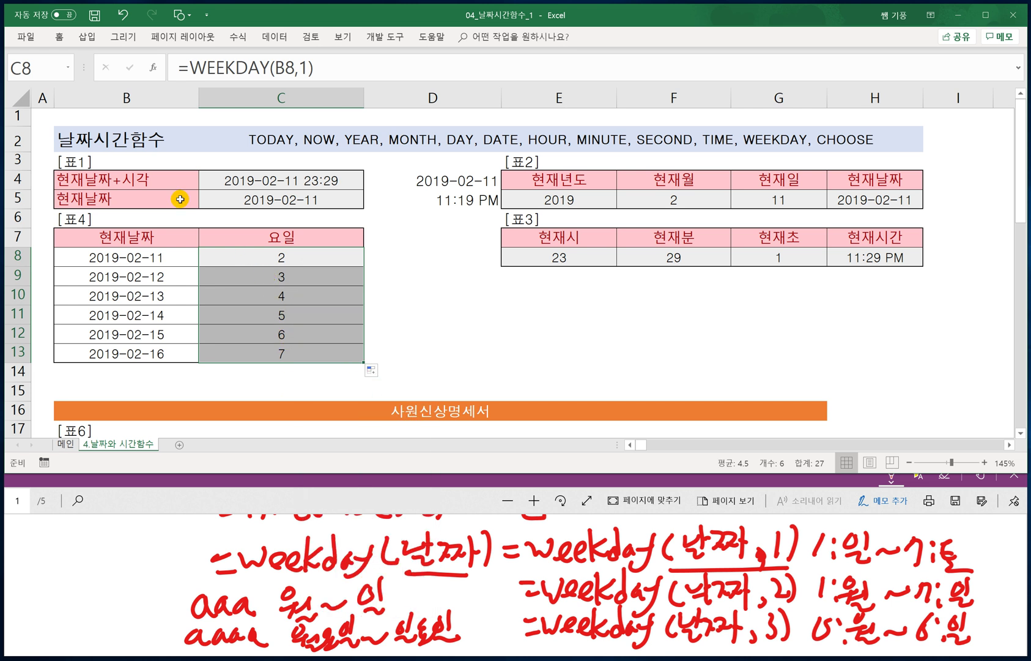
left_click(58, 38)
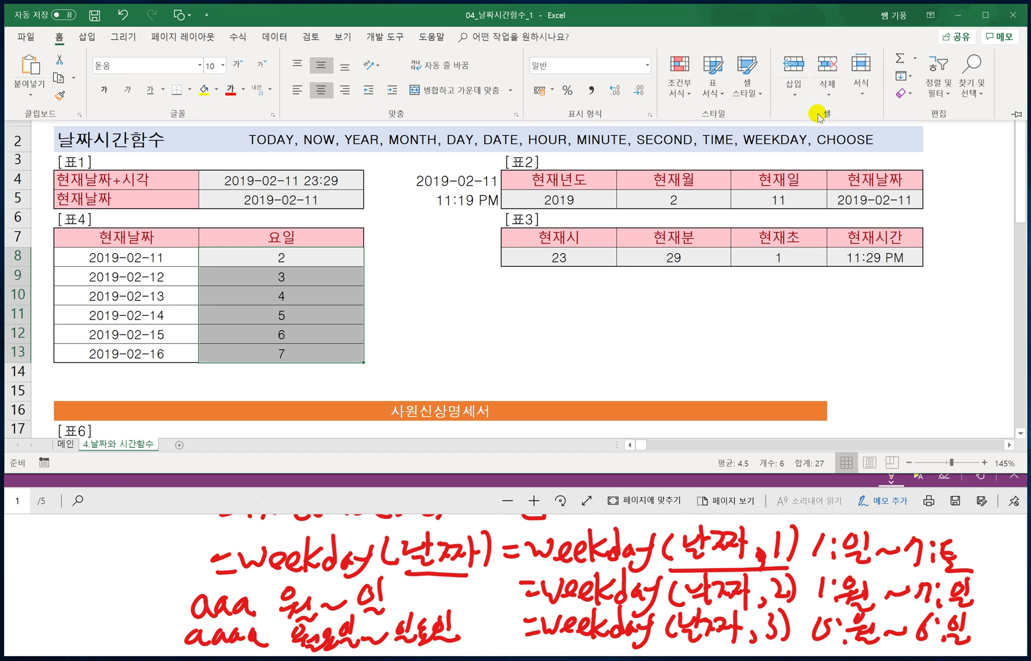
left_click(858, 89)
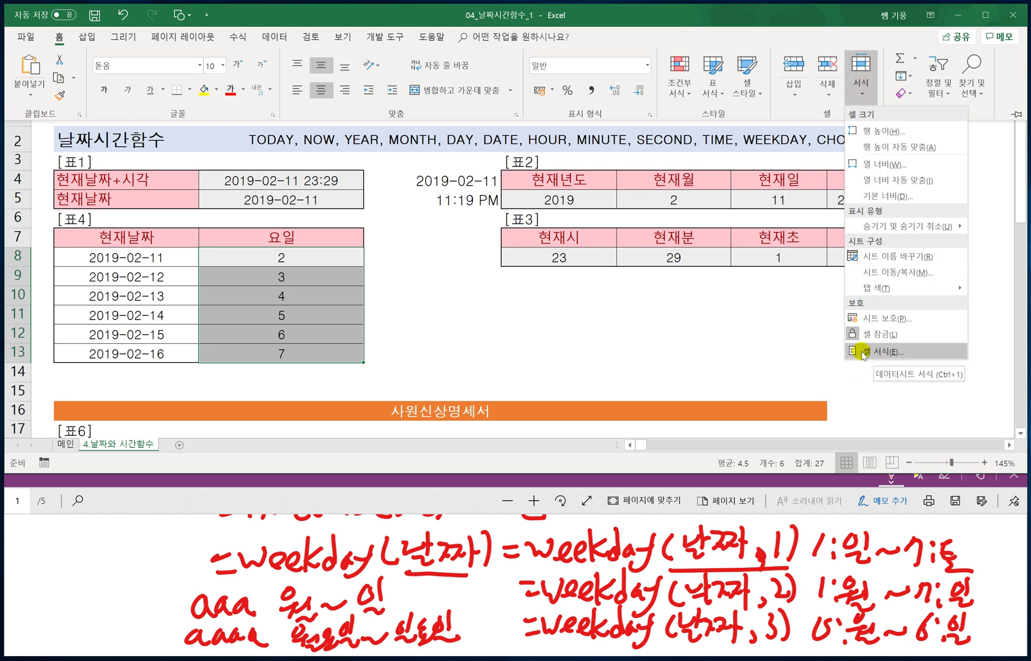
left_click(324, 304)
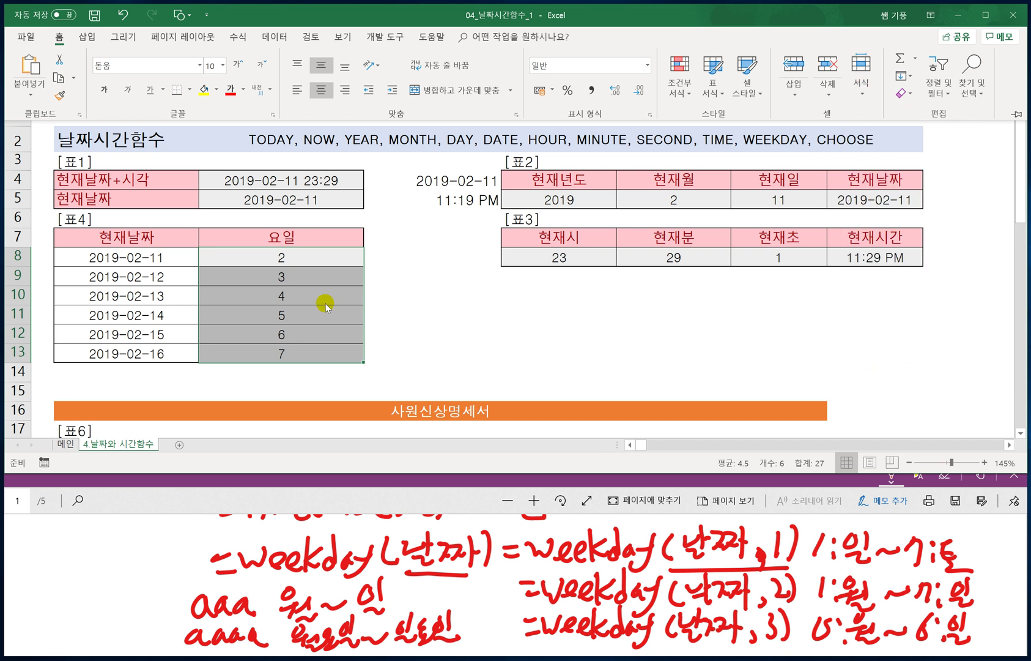
Apply the custom number format AAA to the weekday cells C8:C13.
key("ctrl+F1")
key("ctrl+1")
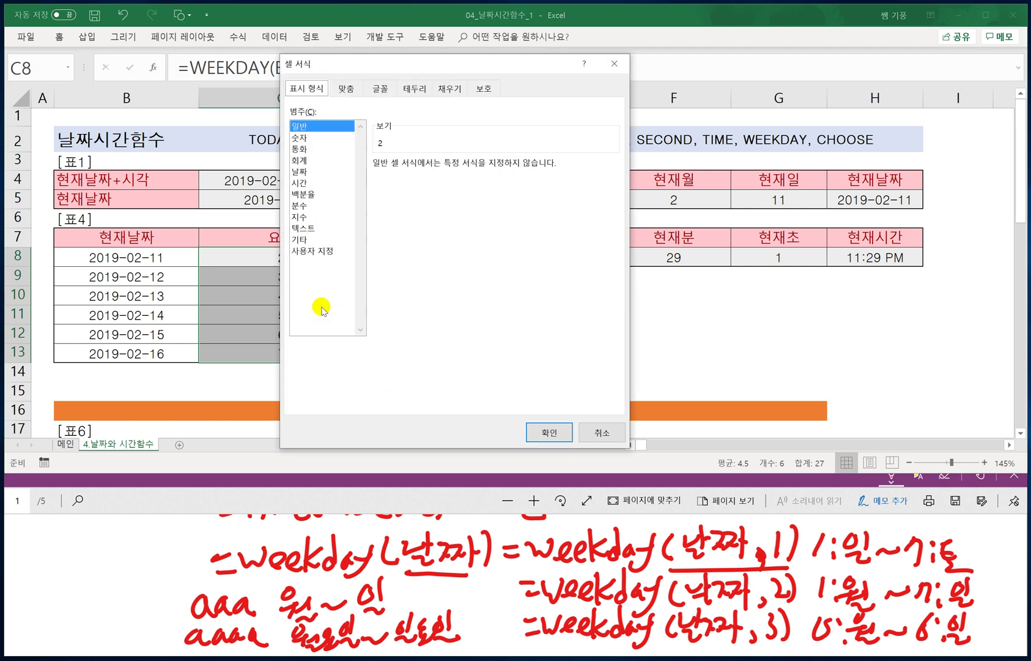
left_click_drag(404, 65, 605, 148)
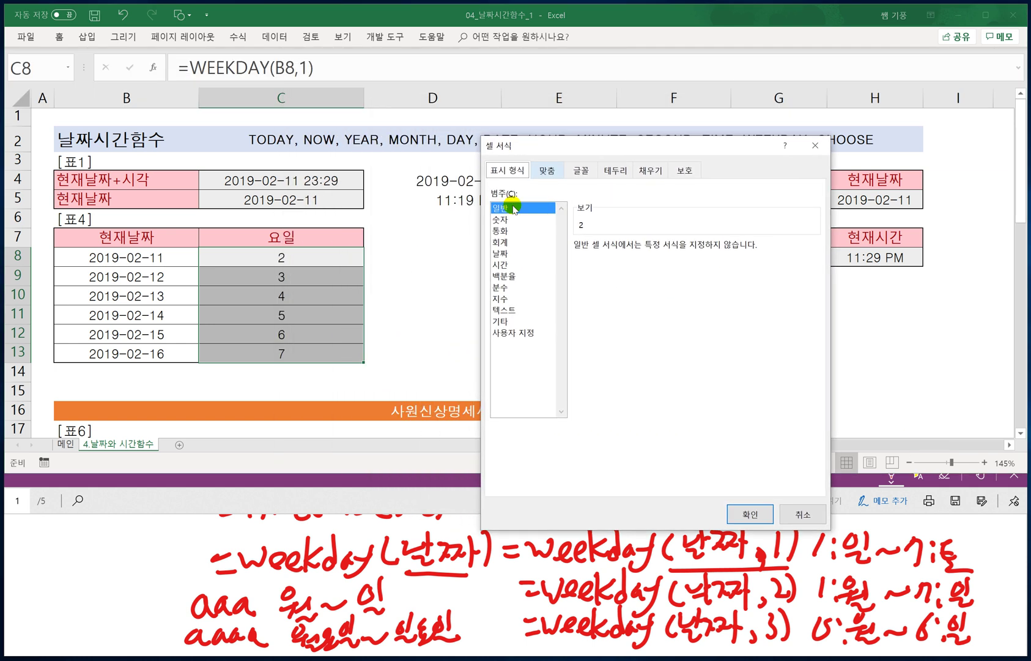
left_click(526, 332)
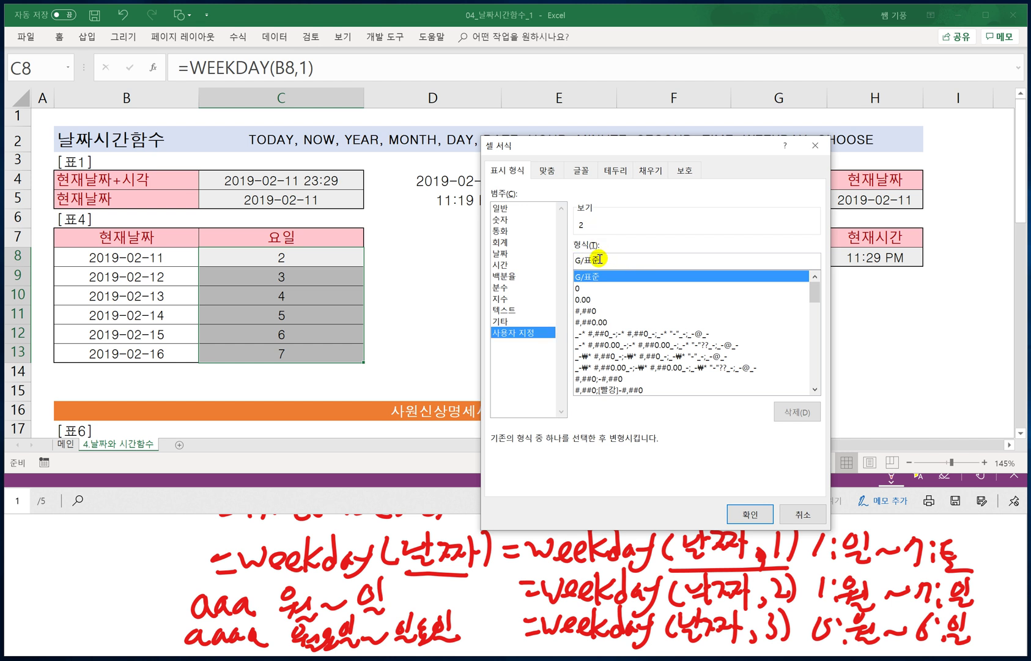
left_click_drag(598, 259, 538, 262)
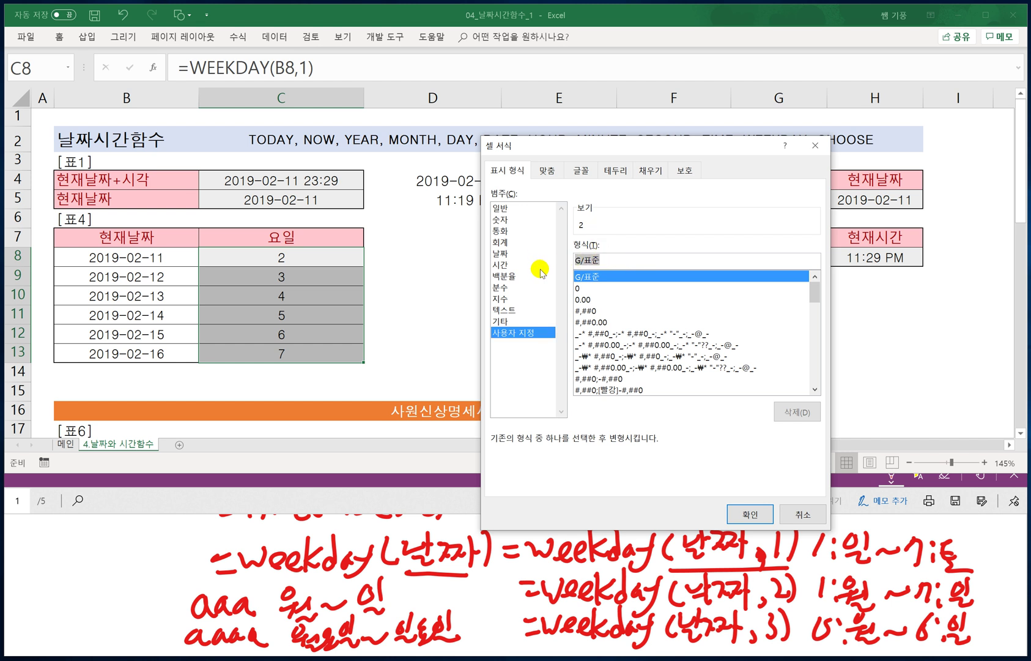
type("AAA")
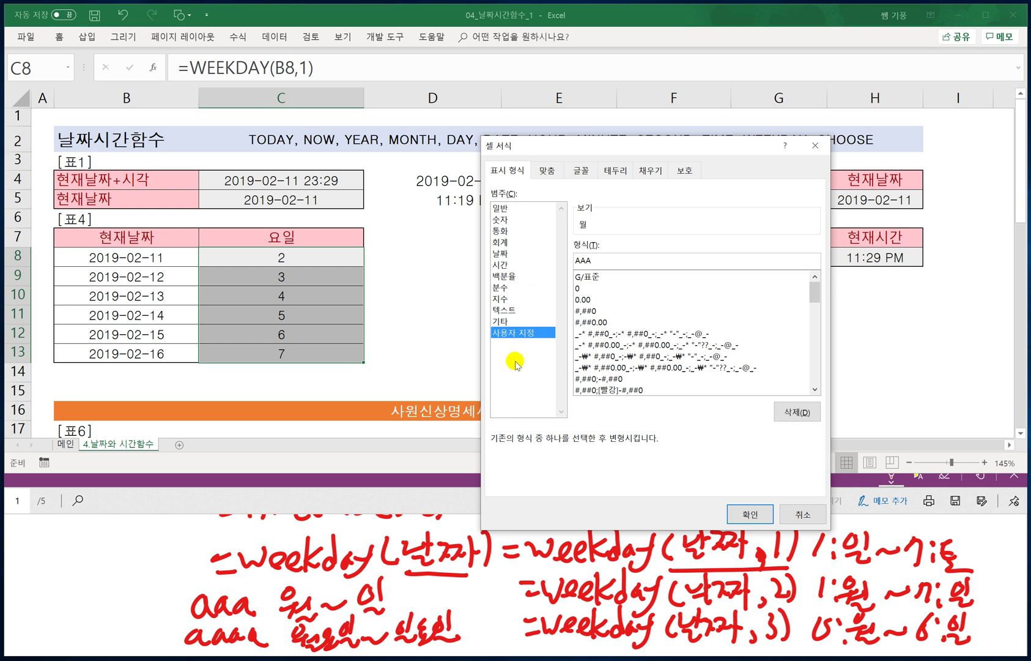
left_click(750, 514)
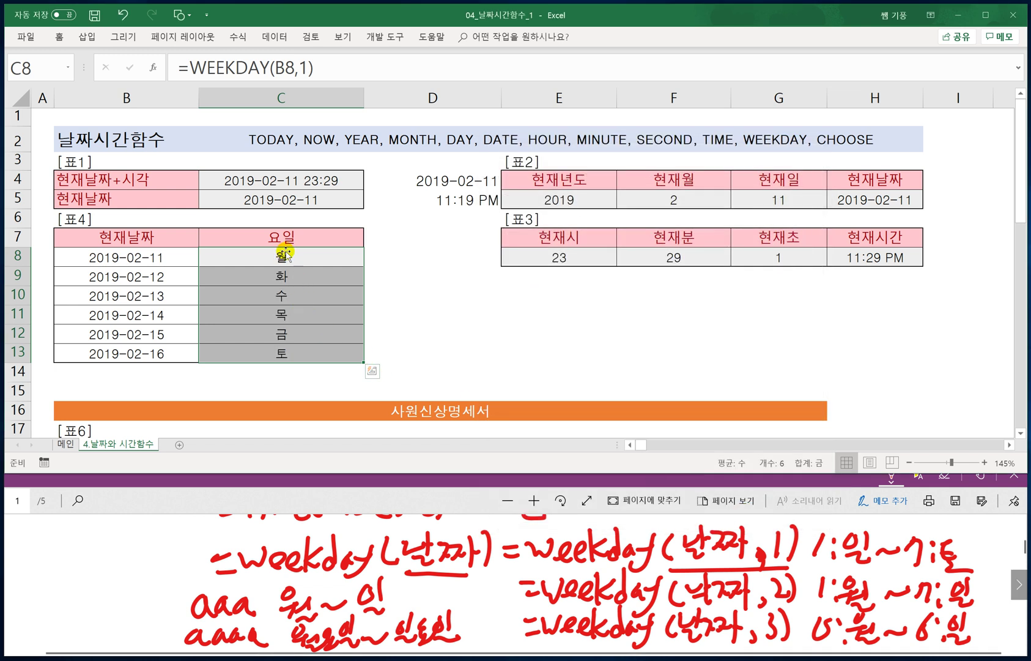
Set the return type in C8's WEEKDAY formula to 2 and fill the formula down through C13.
double_click(280, 258)
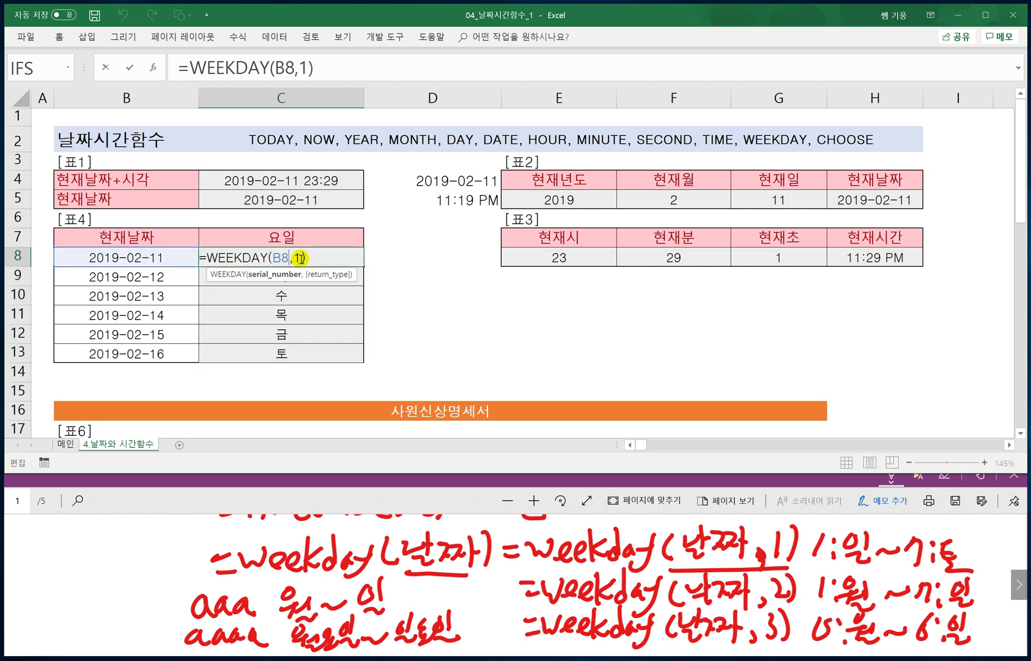
double_click(298, 257)
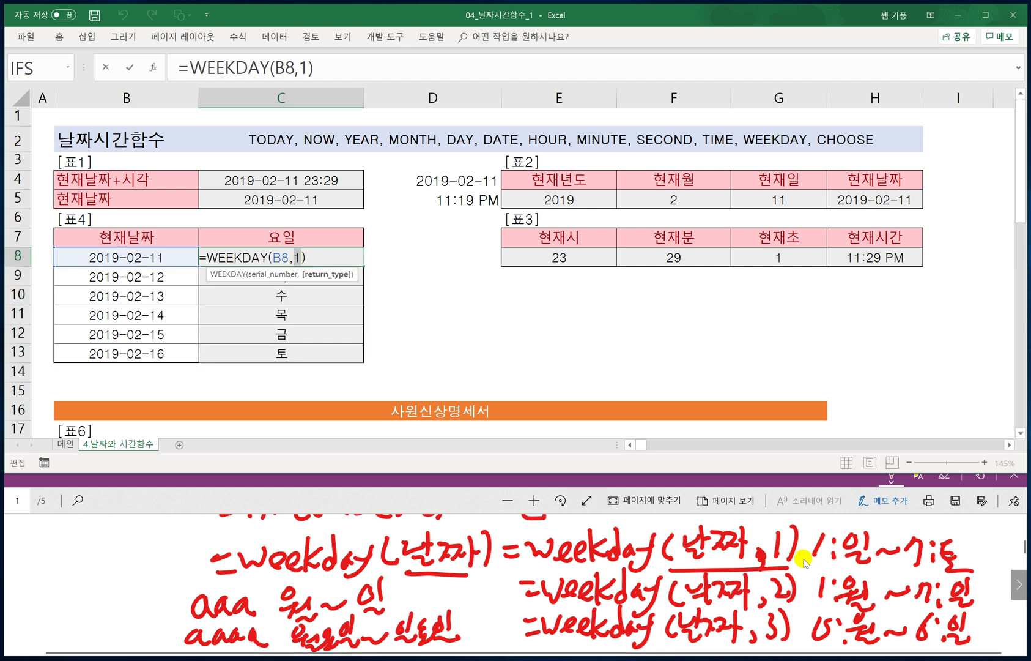
type("2")
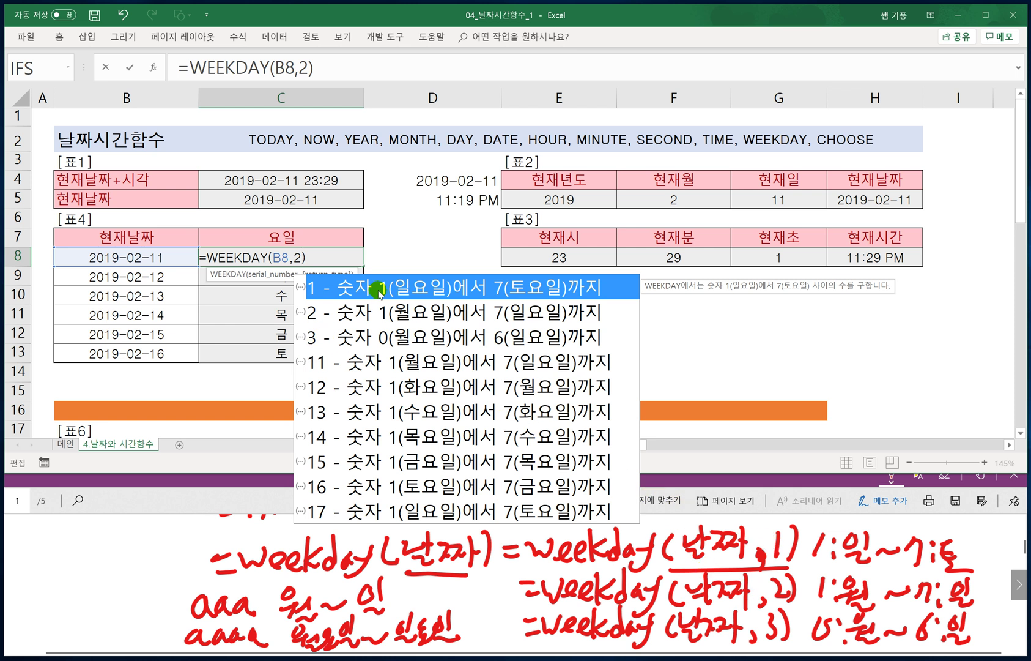
key("Return")
left_click(301, 258)
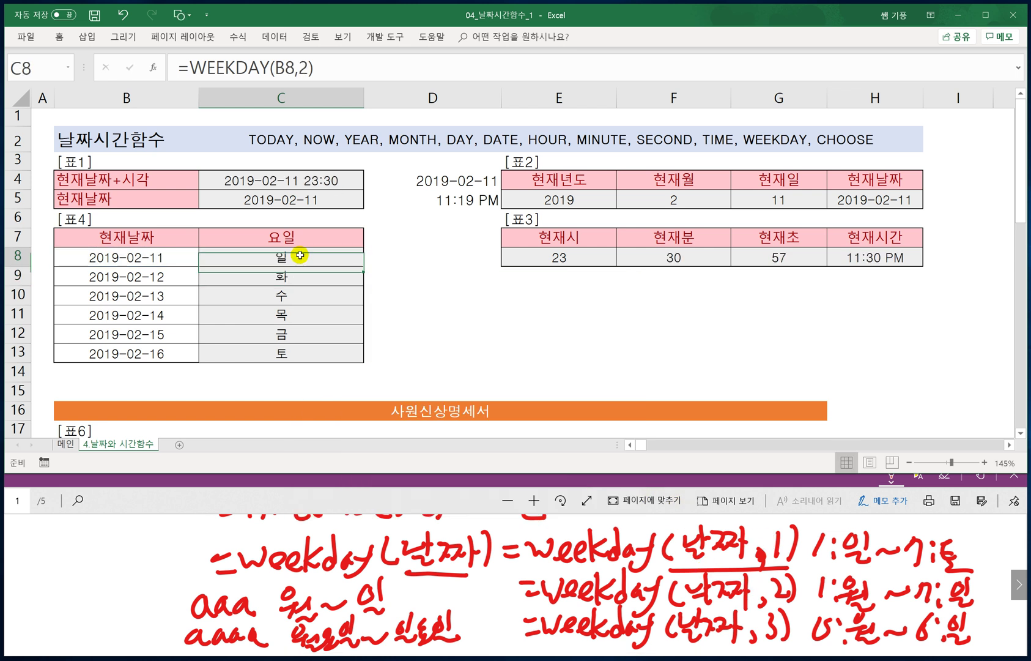
left_click_drag(364, 268, 362, 361)
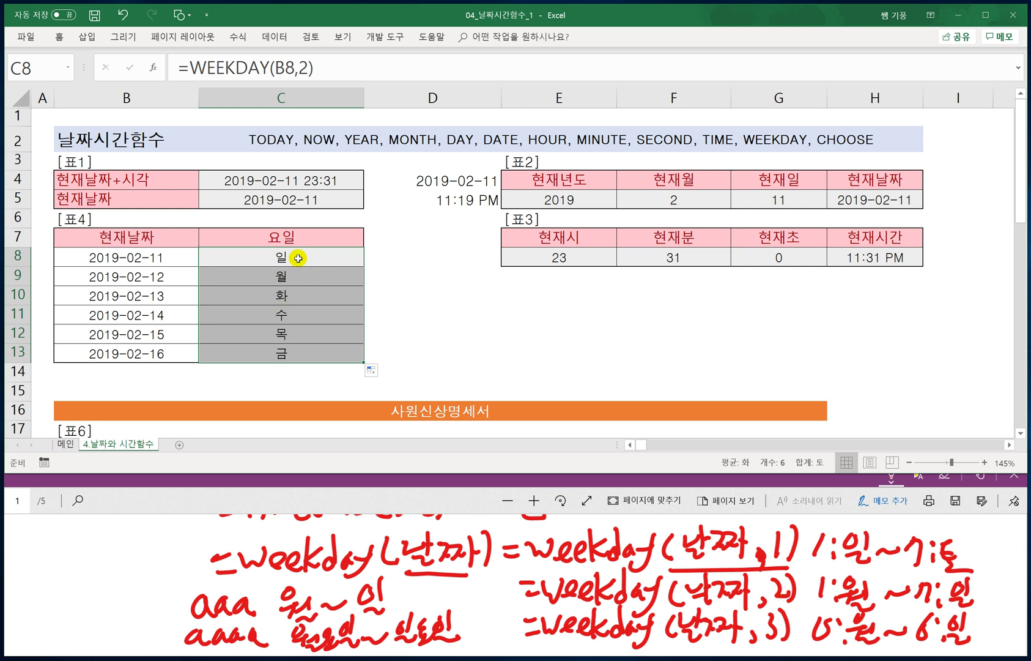
Reset the number format of C8:C13 to G/표준.
key("ctrl+1")
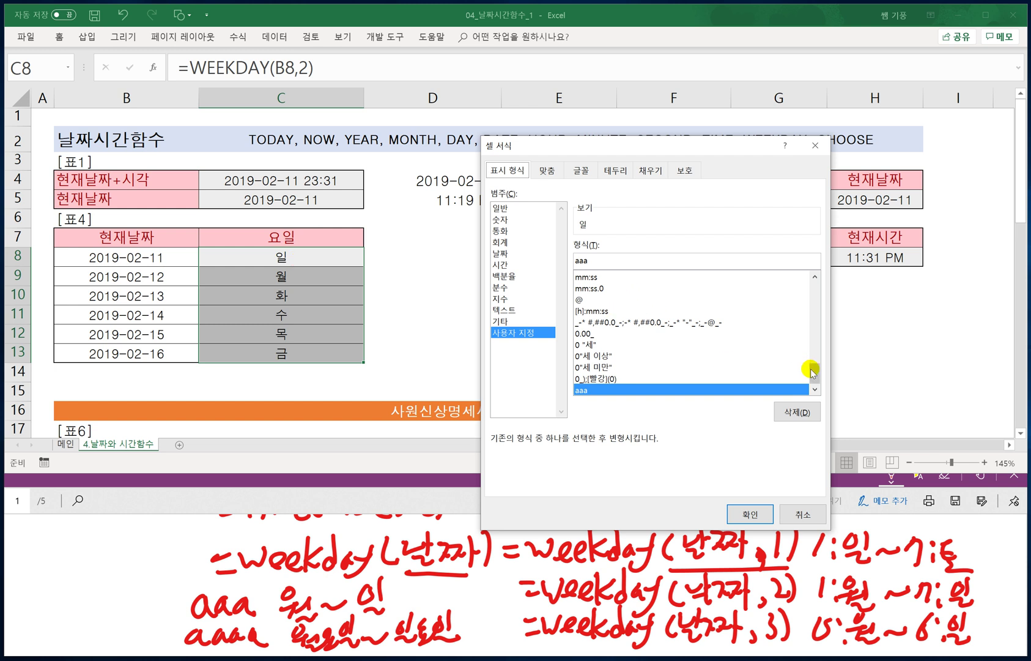
left_click_drag(814, 372, 829, 274)
left_click(594, 277)
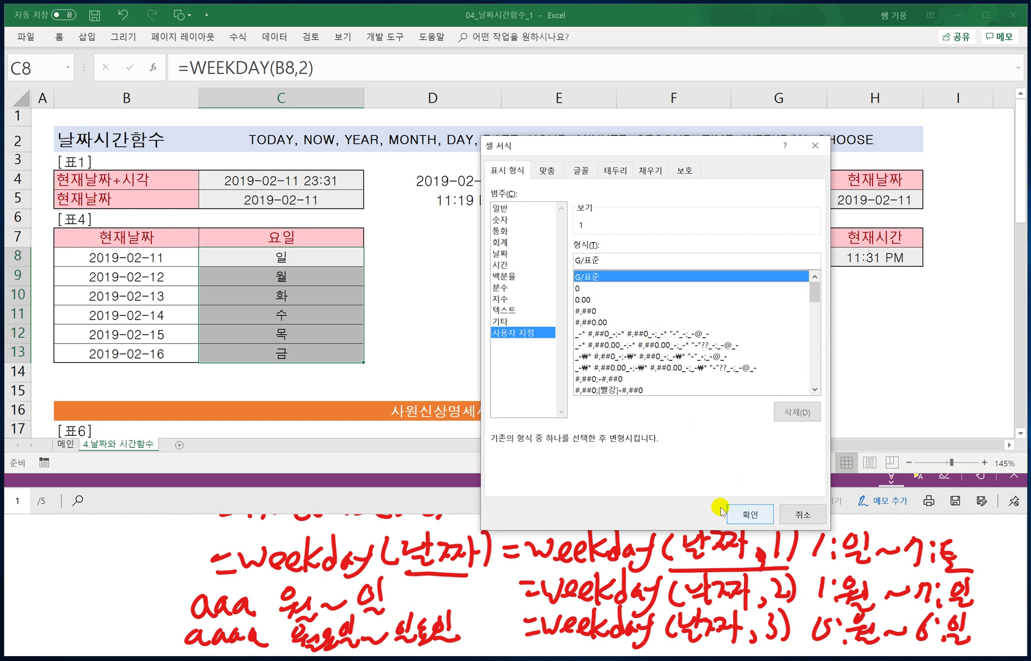
left_click(743, 514)
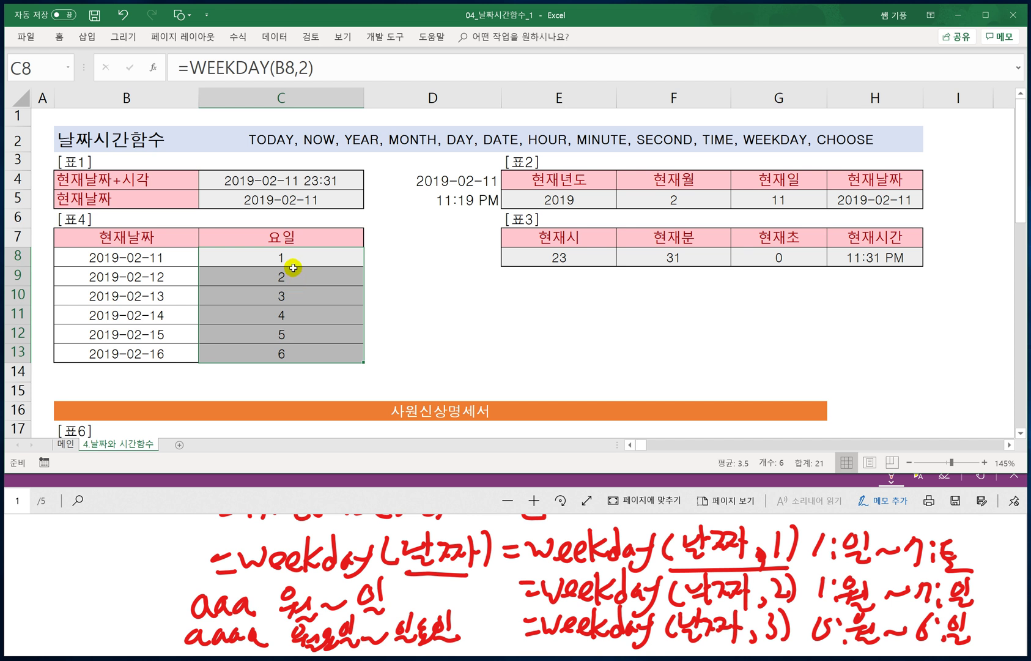
Switch to the PDF notes and handwrite the start of the CHOOSE syntax, "=choose(K,", below the format code notes.
key("alt+Tab")
scroll(514, 581, "down", 1)
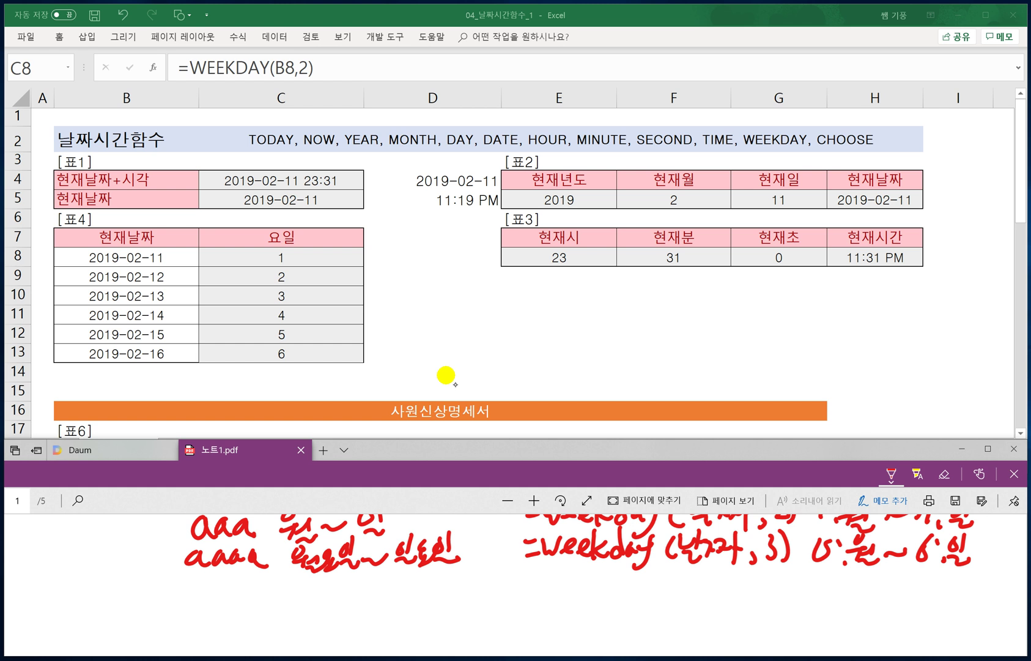
left_click_drag(307, 601, 322, 600)
left_click_drag(307, 612, 323, 610)
mouse_move(346, 594)
left_mouse_down()
mouse_move(348, 615)
mouse_move(365, 613)
left_mouse_up()
mouse_move(372, 596)
left_mouse_down()
mouse_move(387, 595)
mouse_move(391, 612)
mouse_move(438, 611)
left_mouse_up()
mouse_move(452, 582)
left_mouse_down()
mouse_move(451, 609)
mouse_move(467, 610)
left_mouse_up()
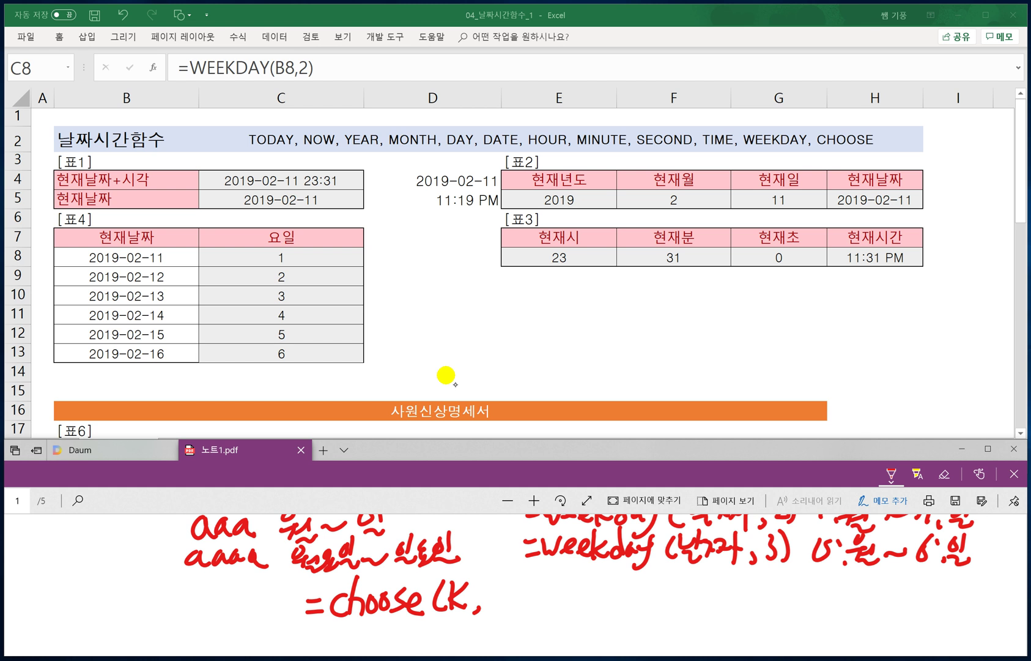
Complete the handwritten CHOOSE syntax with the arguments "문자1","문자2","문자3" and a closing parenthesis.
left_click_drag(507, 581, 510, 597)
left_click_drag(509, 580, 526, 591)
mouse_move(507, 600)
left_mouse_down()
mouse_move(527, 600)
mouse_move(521, 609)
left_mouse_up()
mouse_move(511, 603)
left_mouse_down()
mouse_move(532, 614)
mouse_move(546, 586)
left_mouse_up()
mouse_move(538, 587)
left_mouse_down()
mouse_move(552, 613)
mouse_move(568, 610)
left_mouse_up()
left_click_drag(577, 578, 589, 588)
left_click_drag(594, 600, 591, 616)
left_click_drag(624, 580, 625, 594)
left_click_drag(625, 579, 638, 595)
mouse_move(620, 601)
left_mouse_down()
mouse_move(641, 600)
mouse_move(642, 617)
left_mouse_up()
mouse_move(644, 588)
left_mouse_down()
mouse_move(657, 588)
mouse_move(640, 616)
left_mouse_up()
mouse_move(658, 585)
left_mouse_down()
mouse_move(659, 617)
mouse_move(671, 598)
left_mouse_up()
left_click_drag(665, 590, 683, 612)
left_click_drag(681, 579, 683, 585)
mouse_move(689, 578)
left_mouse_down()
mouse_move(691, 588)
mouse_move(732, 590)
left_mouse_up()
left_click_drag(737, 578, 745, 613)
mouse_move(749, 585)
left_mouse_down()
mouse_move(761, 586)
mouse_move(749, 604)
left_mouse_up()
mouse_move(767, 582)
left_mouse_down()
mouse_move(769, 615)
mouse_move(778, 599)
left_mouse_up()
mouse_move(781, 584)
left_mouse_down()
mouse_move(781, 609)
mouse_move(815, 612)
left_mouse_up()
Draw arrows from K to the three text arguments of the CHOOSE syntax and number them 1, 2 and 3.
mouse_move(463, 615)
left_mouse_down()
mouse_move(462, 636)
mouse_move(523, 619)
mouse_move(539, 644)
left_mouse_up()
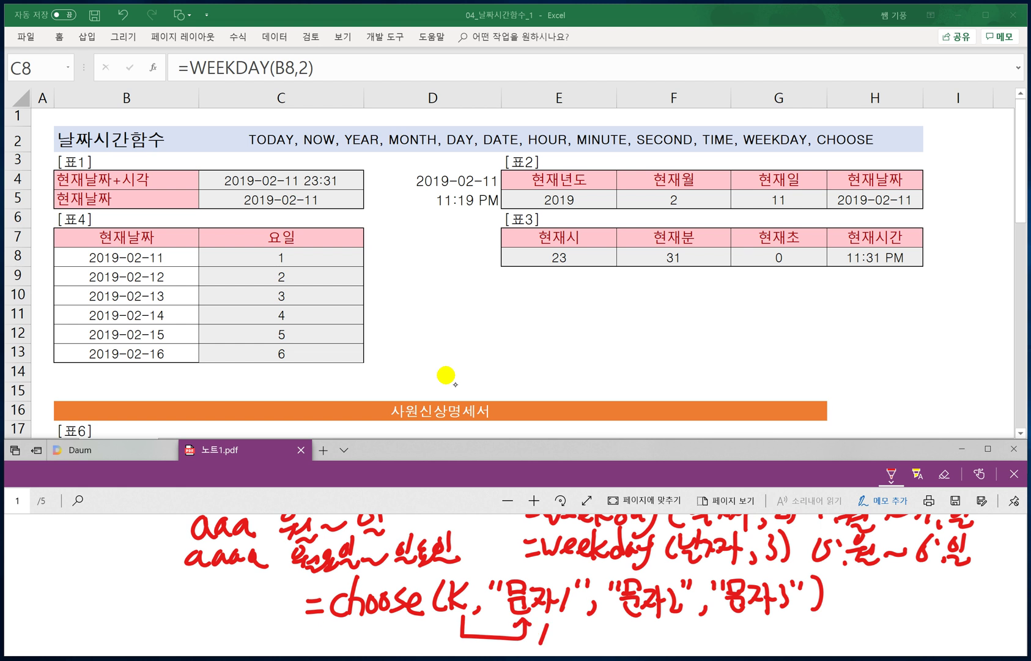
scroll(514, 581, "down", 1)
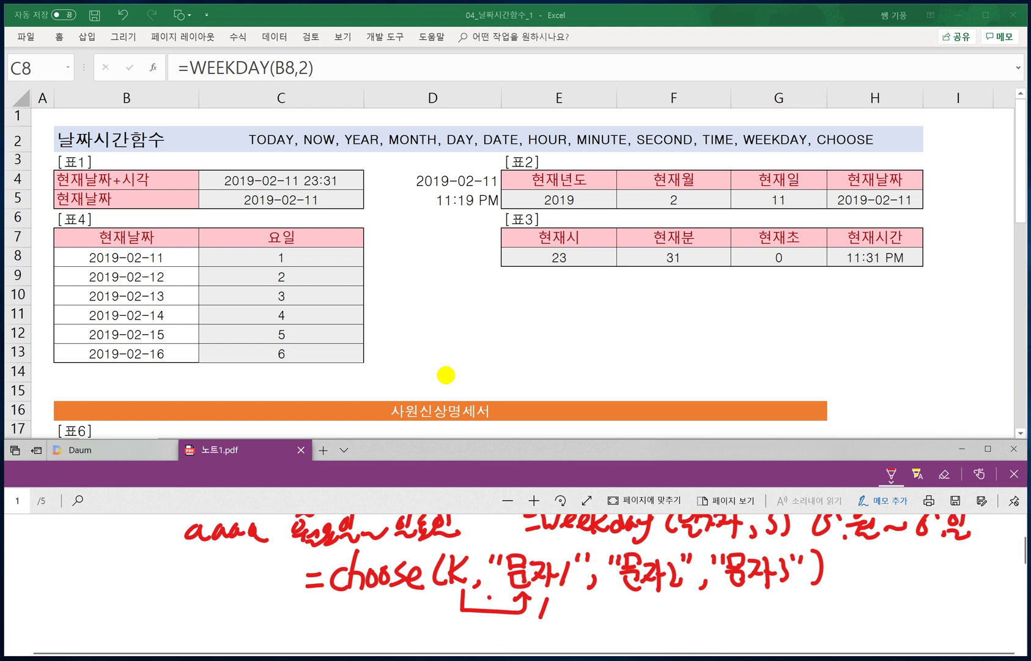
left_click_drag(609, 622, 643, 619)
mouse_move(490, 592)
left_mouse_down()
mouse_move(597, 624)
mouse_move(646, 597)
mouse_move(657, 608)
left_mouse_up()
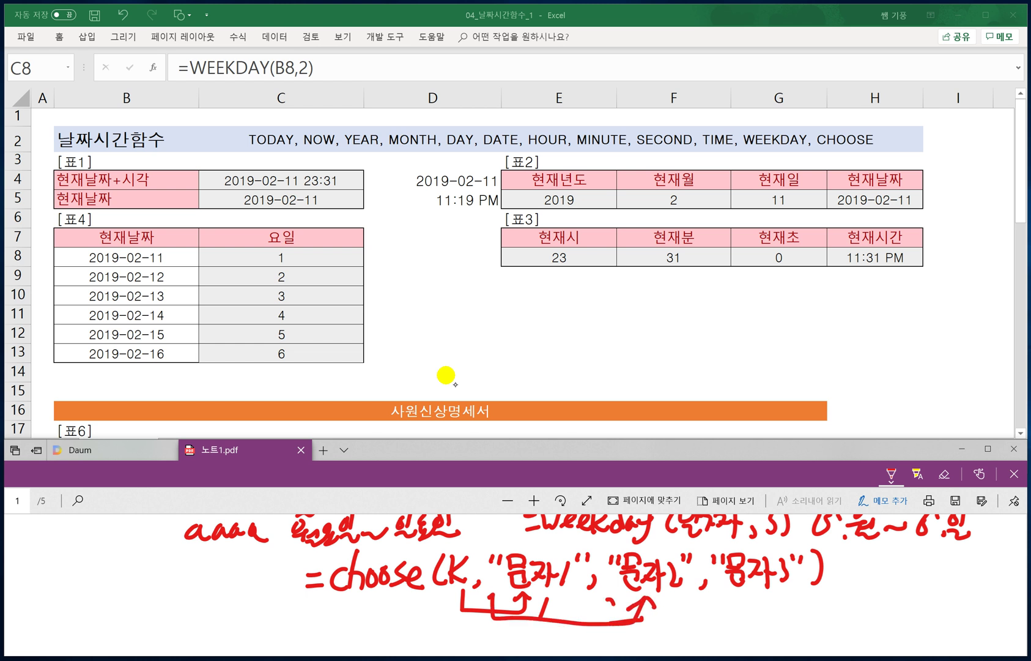
left_click_drag(609, 605, 627, 610)
mouse_move(477, 590)
left_mouse_down()
mouse_move(481, 633)
mouse_move(747, 621)
mouse_move(747, 593)
left_mouse_up()
mouse_move(731, 608)
left_mouse_down()
mouse_move(756, 602)
mouse_move(710, 622)
left_mouse_up()
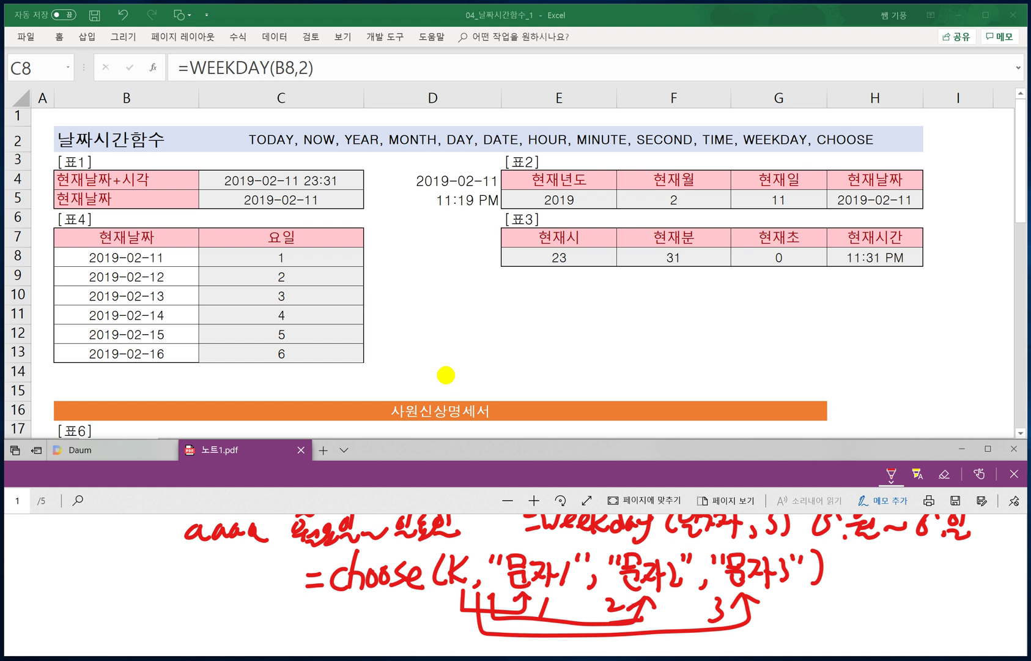
Wrap the WEEKDAY formula in C8 inside CHOOSE so that WEEKDAY(B8,2) becomes the index argument.
left_click(264, 256)
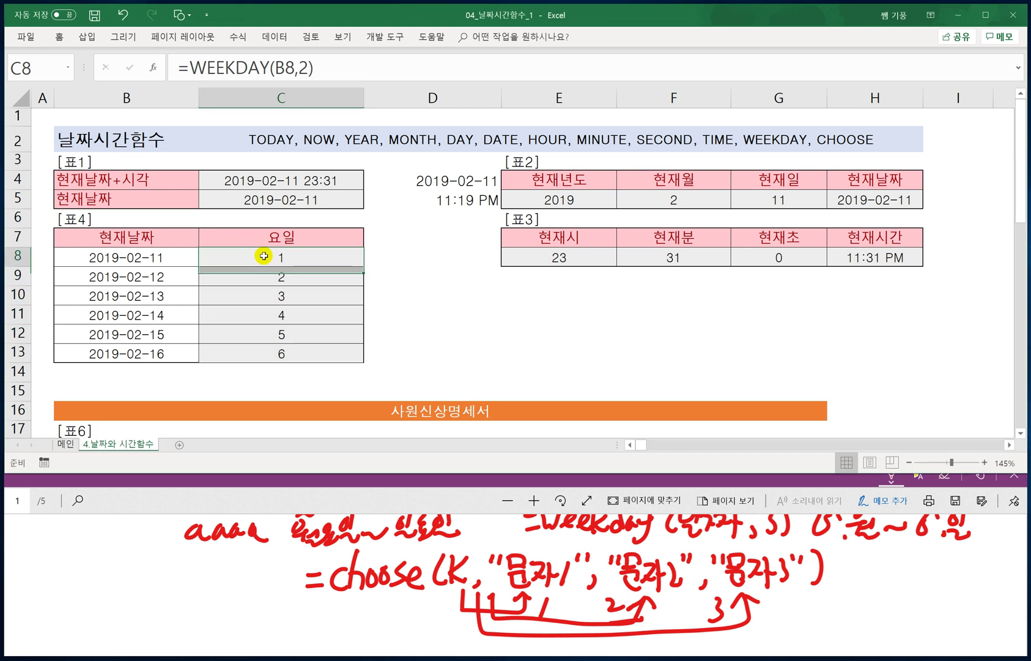
double_click(264, 256)
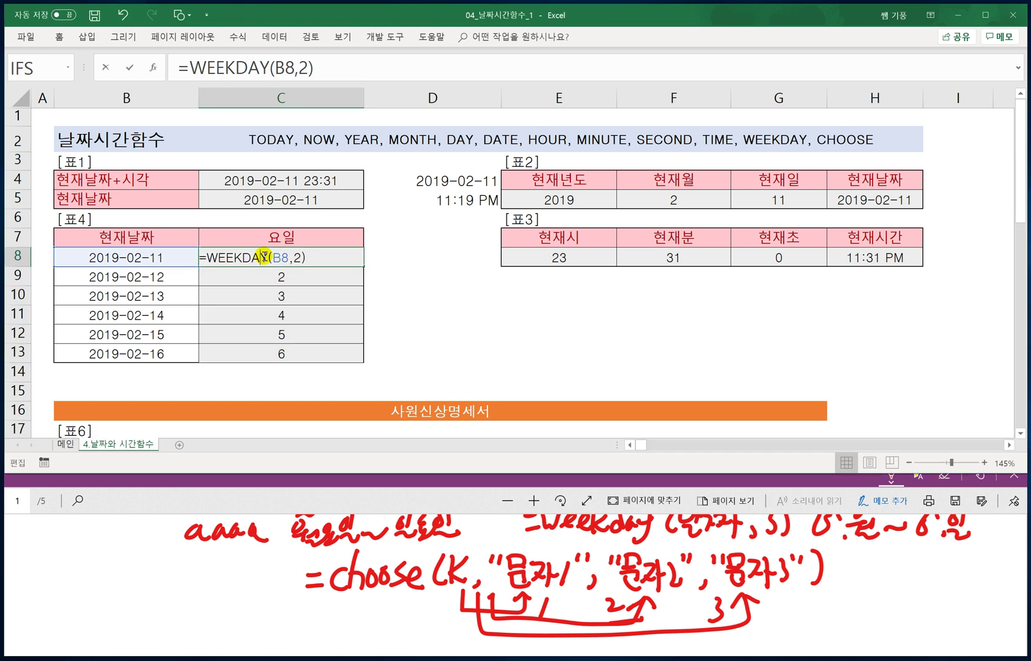
left_click(207, 257)
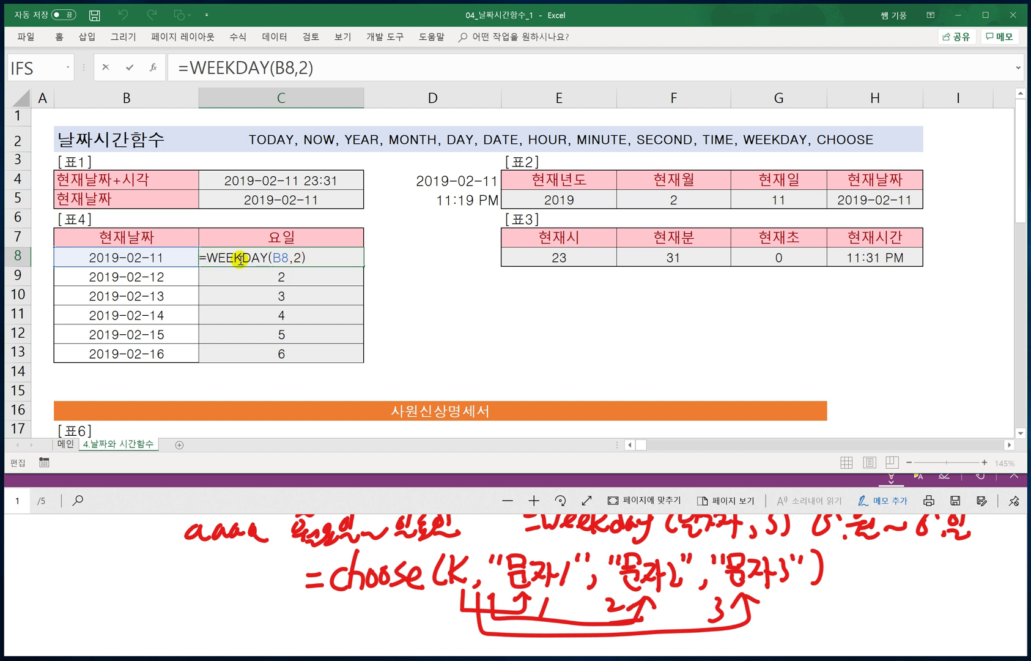
type("CHOOSE")
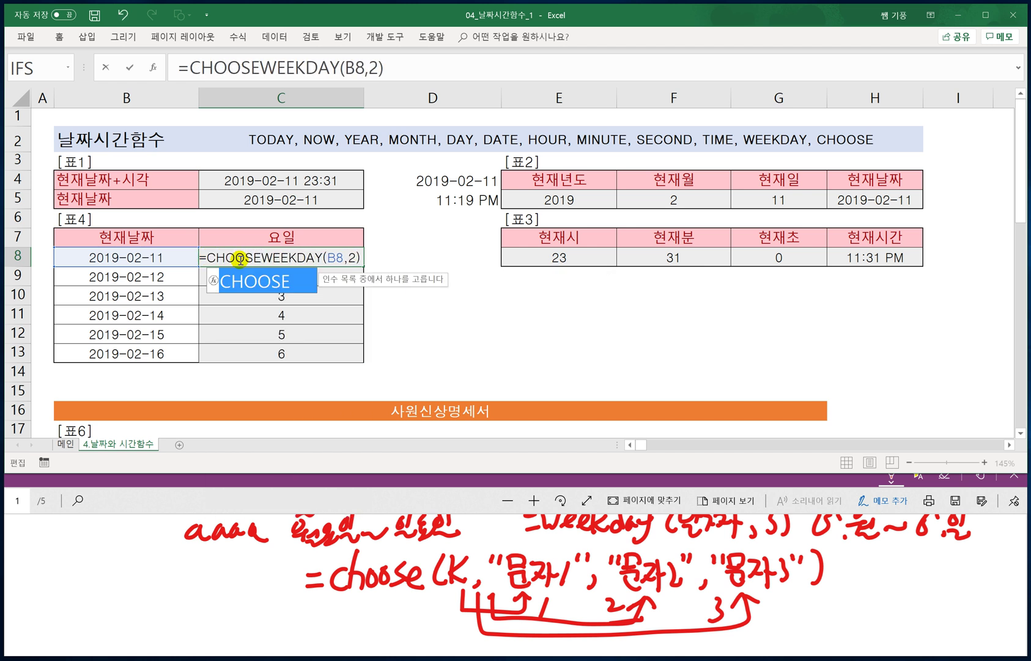
type("(")
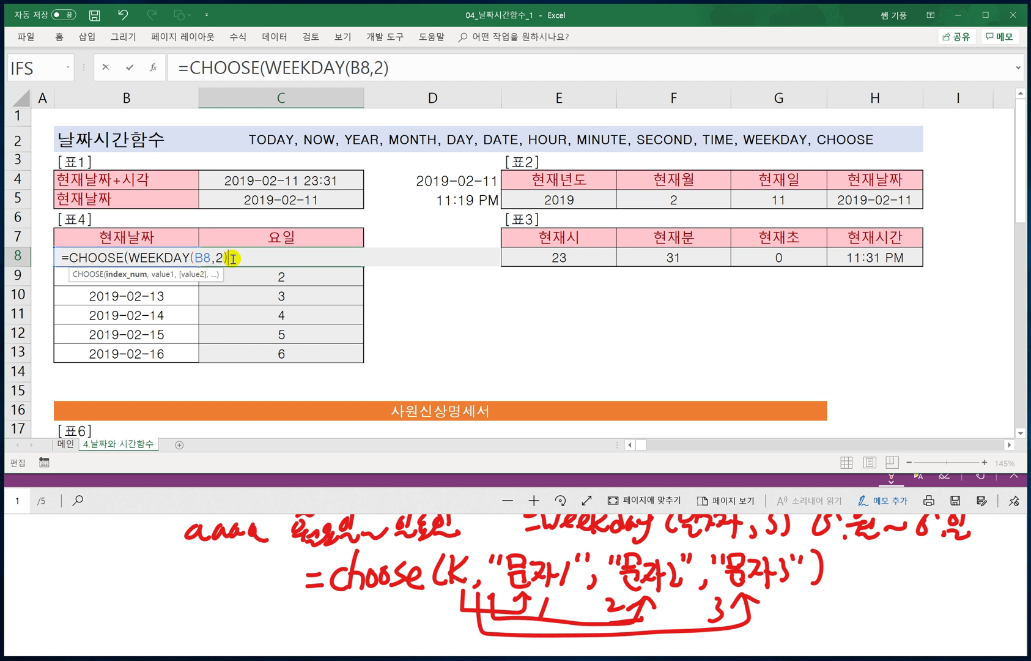
type(",")
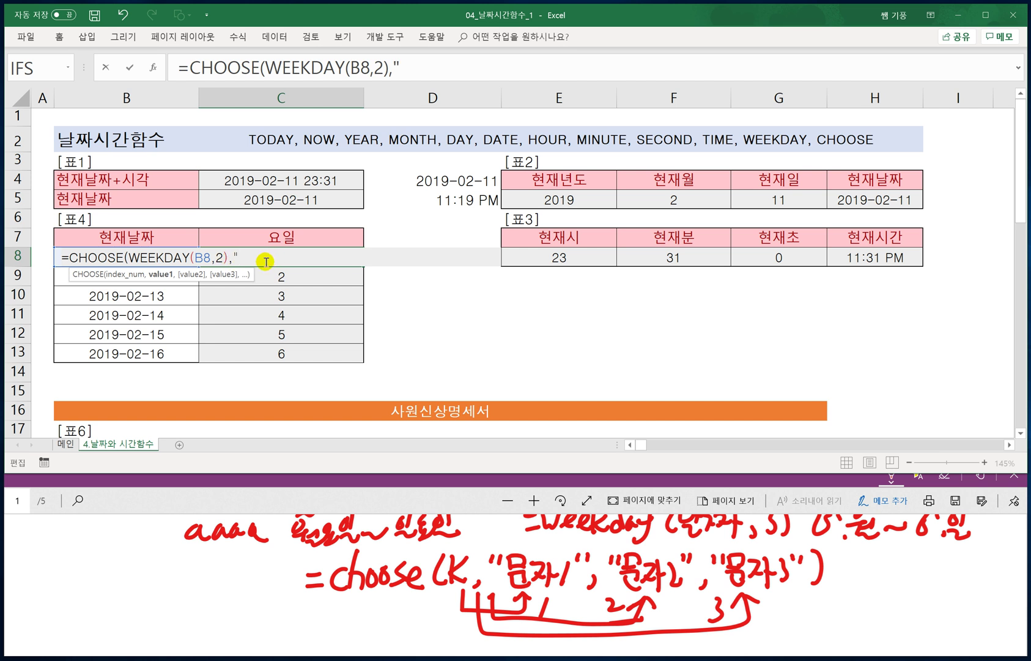
Add the CHOOSE values "월","화","수","목","금","토","일" and a closing parenthesis to the formula in C8.
type("월\",\"화\",")
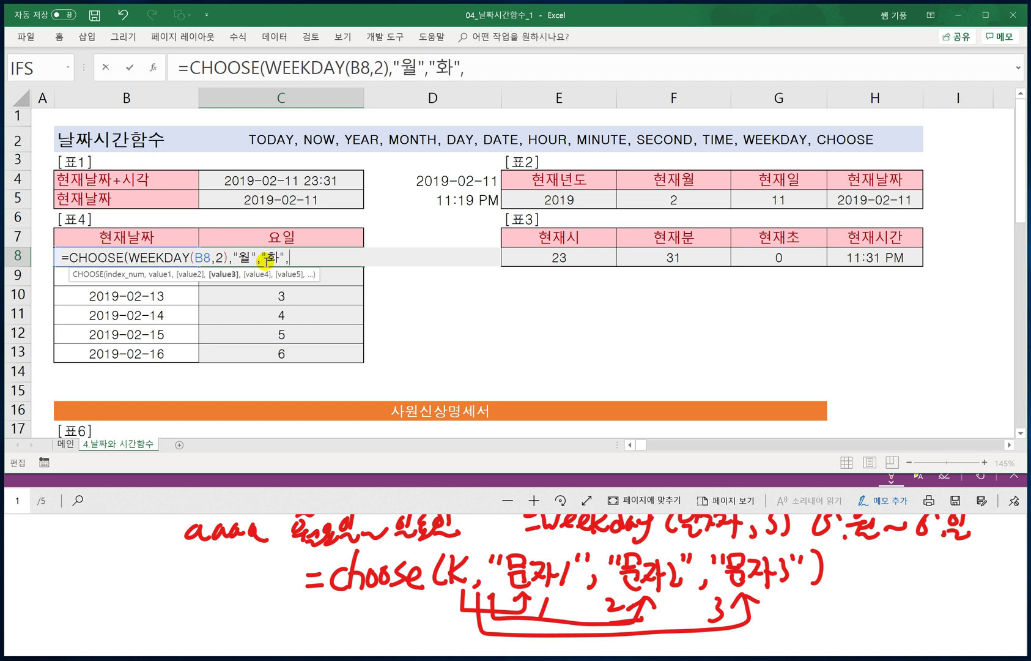
type("\"수\",\"목")
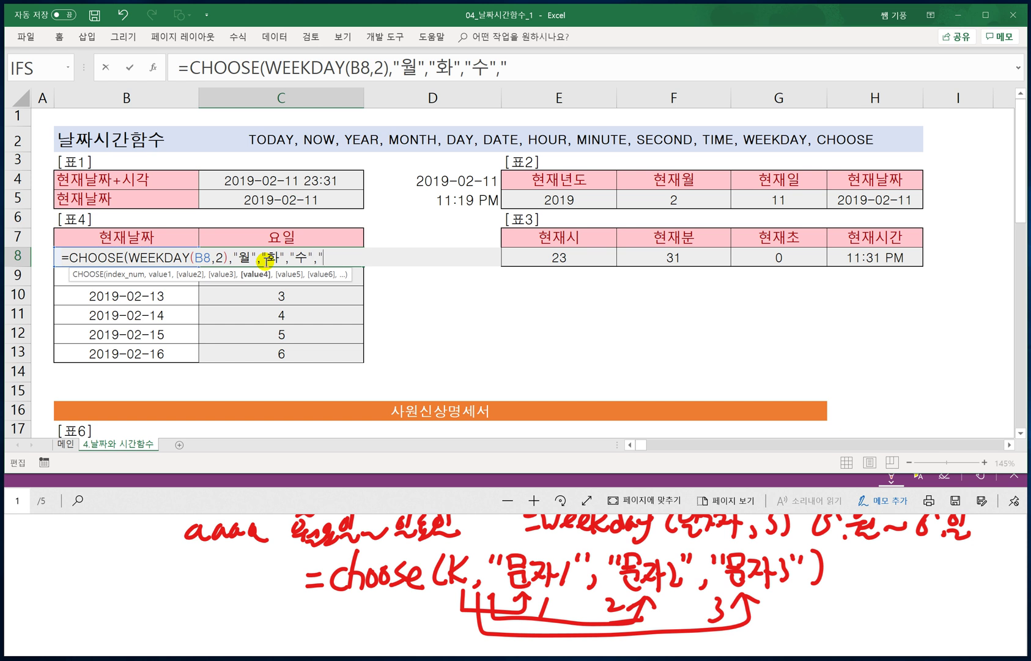
type("\",\"금")
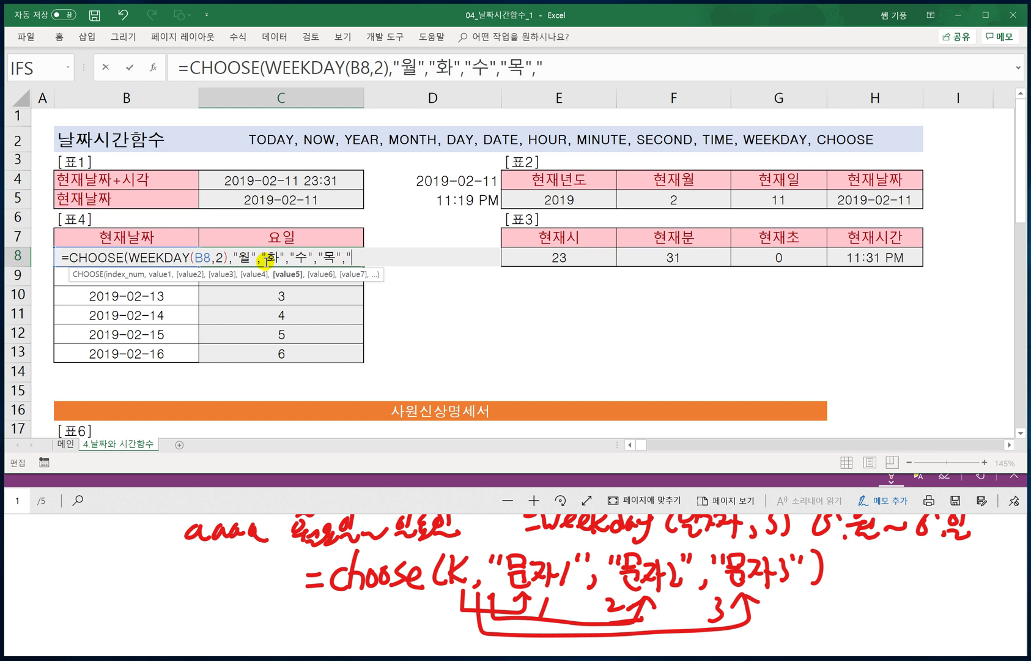
type("\",\"토")
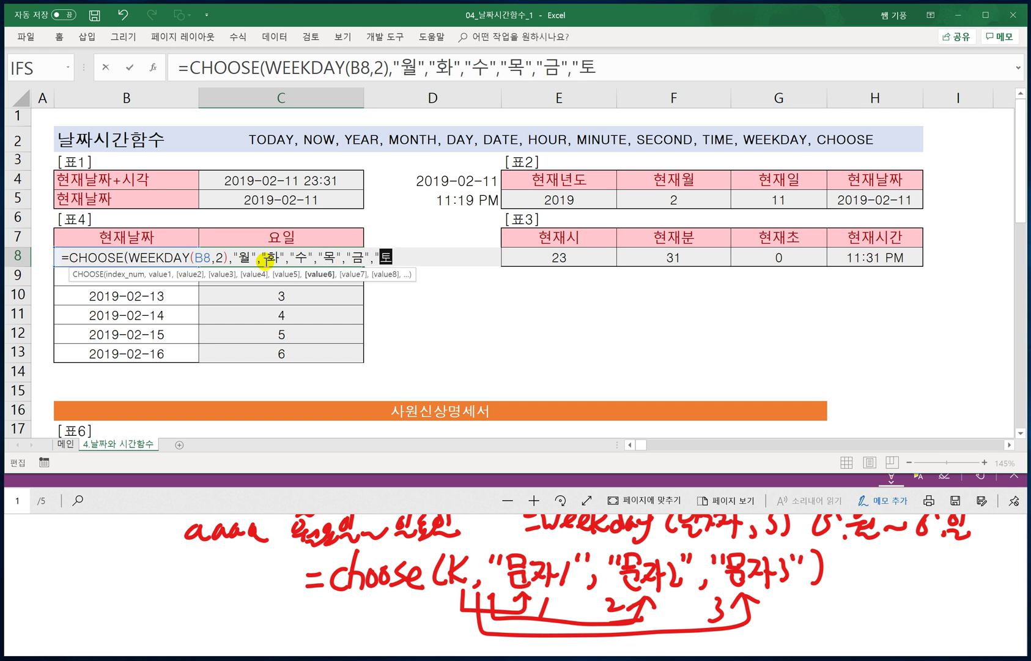
type("\",\"일")
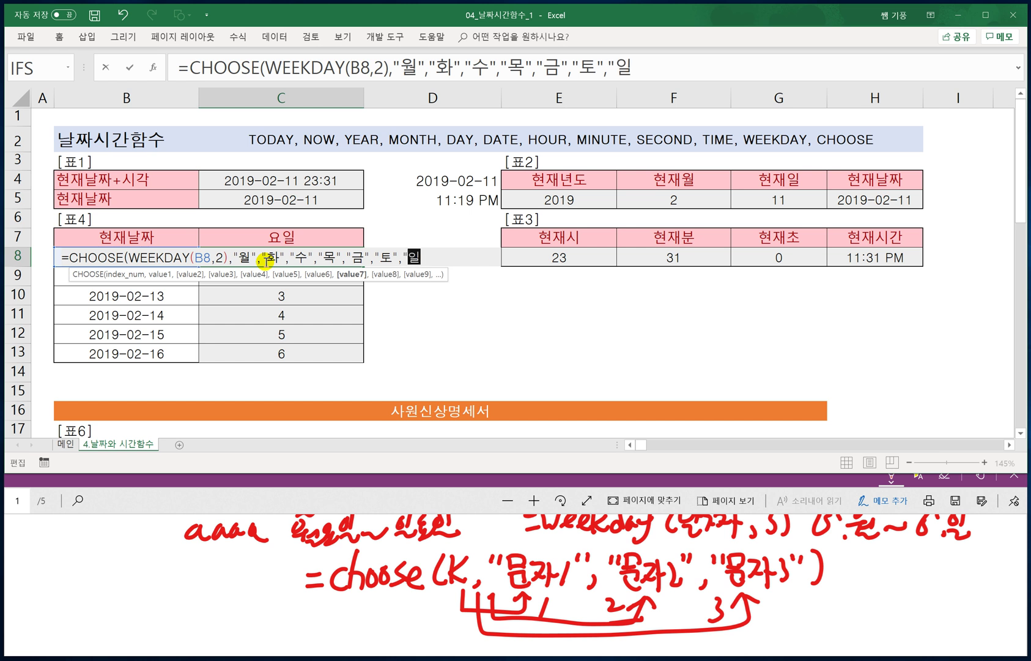
type("\")")
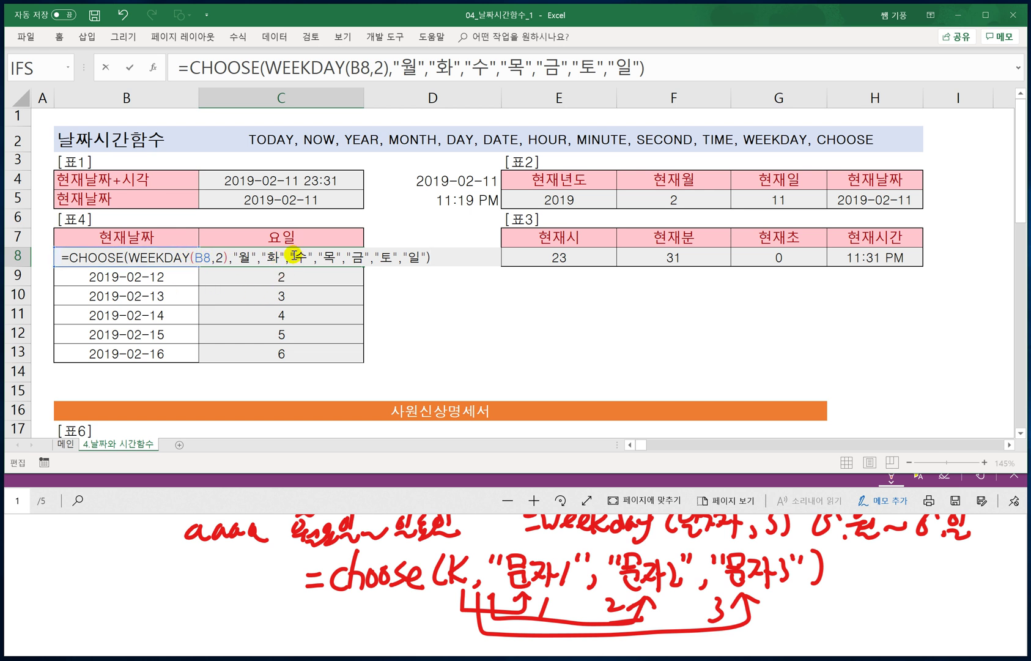
Try return type 1 in the WEEKDAY part of C8's formula and compare it with the handwritten WEEKDAY notes.
double_click(221, 259)
type("1")
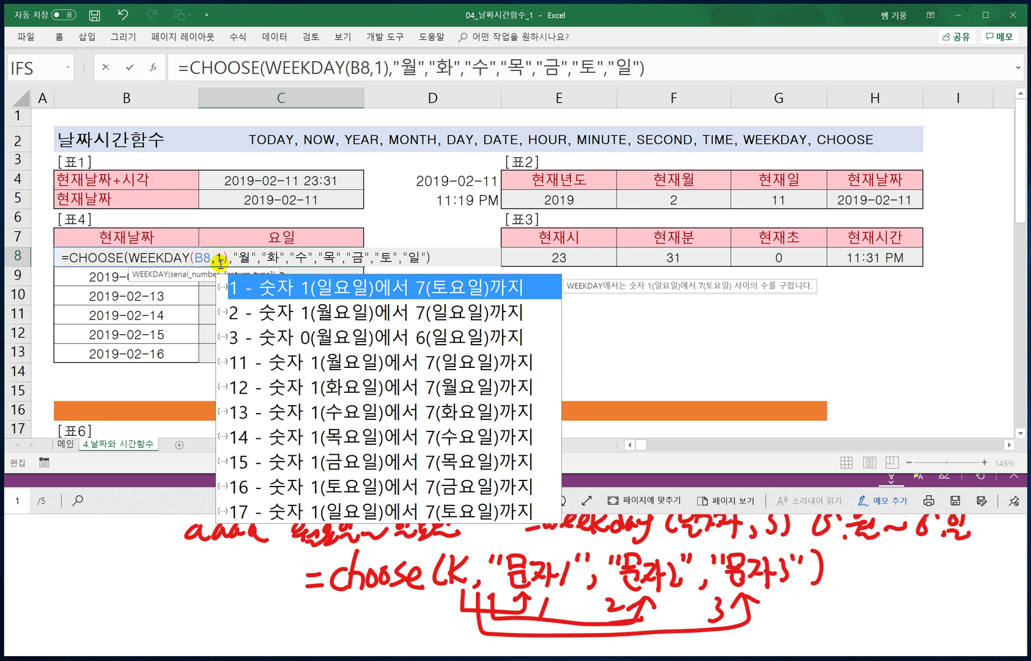
key("Escape")
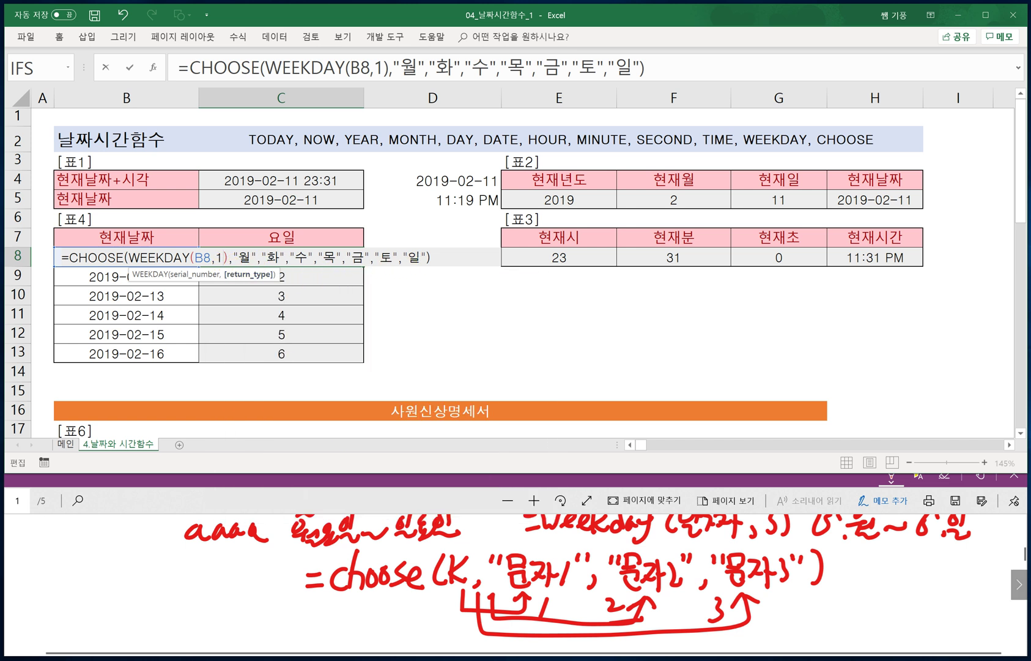
left_click(684, 601)
scroll(674, 559, "up", 3)
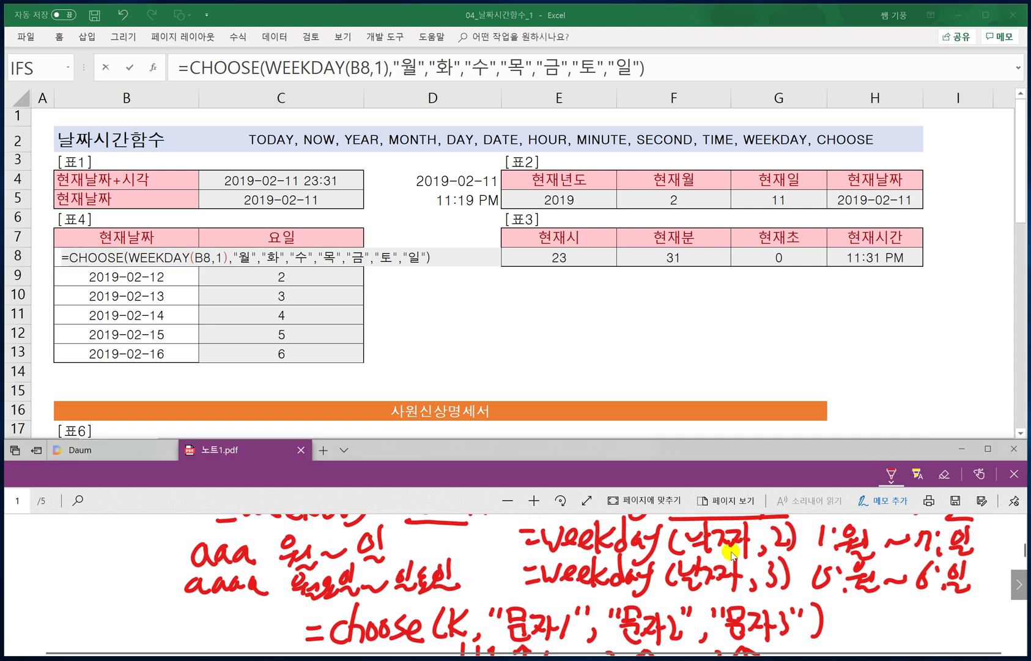
scroll(743, 554, "up", 2)
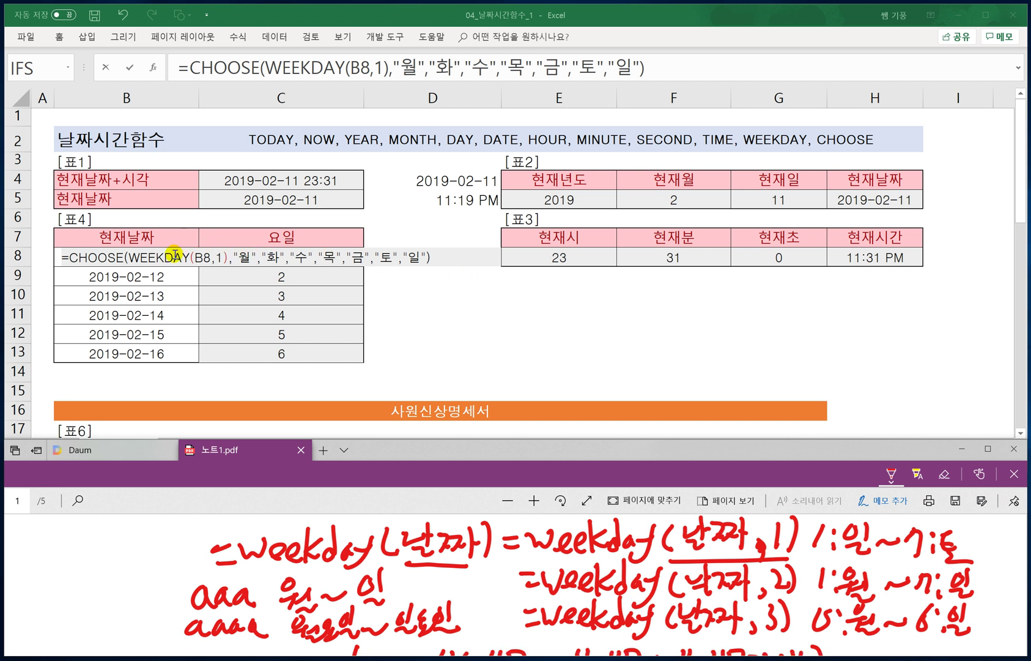
Set the WEEKDAY return type in C8's formula to 2 and enter the formula.
left_click(222, 257)
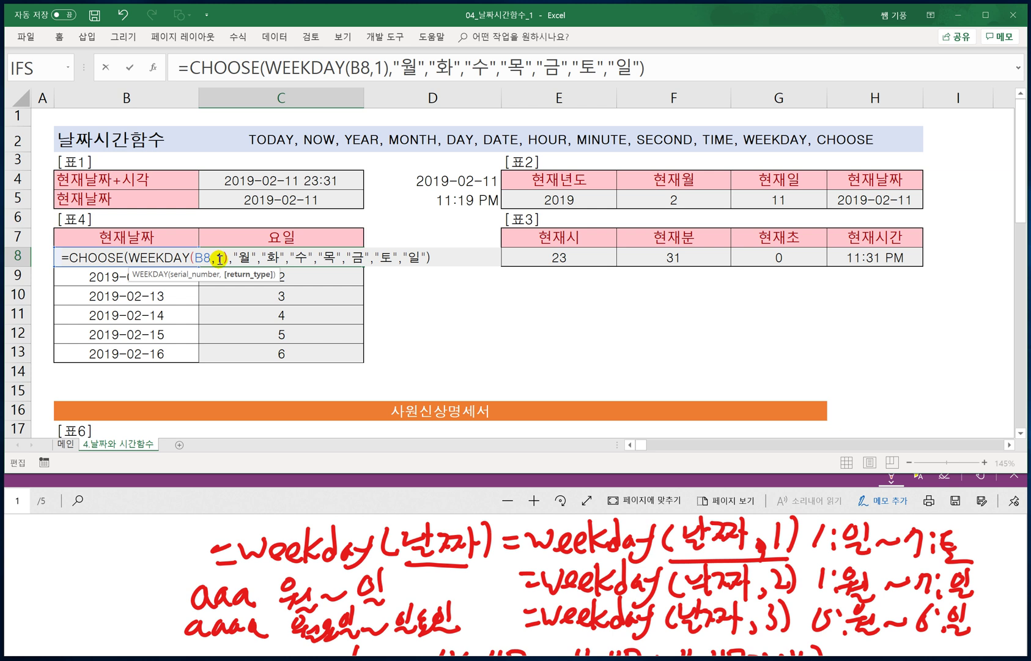
key("BackSpace")
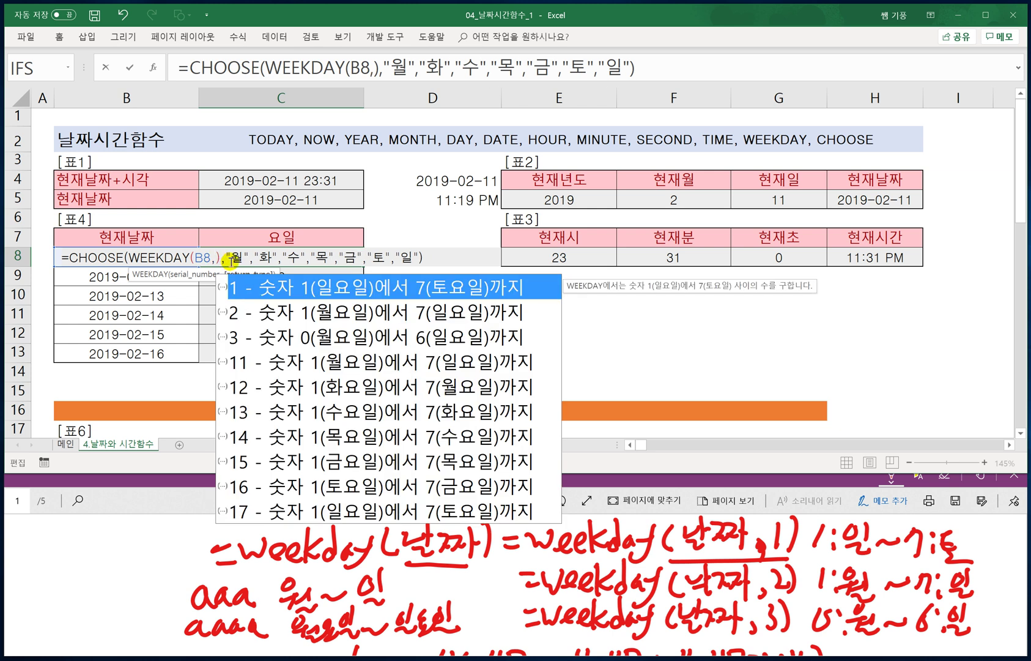
type("2")
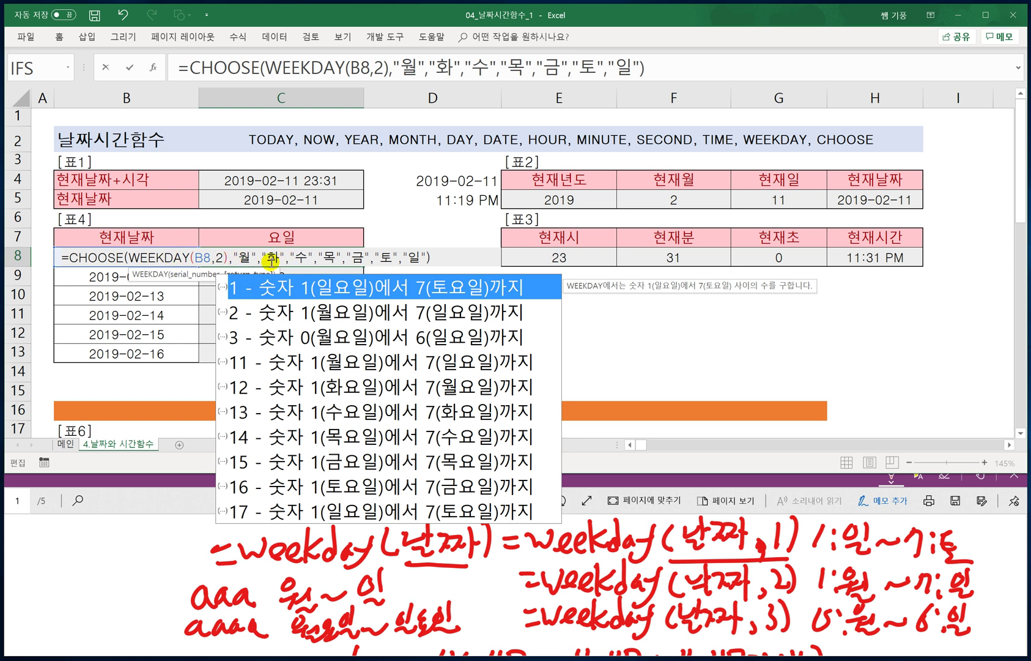
key("Return")
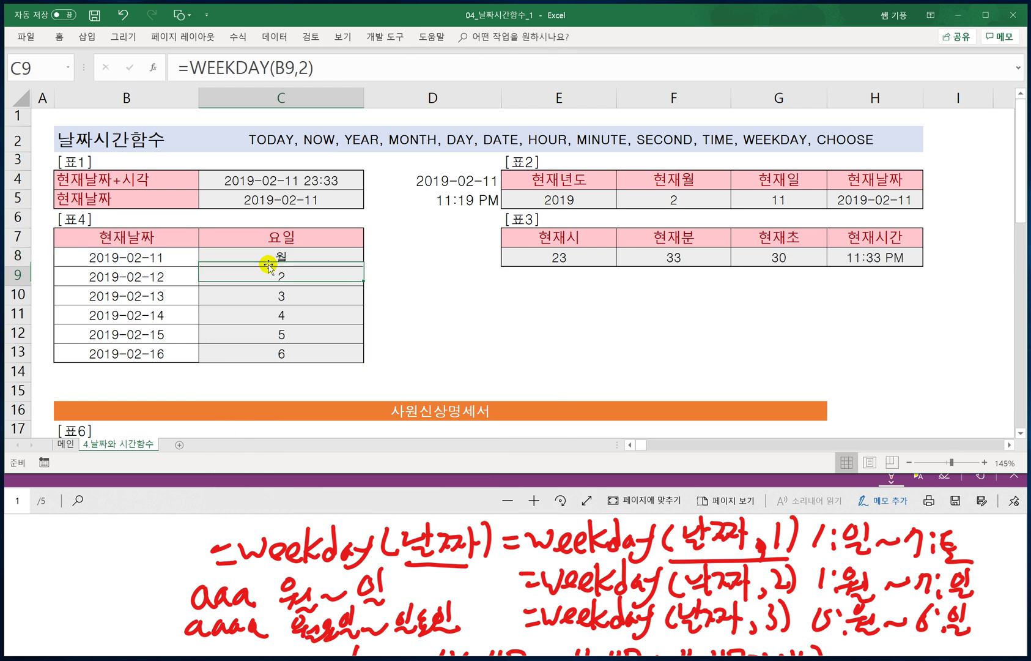
Copy the CHOOSE formula from C8 down through C13.
left_click(306, 260)
left_click_drag(357, 262, 358, 366)
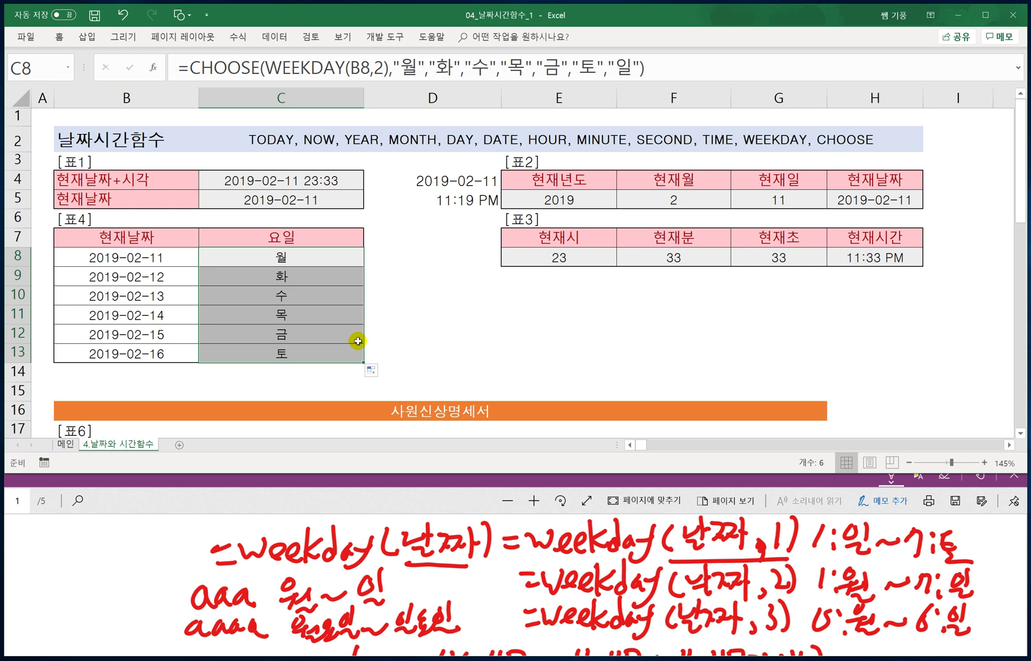
left_click(410, 334)
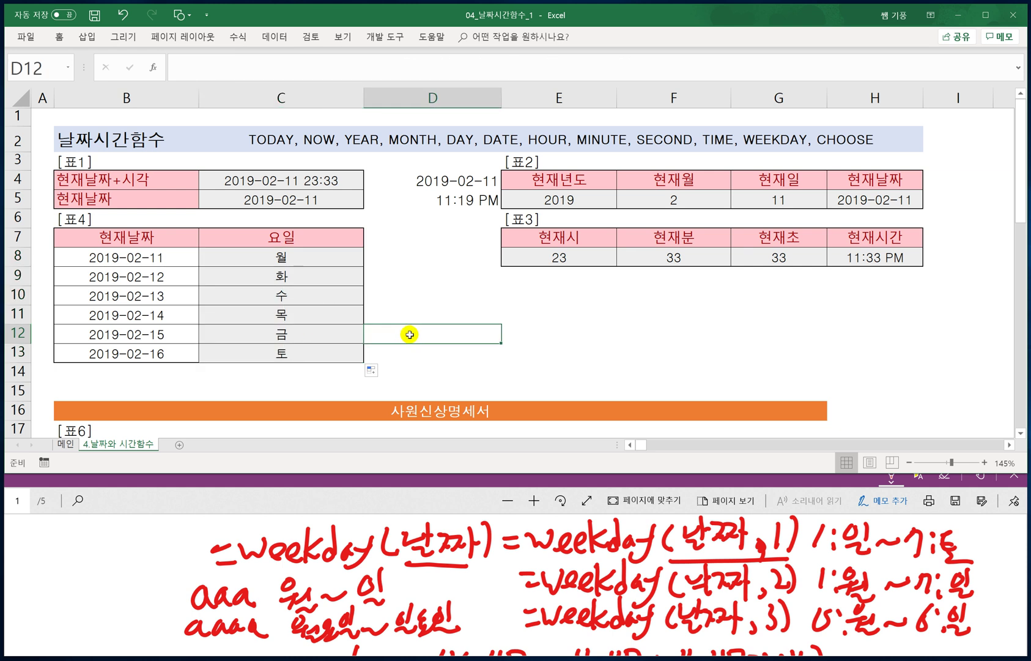
Go to the employee table [표6] and handwrite the LEFT syntax =left("문자",K) below the CHOOSE notes.
scroll(409, 334, "down", 2)
scroll(410, 334, "down", 1)
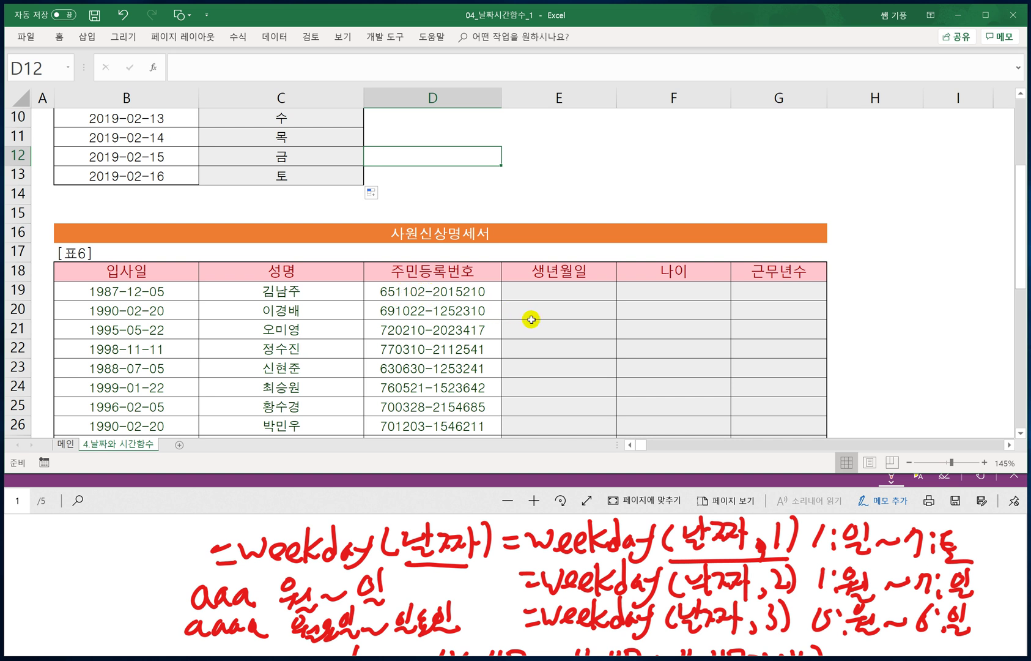
scroll(530, 585, "down", 1)
scroll(530, 584, "down", 2)
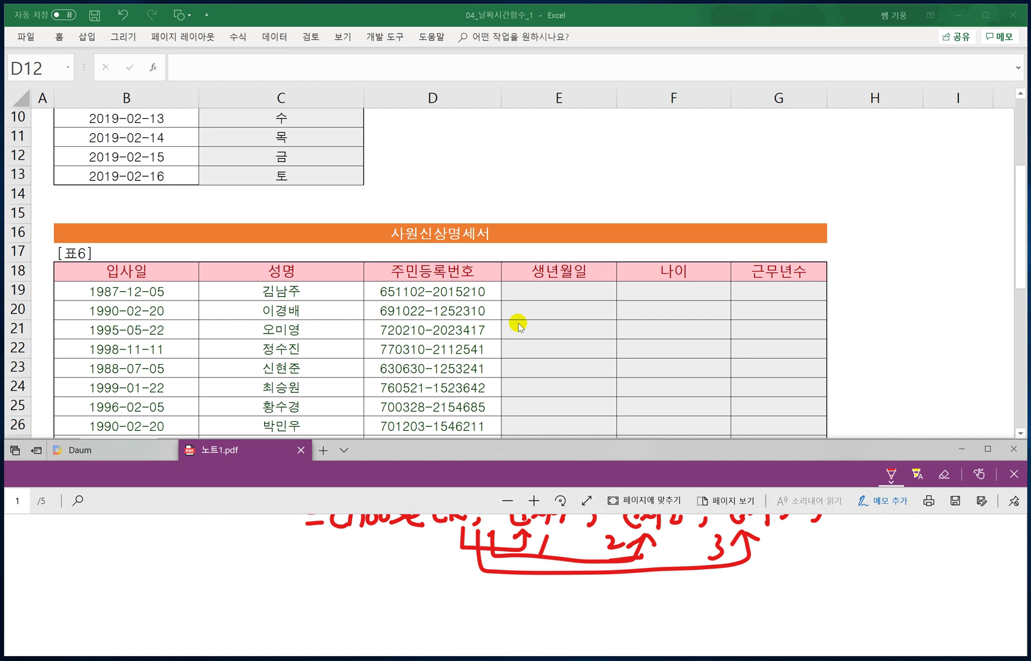
scroll(520, 327, "down", 1)
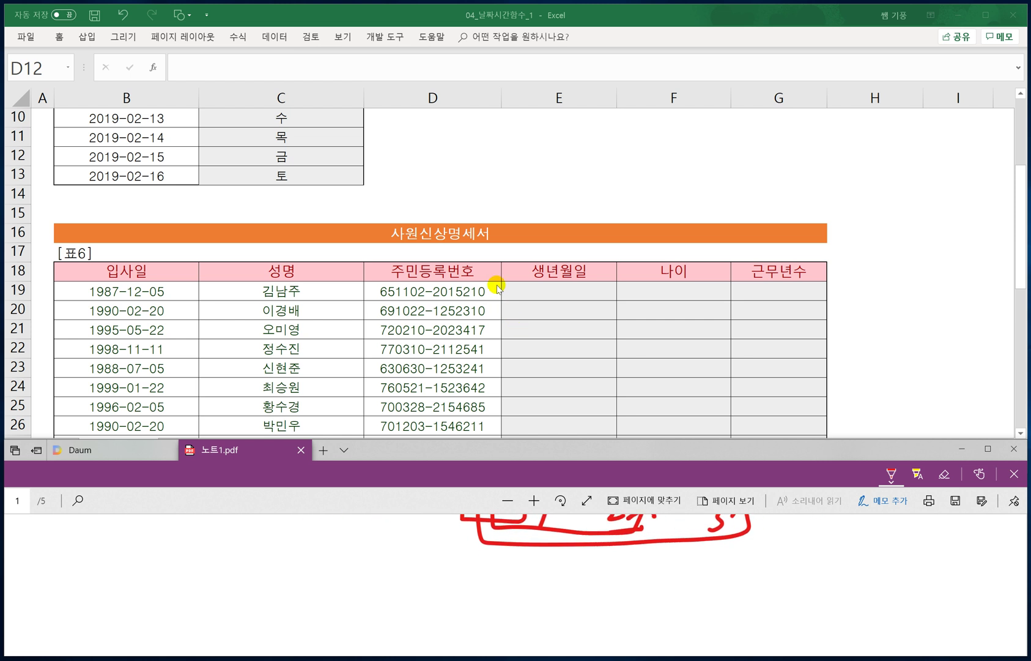
left_click_drag(182, 581, 239, 577)
left_click_drag(265, 533, 247, 591)
left_click_drag(232, 572, 279, 560)
mouse_move(271, 557)
left_mouse_down()
mouse_move(289, 580)
mouse_move(334, 561)
left_mouse_up()
left_click_drag(331, 540, 349, 553)
mouse_move(333, 562)
left_mouse_down()
mouse_move(354, 562)
mouse_move(356, 579)
left_mouse_up()
left_click_drag(356, 546, 375, 561)
mouse_move(372, 541)
left_mouse_down()
mouse_move(379, 581)
mouse_move(419, 569)
left_mouse_up()
mouse_move(438, 541)
left_mouse_down()
mouse_move(423, 558)
mouse_move(438, 562)
left_mouse_up()
left_click_drag(441, 530, 435, 571)
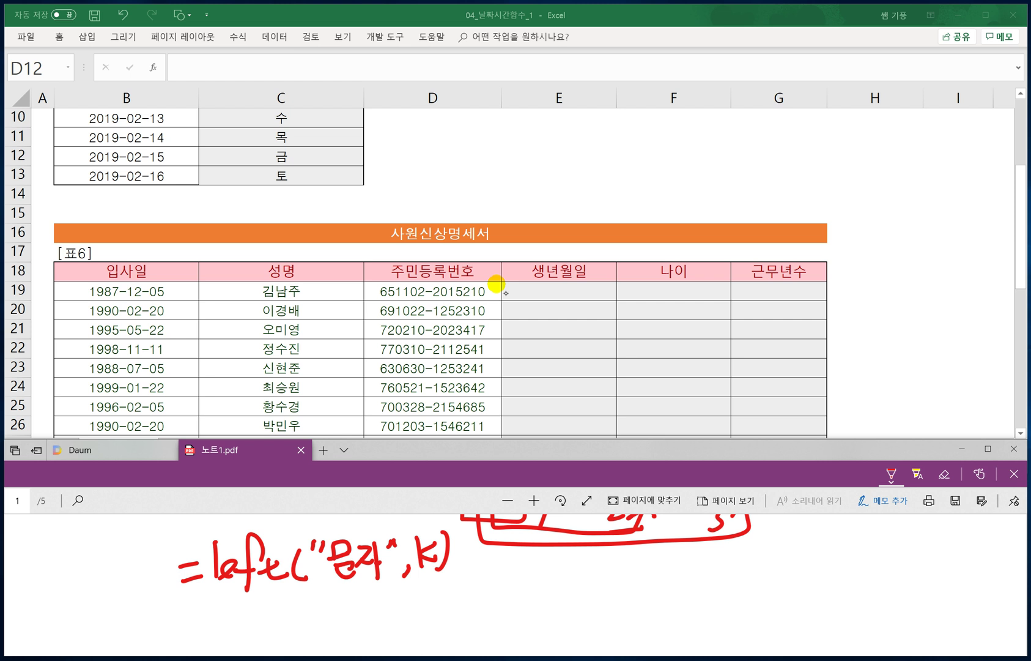
Handwrite a LEFT example below the syntax that takes 2 characters from the teacher's nickname, including its result.
left_click_drag(189, 607, 205, 603)
mouse_move(191, 620)
left_mouse_down()
mouse_move(219, 609)
mouse_move(257, 638)
mouse_move(268, 616)
left_mouse_up()
left_click_drag(280, 604, 286, 609)
mouse_move(271, 624)
left_mouse_down()
mouse_move(293, 613)
mouse_move(303, 623)
left_mouse_up()
mouse_move(319, 597)
left_mouse_down()
mouse_move(315, 631)
mouse_move(330, 609)
mouse_move(323, 607)
mouse_move(348, 623)
left_mouse_up()
left_click_drag(362, 596, 363, 623)
mouse_move(368, 593)
left_mouse_down()
mouse_move(383, 607)
mouse_move(373, 608)
left_mouse_up()
mouse_move(367, 611)
left_mouse_down()
mouse_move(387, 609)
mouse_move(384, 629)
mouse_move(407, 612)
left_mouse_up()
mouse_move(421, 595)
left_mouse_down()
mouse_move(416, 618)
mouse_move(435, 597)
left_mouse_up()
mouse_move(431, 589)
left_mouse_down()
mouse_move(441, 628)
mouse_move(455, 608)
mouse_move(481, 619)
mouse_move(513, 595)
mouse_move(512, 604)
left_mouse_up()
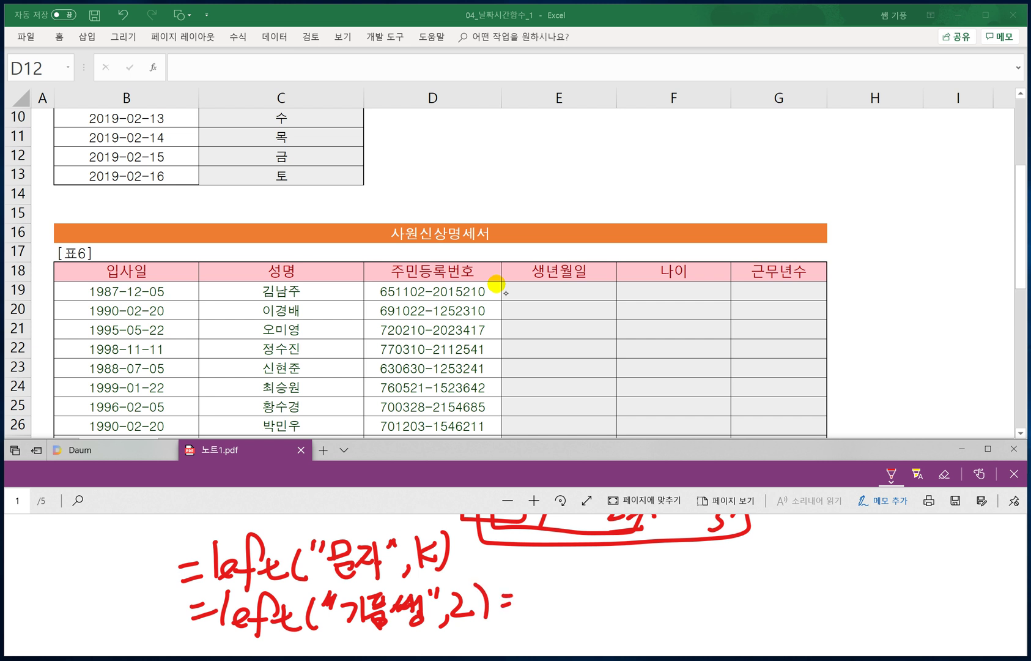
left_click_drag(376, 619, 393, 624)
left_click_drag(520, 586, 542, 616)
left_click_drag(546, 583, 564, 602)
left_click_drag(549, 609, 568, 623)
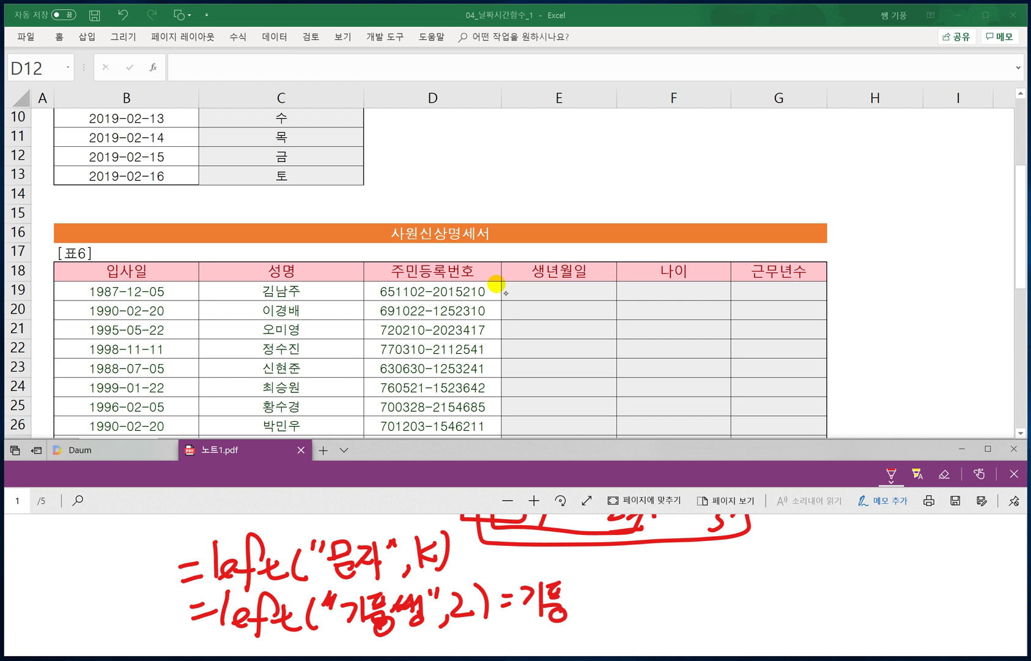
Handwrite a RIGHT example beside it with the same nickname and 2 characters, and draw a leftward arrow under the text.
left_click_drag(616, 591, 632, 597)
mouse_move(647, 564)
left_mouse_down()
mouse_move(638, 602)
mouse_move(661, 598)
mouse_move(668, 610)
left_mouse_up()
left_click_drag(695, 563, 687, 597)
mouse_move(690, 593)
left_mouse_down()
mouse_move(719, 588)
mouse_move(717, 600)
mouse_move(733, 600)
mouse_move(750, 573)
left_mouse_up()
left_click_drag(758, 566, 772, 589)
mouse_move(781, 565)
left_mouse_down()
mouse_move(783, 593)
mouse_move(801, 573)
mouse_move(808, 596)
mouse_move(805, 581)
left_mouse_up()
mouse_move(827, 565)
left_mouse_down()
mouse_move(818, 580)
mouse_move(838, 589)
left_mouse_up()
mouse_move(821, 581)
left_mouse_down()
mouse_move(823, 602)
mouse_move(839, 601)
left_mouse_up()
left_click_drag(845, 558, 837, 597)
left_click_drag(854, 557, 855, 574)
mouse_move(868, 586)
left_mouse_down()
mouse_move(863, 602)
mouse_move(901, 586)
mouse_move(801, 611)
mouse_move(811, 619)
left_mouse_up()
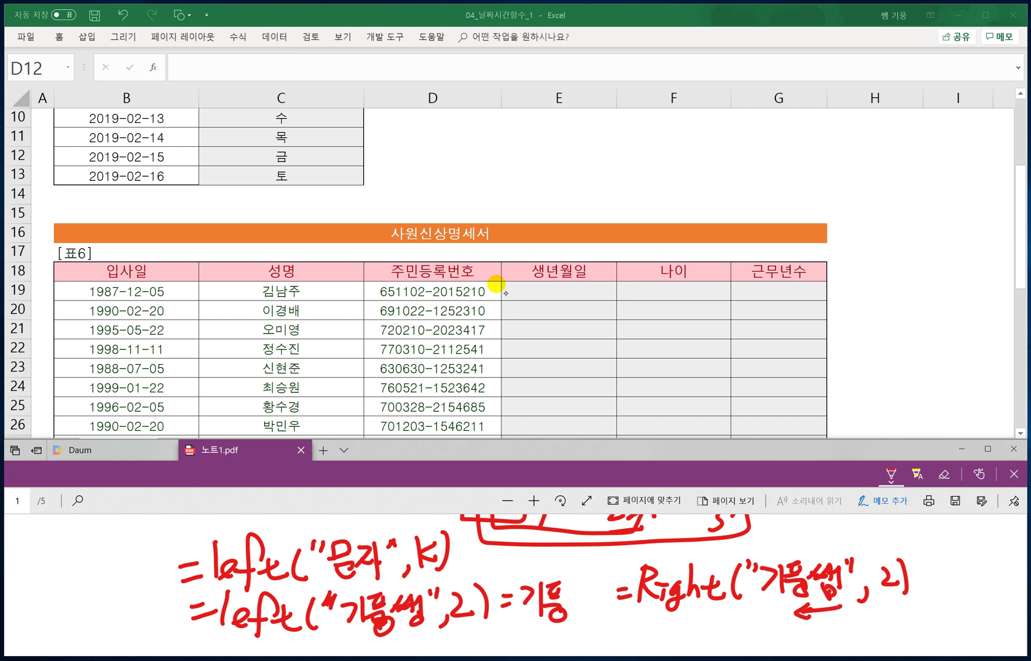
Add an equals sign and the two-character result after the RIGHT example.
left_click_drag(919, 584, 956, 560)
left_click_drag(945, 564, 944, 576)
left_click_drag(952, 562, 955, 577)
left_click_drag(938, 586, 959, 582)
left_click_drag(964, 575, 979, 585)
mouse_move(983, 563)
left_mouse_down()
mouse_move(982, 586)
mouse_move(991, 576)
left_mouse_up()
left_click_drag(992, 565, 991, 590)
left_click_drag(974, 585, 988, 602)
left_click_drag(978, 603, 987, 601)
Handwrite the start of the MID syntax, =mid("문자", below the LEFT example.
scroll(530, 584, "down", 1)
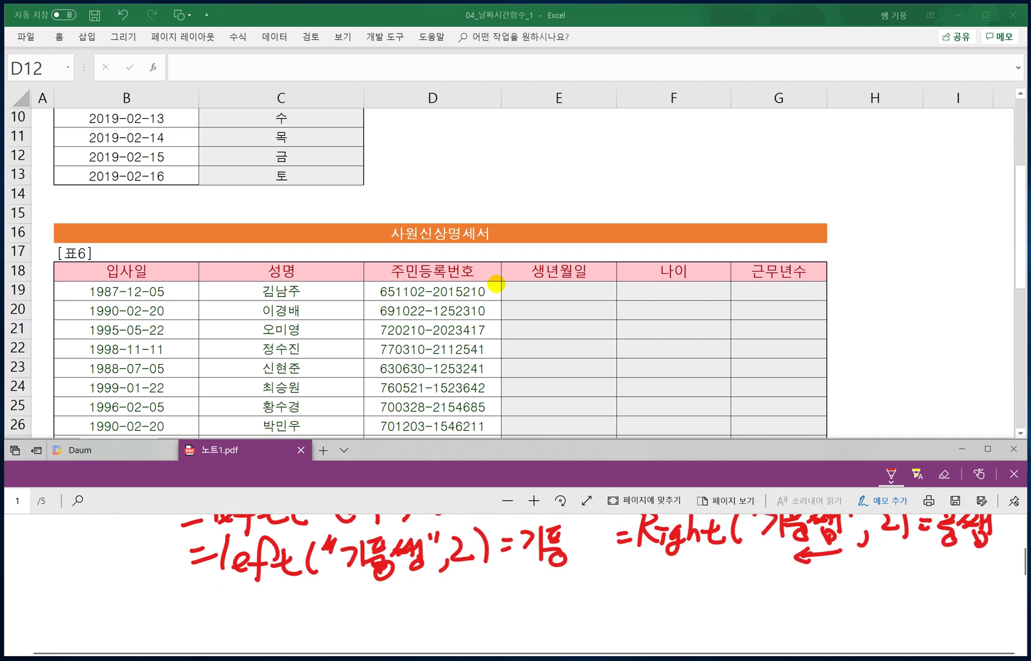
left_click_drag(200, 606, 277, 621)
mouse_move(289, 579)
left_mouse_down()
mouse_move(292, 614)
mouse_move(309, 619)
mouse_move(331, 600)
left_mouse_up()
left_click(312, 586)
mouse_move(342, 589)
left_mouse_down()
mouse_move(344, 603)
mouse_move(358, 598)
left_mouse_up()
mouse_move(358, 600)
left_mouse_down()
mouse_move(346, 602)
mouse_move(359, 603)
left_mouse_up()
mouse_move(348, 608)
left_mouse_down()
mouse_move(362, 619)
mouse_move(374, 591)
left_mouse_up()
left_click_drag(373, 592, 386, 621)
left_click_drag(387, 605, 397, 597)
mouse_move(408, 584)
left_mouse_down()
mouse_move(413, 620)
mouse_move(430, 607)
left_mouse_up()
Complete the MID syntax with the arguments 시작위치 and K and a closing parenthesis.
left_click_drag(437, 597, 454, 611)
left_click_drag(455, 589, 471, 586)
mouse_move(470, 587)
left_mouse_down()
mouse_move(456, 606)
mouse_move(474, 602)
left_mouse_up()
mouse_move(477, 583)
left_mouse_down()
mouse_move(478, 607)
mouse_move(488, 596)
left_mouse_up()
mouse_move(466, 604)
left_mouse_down()
mouse_move(484, 620)
mouse_move(493, 600)
left_mouse_up()
left_click_drag(482, 604, 506, 613)
mouse_move(507, 586)
left_mouse_down()
mouse_move(511, 614)
mouse_move(525, 596)
left_mouse_up()
left_click_drag(514, 589, 531, 605)
mouse_move(534, 580)
left_mouse_down()
mouse_move(535, 617)
mouse_move(553, 617)
left_mouse_up()
mouse_move(559, 580)
left_mouse_down()
mouse_move(557, 608)
mouse_move(560, 597)
left_mouse_up()
mouse_move(562, 597)
left_mouse_down()
mouse_move(580, 607)
mouse_move(626, 585)
mouse_move(630, 595)
left_mouse_up()
Handwrite the start of a MID example beside the syntax, using a six-character phrase that ends in the teacher's nickname.
left_click_drag(633, 597, 657, 587)
left_click_drag(657, 589, 685, 603)
left_click(695, 564)
mouse_move(698, 566)
left_mouse_down()
mouse_move(696, 605)
mouse_move(711, 605)
mouse_move(723, 579)
left_mouse_up()
left_click_drag(733, 571, 749, 599)
left_click_drag(753, 577, 754, 601)
left_click_drag(761, 575, 772, 589)
mouse_move(755, 592)
left_mouse_down()
mouse_move(772, 591)
mouse_move(772, 609)
mouse_move(743, 588)
mouse_move(764, 579)
mouse_move(742, 593)
mouse_move(756, 610)
mouse_move(768, 577)
mouse_move(782, 597)
left_mouse_up()
mouse_move(768, 594)
left_mouse_down()
mouse_move(785, 610)
mouse_move(796, 590)
mouse_move(802, 597)
left_mouse_up()
mouse_move(789, 591)
left_mouse_down()
mouse_move(806, 607)
mouse_move(823, 598)
left_mouse_up()
mouse_move(827, 575)
left_mouse_down()
mouse_move(841, 574)
mouse_move(846, 593)
left_mouse_up()
left_click_drag(832, 597, 843, 607)
left_click_drag(843, 579, 857, 589)
left_click_drag(862, 578, 869, 592)
left_click_drag(870, 575, 875, 610)
Complete the MID example with start position 4, character count 2, a closing parenthesis and an equals sign.
mouse_move(877, 576)
left_mouse_down()
mouse_move(878, 597)
mouse_move(894, 585)
mouse_move(898, 614)
left_mouse_up()
mouse_move(918, 572)
left_mouse_down()
mouse_move(912, 584)
mouse_move(932, 581)
left_mouse_up()
left_click_drag(925, 571, 929, 606)
left_click_drag(961, 568, 956, 595)
mouse_move(962, 574)
left_mouse_down()
mouse_move(963, 594)
mouse_move(984, 595)
mouse_move(982, 585)
left_mouse_up()
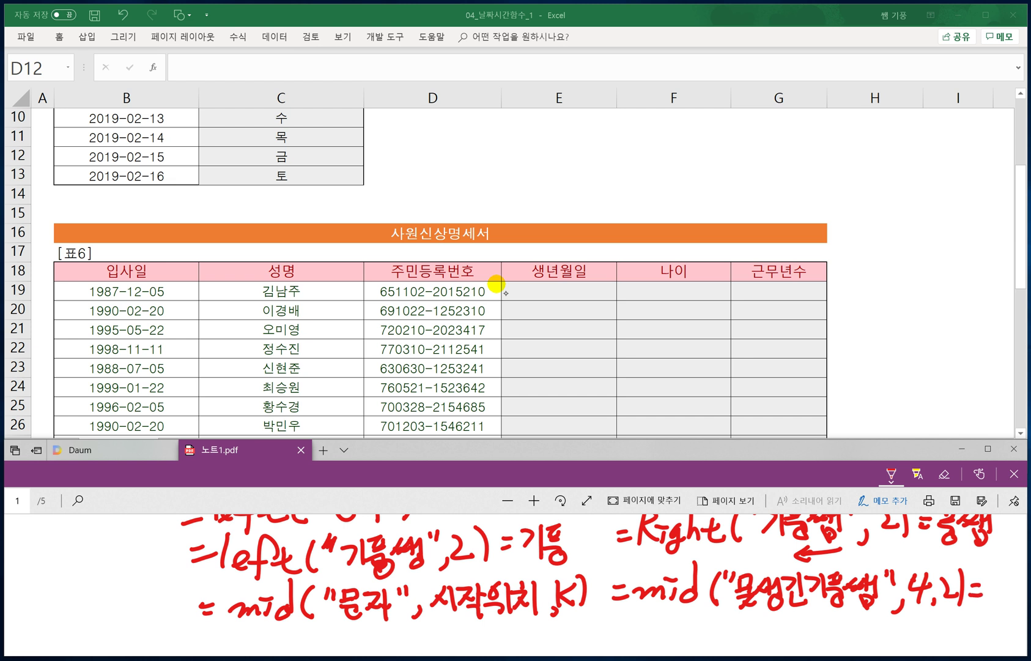
Number the phrase's characters 1 to 4, mark the two extracted characters 1 and 2, and write the MID result below.
mouse_move(746, 608)
left_mouse_down()
mouse_move(746, 628)
mouse_move(795, 628)
left_mouse_up()
mouse_move(814, 607)
left_mouse_down()
mouse_move(822, 629)
mouse_move(850, 627)
mouse_move(824, 647)
mouse_move(859, 646)
left_mouse_up()
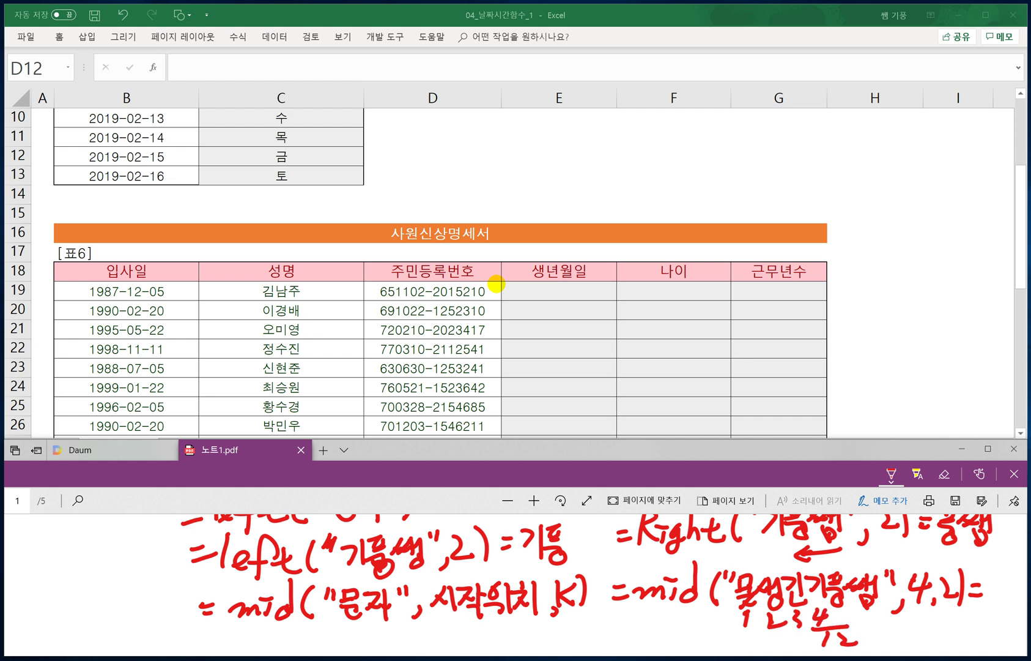
left_click_drag(927, 624, 947, 646)
mouse_move(959, 616)
left_mouse_down()
mouse_move(964, 627)
mouse_move(958, 619)
left_mouse_up()
mouse_move(956, 632)
left_mouse_down()
mouse_move(975, 630)
mouse_move(966, 647)
left_mouse_up()
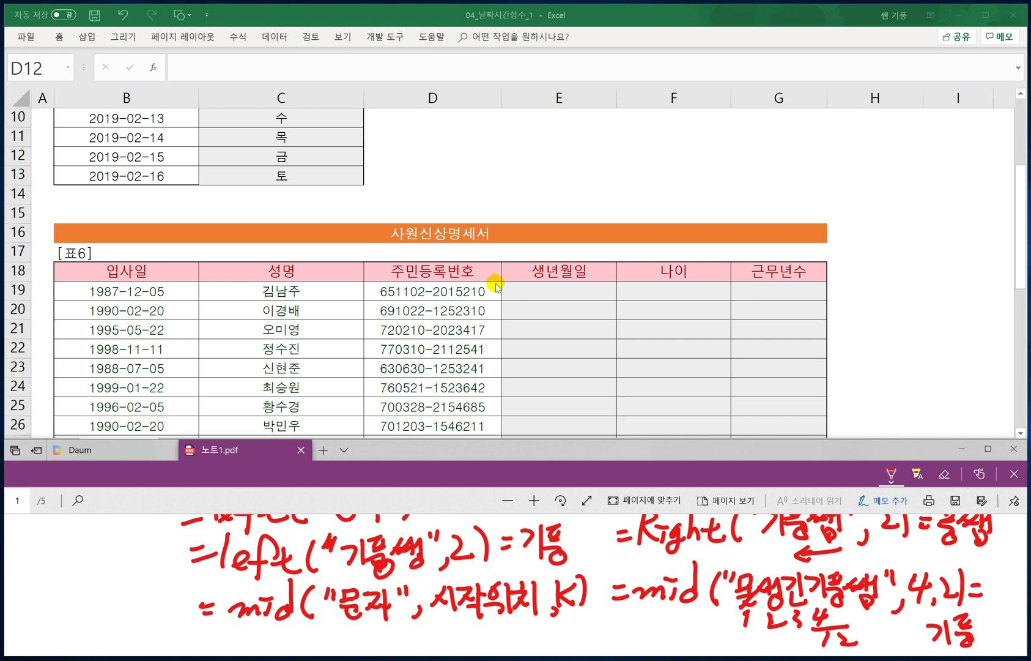
Start a DATE formula in the first 생년월일 cell, E19, up to its opening parenthesis.
left_click(524, 288)
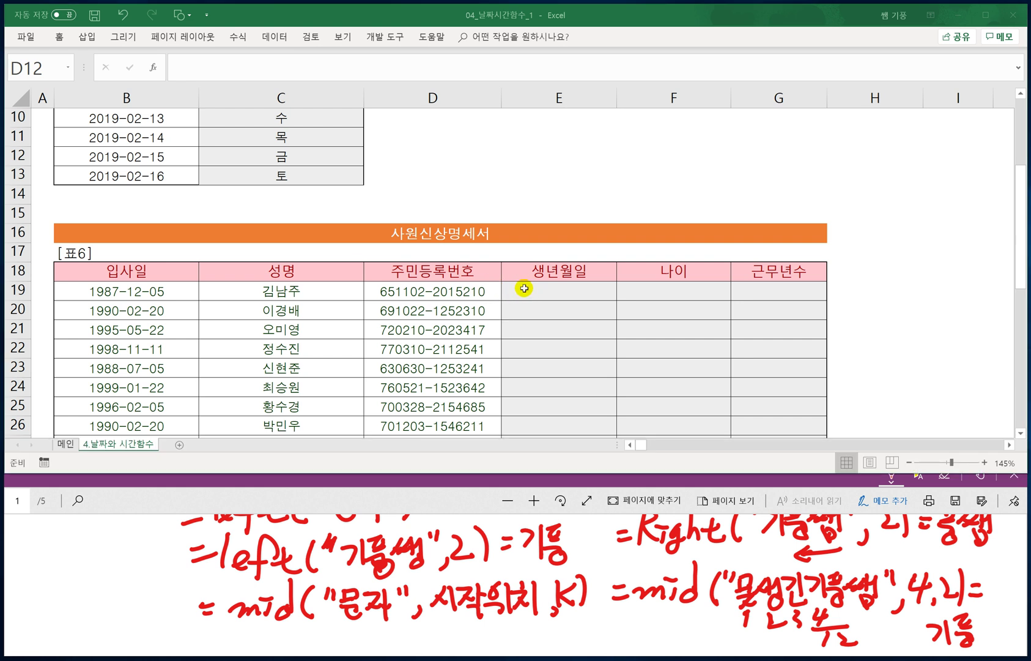
left_click(525, 288)
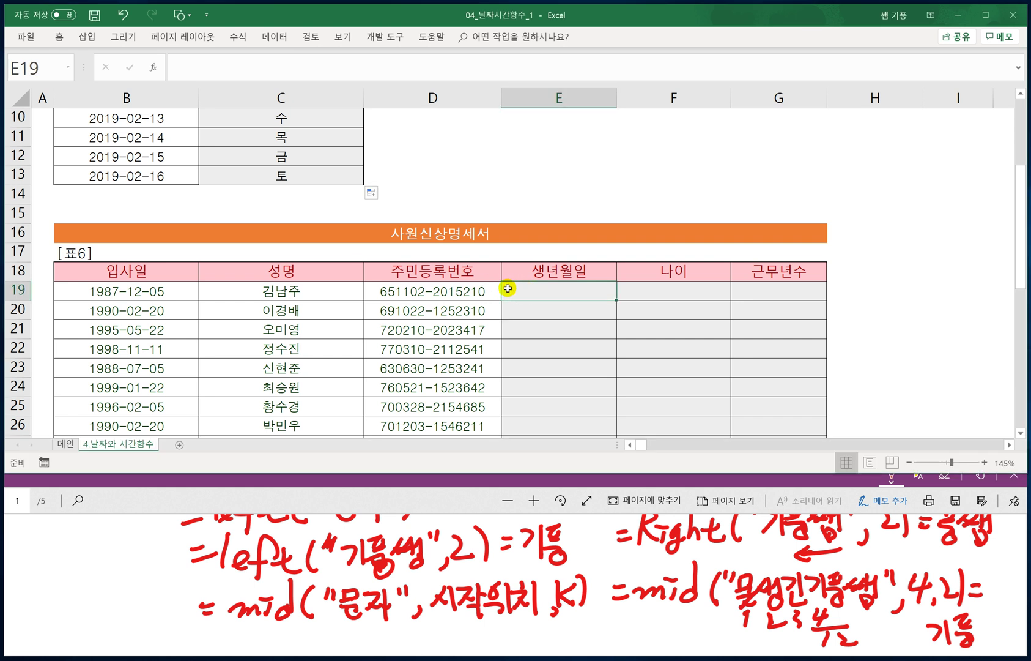
type("=")
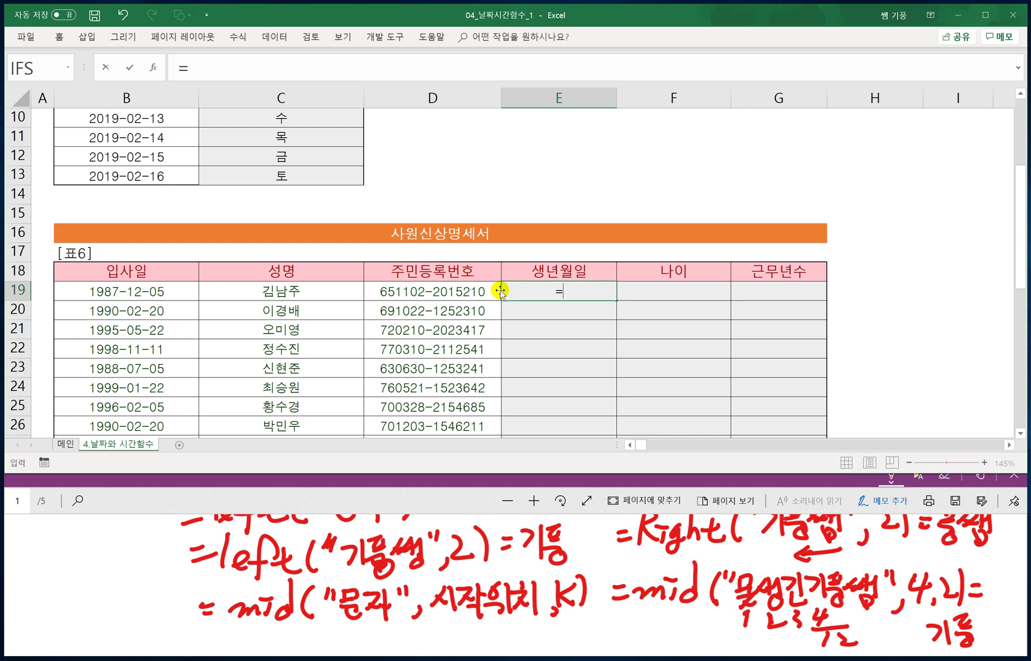
type("ㅇ")
key("BackSpace")
type("ㅇㅁㅅ")
key("BackSpace")
key("BackSpace")
key("BackSpace")
type("DATE")
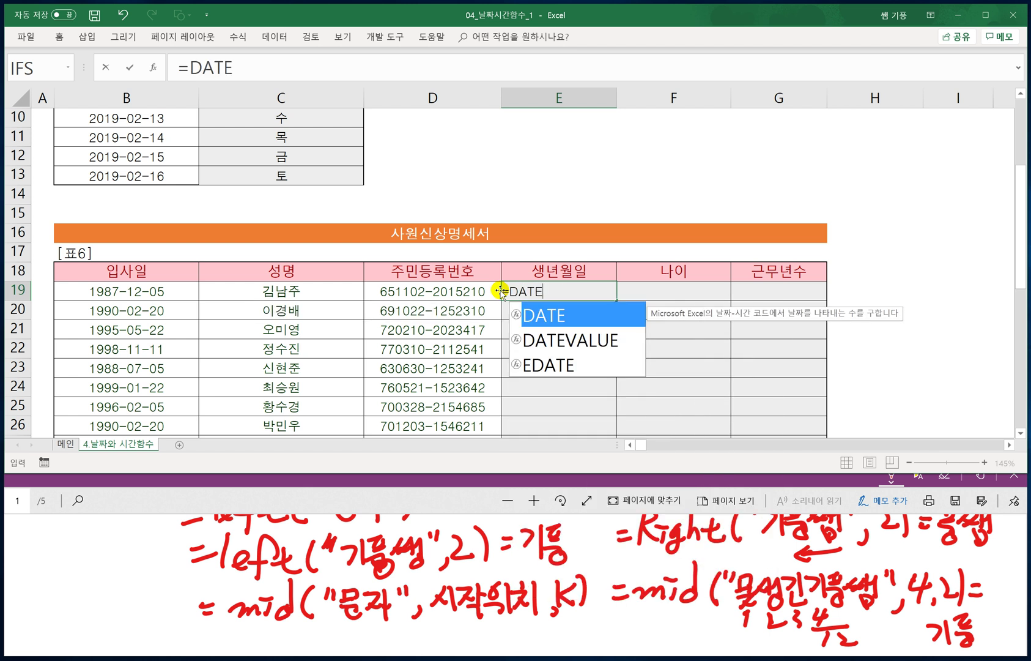
type("(")
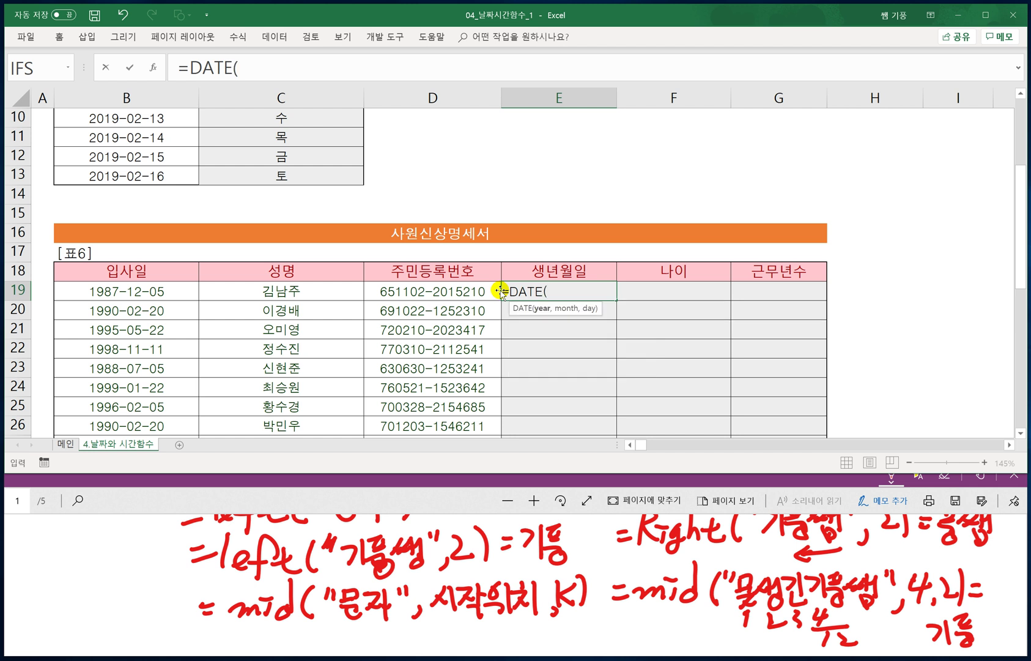
Handwrite the DATE syntax =Date(년,월,일) below the MID syntax in the PDF notes.
scroll(551, 581, "down", 1)
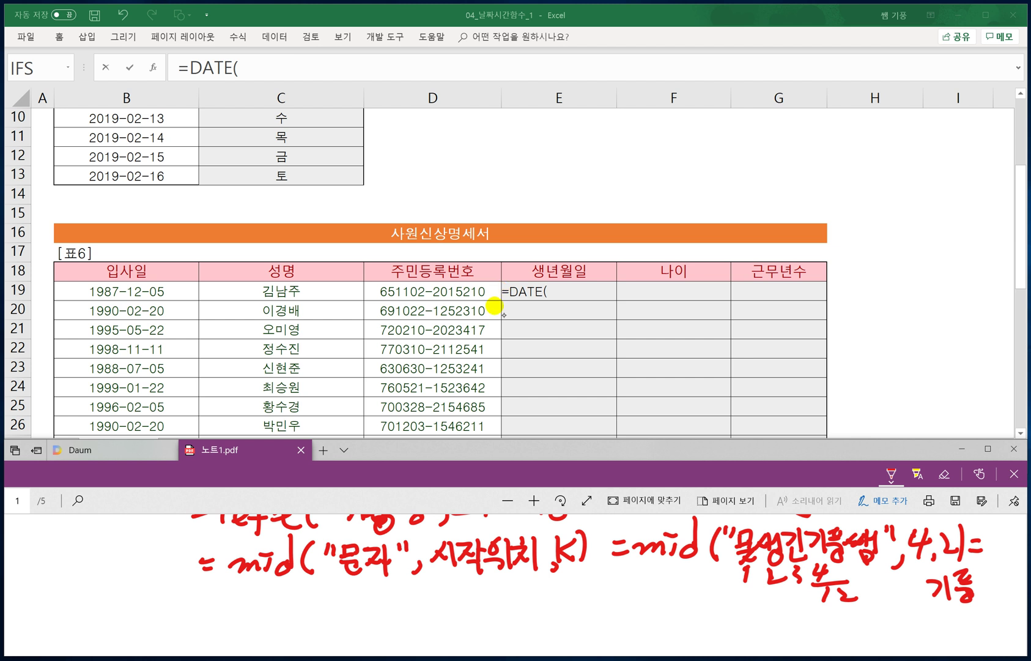
left_click_drag(205, 599, 224, 605)
left_click_drag(212, 618, 333, 622)
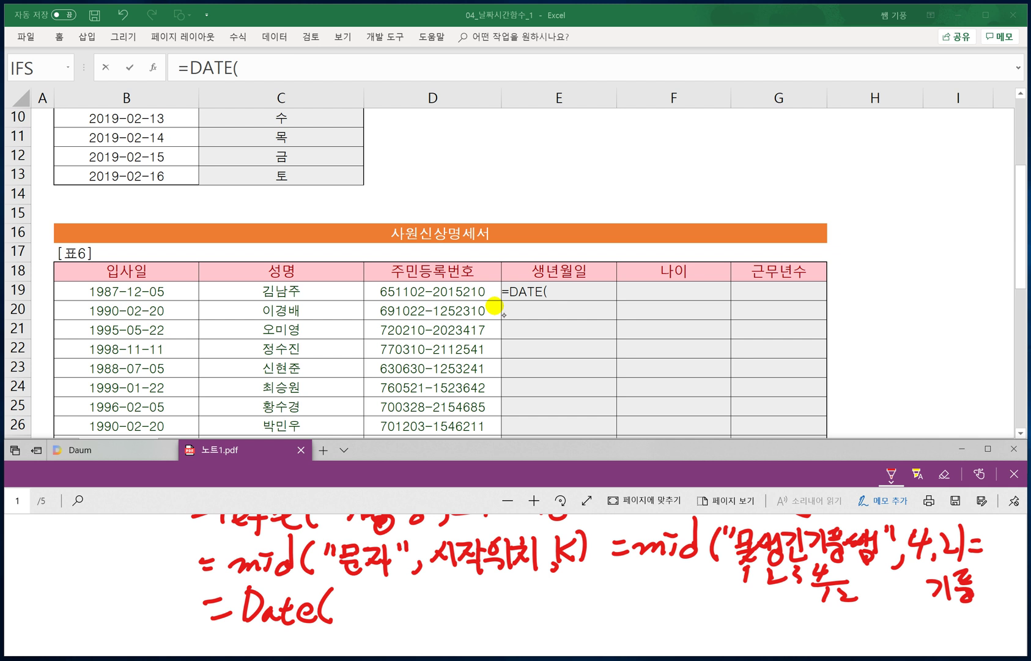
mouse_move(344, 594)
left_mouse_down()
mouse_move(361, 617)
mouse_move(367, 600)
left_mouse_up()
mouse_move(351, 609)
left_mouse_down()
mouse_move(368, 607)
mouse_move(376, 628)
left_mouse_up()
mouse_move(401, 588)
left_mouse_down()
mouse_move(399, 605)
mouse_move(409, 604)
mouse_move(399, 618)
left_mouse_up()
left_click_drag(421, 588, 425, 630)
mouse_move(434, 616)
left_mouse_down()
mouse_move(428, 626)
mouse_move(449, 591)
left_mouse_up()
left_click_drag(457, 581, 466, 623)
Handwrite a double arrow and the result word 날짜 after the DATE syntax.
left_click_drag(491, 601, 506, 607)
left_click_drag(525, 583, 549, 606)
left_click_drag(524, 609, 548, 623)
mouse_move(548, 591)
left_mouse_down()
mouse_move(562, 610)
mouse_move(567, 595)
left_mouse_up()
mouse_move(558, 591)
left_mouse_down()
mouse_move(579, 625)
mouse_move(589, 602)
left_mouse_up()
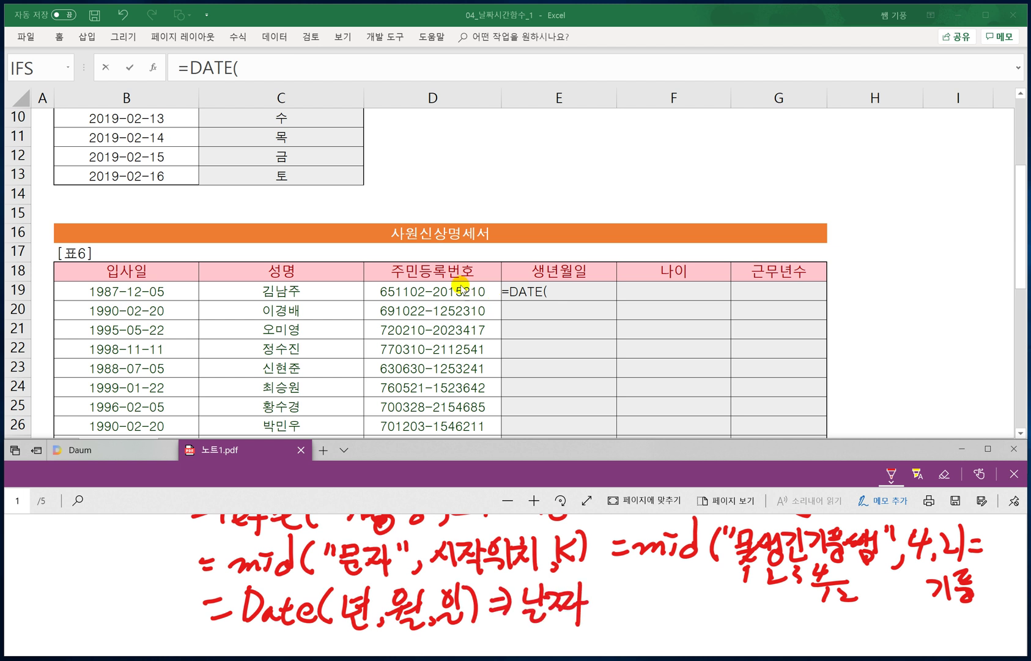
Enter MID(D19,1,2) as the year argument of the DATE formula in E19, followed by a comma.
left_click(553, 290)
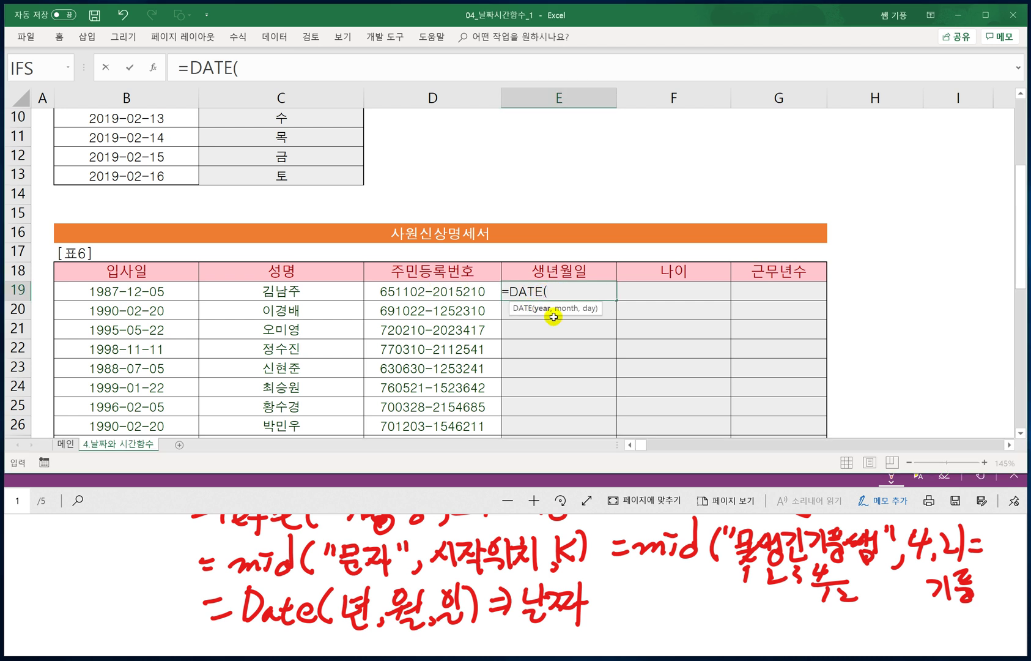
left_click(561, 292)
type("MID(")
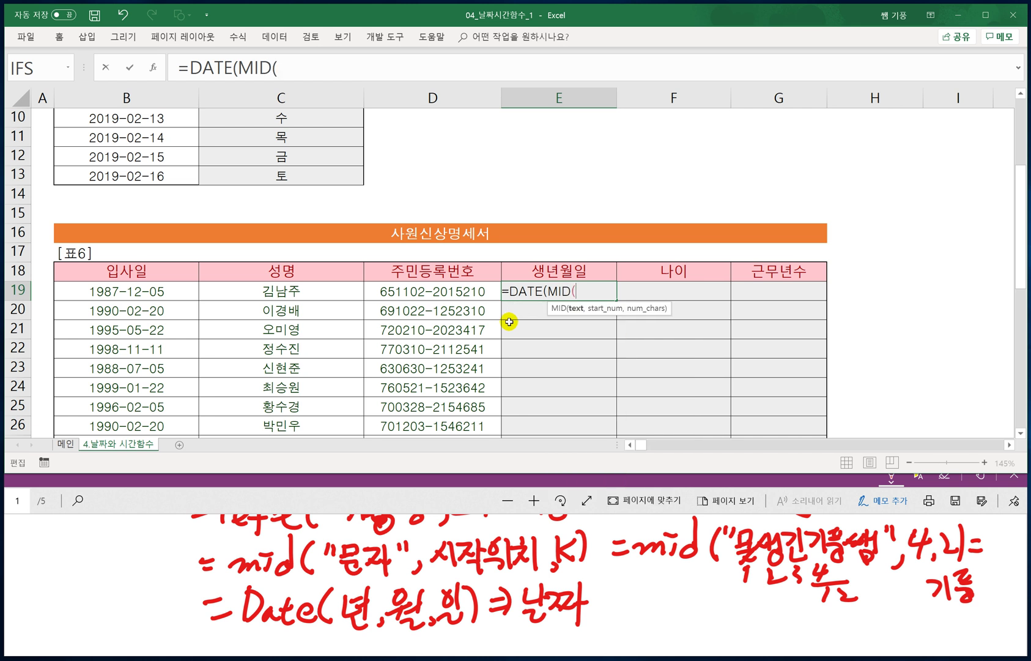
left_click(409, 291)
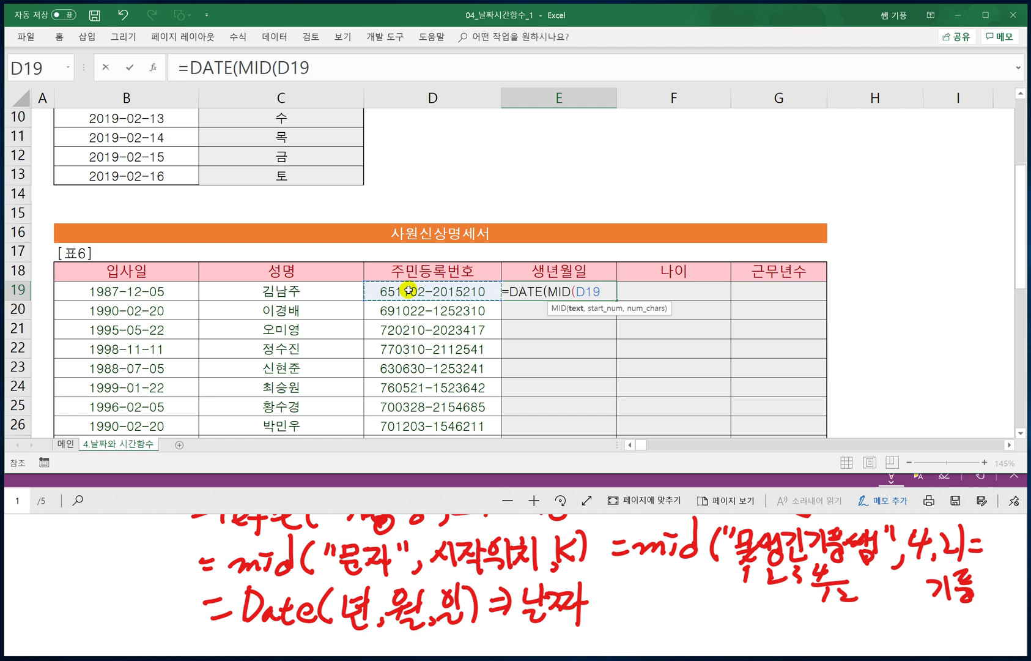
type(",")
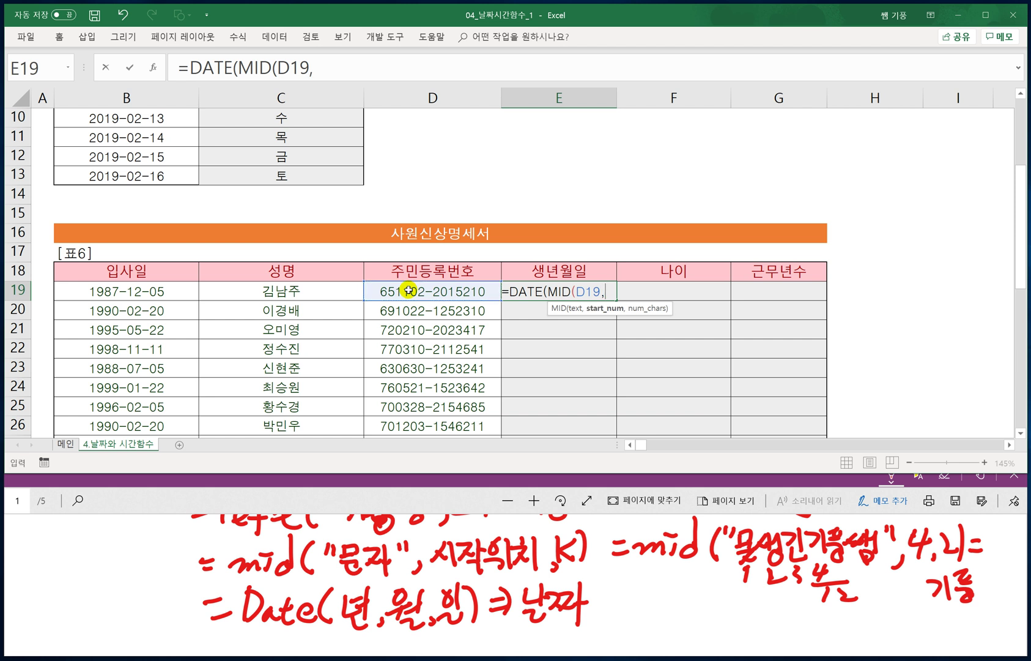
type("1,2")
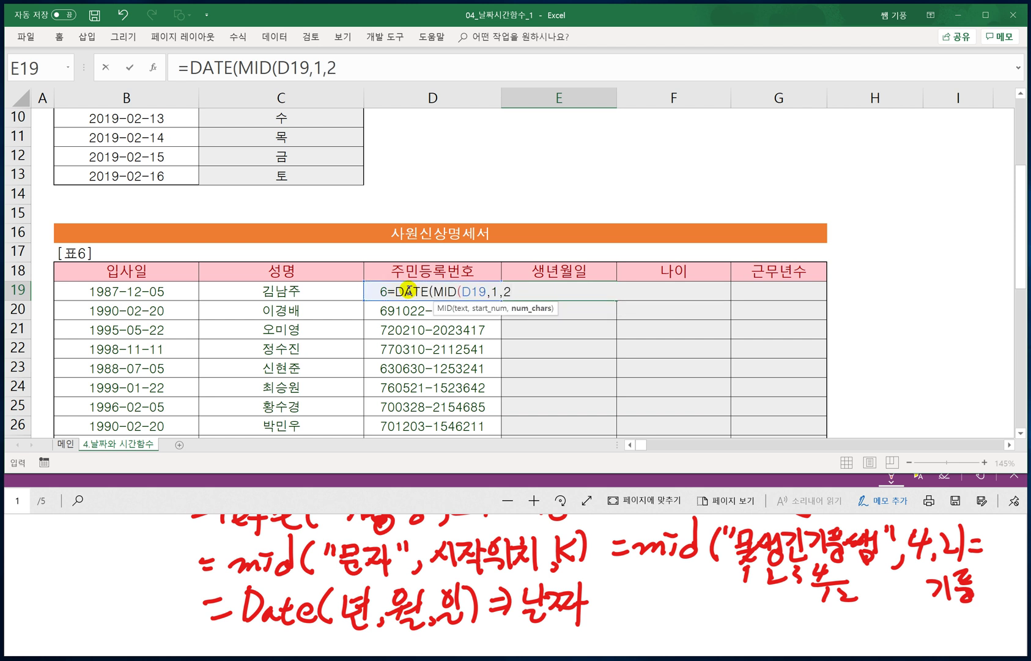
type(")")
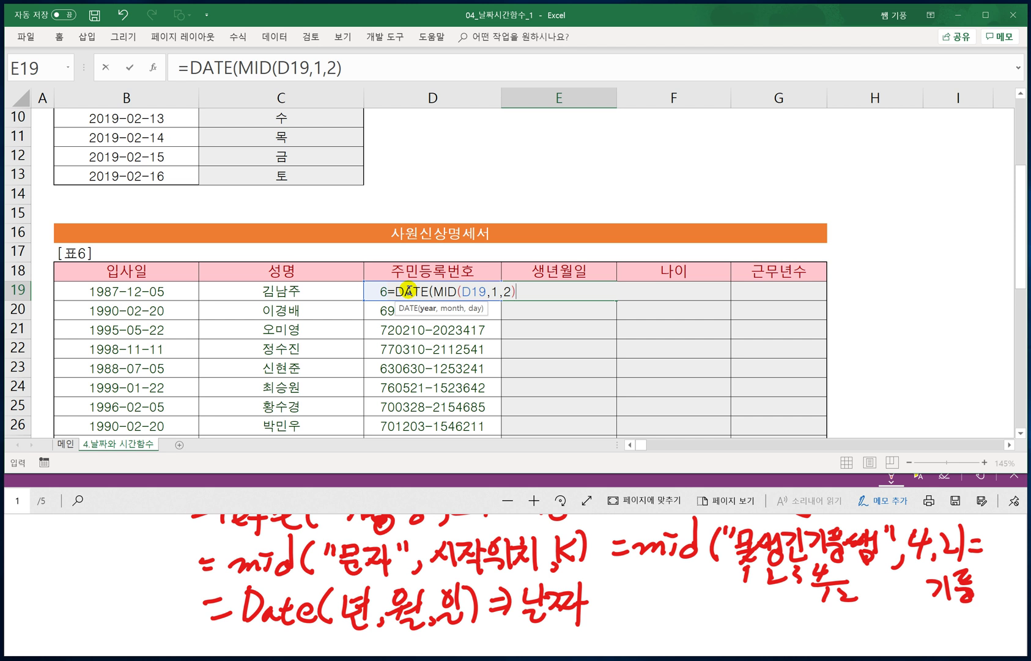
type(",")
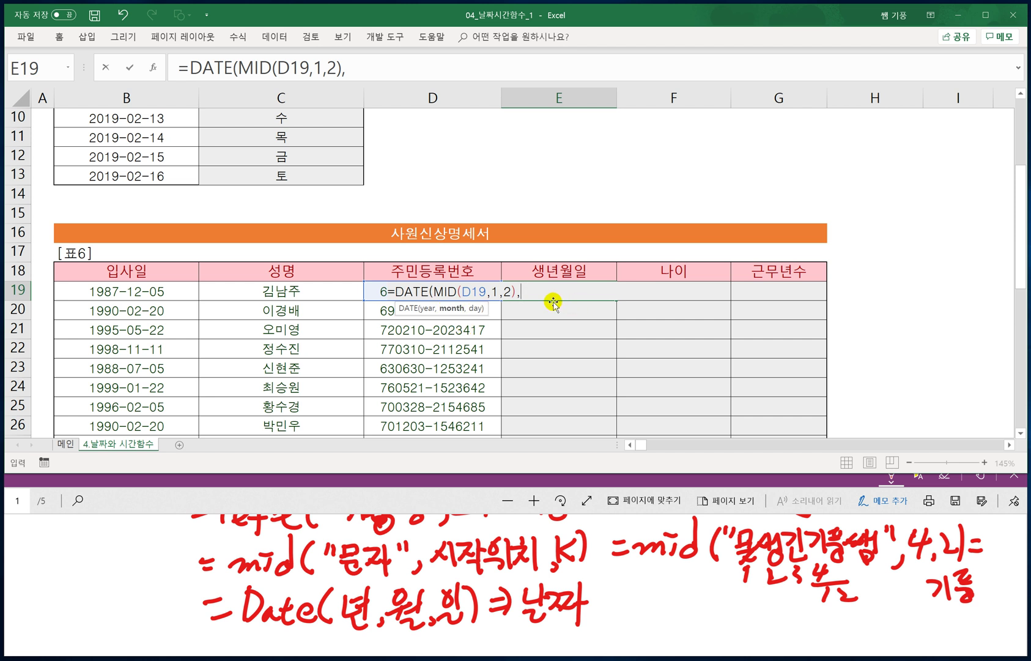
Add MID(D19,3,2) as the month argument of the DATE formula, followed by a comma.
type("MID(")
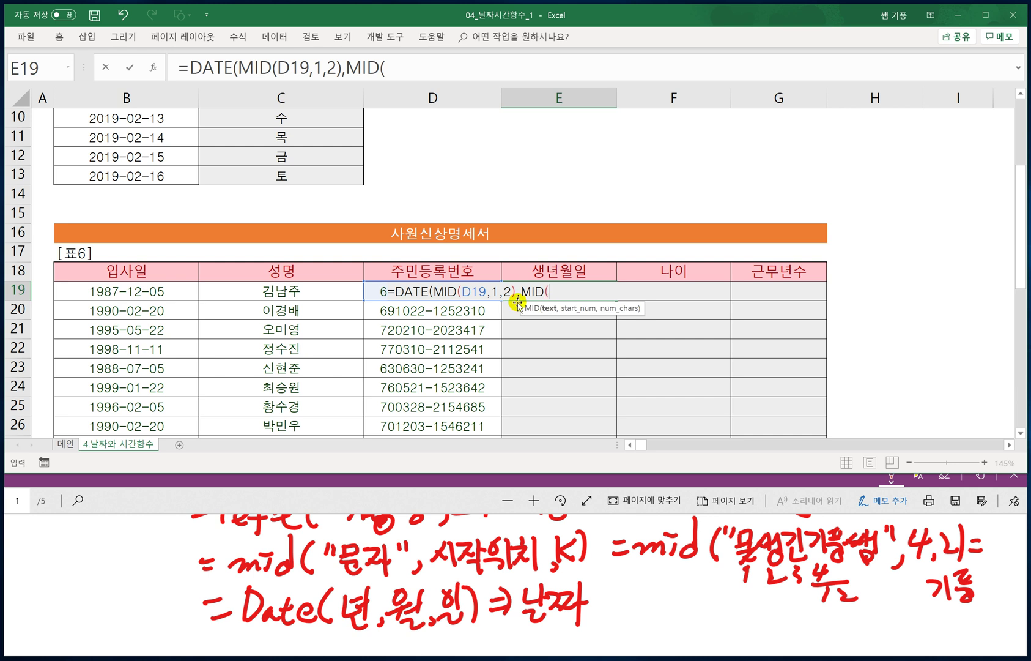
type("d")
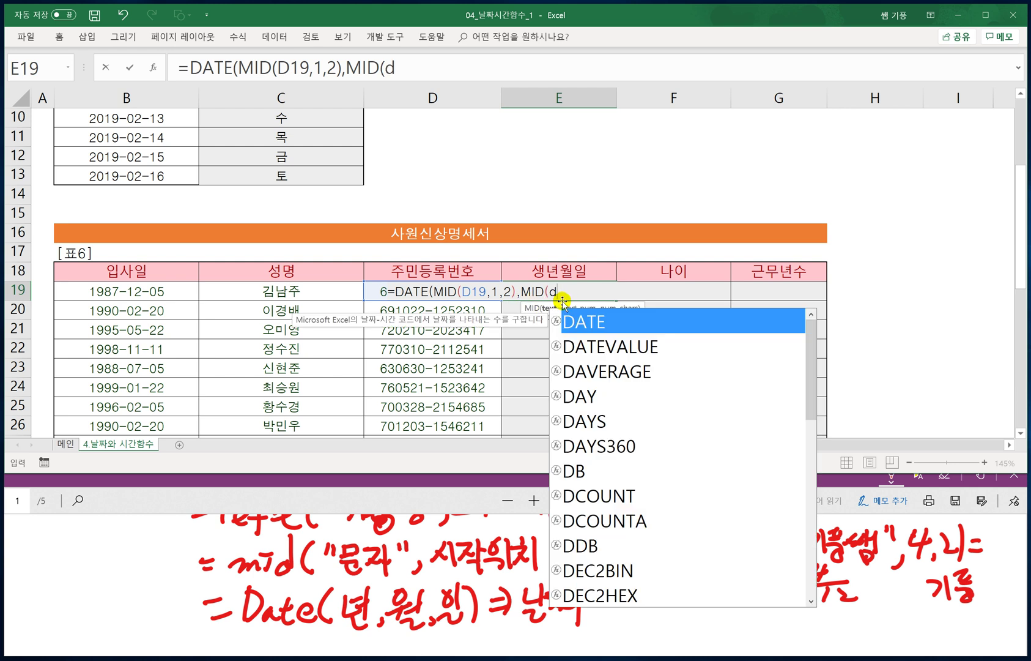
key("BackSpace")
type("D1")
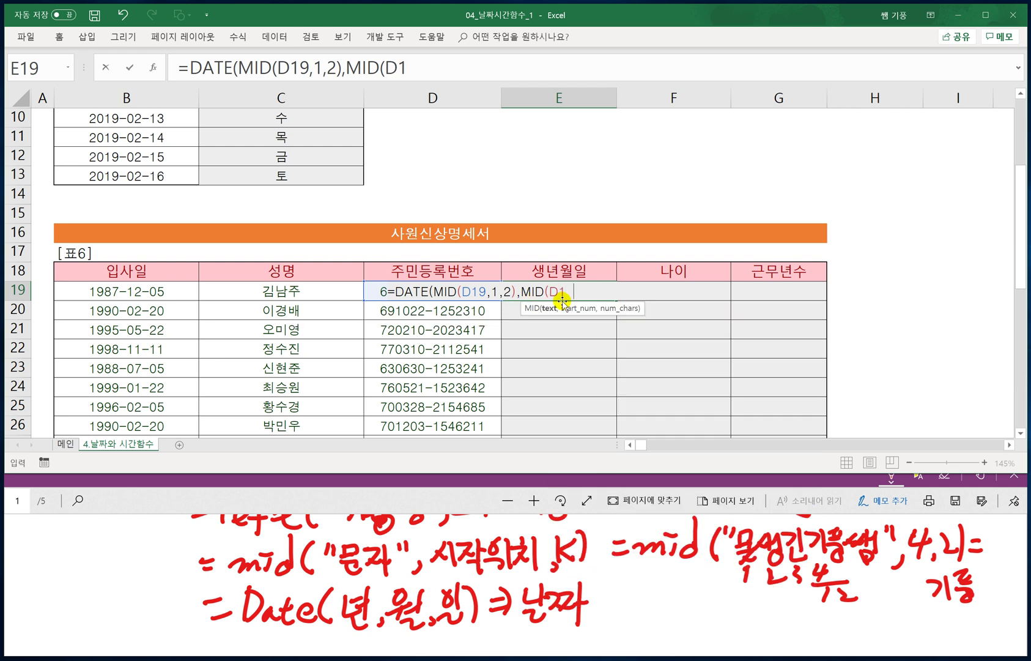
type("9,")
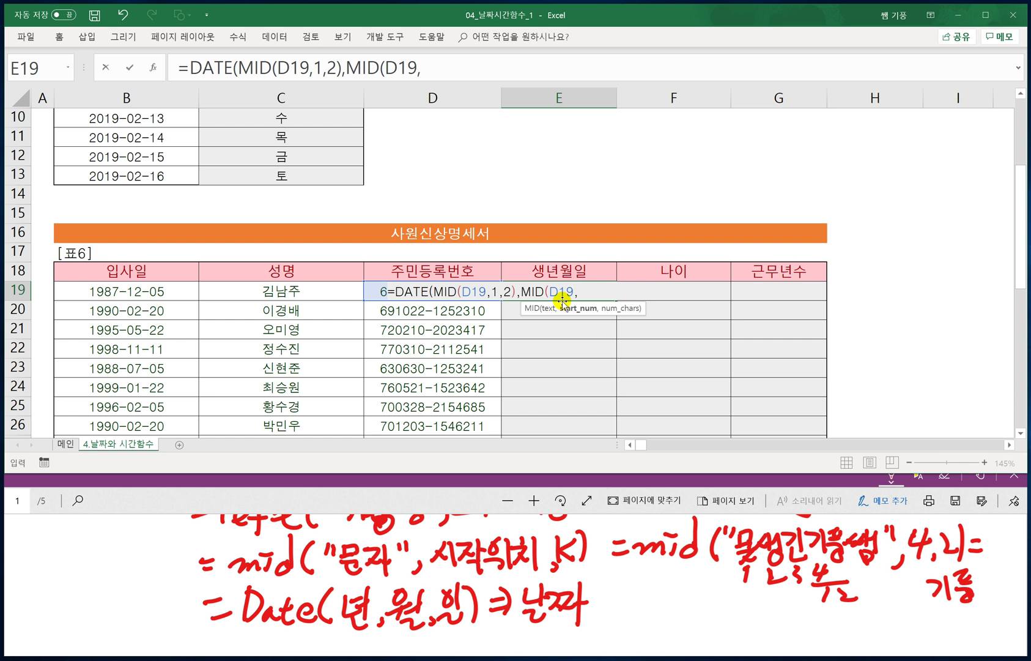
type("3,2)")
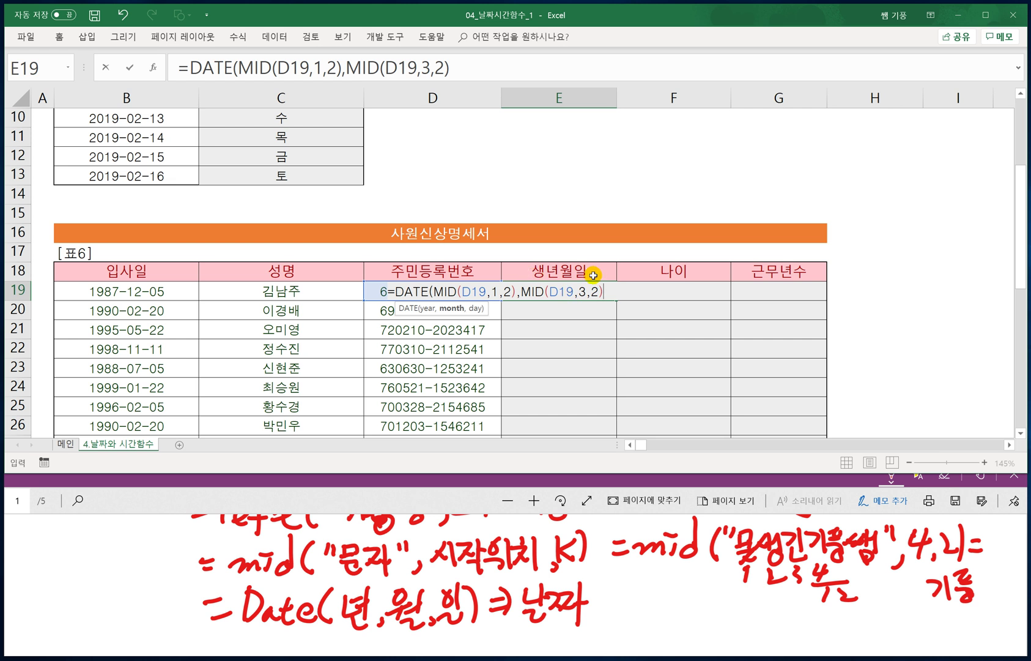
type(",")
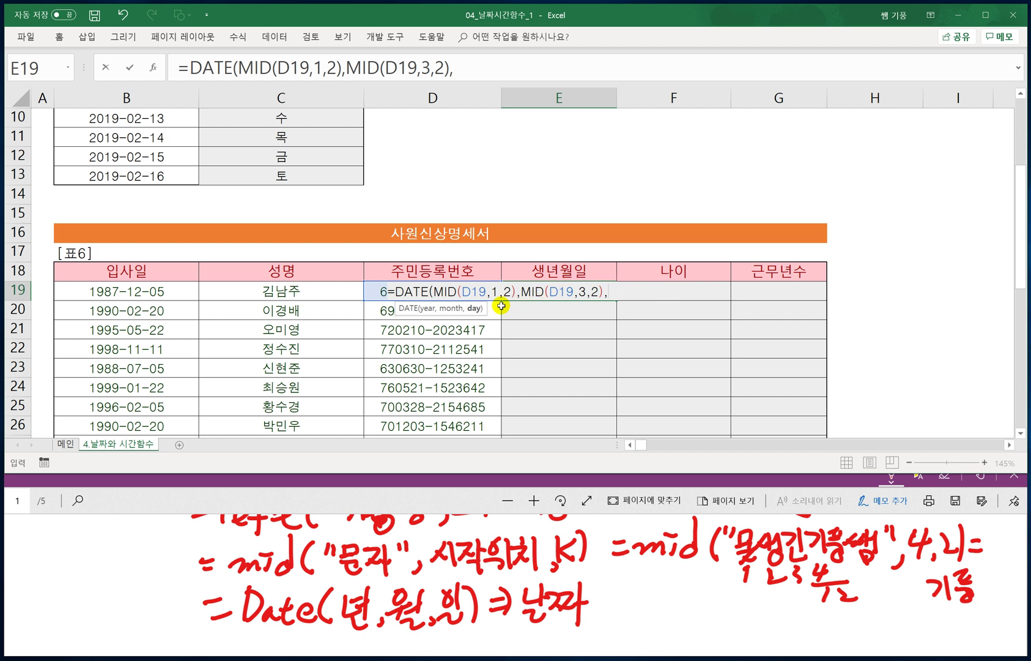
Add MID(D19,5,2) as the day argument, close the DATE formula and enter it in E19.
type("MID(")
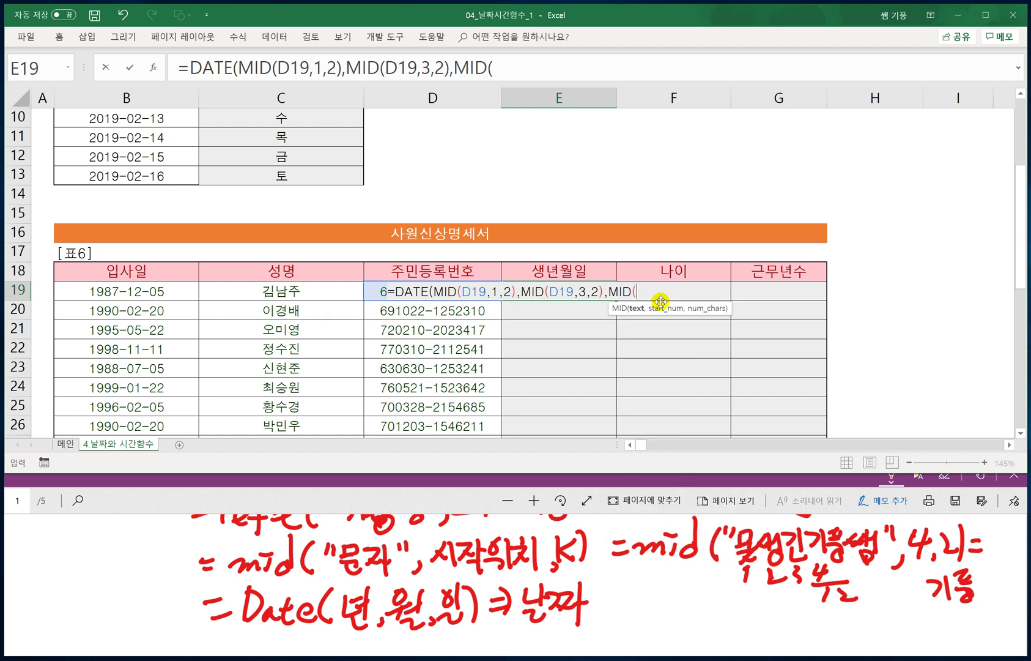
type("D19")
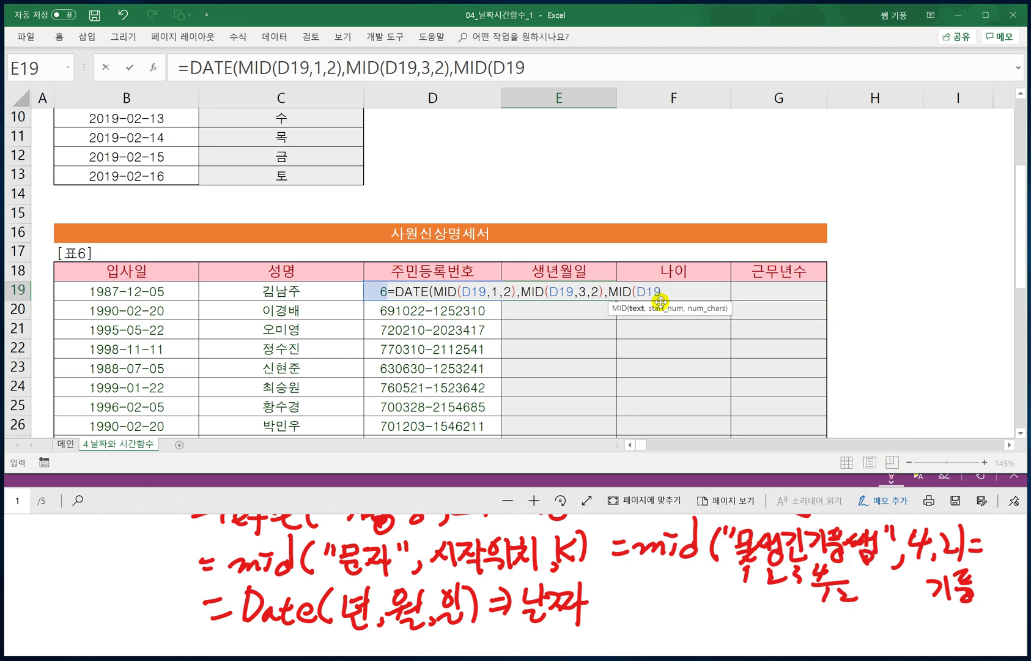
type(",5")
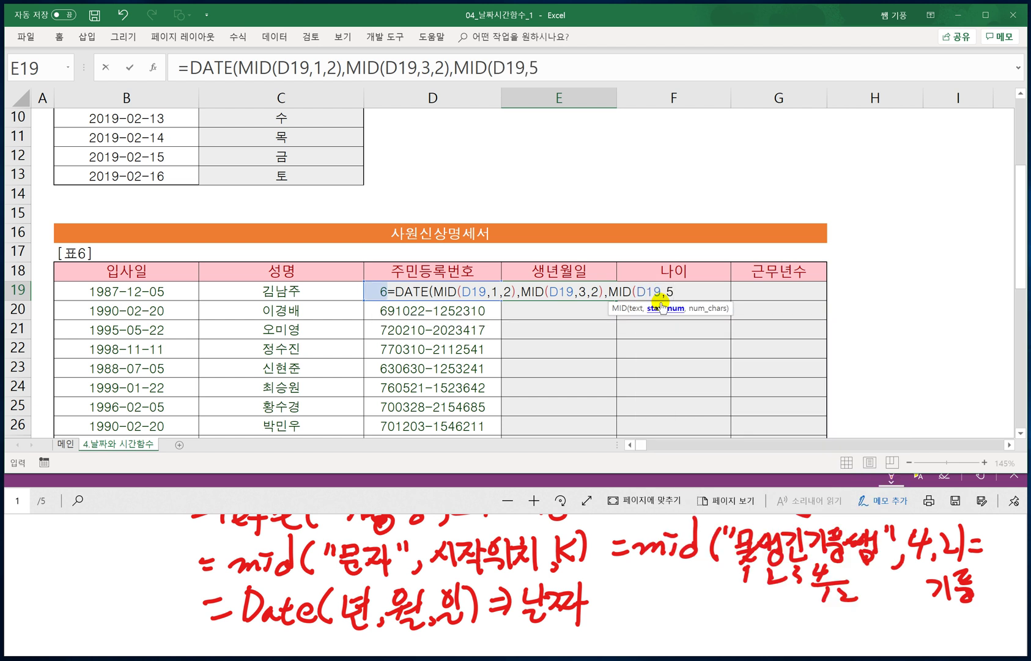
type(",2))")
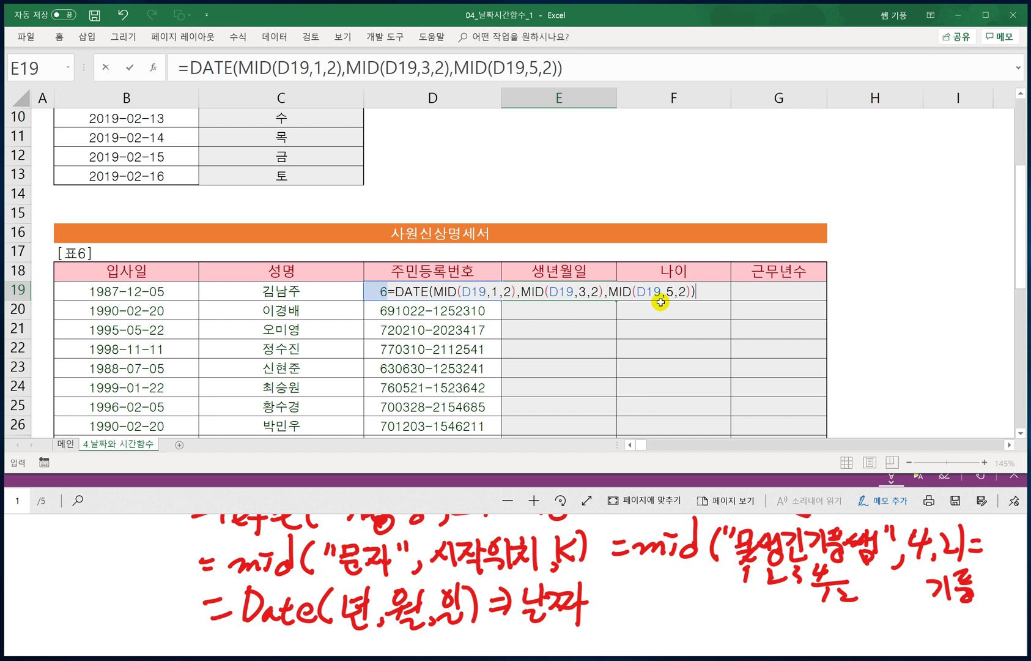
key("ctrl+Return")
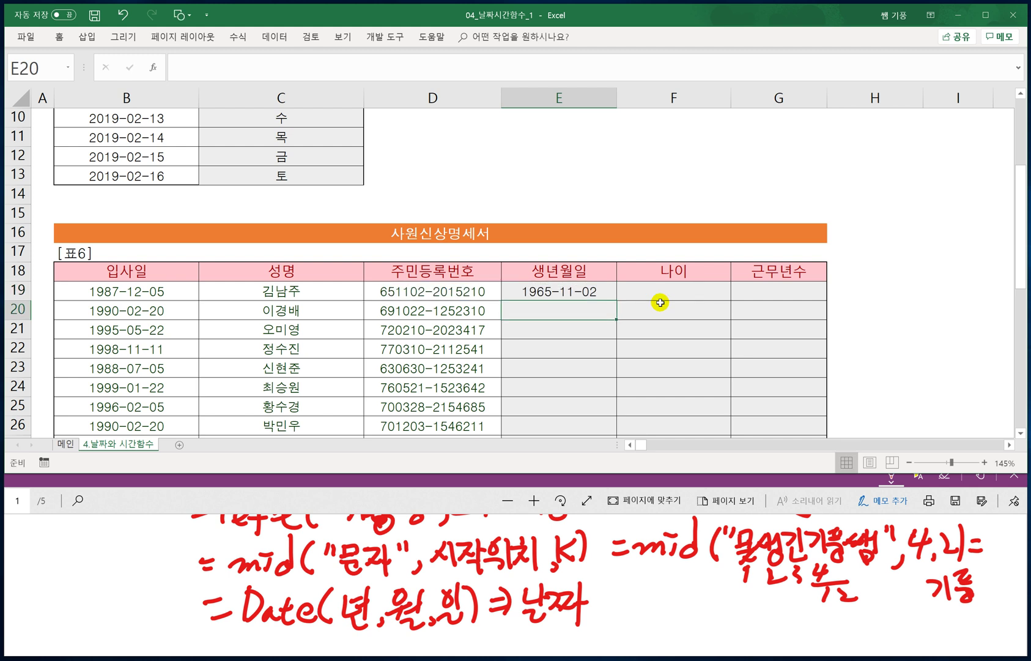
Fill the E19 birth date formula down the 생년월일 column to E29.
left_click(591, 293)
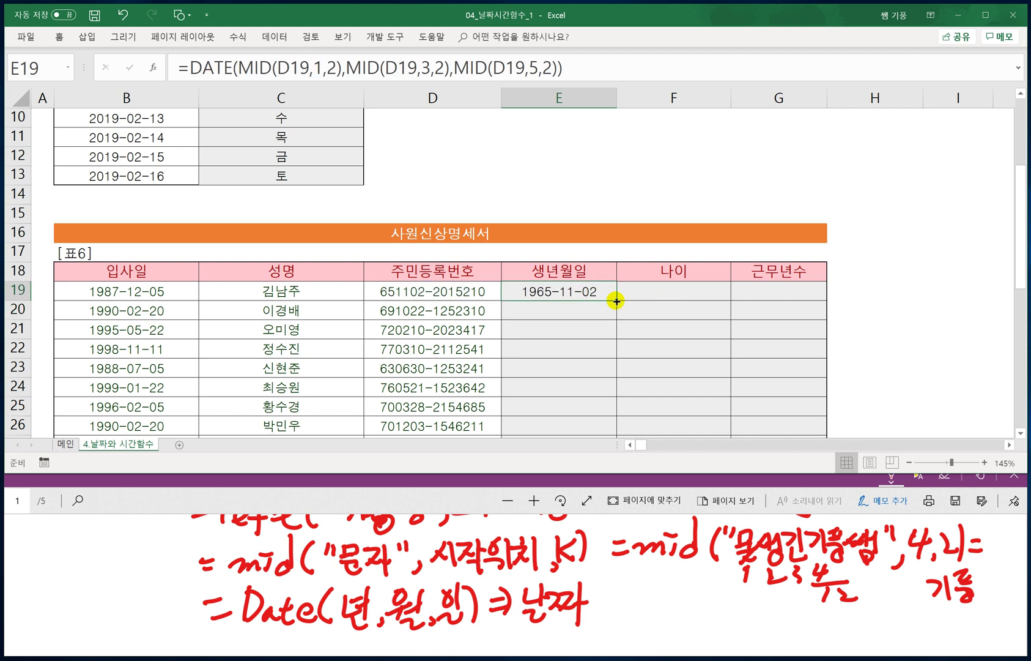
double_click(616, 301)
scroll(606, 302, "down", 2)
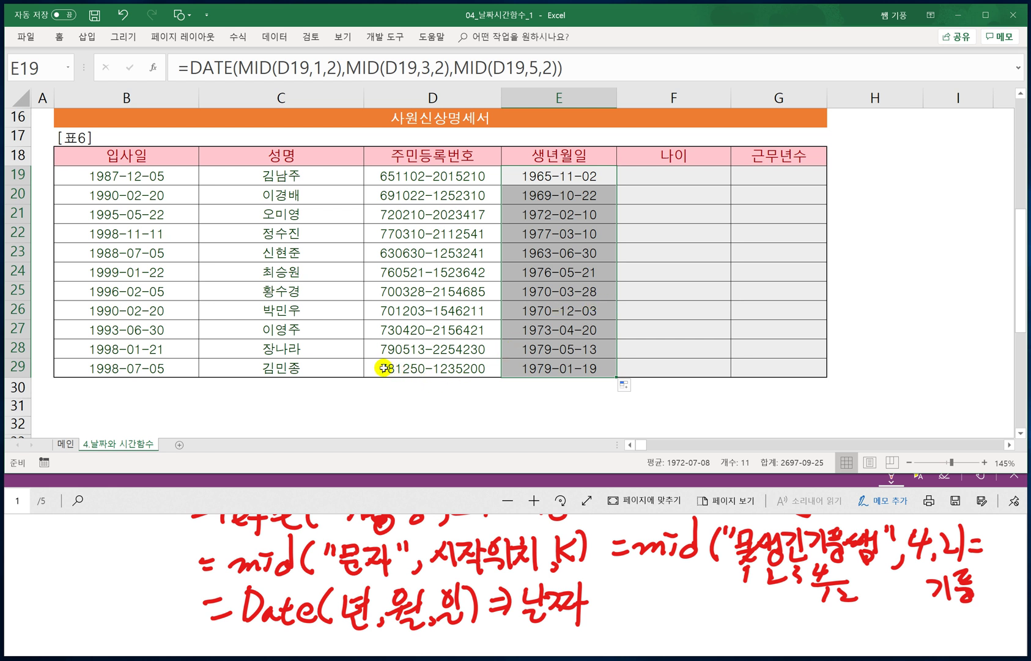
Correct the resident registration number in D29 by replacing its fifth digit with 3.
left_click(420, 369)
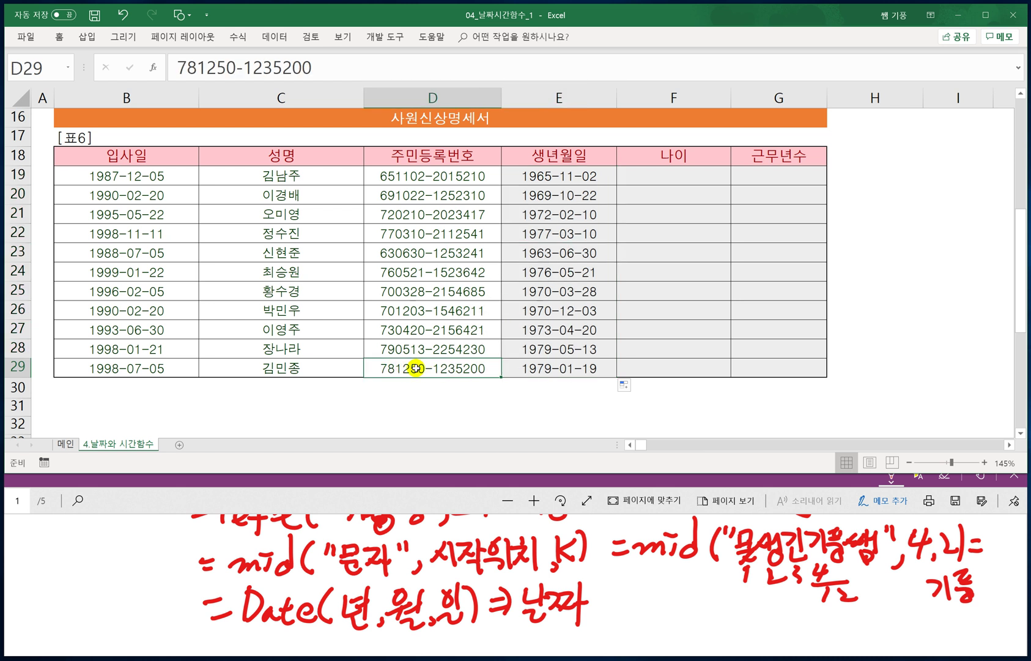
double_click(417, 369)
key("BackSpace")
type("3")
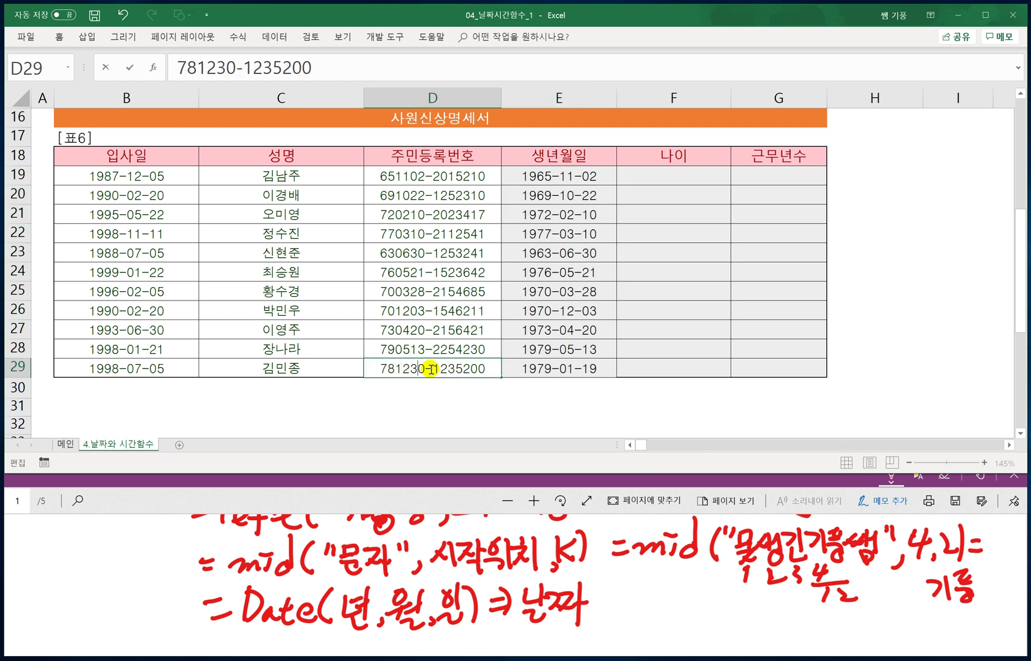
key("Return")
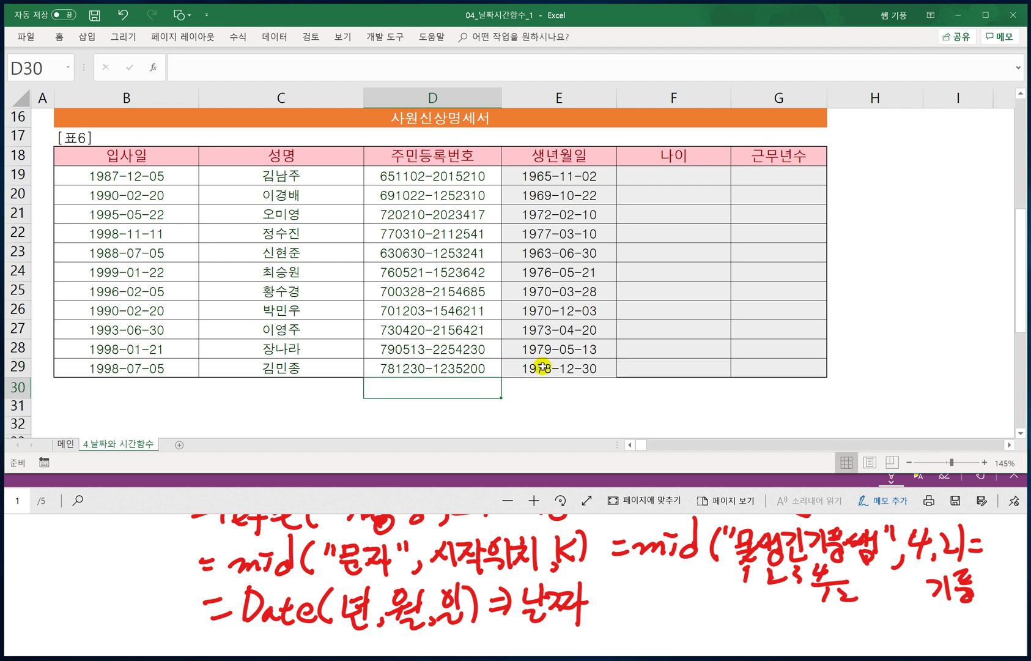
Enter the formula =YEAR(TODAY()) in F19, the first cell of the 나이 column.
left_click(654, 181)
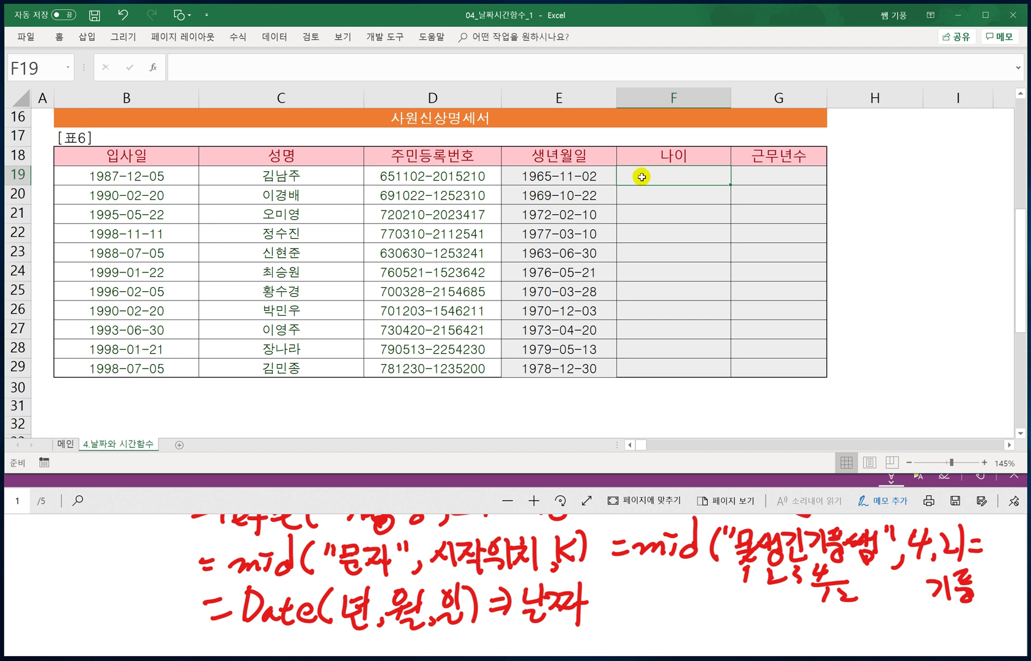
type("=YE")
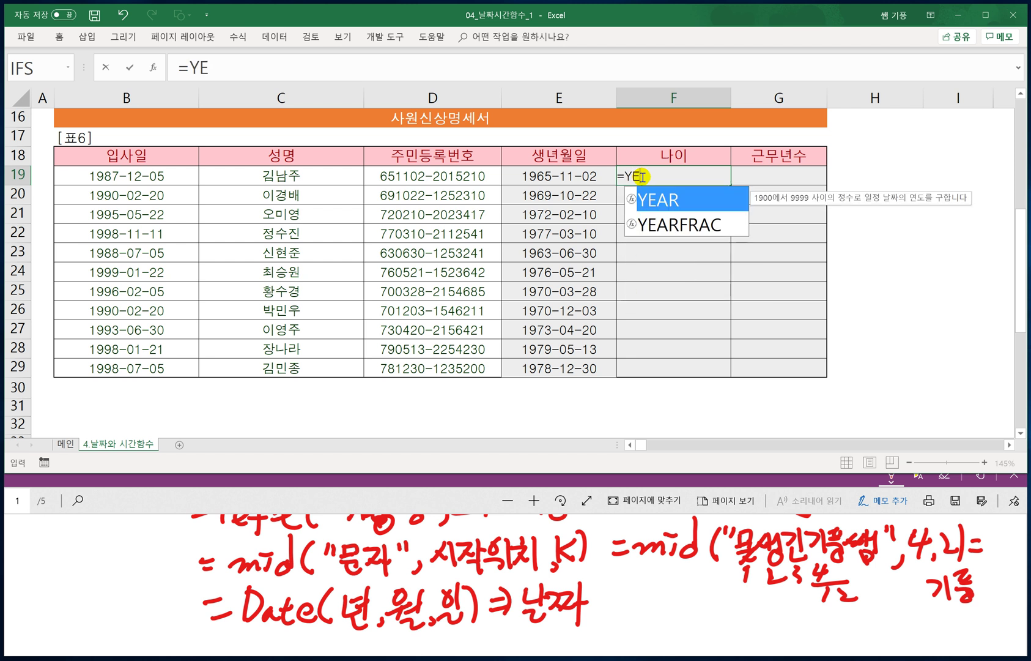
type("AR(")
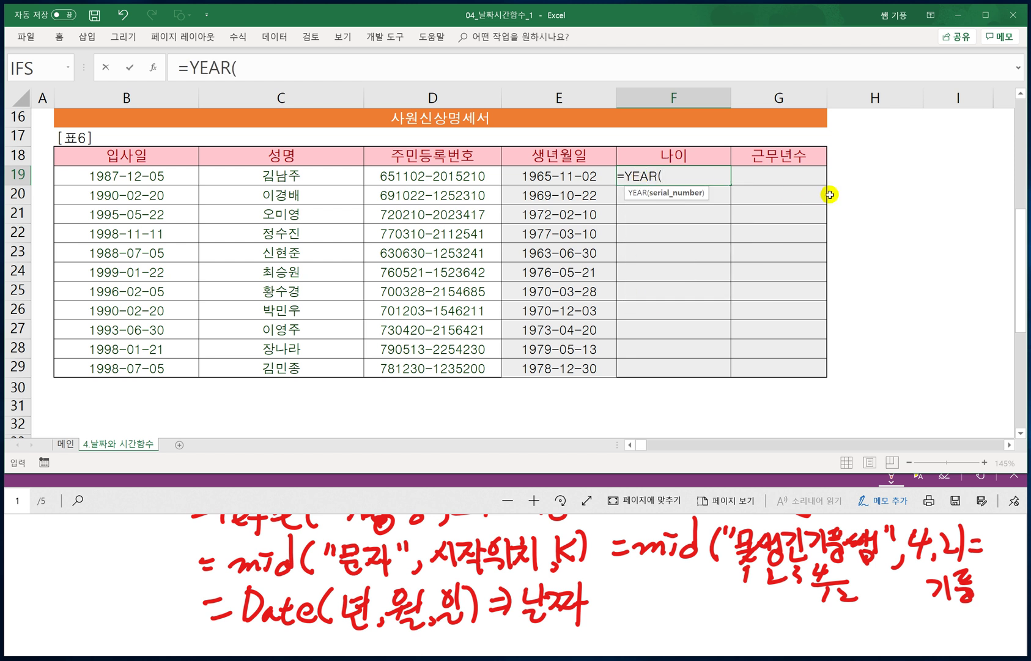
type("TODAY")
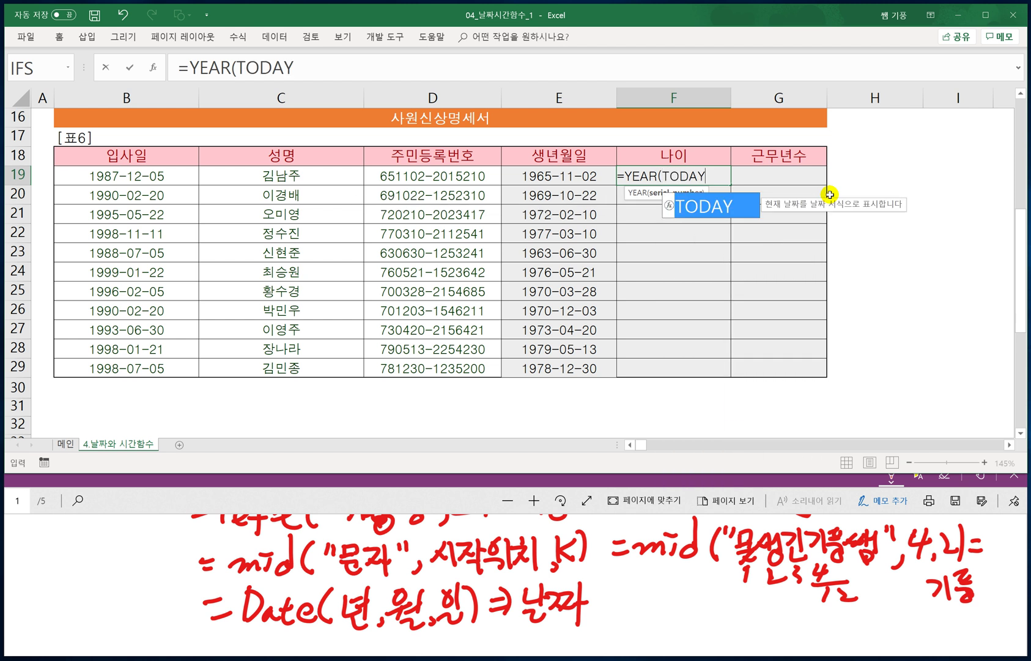
type("()")
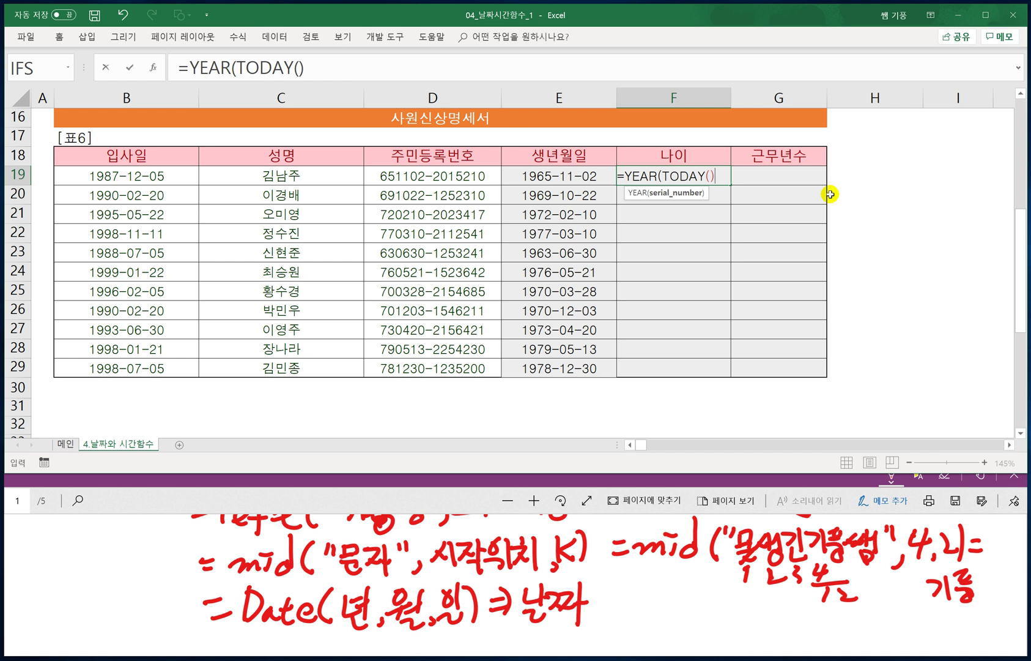
type(")")
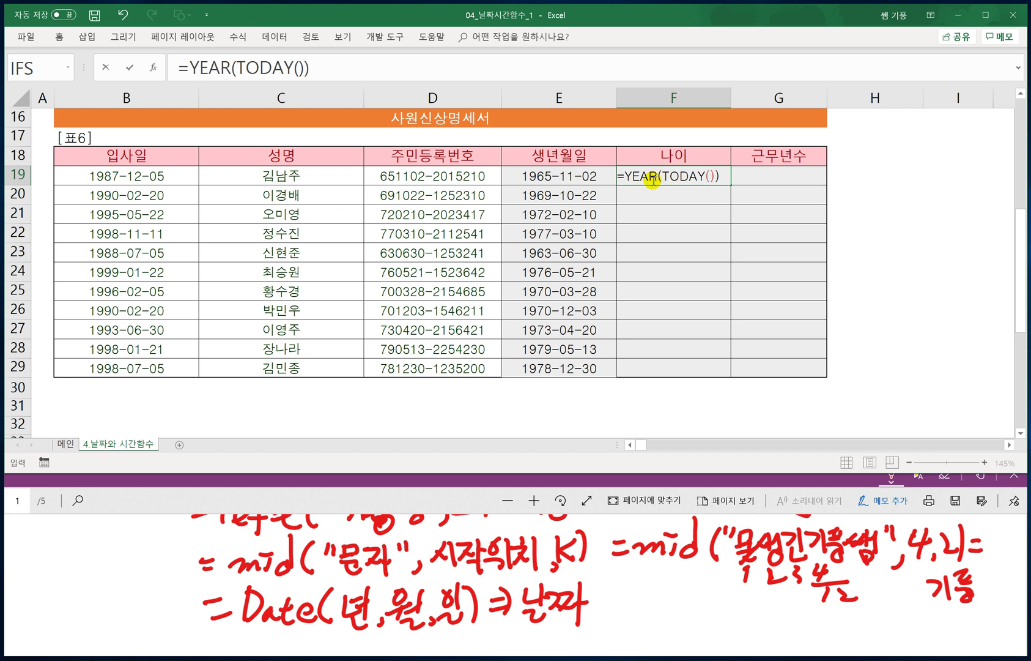
key("Return")
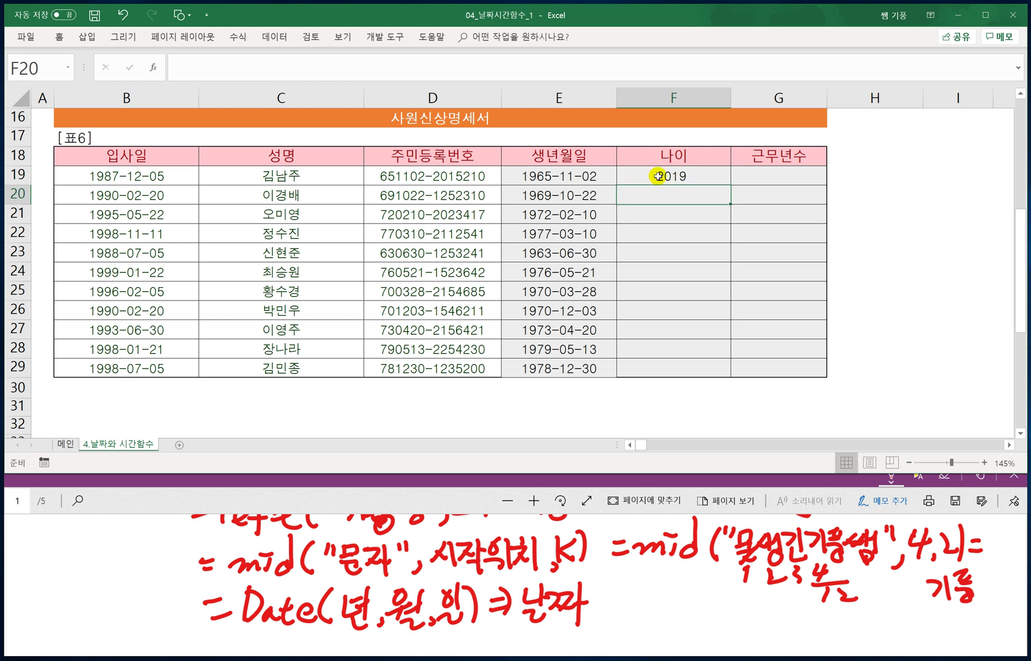
Extend the F19 age formula by subtracting LEFT(D19,2), the first two digits of the resident registration number.
double_click(657, 176)
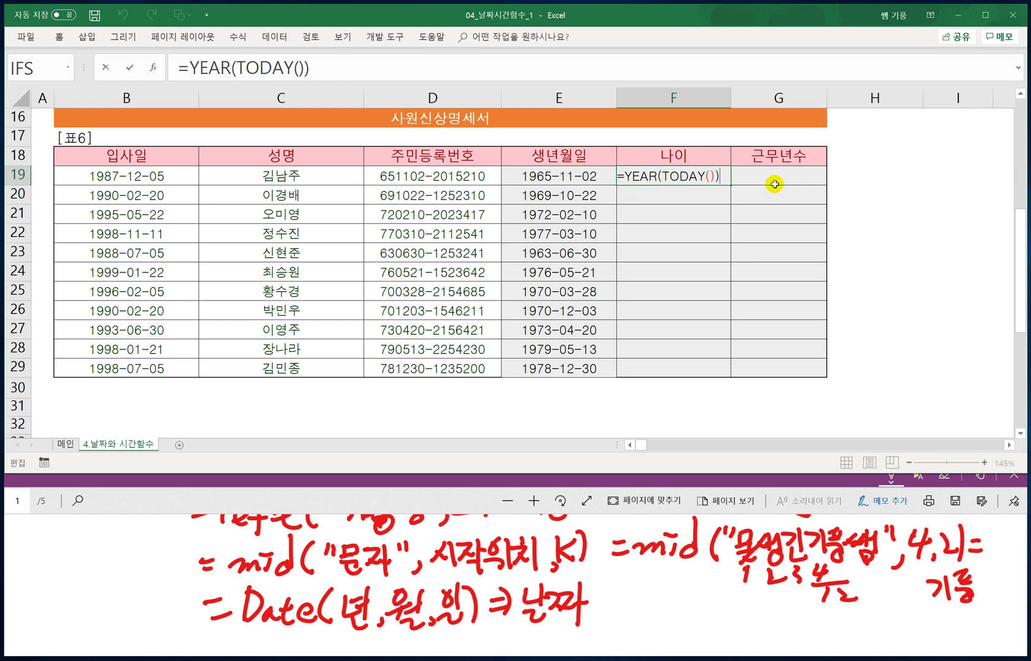
type("-LEFT(")
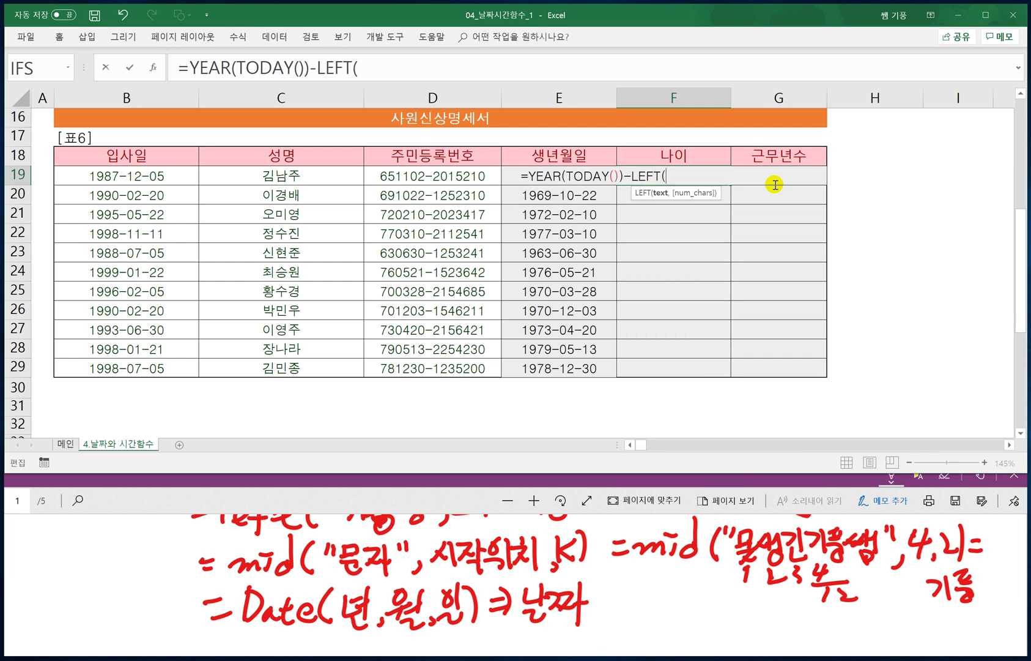
left_click(458, 177)
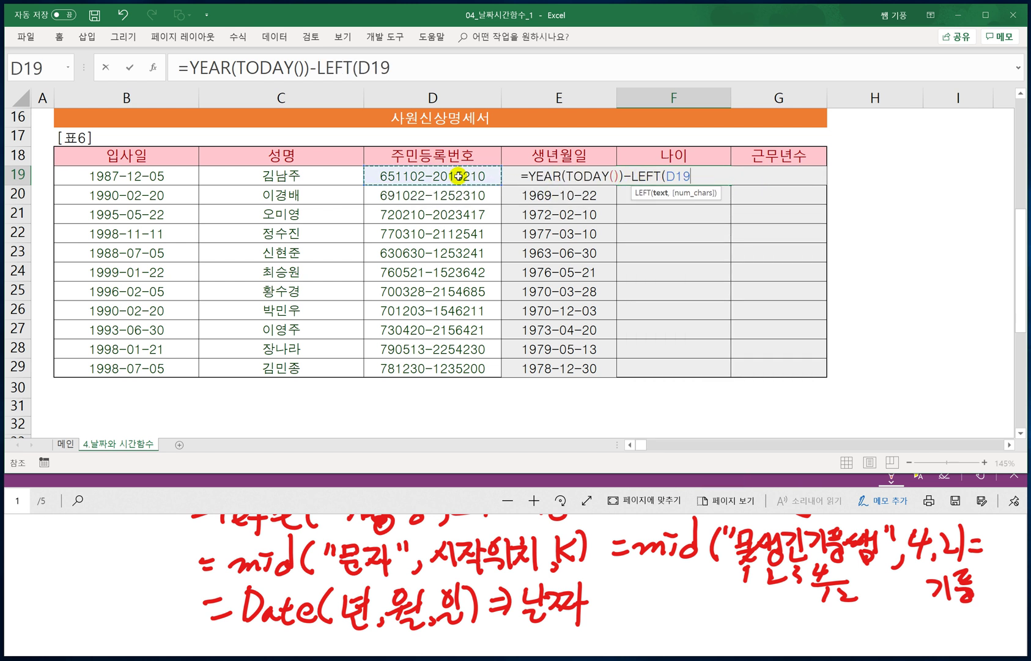
type(",2")
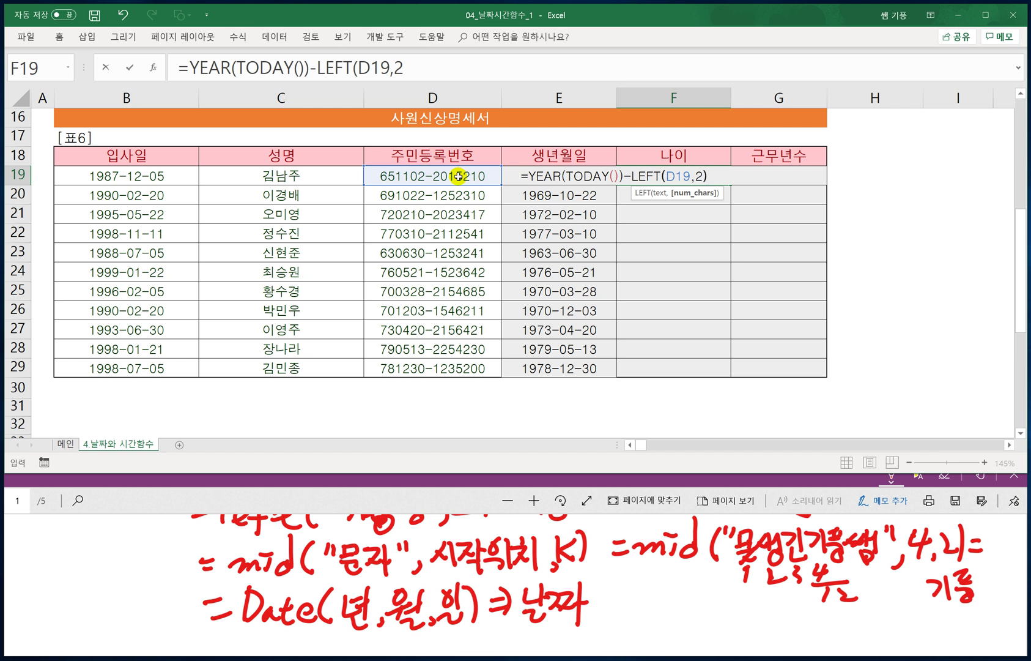
type(")")
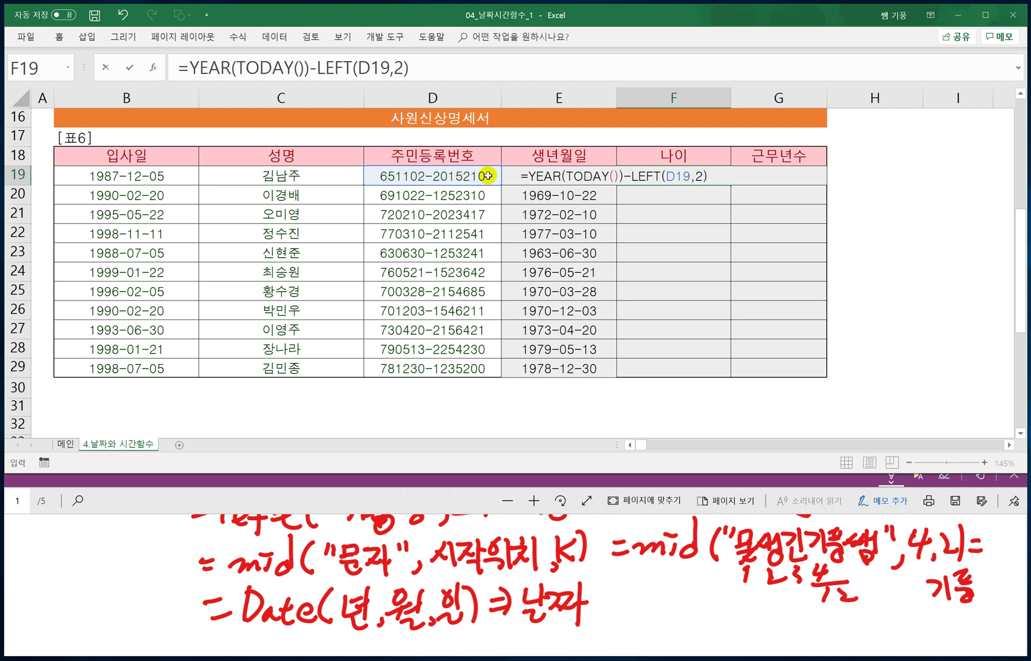
key("Return")
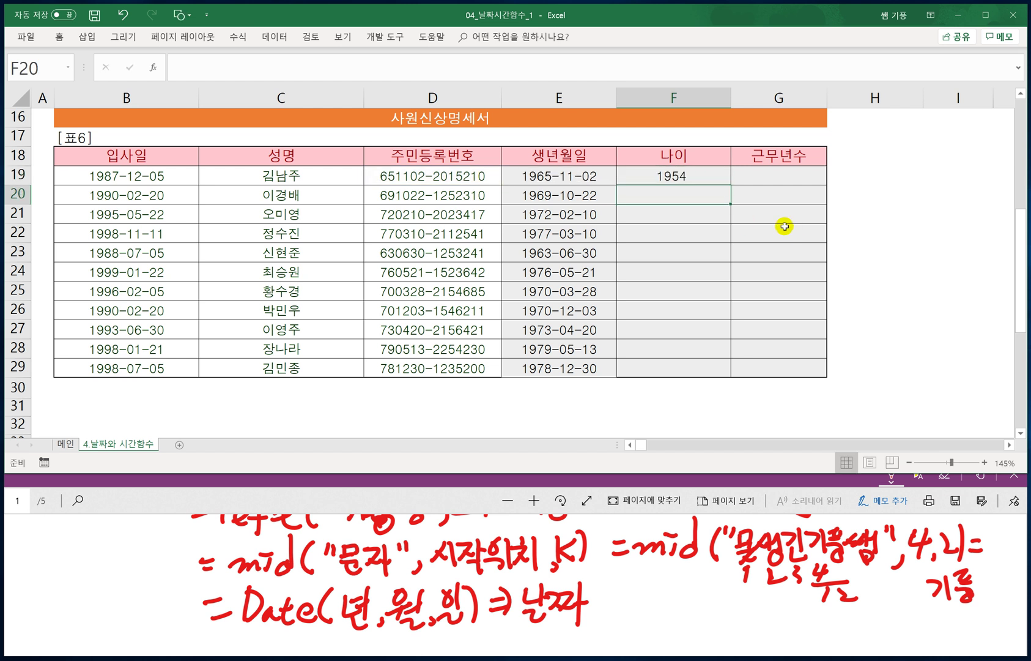
Subtract 1900 at the end of the F19 age formula and fill it down the 나이 column to F29.
double_click(692, 176)
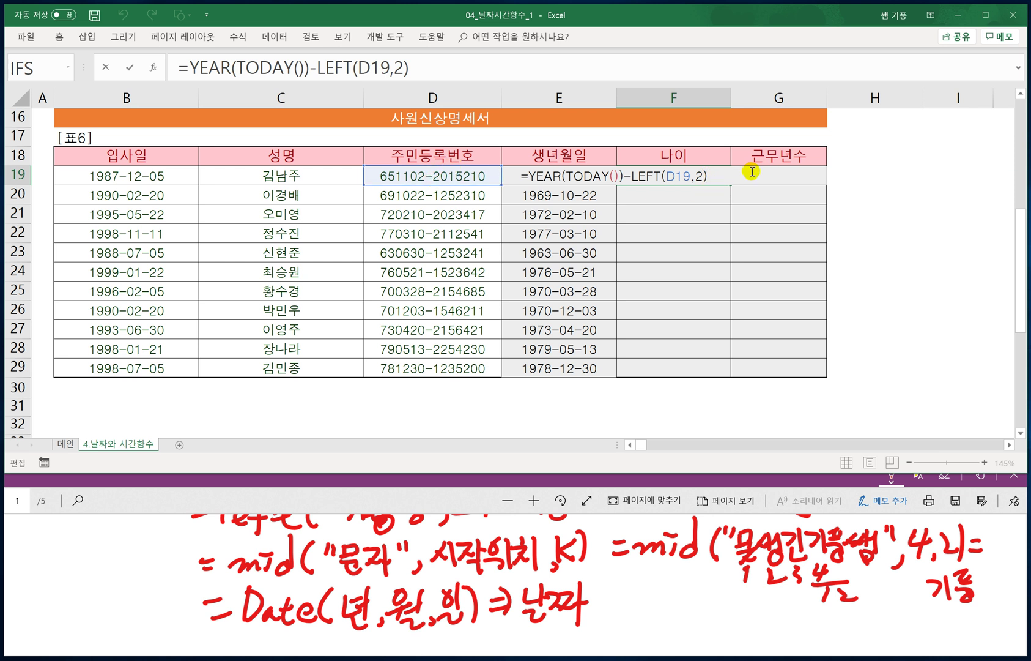
type("-1900")
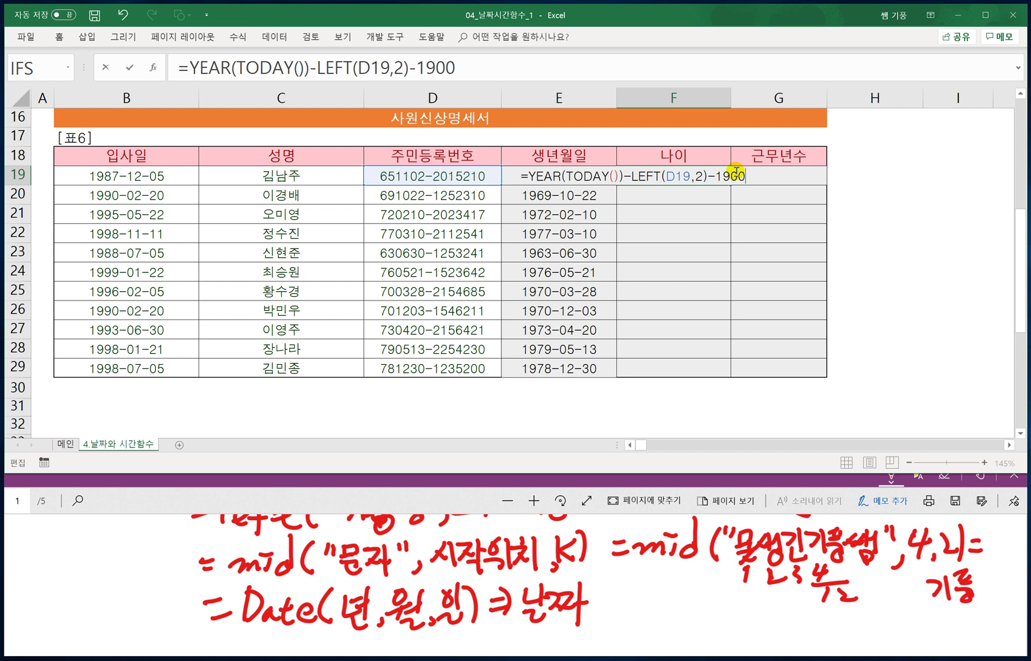
key("Return")
double_click(728, 174)
left_click(772, 175)
key("Return")
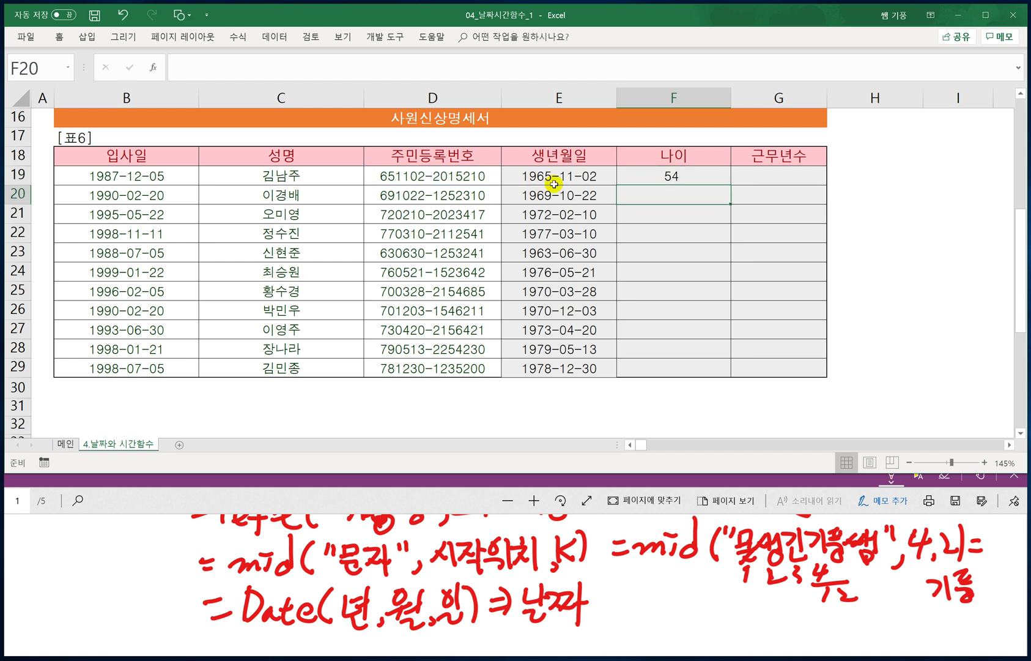
left_click(699, 178)
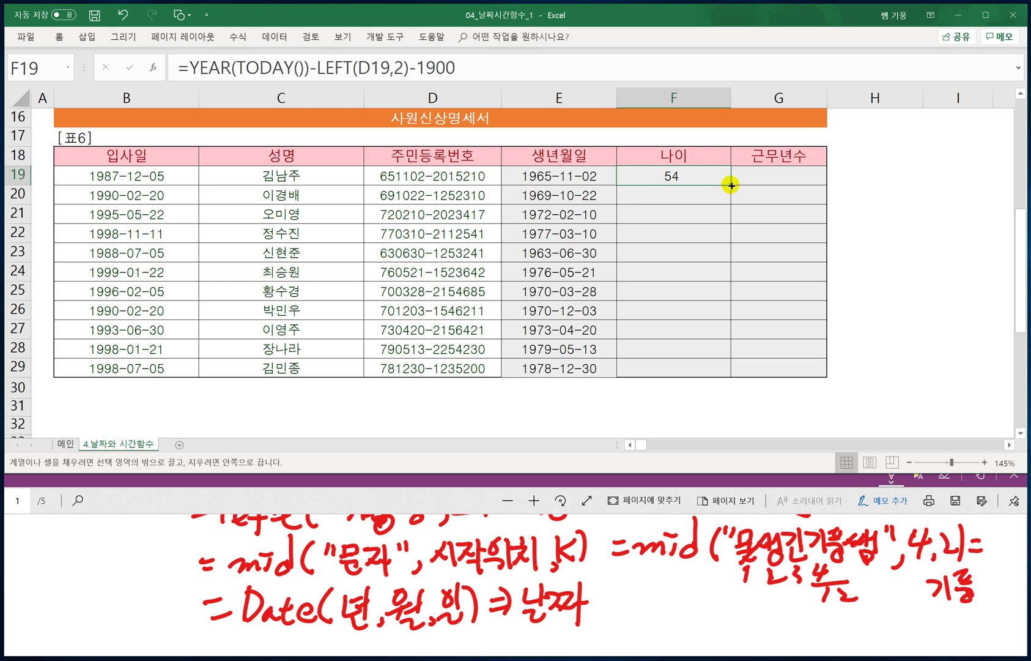
double_click(731, 184)
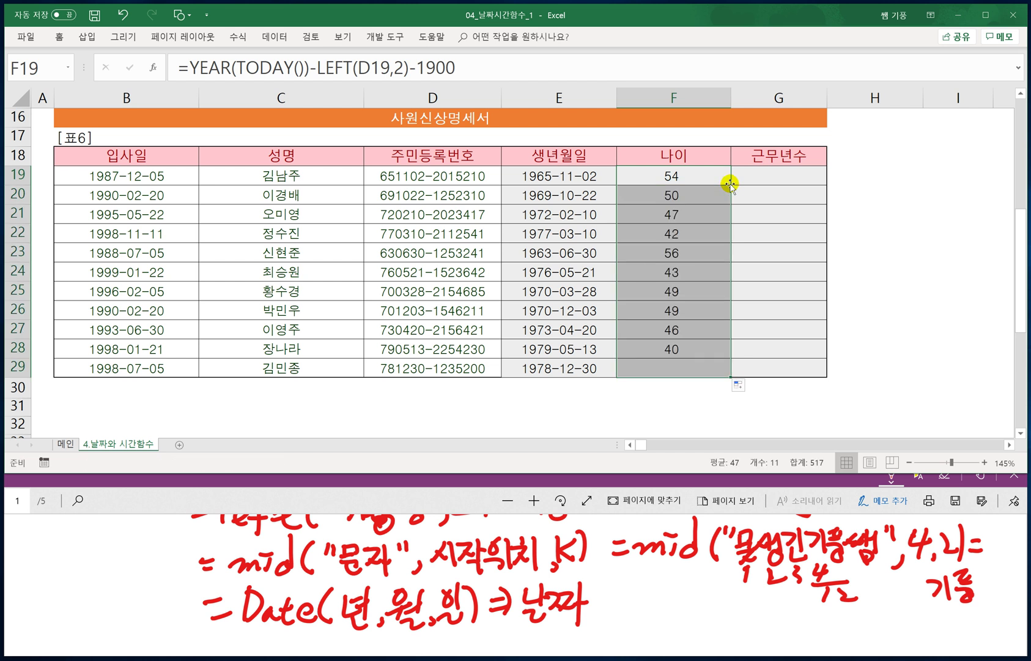
Begin the years of service formula in G19 with =YEAR(TODAY())-.
left_click(777, 176)
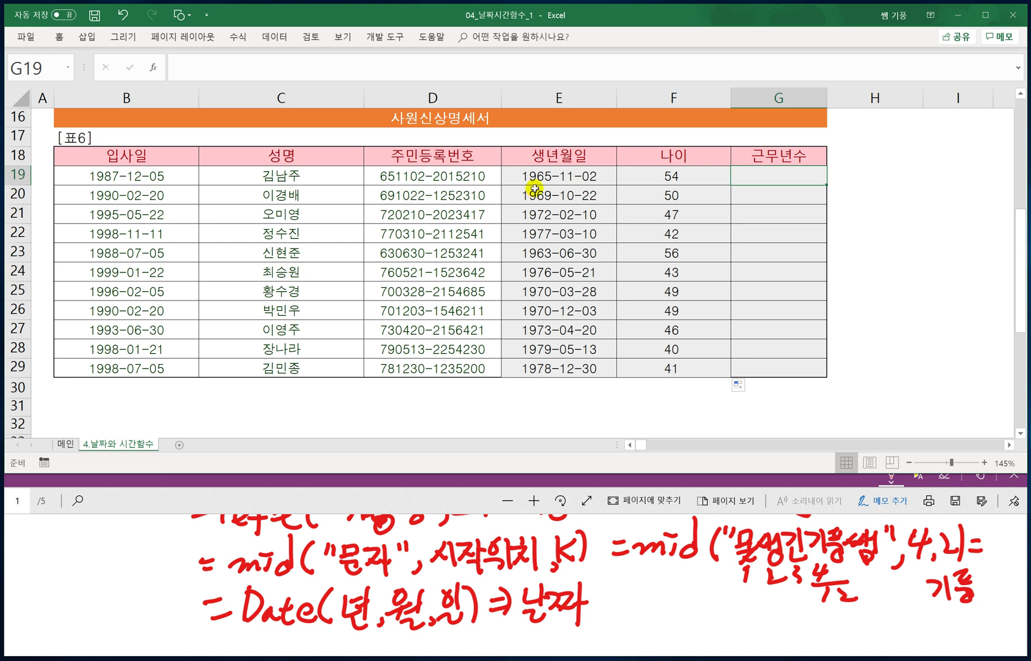
key("F2")
type("=Y")
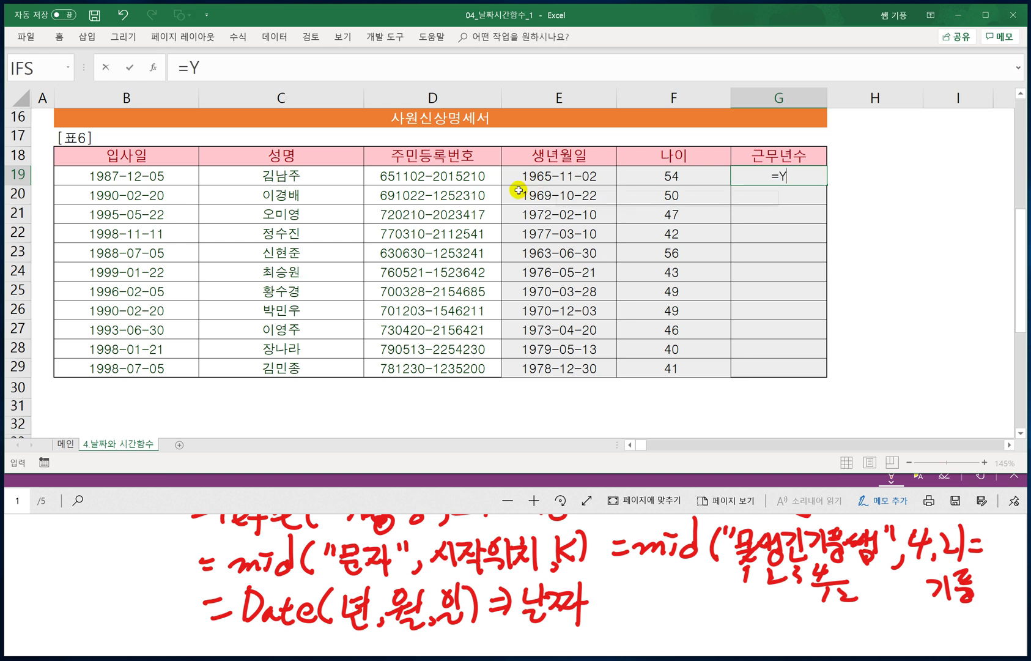
type("EAR(TODA")
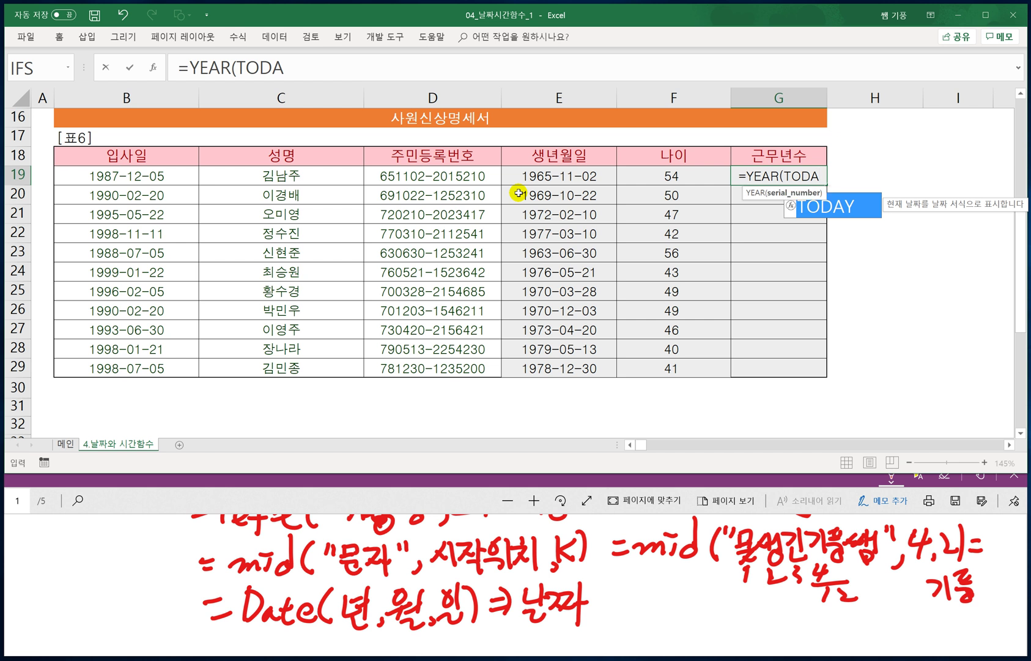
type("Y()")
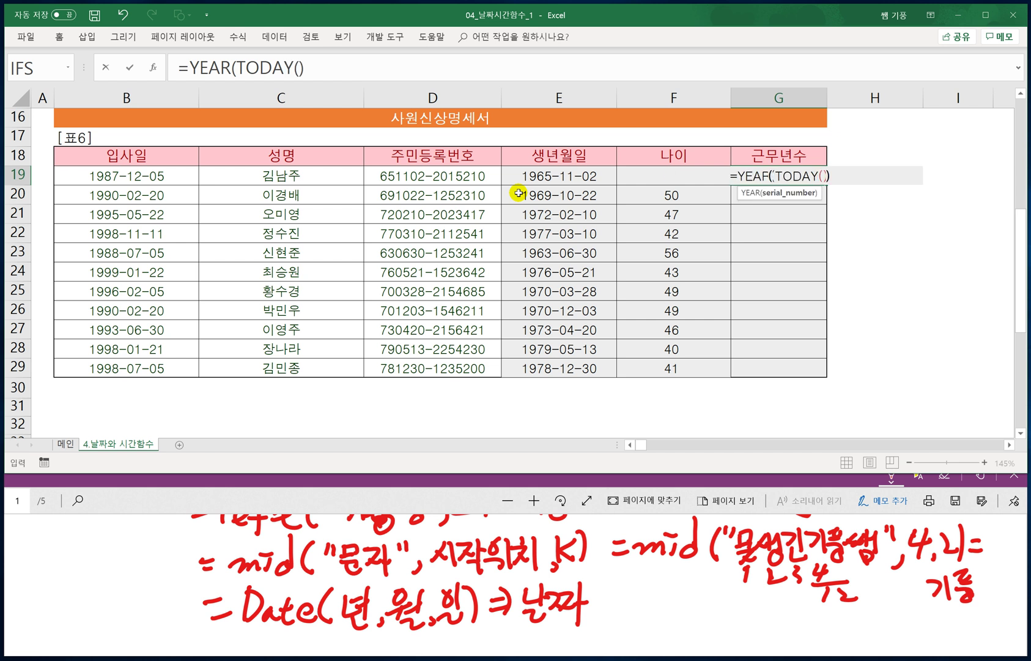
type(")")
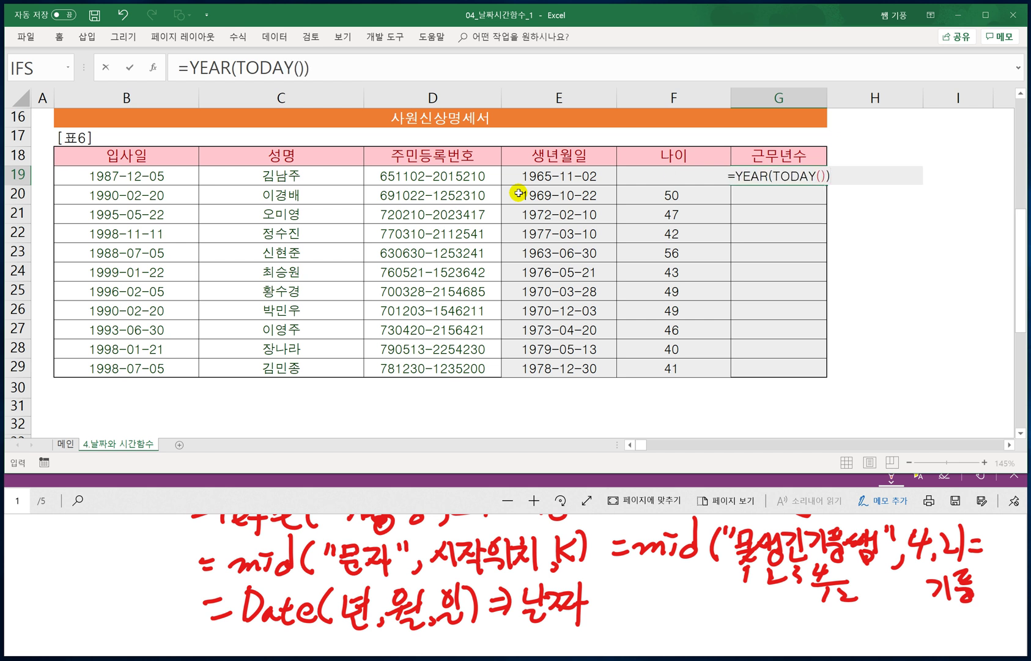
type("-")
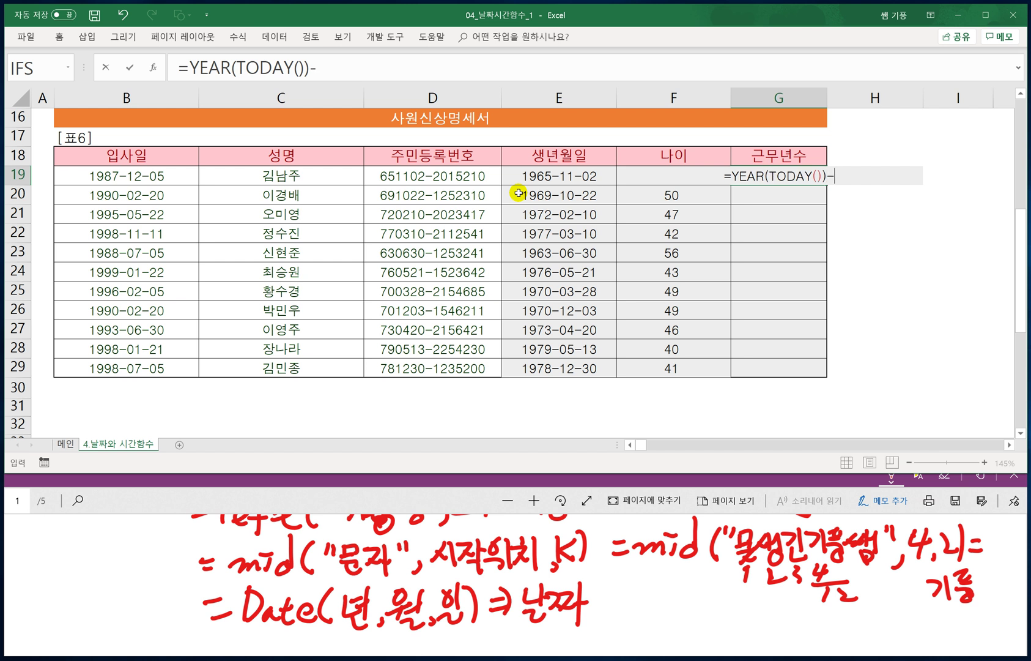
Complete the G19 formula by subtracting the year of the hire date in B19, correcting the mistyped YEAT to YEAR.
type("YEAT(")
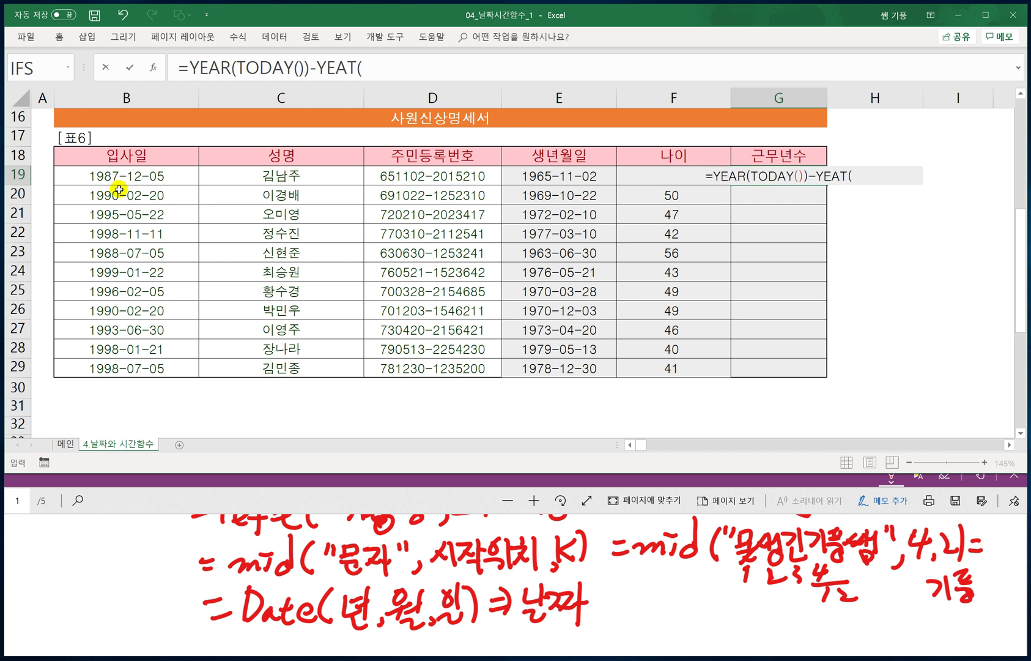
left_click(123, 176)
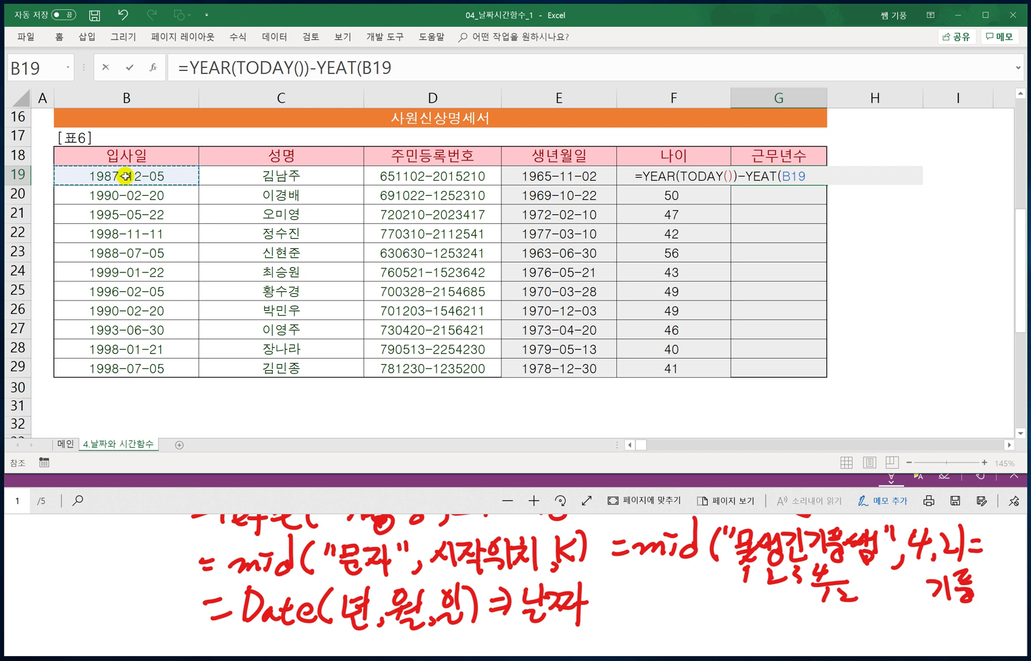
type(")")
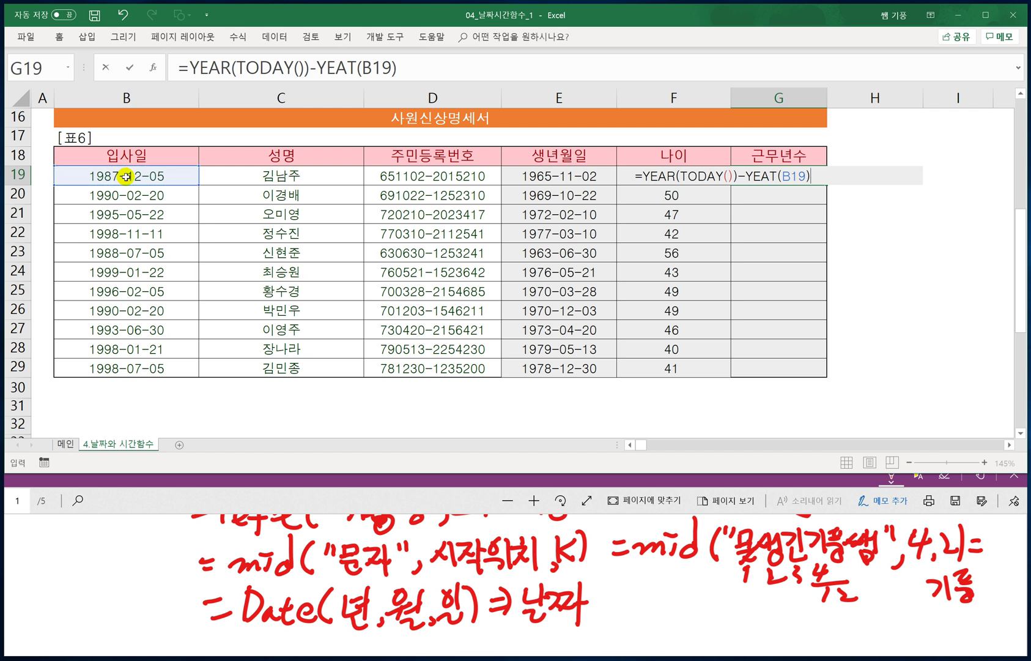
key("Return")
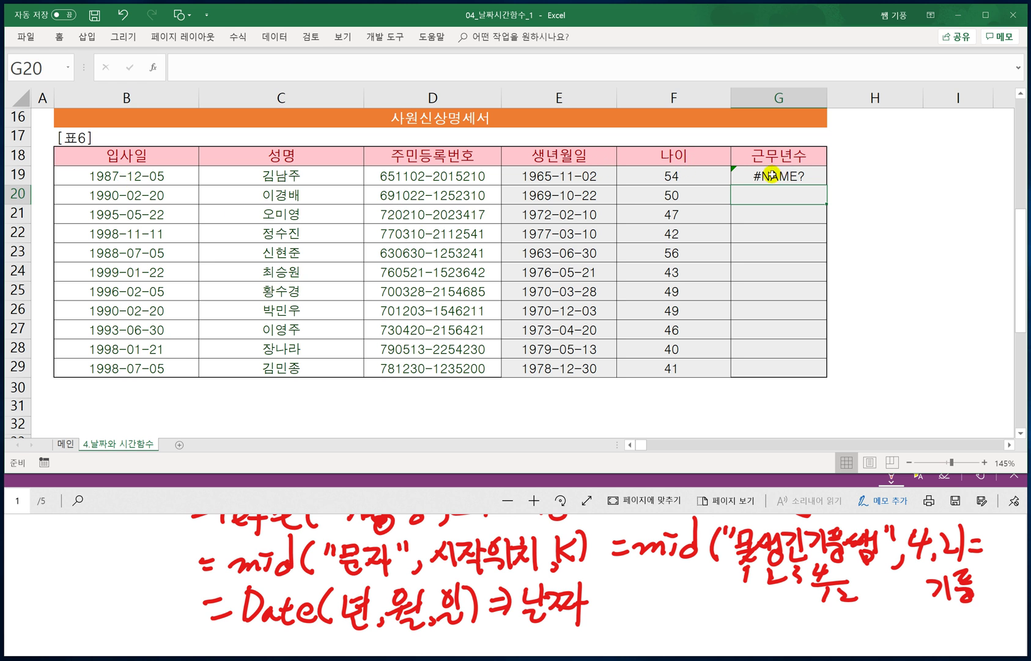
double_click(772, 175)
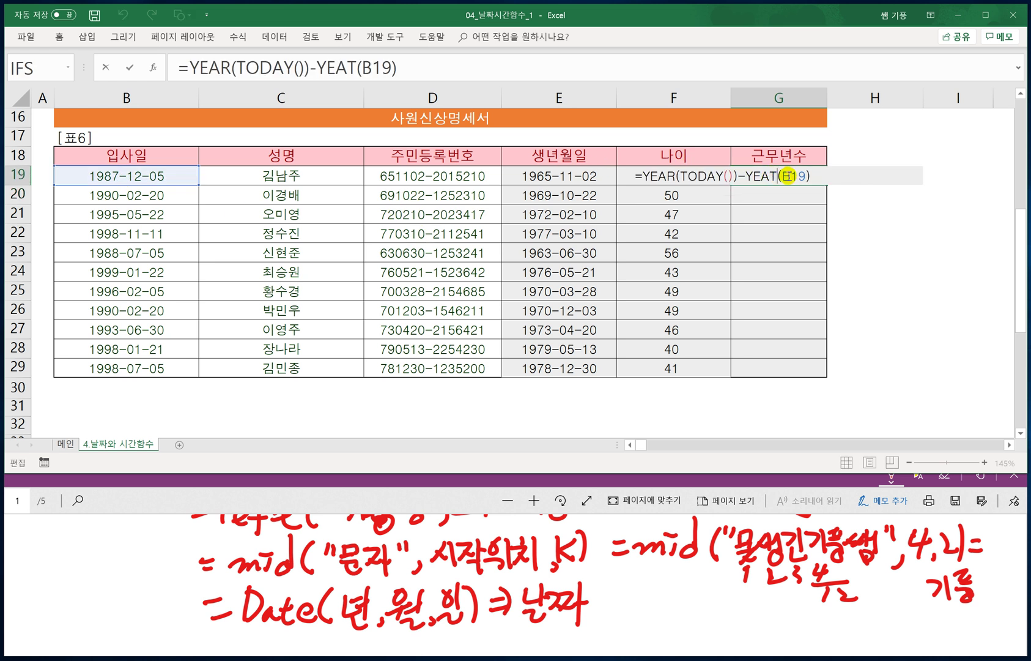
key("BackSpace")
type("R")
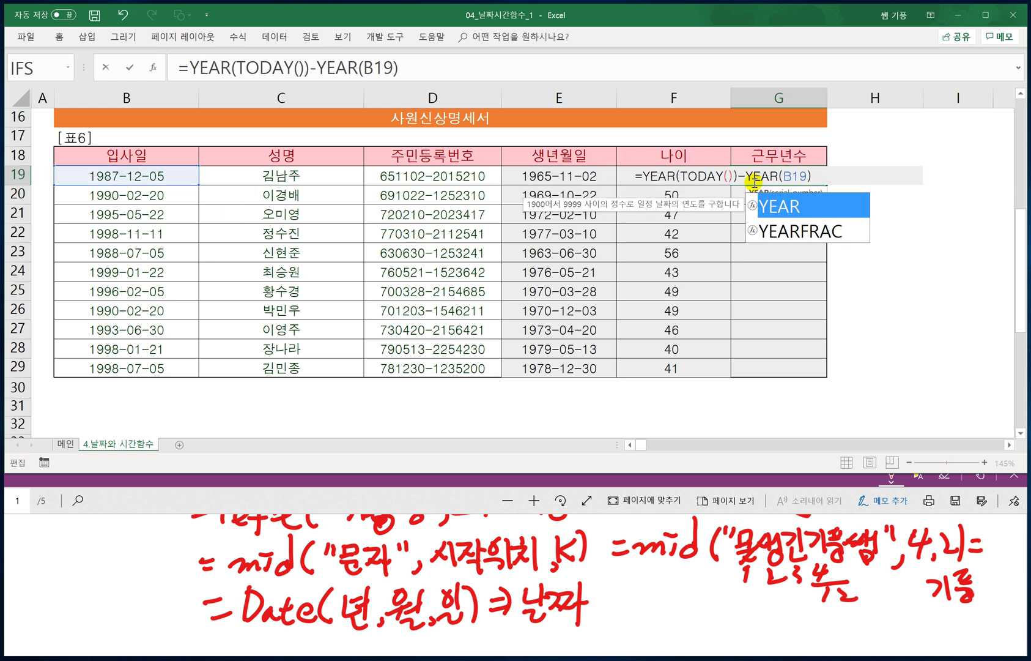
key("Return")
Fill the G19 years of service formula down the 근무년수 column to G29.
left_click(752, 176)
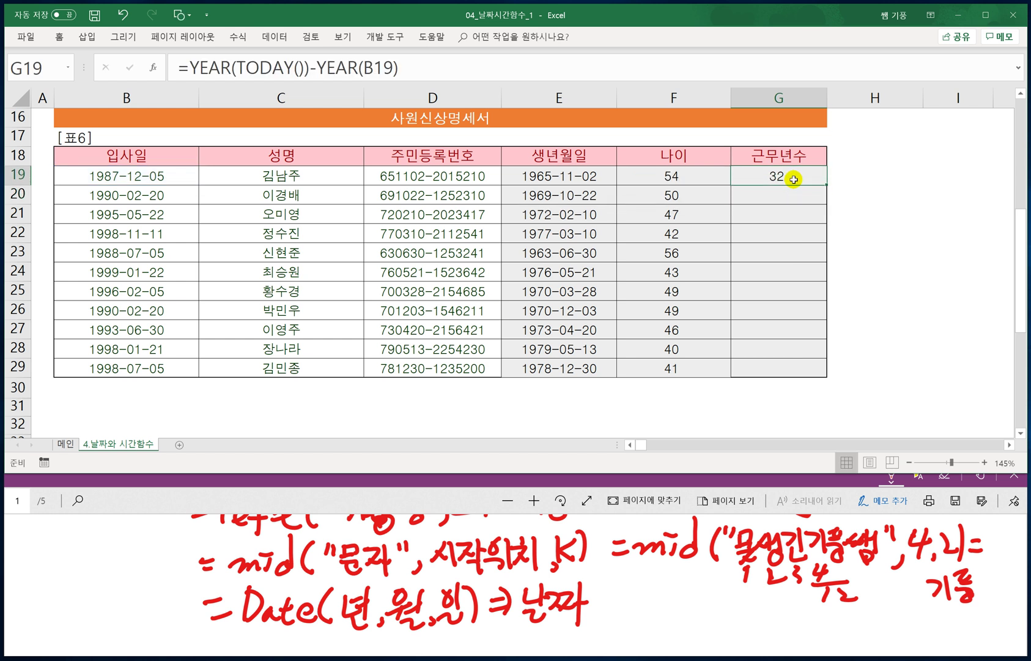
double_click(827, 185)
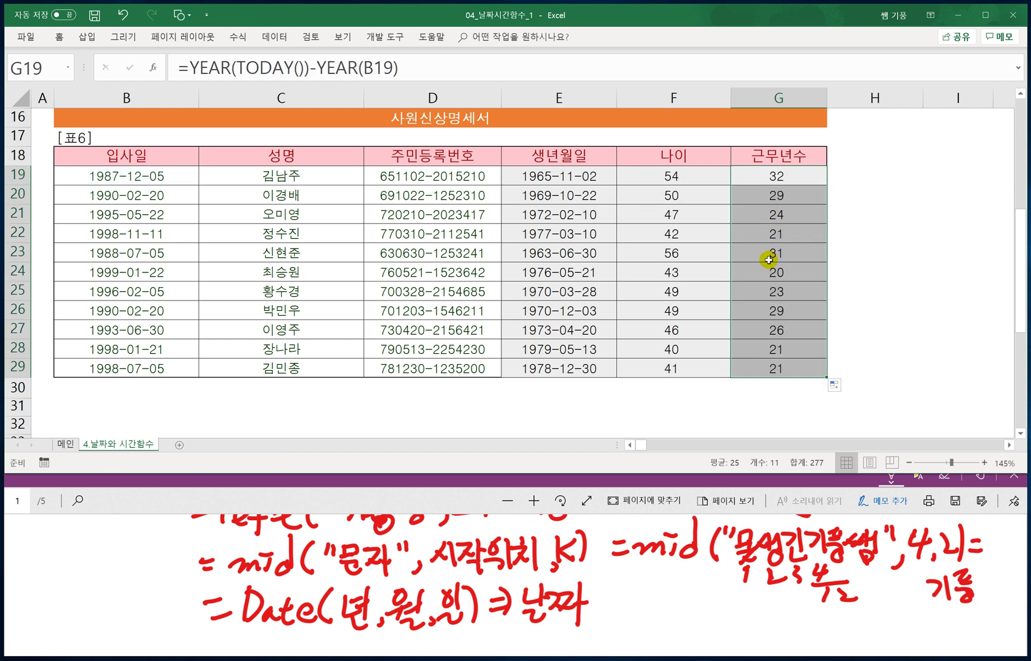
left_click(676, 272)
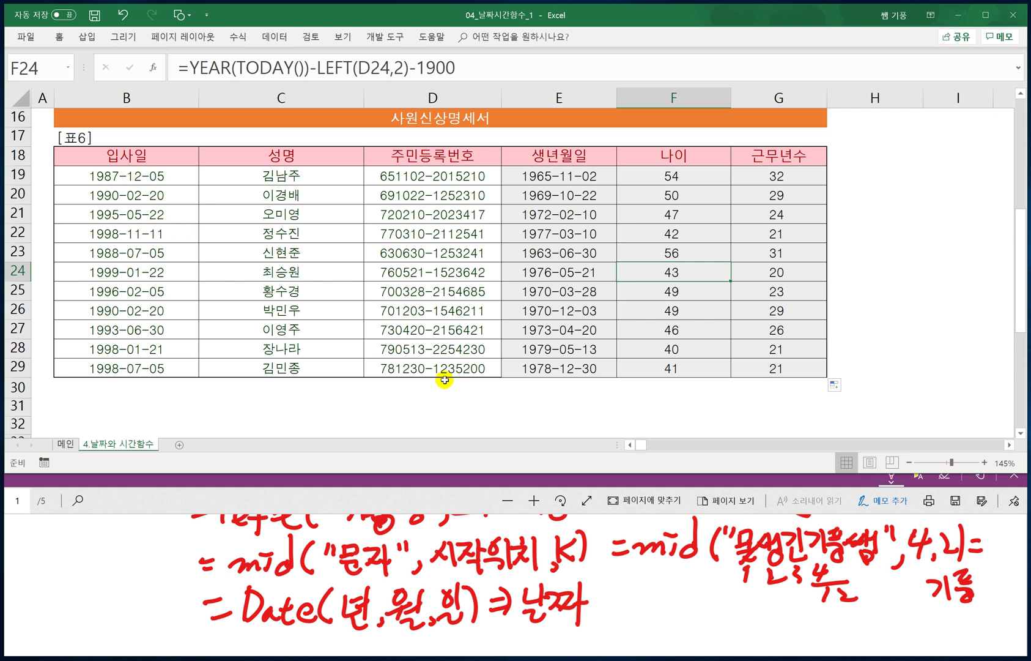
Switch to the 노트1.pdf note and handwrite "yy 01~19" below the Date syntax line.
left_click(430, 496)
scroll(484, 562, "up", 2)
scroll(484, 561, "down", 4)
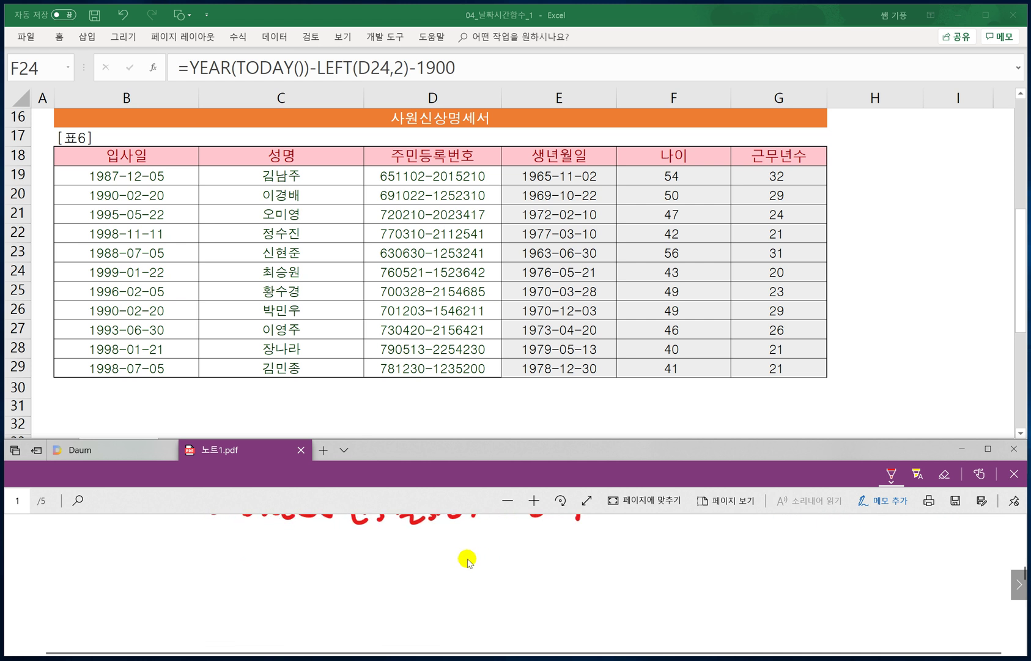
left_click_drag(268, 556, 286, 550)
mouse_move(296, 536)
left_mouse_down()
mouse_move(273, 572)
mouse_move(319, 547)
mouse_move(298, 576)
left_mouse_up()
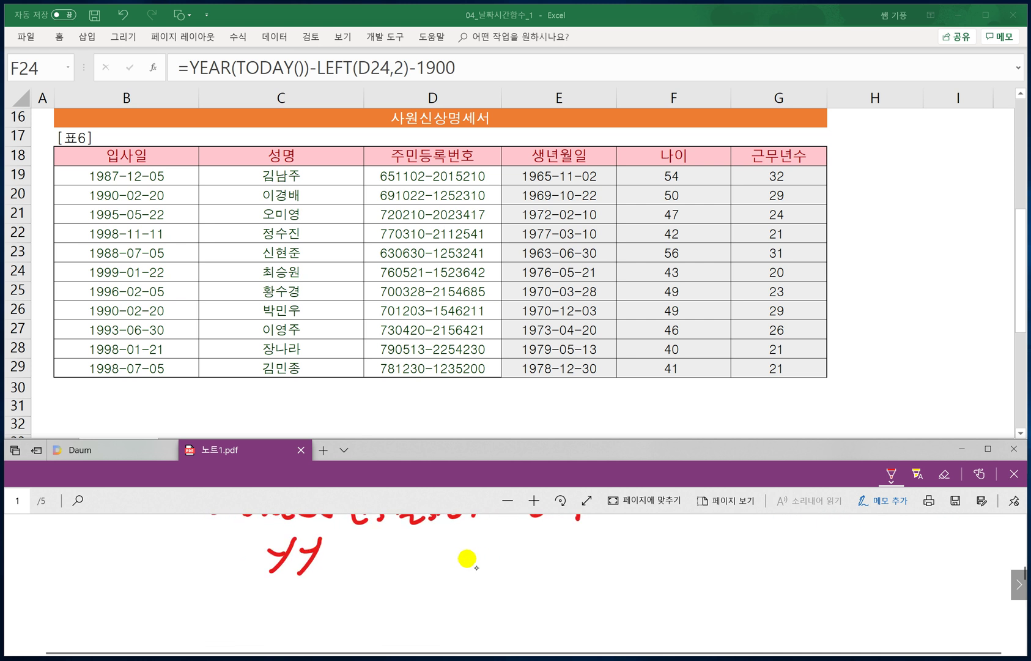
mouse_move(347, 544)
left_mouse_down()
mouse_move(361, 566)
mouse_move(413, 546)
mouse_move(428, 564)
left_mouse_up()
left_click_drag(455, 539, 451, 572)
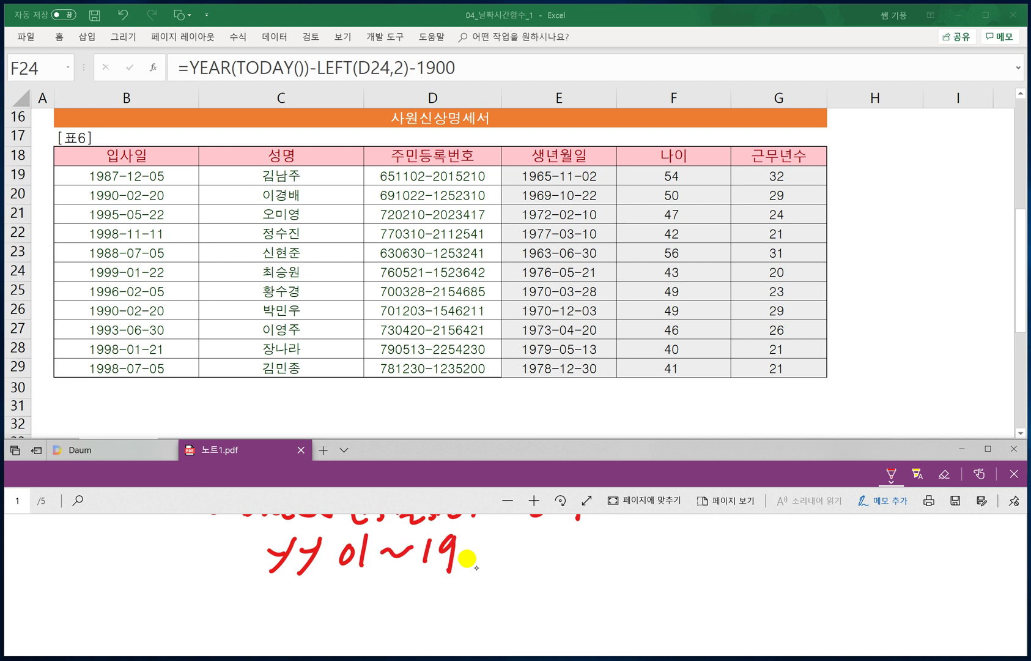
Handwrite the four-digit year code "yyyy" under the yy line of the note.
left_click_drag(262, 593, 285, 586)
mouse_move(291, 576)
left_mouse_down()
mouse_move(268, 606)
mouse_move(298, 590)
left_mouse_up()
mouse_move(310, 580)
left_mouse_down()
mouse_move(290, 610)
mouse_move(319, 590)
left_mouse_up()
left_click_drag(330, 580, 309, 610)
mouse_move(327, 593)
left_mouse_down()
mouse_move(348, 589)
mouse_move(327, 614)
left_mouse_up()
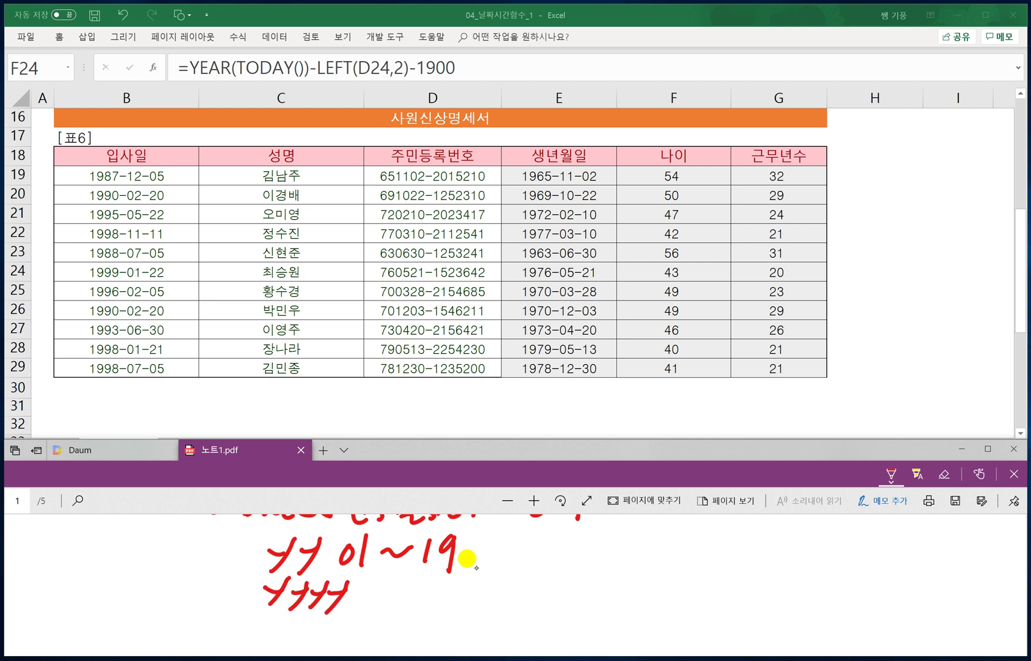
mouse_move(394, 580)
left_mouse_down()
mouse_move(384, 601)
mouse_move(408, 606)
mouse_move(428, 584)
mouse_move(436, 611)
left_mouse_up()
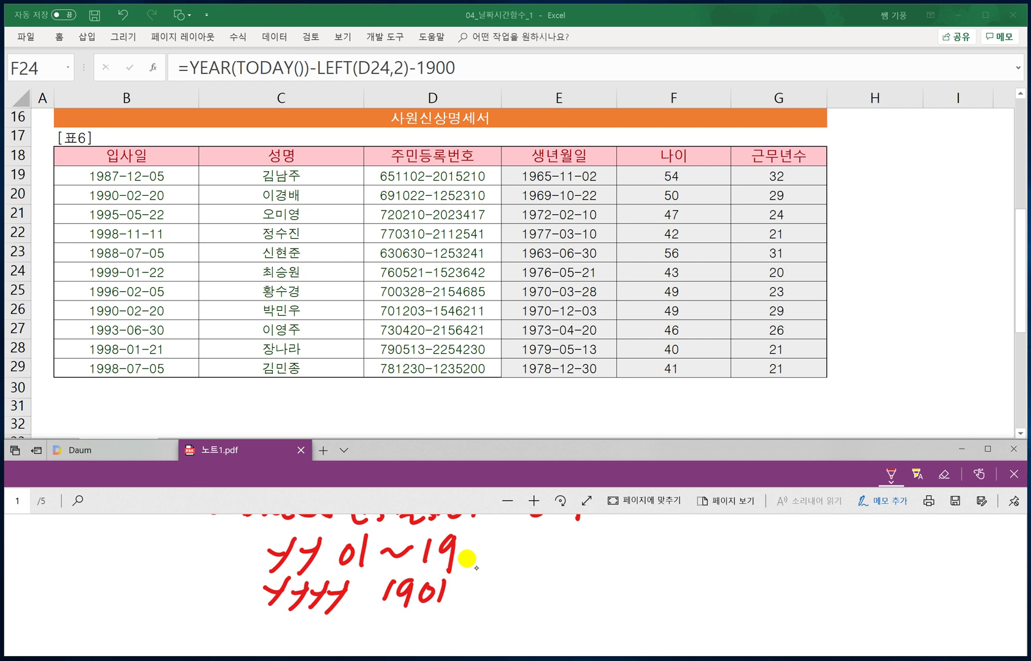
key("ctrl+z")
key("ctrl+z")
key("ctrl+z")
key("ctrl+z")
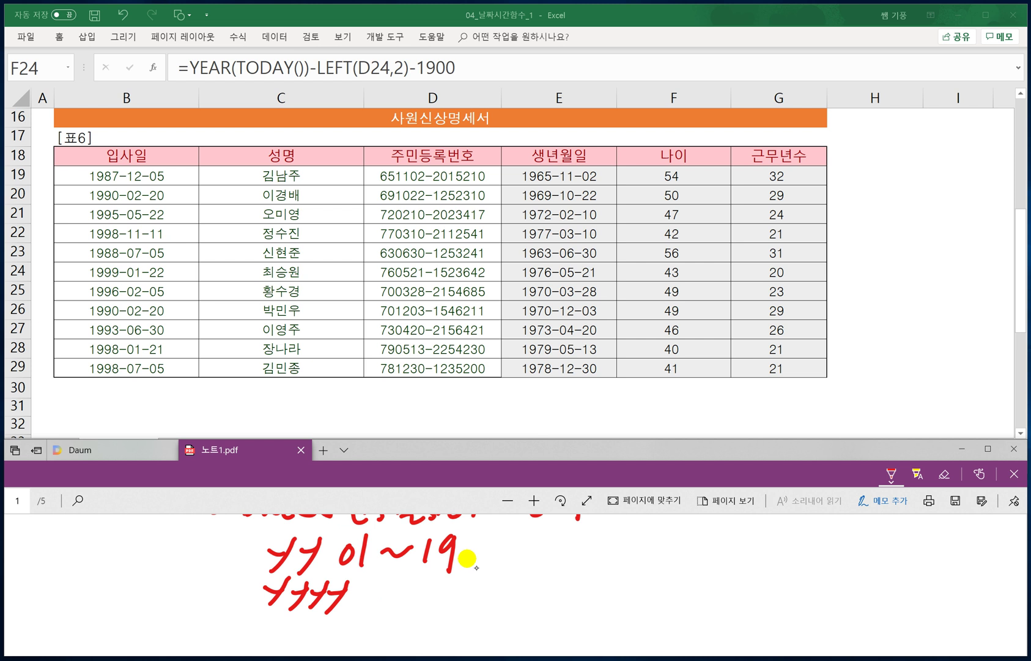
Handwrite the example range "2001~2019" beside the yyyy code.
left_click_drag(388, 589, 414, 610)
left_click_drag(423, 592, 454, 605)
left_click_drag(479, 598, 501, 592)
mouse_move(503, 585)
left_mouse_down()
mouse_move(513, 608)
mouse_move(531, 608)
left_mouse_up()
left_click_drag(535, 583, 549, 607)
left_click_drag(580, 578, 570, 613)
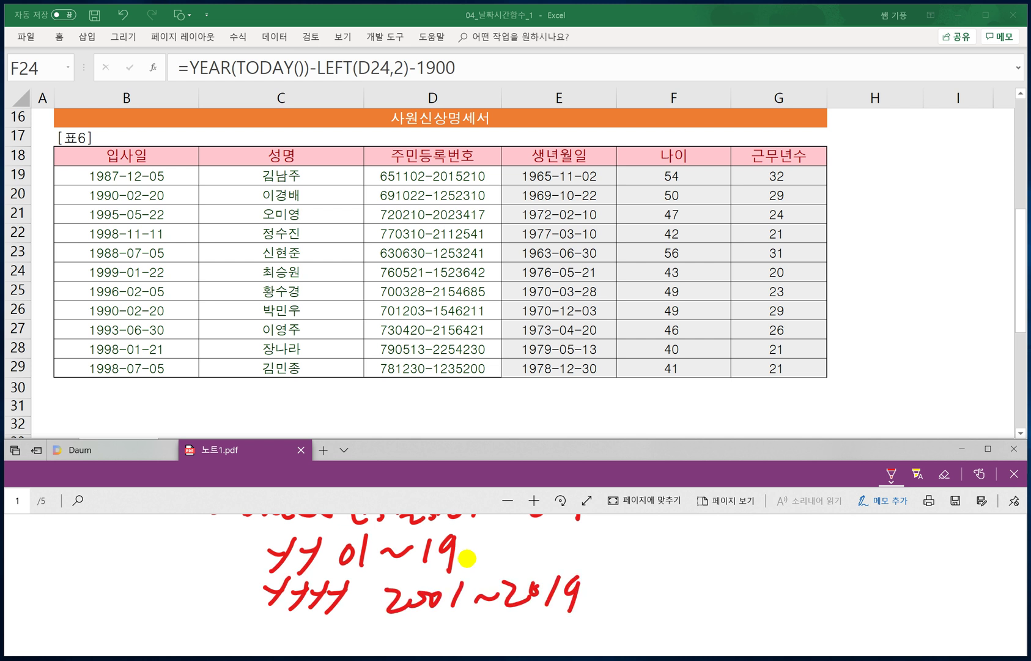
Handwrite the month code line "m 1~12" below the yyyy line.
scroll(467, 558, "down", 2)
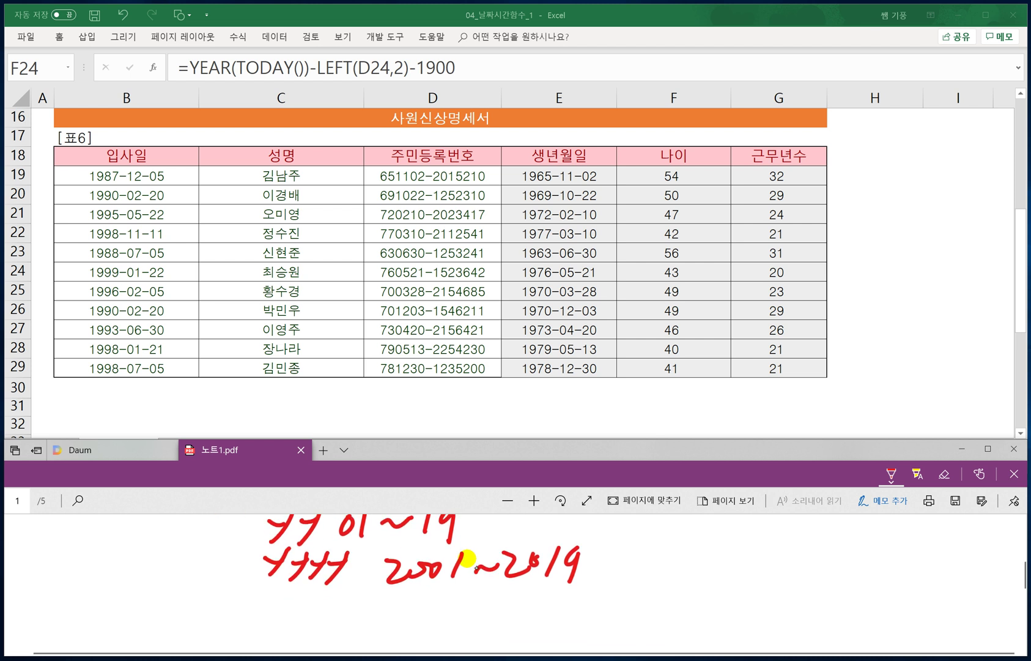
mouse_move(298, 601)
left_mouse_down()
mouse_move(309, 594)
mouse_move(372, 615)
mouse_move(432, 602)
left_mouse_up()
left_click_drag(444, 591, 438, 612)
mouse_move(450, 595)
left_mouse_down()
mouse_move(468, 607)
mouse_move(485, 601)
left_mouse_up()
Handwrite the two-digit month code line "mm 01~12" below the m line.
scroll(467, 558, "down", 2)
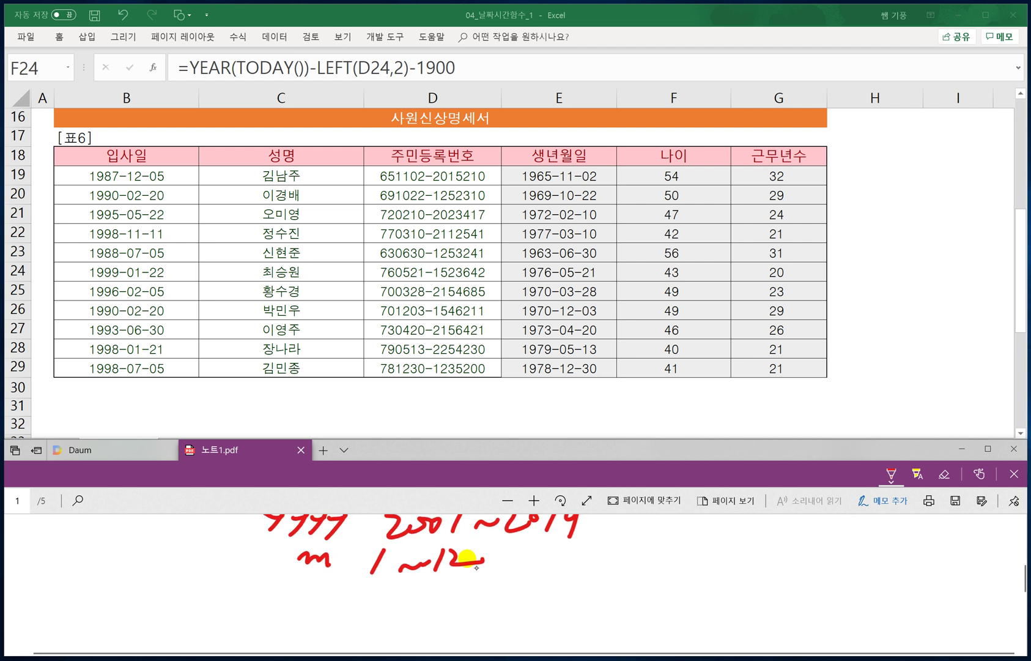
left_click_drag(281, 604, 319, 606)
mouse_move(328, 603)
left_mouse_down()
mouse_move(336, 593)
mouse_move(361, 607)
left_mouse_up()
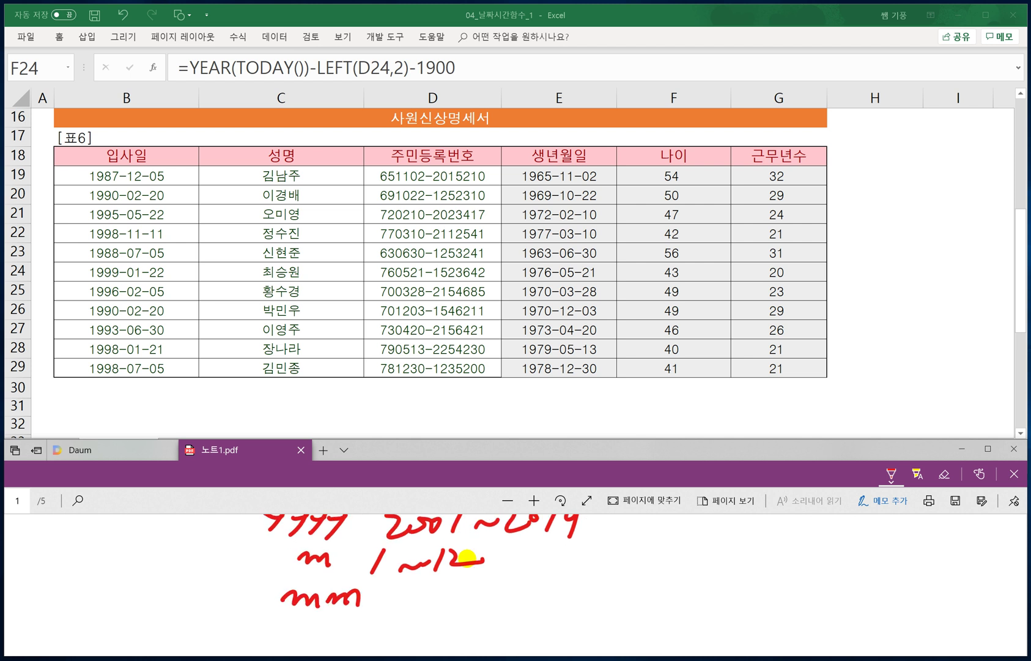
left_click_drag(408, 586, 420, 611)
mouse_move(439, 602)
left_mouse_down()
mouse_move(463, 591)
mouse_move(468, 606)
mouse_move(519, 596)
left_mouse_up()
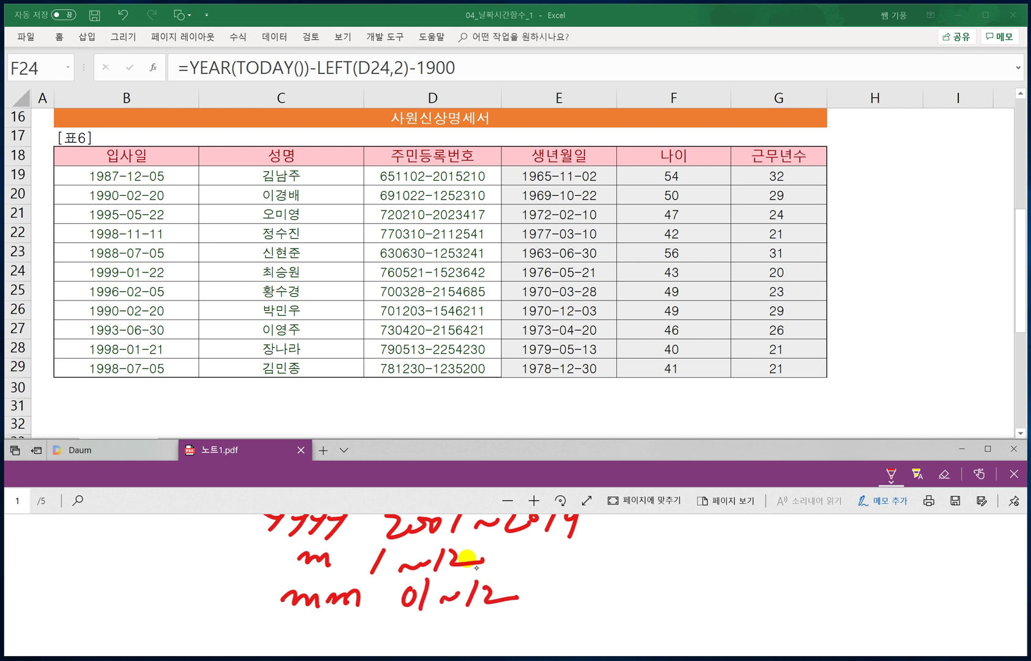
Handwrite the abbreviated month name line "mmm Jan~Dec" below the mm line.
scroll(467, 558, "down", 1)
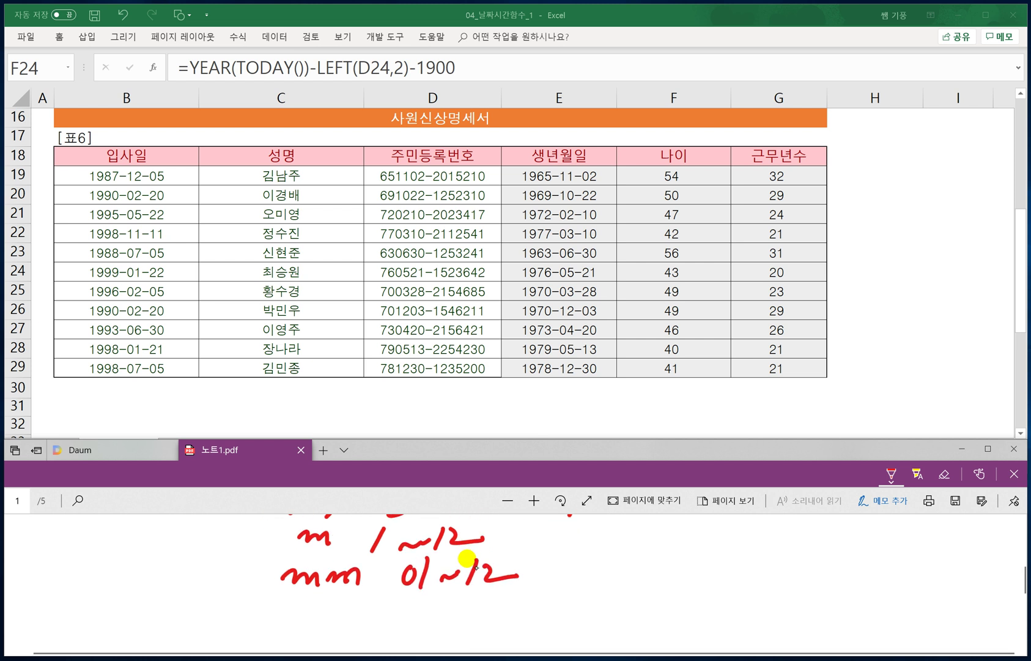
mouse_move(282, 612)
left_mouse_down()
mouse_move(384, 625)
mouse_move(424, 603)
mouse_move(413, 622)
left_mouse_up()
left_click(361, 613)
left_click_drag(438, 610, 444, 622)
mouse_move(447, 612)
left_mouse_down()
mouse_move(460, 622)
mouse_move(495, 608)
mouse_move(504, 614)
left_mouse_up()
left_click_drag(524, 612, 558, 619)
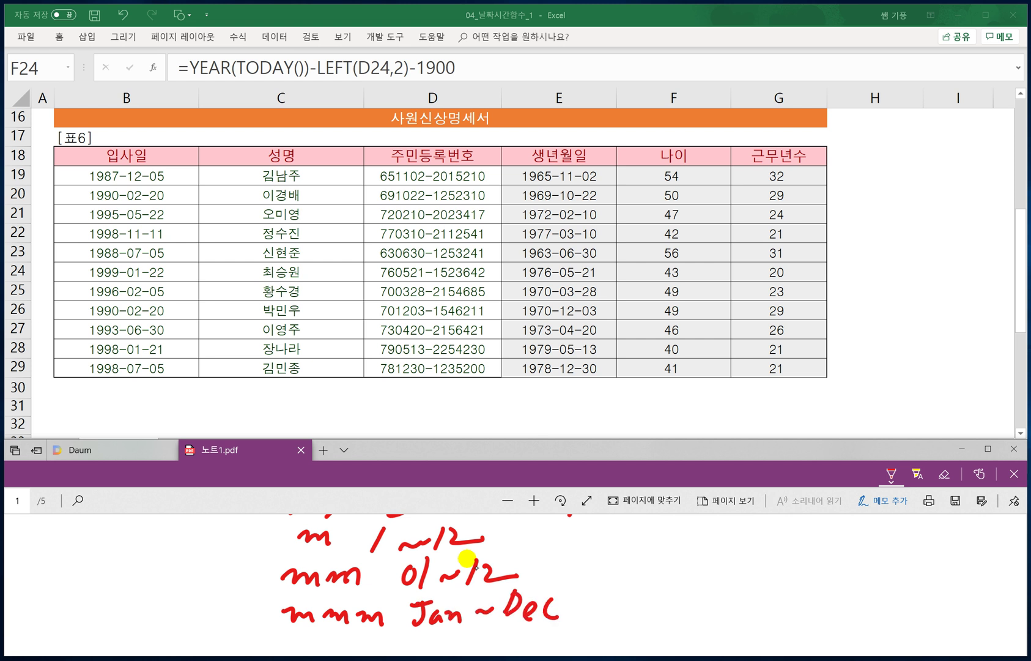
Handwrite the full month name line "mmmm January~December" below the mmm line and underline December.
scroll(466, 558, "down", 1)
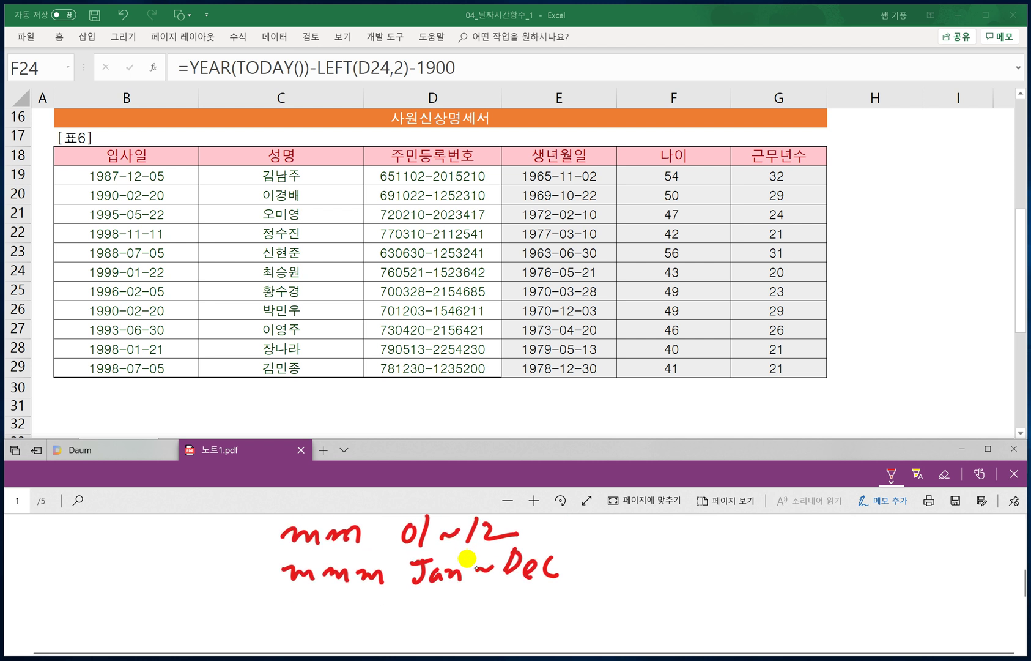
mouse_move(285, 611)
left_mouse_down()
mouse_move(301, 601)
mouse_move(413, 614)
left_mouse_up()
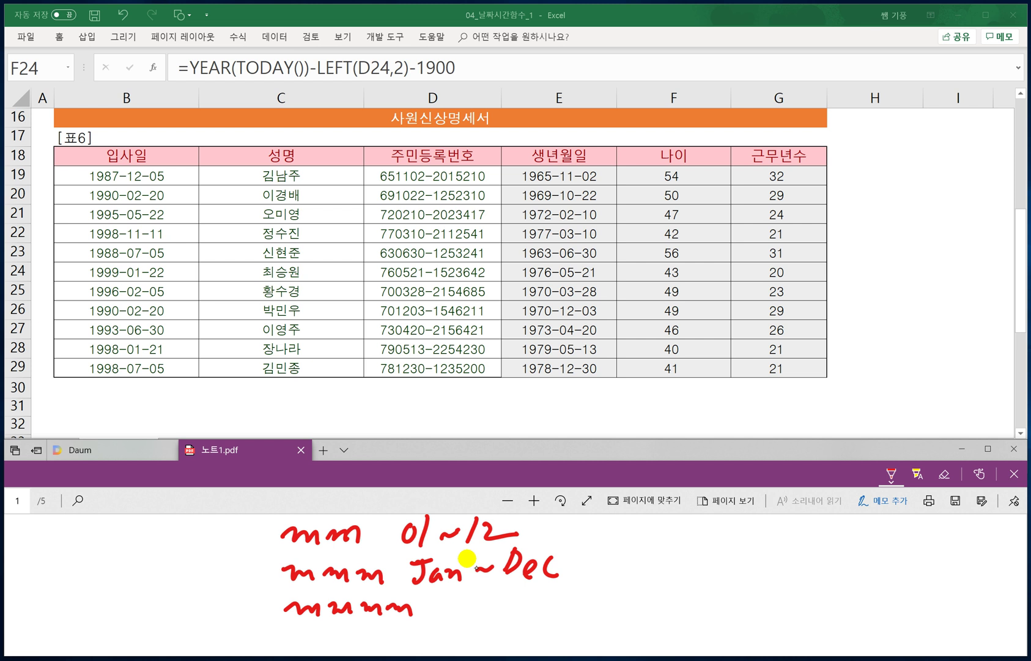
mouse_move(443, 602)
left_mouse_down()
mouse_move(462, 595)
mouse_move(448, 619)
left_mouse_up()
mouse_move(476, 604)
left_mouse_down()
mouse_move(471, 614)
mouse_move(491, 618)
mouse_move(541, 615)
mouse_move(564, 589)
mouse_move(527, 630)
left_mouse_up()
left_click_drag(580, 605, 602, 600)
mouse_move(609, 578)
left_mouse_down()
mouse_move(601, 613)
mouse_move(618, 607)
left_mouse_up()
mouse_move(615, 604)
left_mouse_down()
mouse_move(632, 595)
mouse_move(676, 606)
left_mouse_up()
left_click_drag(686, 564, 679, 605)
left_click_drag(679, 599, 733, 602)
left_click_drag(594, 618, 727, 616)
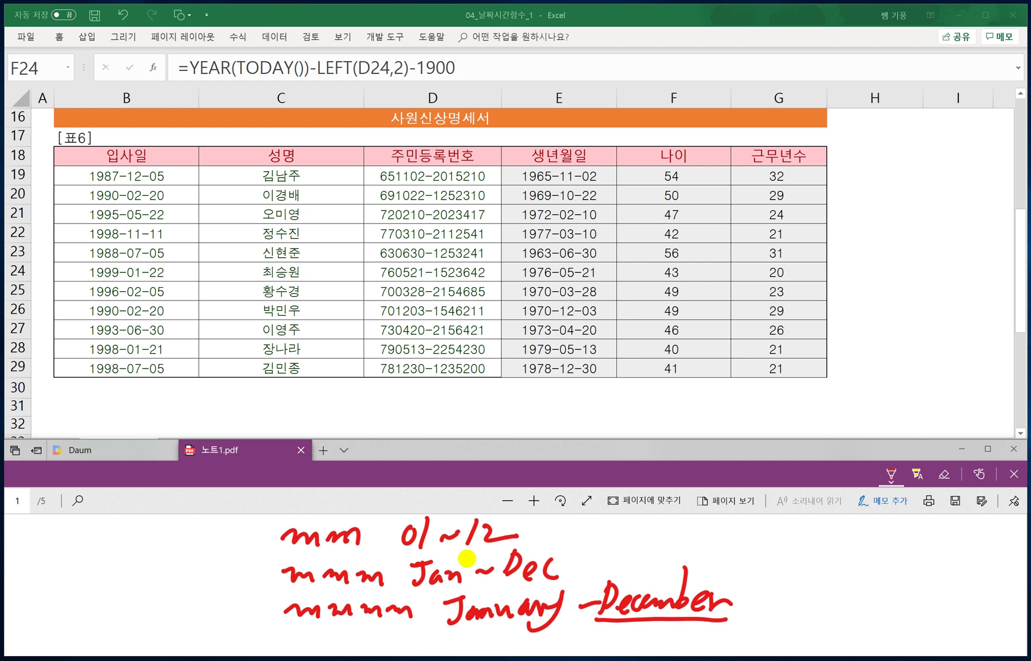
scroll(467, 558, "up", 1)
scroll(467, 558, "down", 1)
scroll(467, 558, "down", 1)
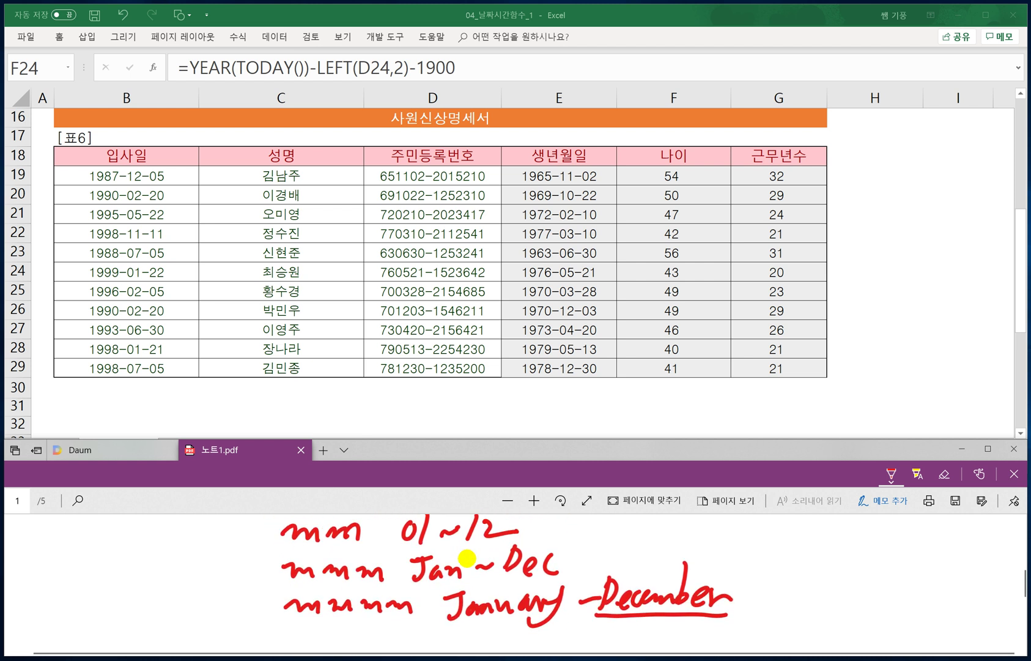
scroll(466, 558, "down", 2)
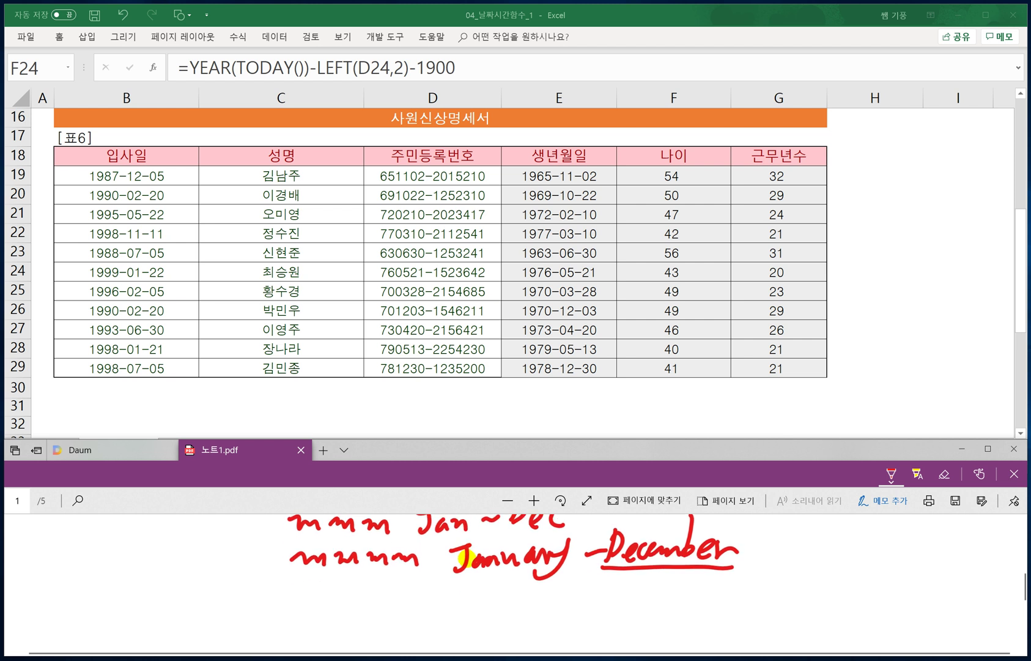
left_click_drag(345, 575, 341, 599)
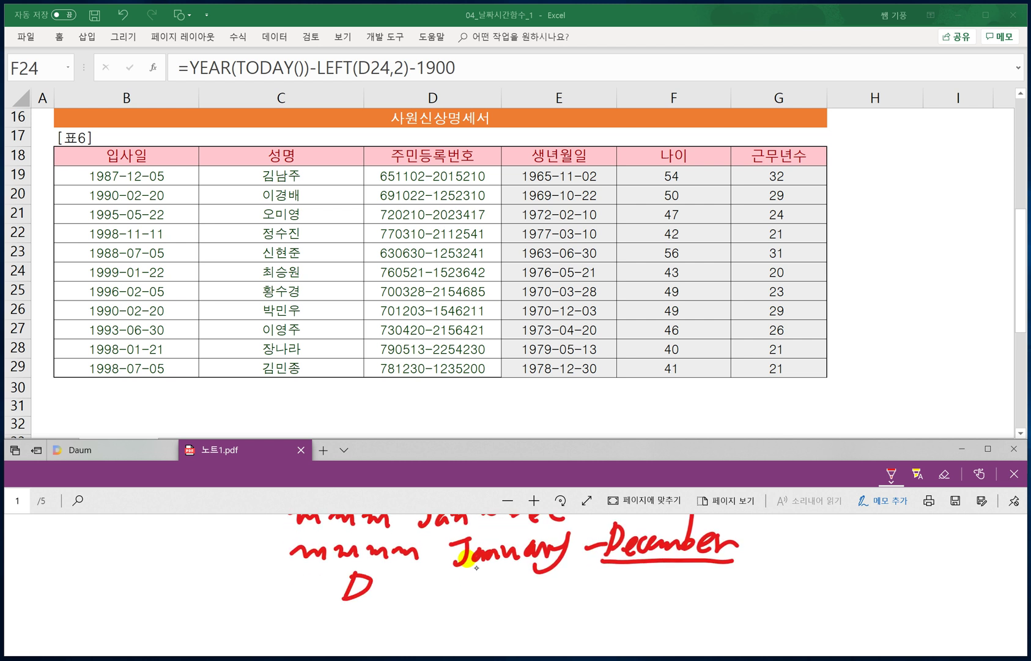
key("ctrl+z")
key("ctrl+z")
Handwrite the day codes "d 1~31" and "dd 01~31" on one line below the mmmm line.
mouse_move(385, 572)
left_mouse_down()
mouse_move(374, 589)
mouse_move(381, 604)
mouse_move(371, 596)
left_mouse_up()
mouse_move(432, 577)
left_mouse_down()
mouse_move(423, 595)
mouse_move(468, 583)
mouse_move(493, 602)
left_mouse_up()
scroll(466, 558, "down", 1)
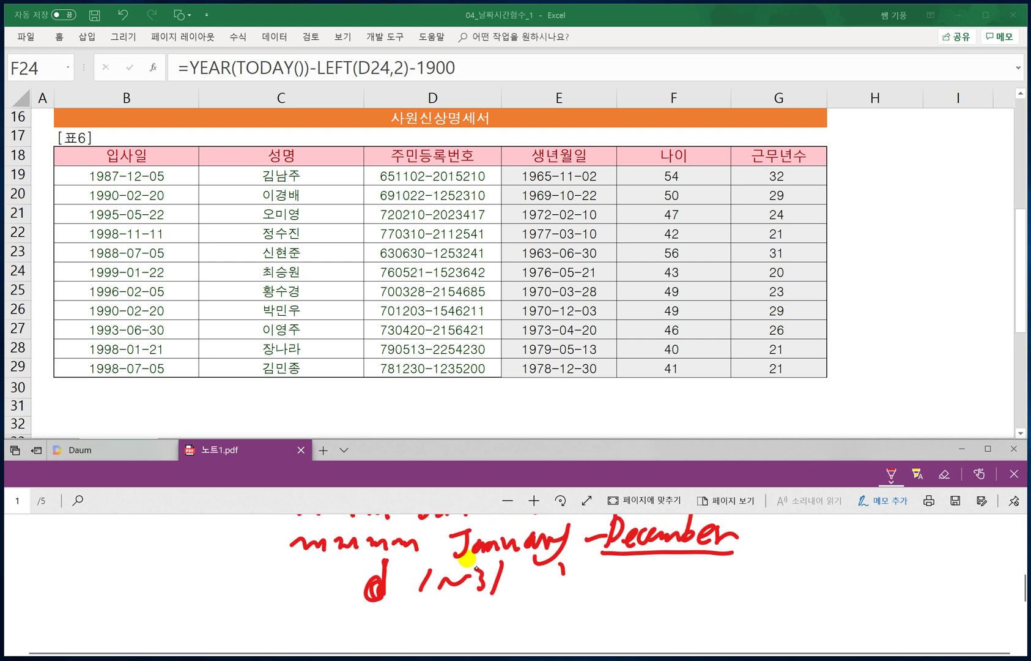
left_click_drag(558, 582, 559, 598)
left_click_drag(583, 554, 574, 595)
mouse_move(575, 586)
left_mouse_down()
mouse_move(569, 598)
mouse_move(614, 577)
mouse_move(630, 599)
mouse_move(659, 581)
left_mouse_up()
mouse_move(661, 574)
left_mouse_down()
mouse_move(664, 594)
mouse_move(684, 600)
left_mouse_up()
Handwrite the abbreviated weekday code "ddd Mon~Sun" after the dd entry and underline Sun.
mouse_move(759, 556)
left_mouse_down()
mouse_move(750, 593)
mouse_move(786, 592)
left_mouse_up()
mouse_move(799, 549)
left_mouse_down()
mouse_move(796, 592)
mouse_move(840, 582)
left_mouse_up()
mouse_move(841, 565)
left_mouse_down()
mouse_move(820, 587)
mouse_move(851, 591)
mouse_move(867, 576)
mouse_move(890, 586)
mouse_move(928, 574)
left_mouse_up()
mouse_move(956, 551)
left_mouse_down()
mouse_move(927, 580)
mouse_move(976, 581)
left_mouse_up()
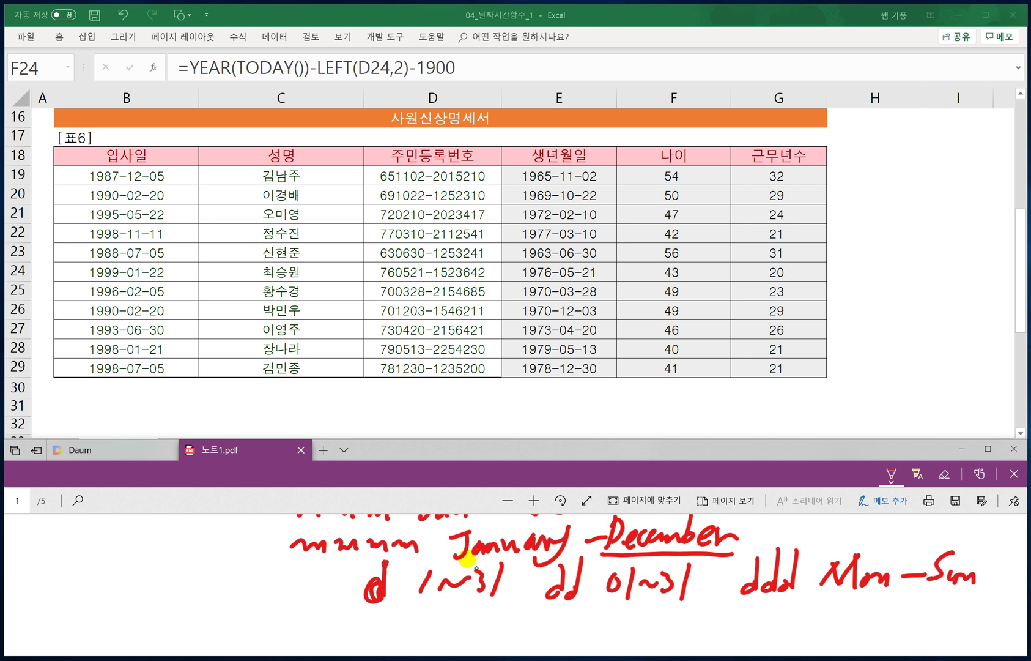
left_click_drag(926, 591, 985, 588)
Handwrite the full weekday name line "dddd Monday~Sunday" below the other day codes.
left_click_drag(411, 599, 412, 636)
left_click_drag(428, 603, 425, 636)
mouse_move(446, 593)
left_mouse_down()
mouse_move(440, 636)
mouse_move(463, 630)
left_mouse_up()
mouse_move(461, 619)
left_mouse_down()
mouse_move(460, 634)
mouse_move(517, 607)
mouse_move(530, 634)
mouse_move(555, 631)
mouse_move(573, 600)
mouse_move(588, 631)
mouse_move(597, 625)
left_mouse_up()
mouse_move(606, 610)
left_mouse_down()
mouse_move(575, 645)
mouse_move(653, 618)
mouse_move(654, 628)
left_mouse_up()
left_click_drag(650, 619, 694, 629)
left_click_drag(717, 585, 710, 609)
left_click_drag(679, 618, 713, 632)
mouse_move(719, 583)
left_mouse_down()
mouse_move(704, 634)
mouse_move(747, 630)
left_mouse_up()
left_click_drag(751, 613, 723, 652)
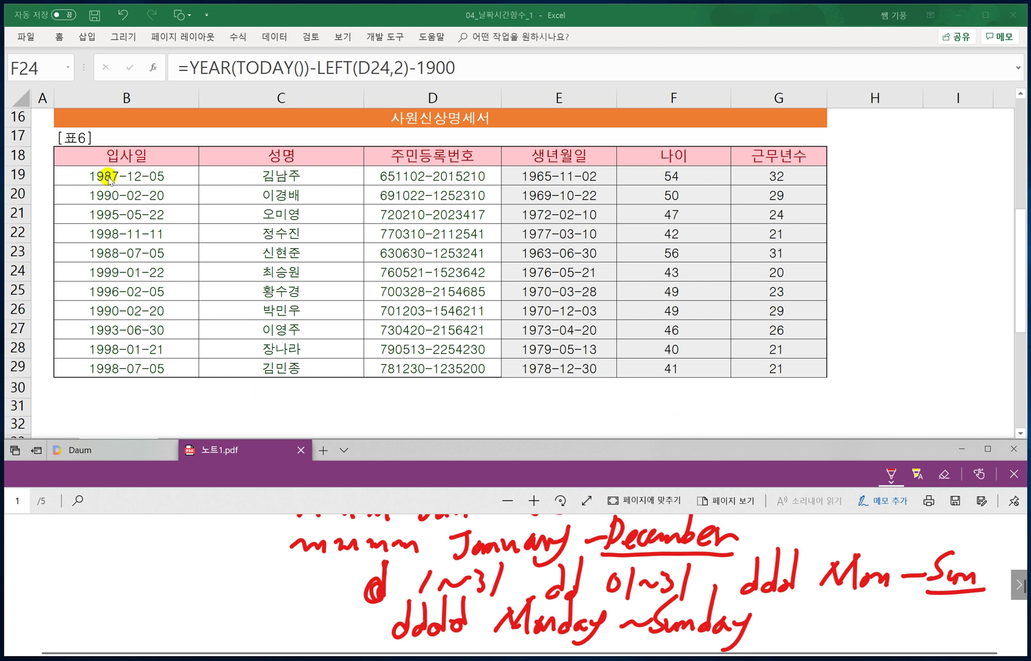
Switch to Excel and handwrite the first employee's birth date beside [표6] as two-digit year, abbreviated English month and two-digit day, separated by periods.
left_click(231, 221)
scroll(208, 224, "up", 2)
scroll(166, 261, "down", 1)
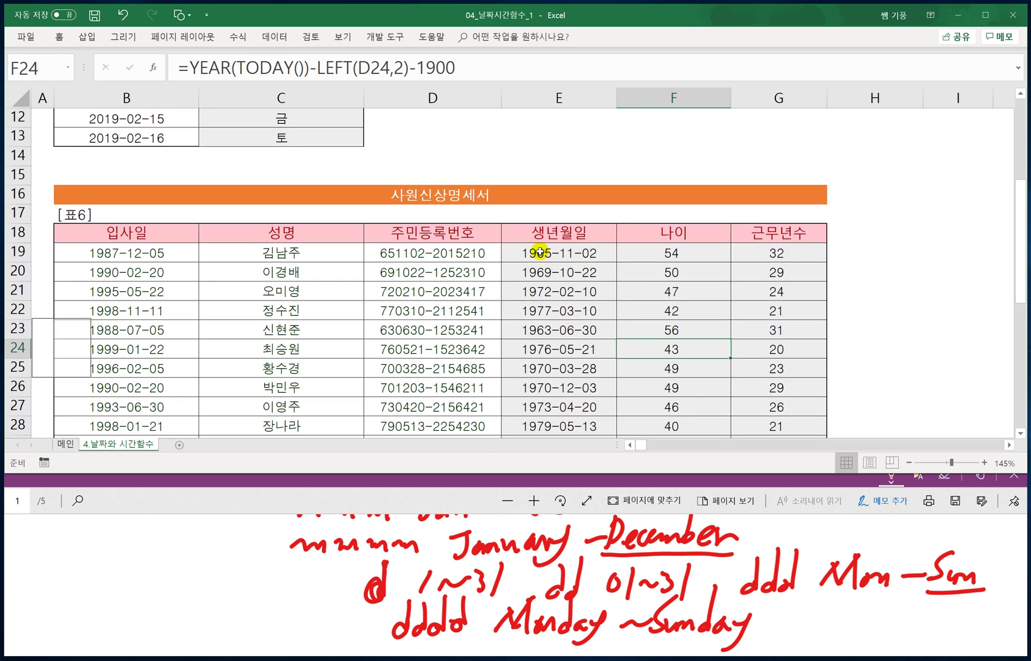
left_click(61, 347)
left_click(563, 295)
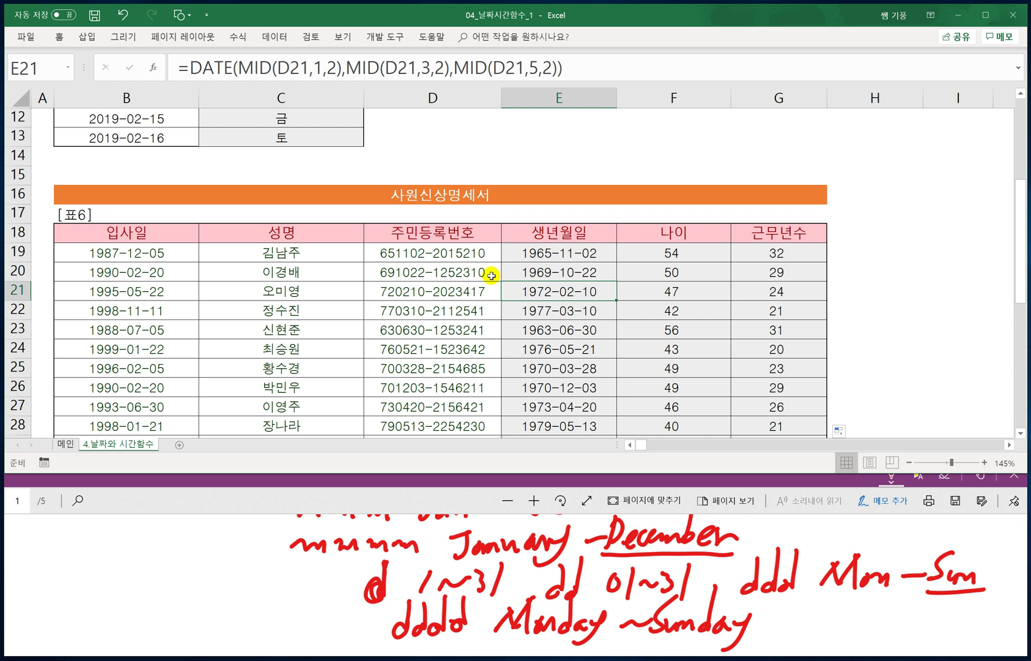
mouse_move(854, 235)
left_mouse_down()
mouse_move(845, 254)
mouse_move(858, 255)
left_mouse_up()
left_click_drag(857, 240, 868, 236)
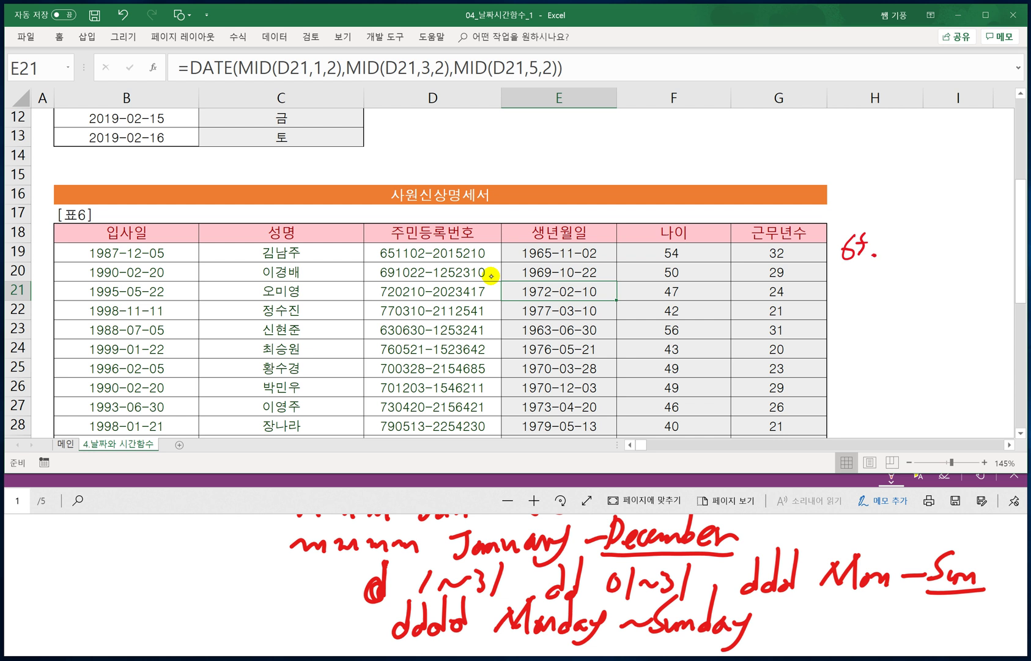
mouse_move(894, 237)
left_mouse_down()
mouse_move(890, 257)
mouse_move(911, 221)
mouse_move(908, 244)
left_mouse_up()
left_click_drag(960, 231, 980, 248)
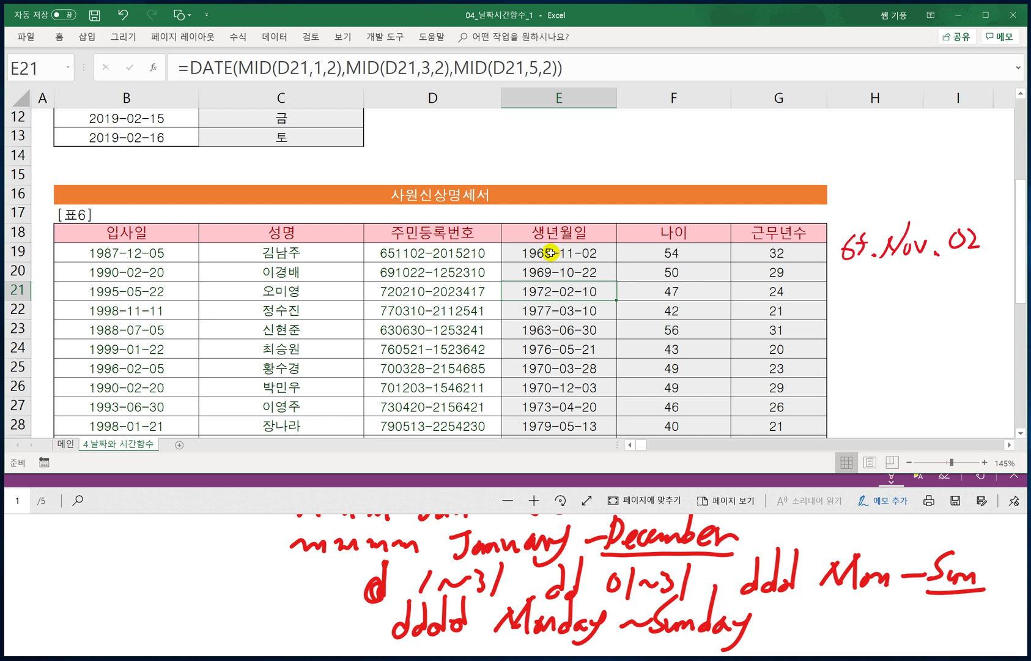
Apply the custom number format YY.MMM.DD to the 생년월일 cells E19:E29.
left_click_drag(552, 252, 546, 398)
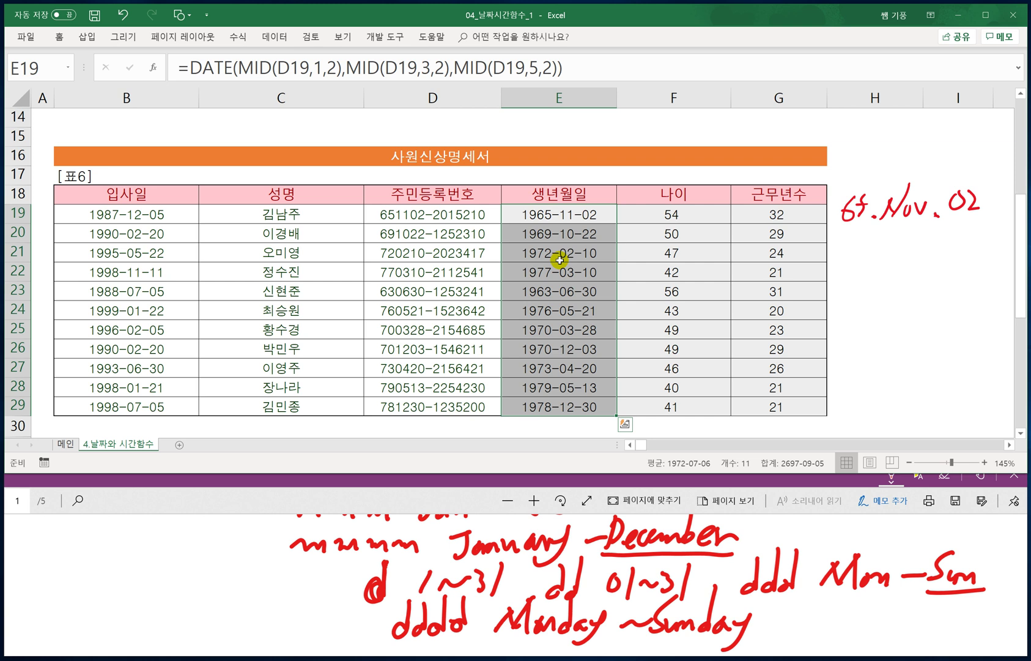
key("ctrl+1")
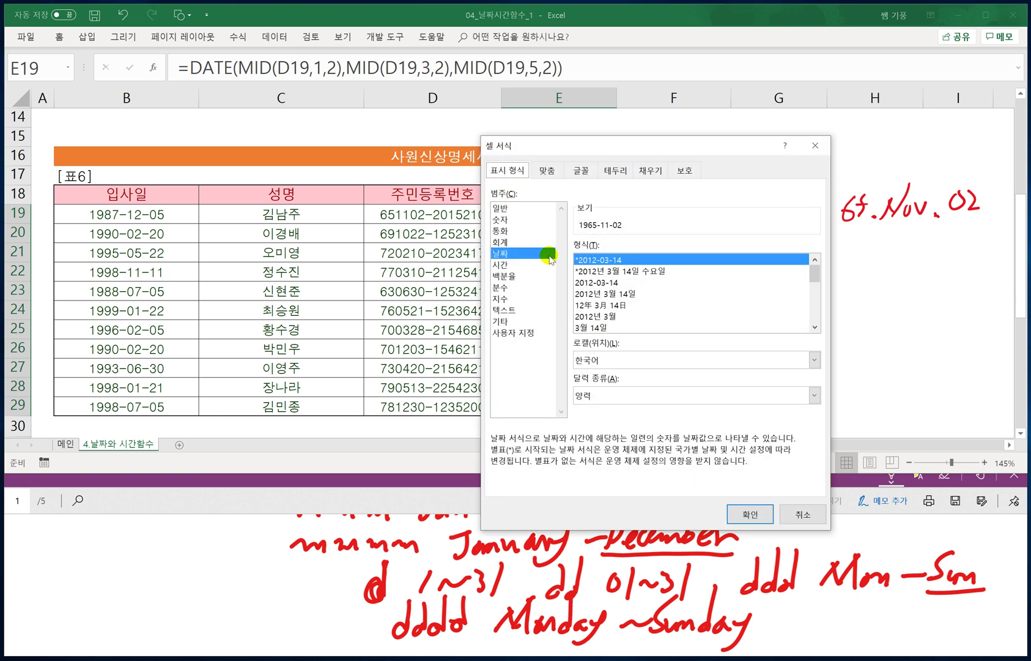
left_click_drag(509, 149, 347, 133)
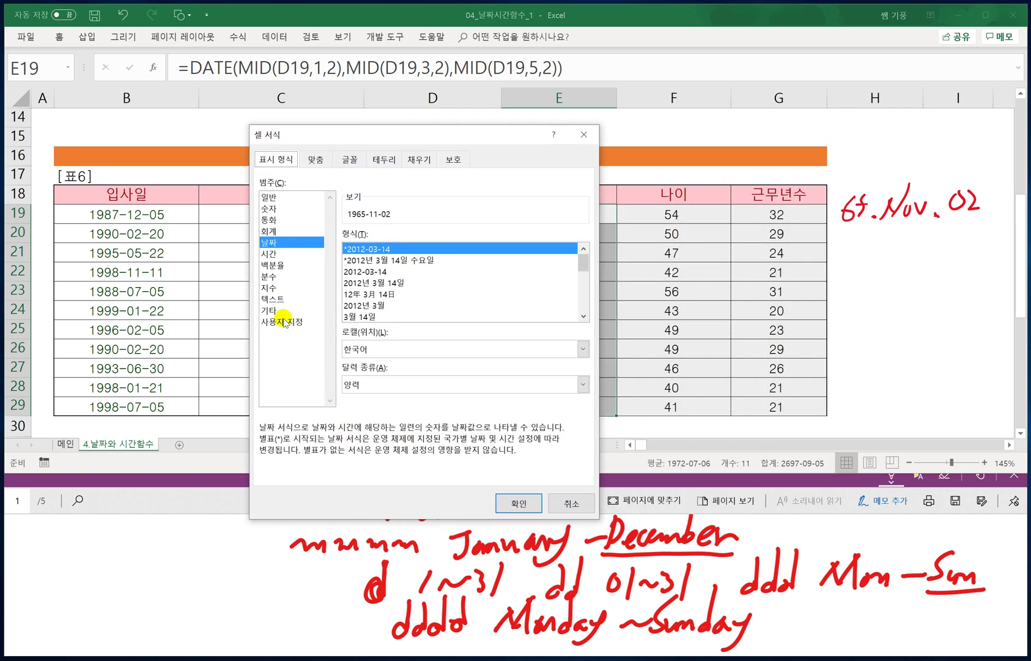
left_click(281, 321)
left_click_drag(421, 252, 302, 234)
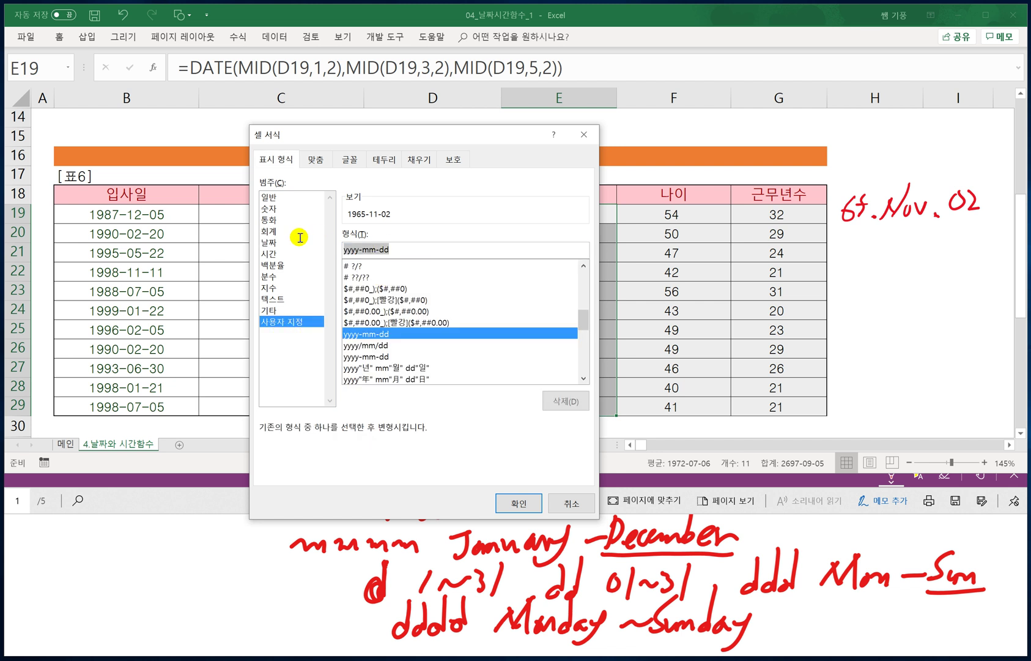
type("YY.")
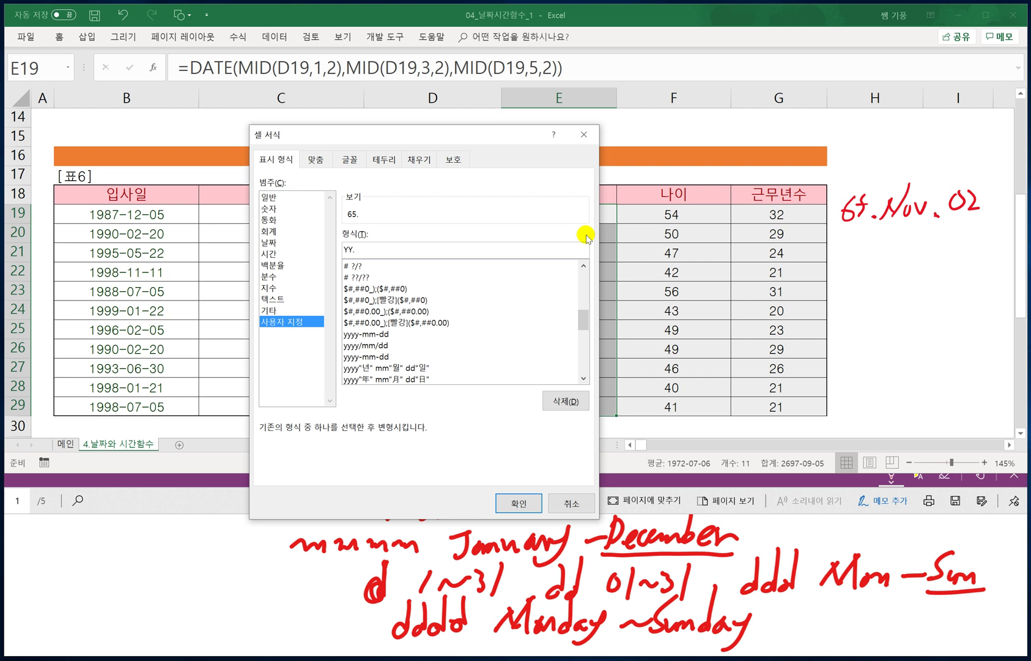
type("MMM.DD")
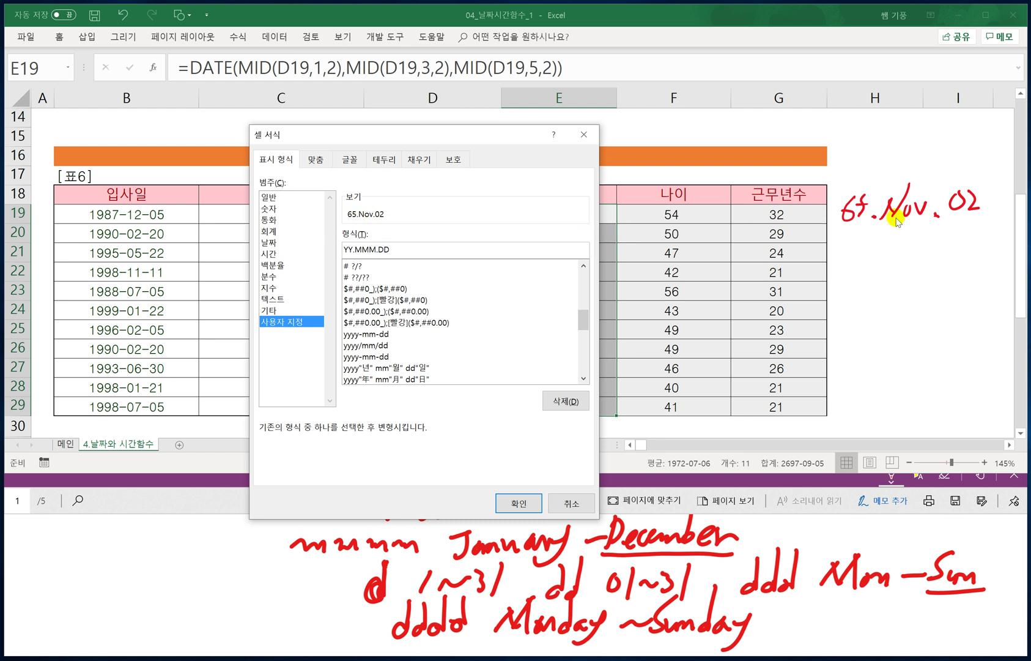
left_click_drag(475, 133, 492, 76)
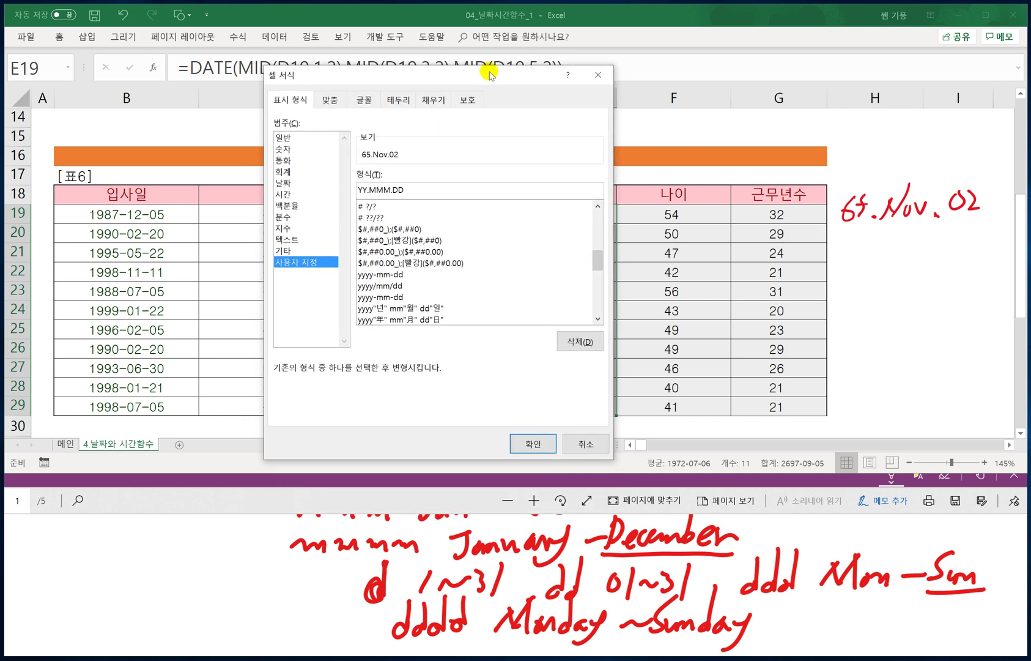
left_click(534, 442)
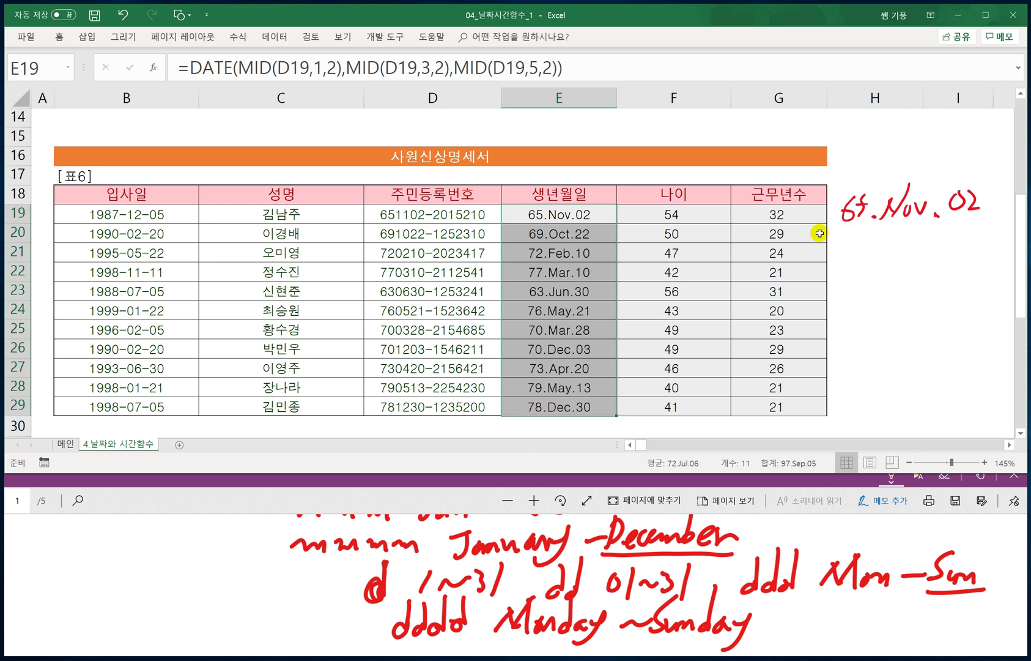
Handwrite "yyyy" under the date example beside [표6], and add the short Korean weekday code "aaa 월~일" in the PDF notes.
mouse_move(839, 243)
left_mouse_down()
mouse_move(860, 262)
mouse_move(882, 239)
mouse_move(912, 248)
mouse_move(894, 270)
left_mouse_up()
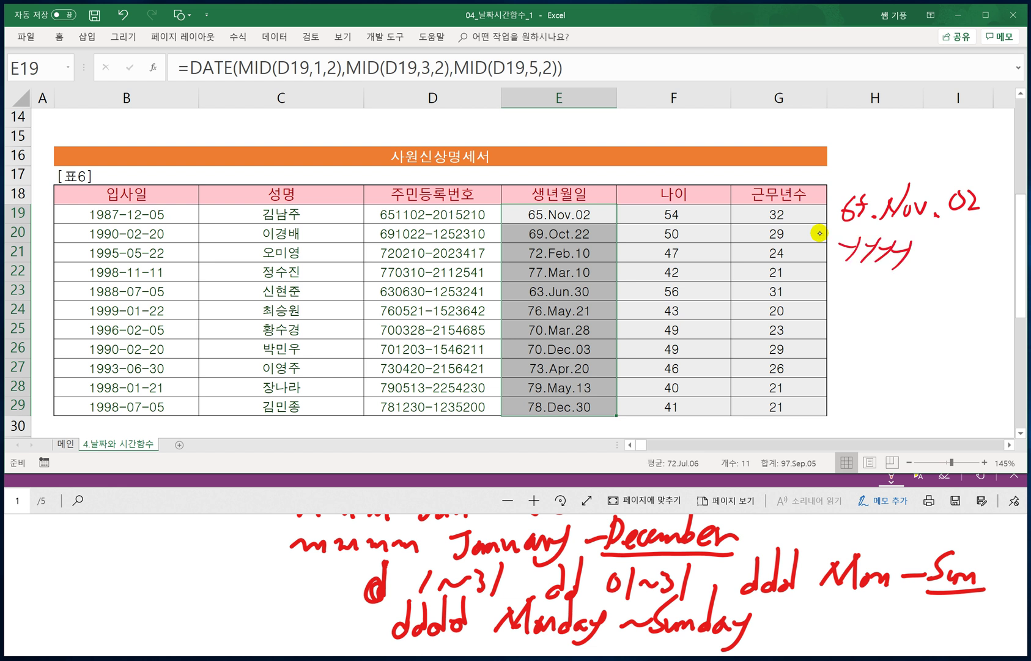
mouse_move(102, 544)
left_mouse_down()
mouse_move(107, 561)
mouse_move(148, 560)
mouse_move(170, 542)
mouse_move(183, 560)
left_mouse_up()
mouse_move(172, 562)
left_mouse_down()
mouse_move(170, 573)
mouse_move(186, 563)
left_mouse_up()
mouse_move(176, 566)
left_mouse_down()
mouse_move(194, 574)
mouse_move(224, 548)
left_mouse_up()
left_click_drag(240, 525, 245, 563)
Handwrite the full Korean weekday code "aaaa 월요일~일요일" below the aaa line in the notes.
mouse_move(68, 597)
left_mouse_down()
mouse_move(73, 613)
mouse_move(170, 597)
mouse_move(184, 609)
mouse_move(178, 621)
mouse_move(218, 603)
mouse_move(230, 613)
mouse_move(225, 604)
left_mouse_up()
left_click_drag(224, 610, 234, 616)
left_click_drag(240, 603, 276, 596)
left_click_drag(281, 572, 292, 609)
left_click_drag(294, 578, 291, 604)
left_click_drag(289, 605, 306, 598)
left_click_drag(313, 575, 324, 610)
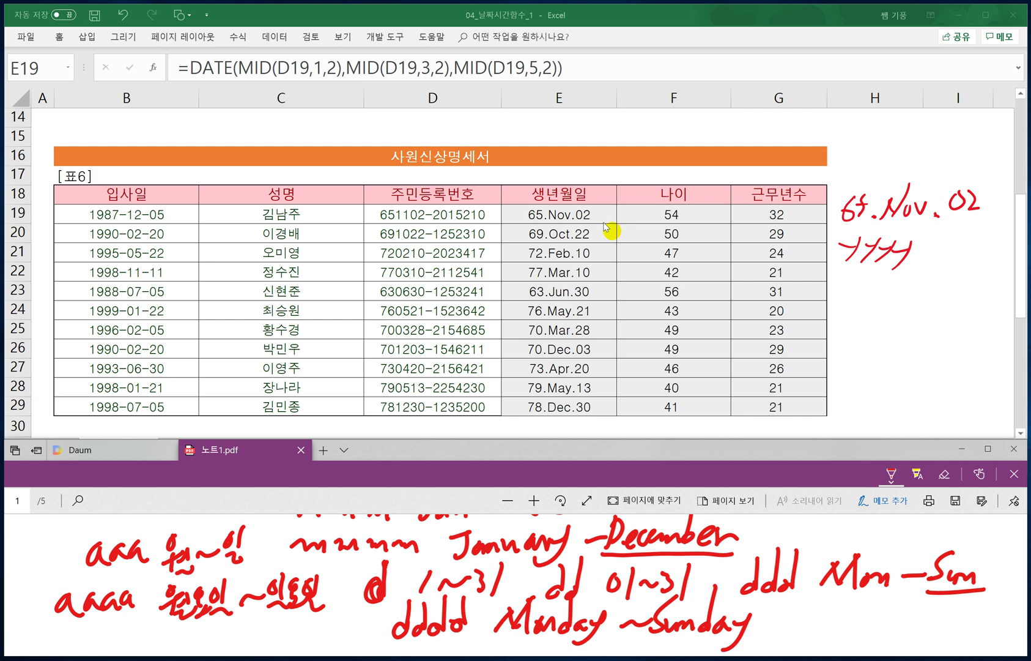
left_click(854, 290)
mouse_move(860, 312)
left_mouse_down()
mouse_move(842, 336)
mouse_move(908, 329)
left_mouse_up()
key("ctrl+z")
key("ctrl+z")
key("ctrl+z")
key("ctrl+z")
key("ctrl+z")
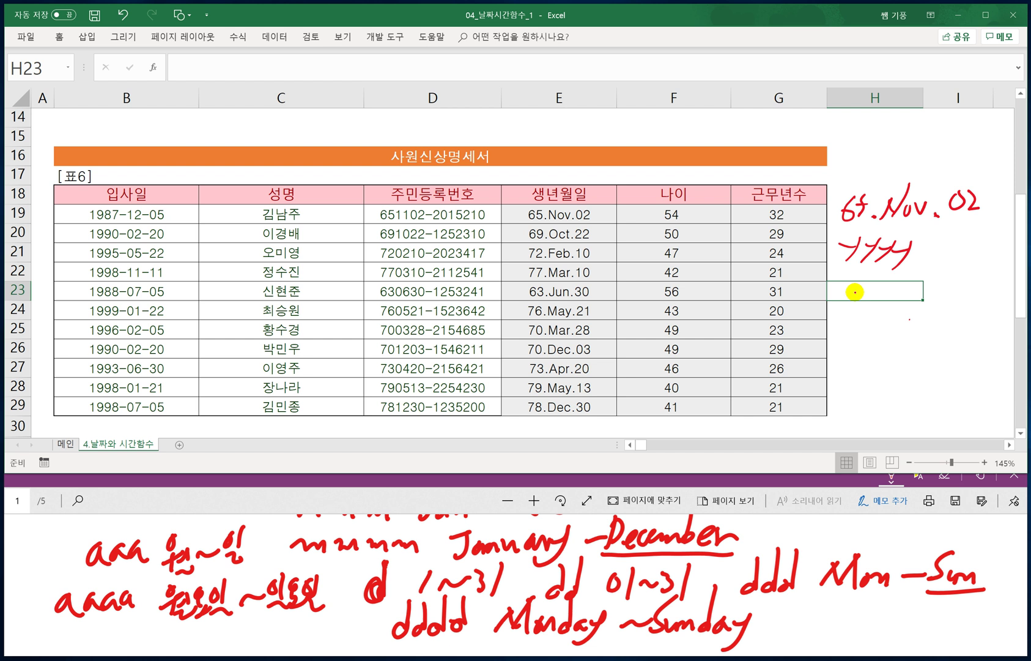
Handwrite the first employee's birth date beside [표6] as two-digit year, month and day separated by slashes, with a short Korean weekday in parentheses.
left_click_drag(854, 317, 843, 337)
left_click_drag(862, 309, 857, 340)
mouse_move(861, 311)
left_mouse_down()
mouse_move(874, 309)
mouse_move(867, 348)
left_mouse_up()
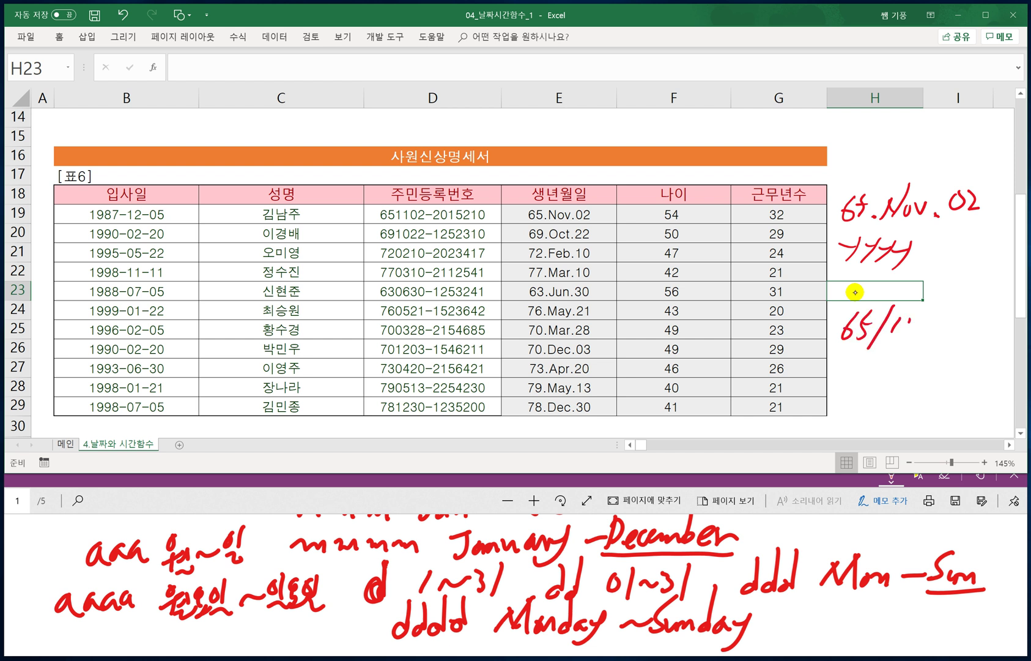
left_click_drag(908, 319, 903, 334)
left_click_drag(917, 317, 913, 334)
mouse_move(936, 301)
left_mouse_down()
mouse_move(921, 348)
mouse_move(936, 318)
mouse_move(962, 330)
mouse_move(980, 320)
mouse_move(1001, 339)
left_mouse_up()
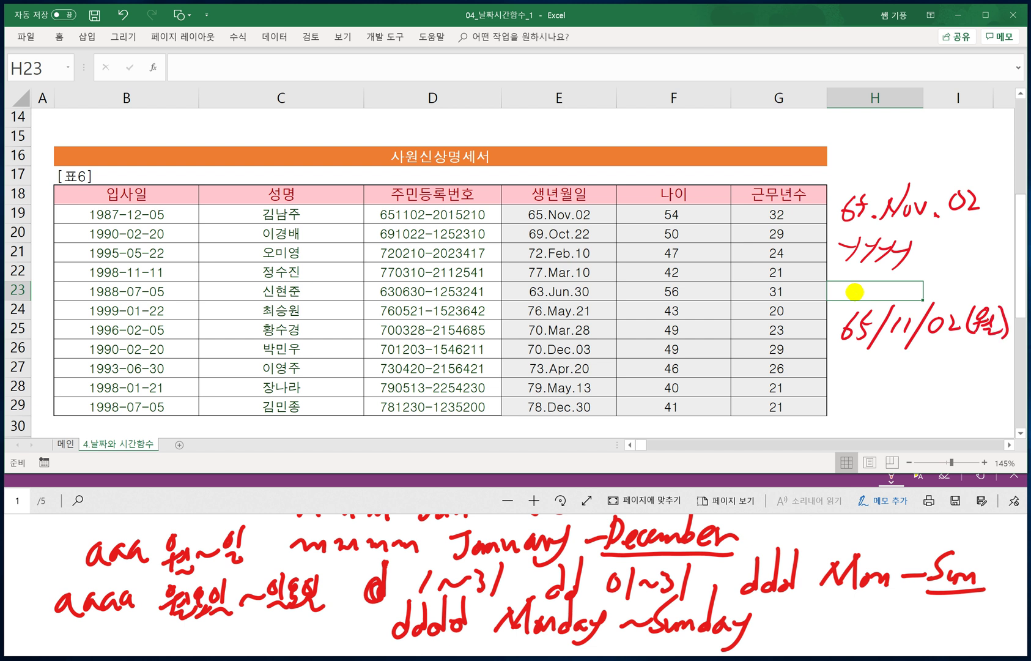
Apply the custom number format YY/MM/DD(AAA) to the 생년월일 cells E19:E29.
left_click(564, 214)
left_click_drag(564, 215, 556, 402)
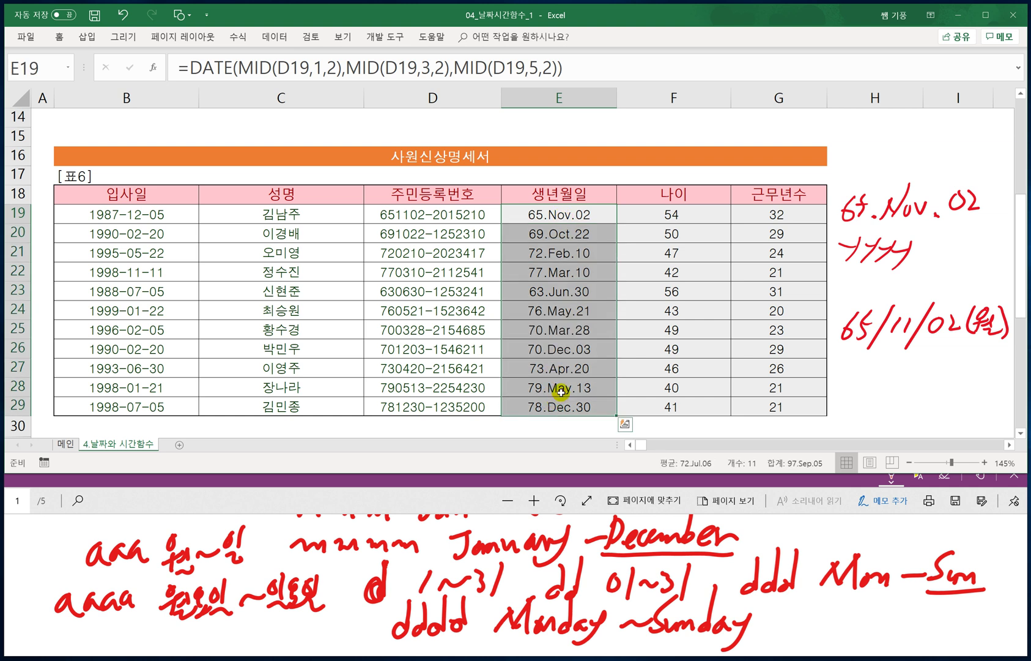
key("ctrl+1")
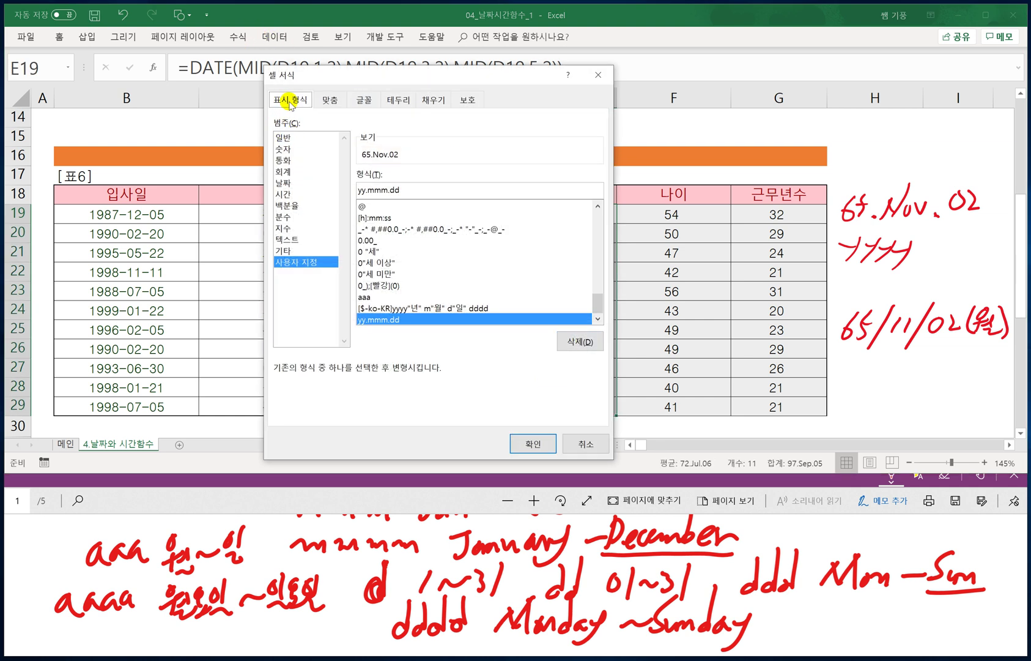
left_click_drag(404, 189, 291, 187)
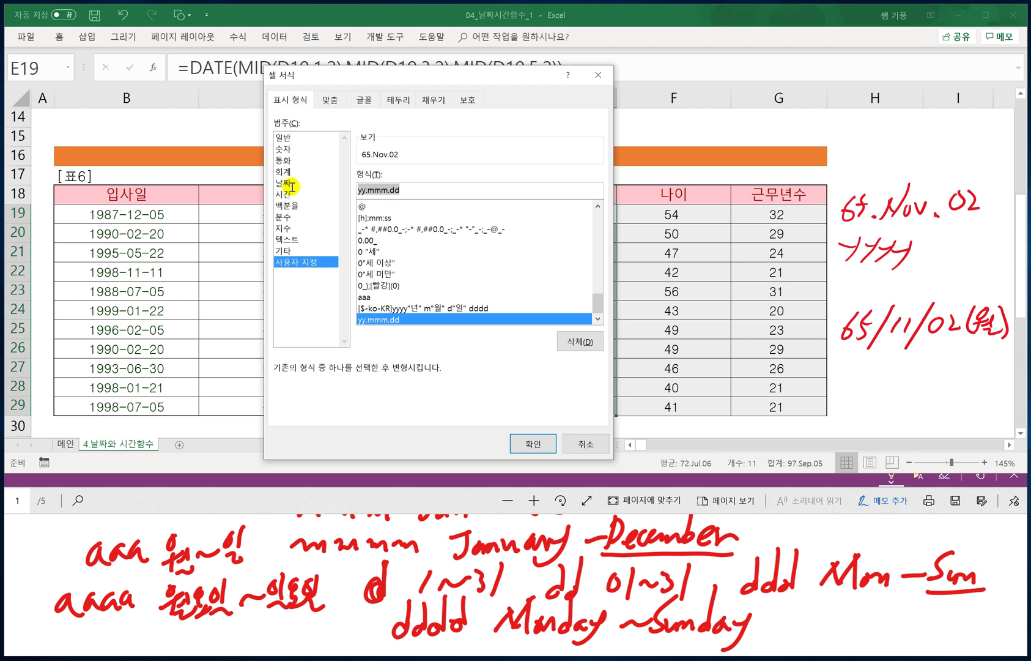
type("YY")
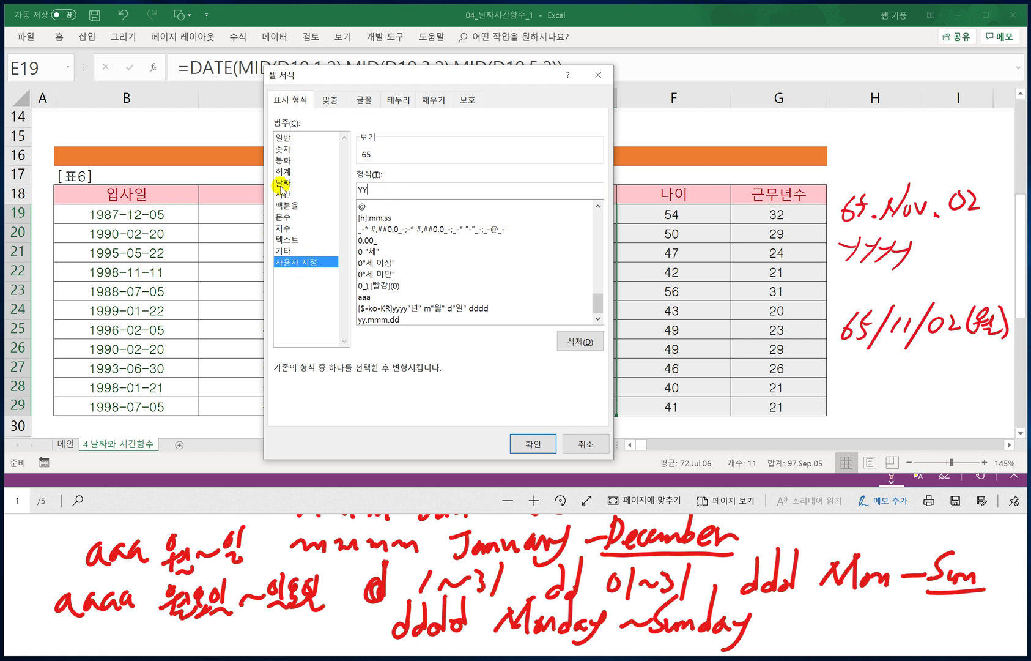
type("/MM/DD(AAA)")
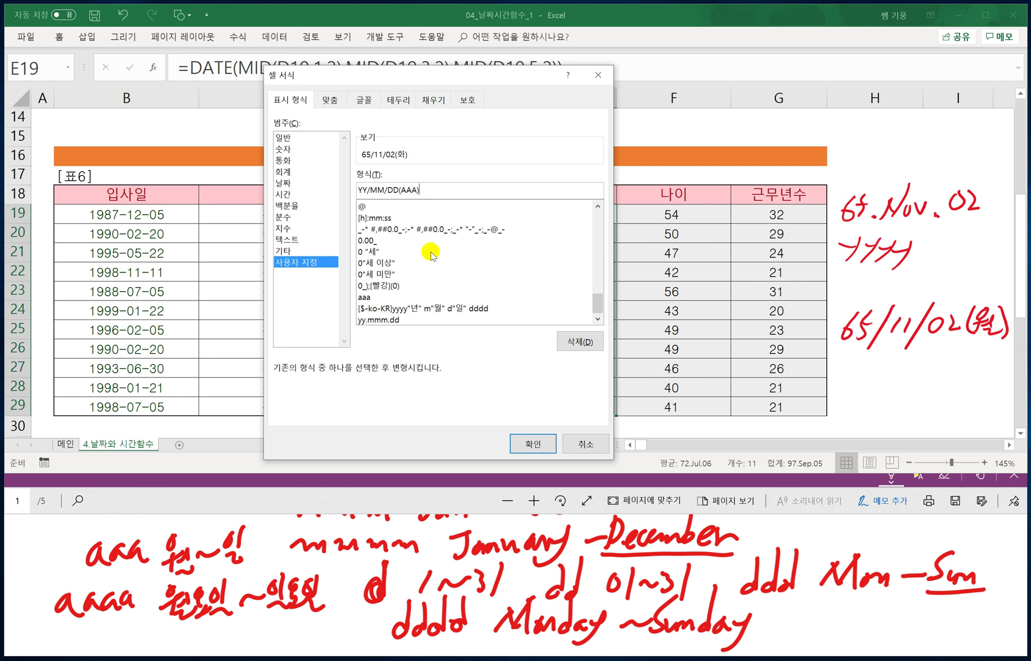
left_click(533, 443)
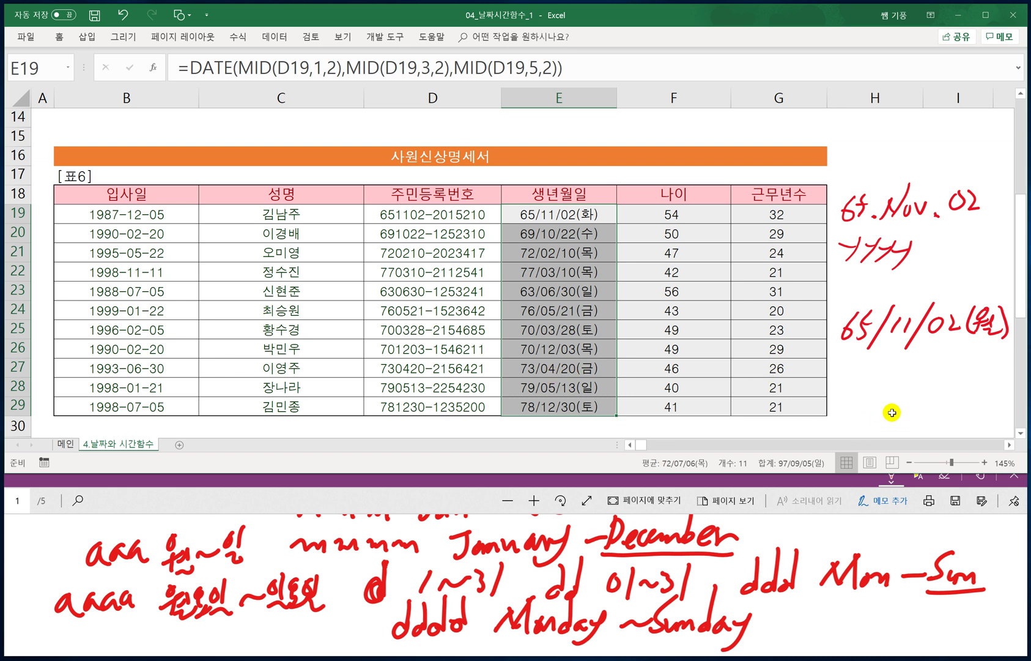
left_click(871, 401)
scroll(538, 551, "up", 3)
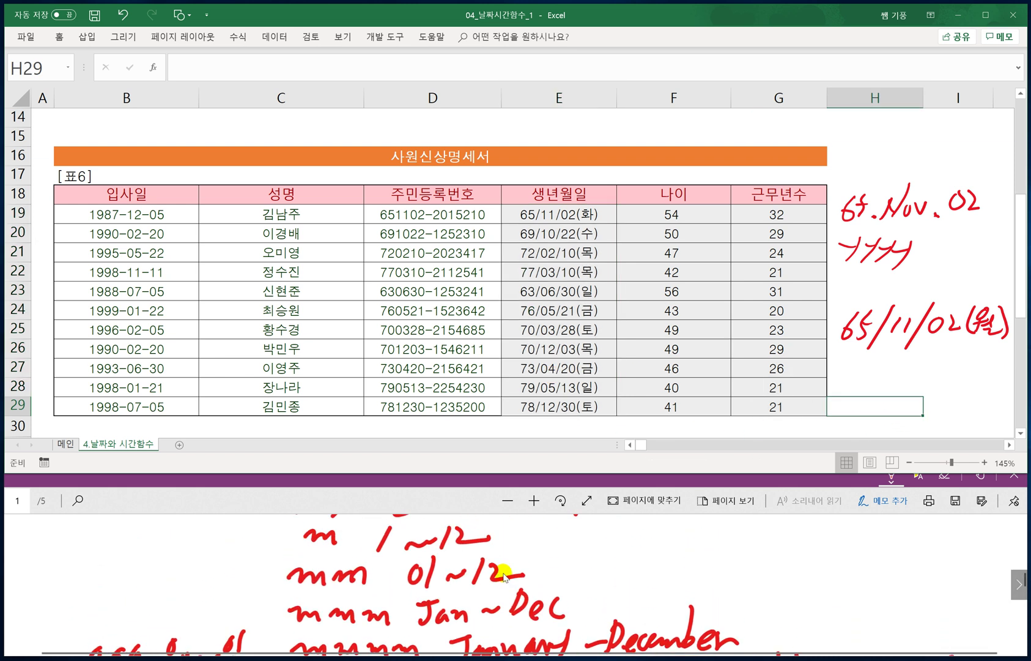
scroll(503, 575, "up", 5)
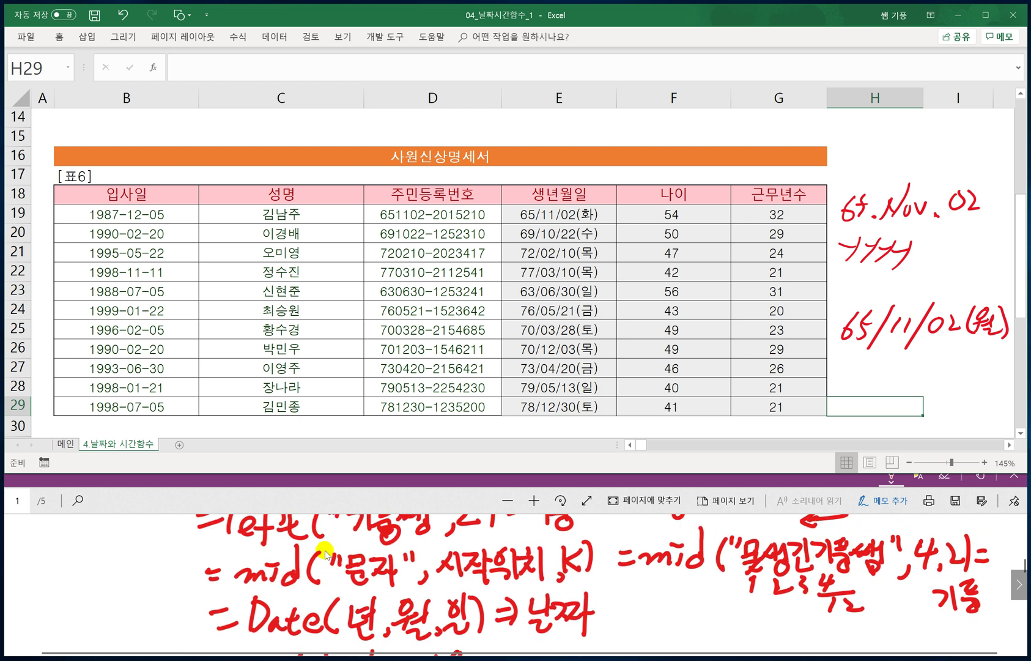
scroll(325, 554, "down", 5)
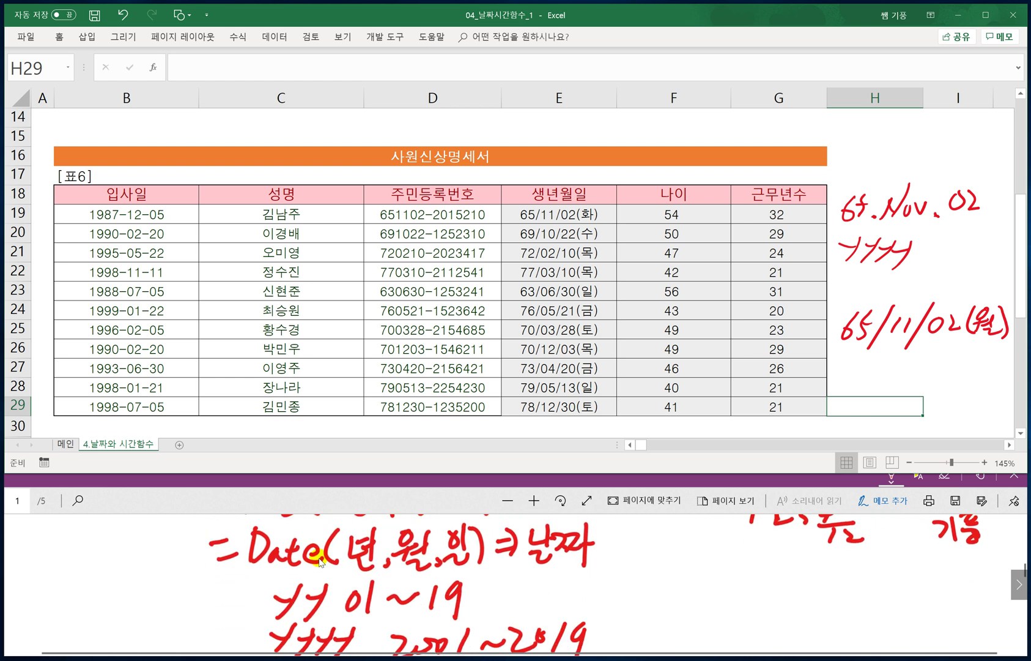
left_click(867, 379)
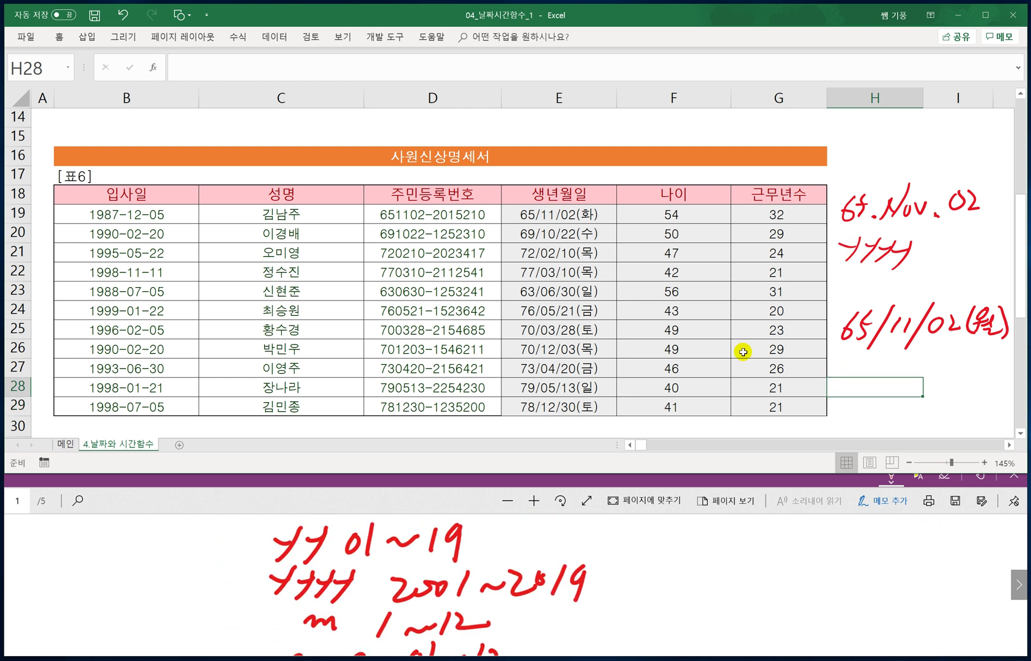